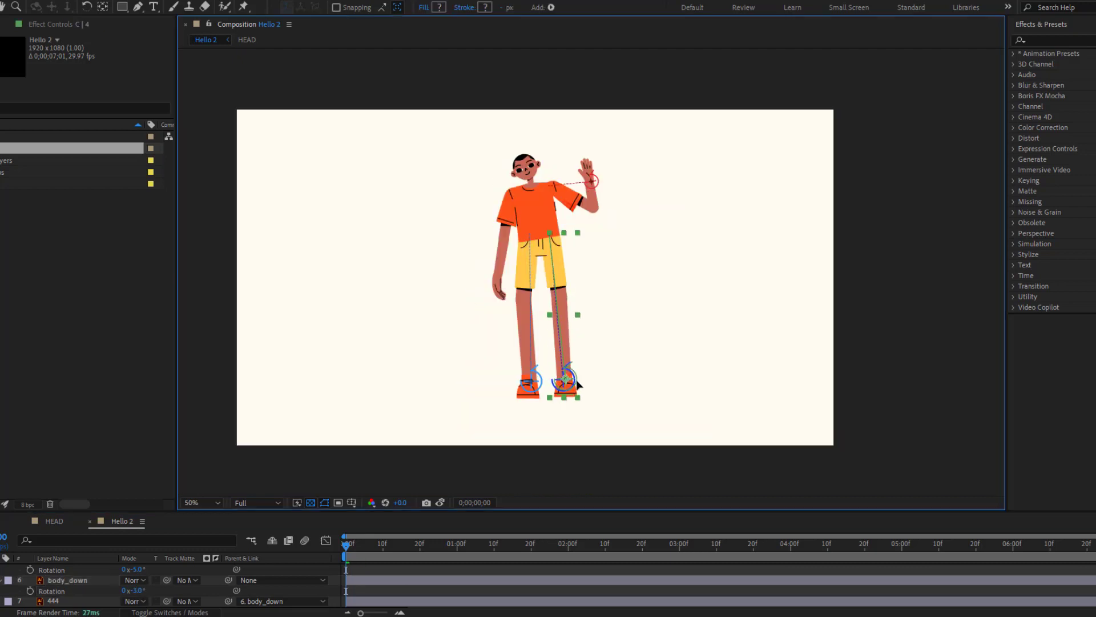
pyautogui.moveTo(564, 376); pyautogui.dragTo(531, 380)
pyautogui.click(519, 378)
pyautogui.click(553, 257)
pyautogui.moveTo(552, 257); pyautogui.dragTo(583, 243)
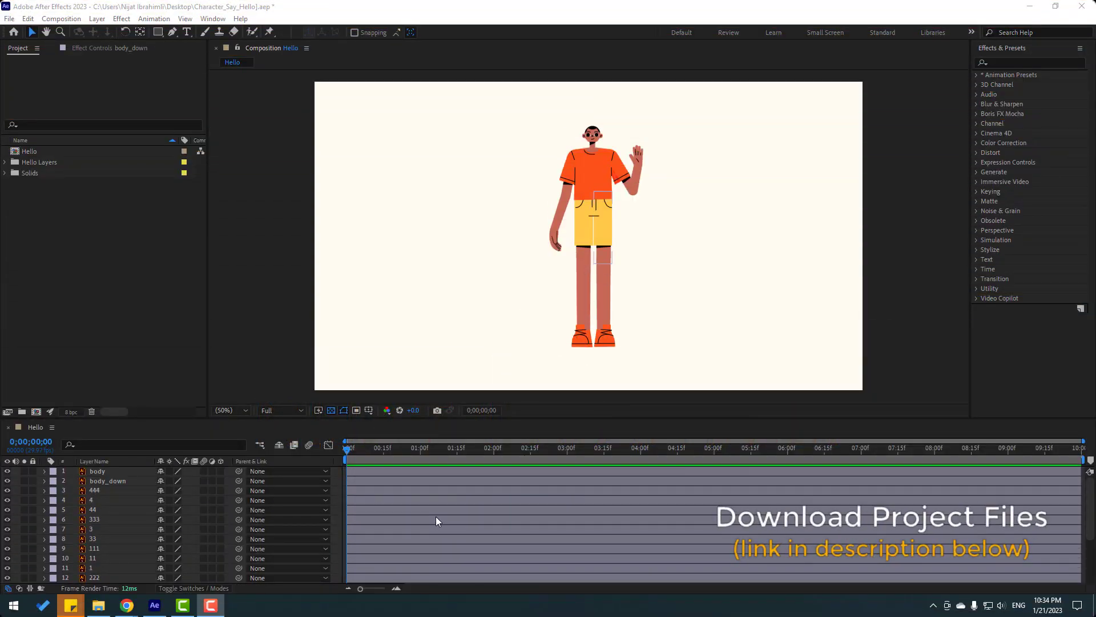
# Step: Pre-compose the eye_ball, eye_white, eyebrown, mouth and head layers into a new composition named HEAD
pyautogui.scroll(-3, 143, 543)
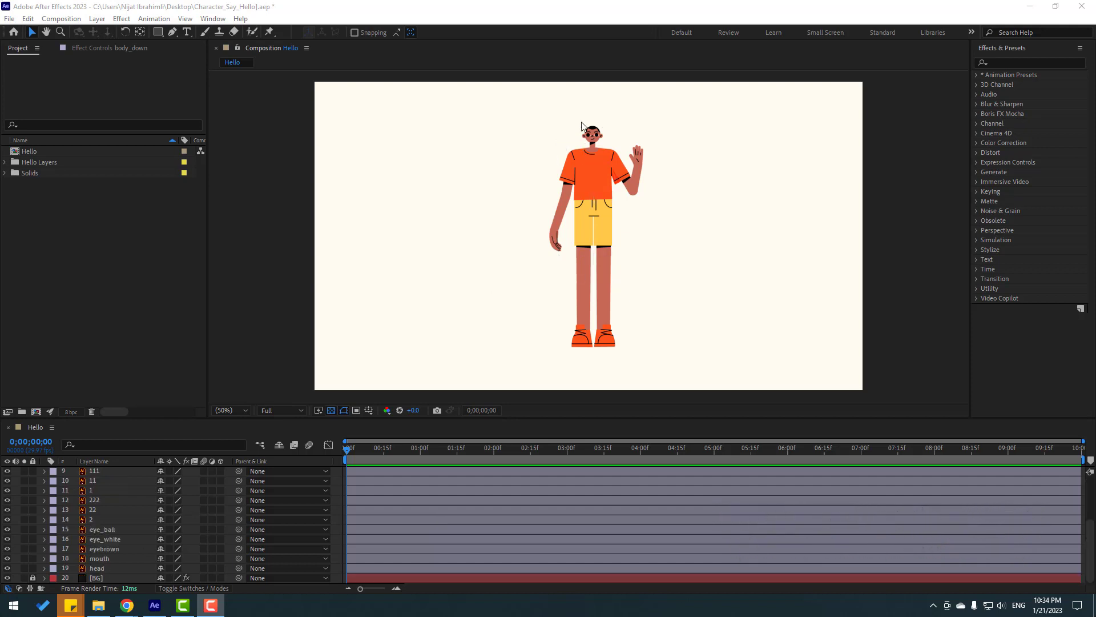
pyautogui.click(94, 570)
pyautogui.keyDown('shift'); pyautogui.click(96, 558); pyautogui.keyUp('shift')
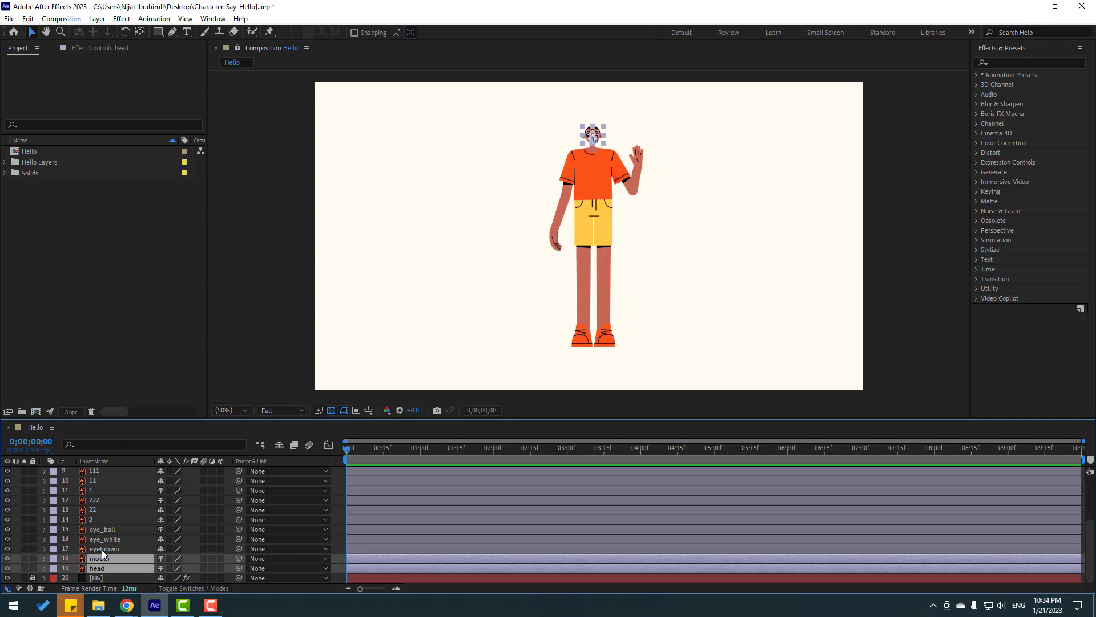
pyautogui.keyDown('shift'); pyautogui.click(102, 549); pyautogui.keyUp('shift')
pyautogui.keyDown('shift'); pyautogui.click(100, 539); pyautogui.keyUp('shift')
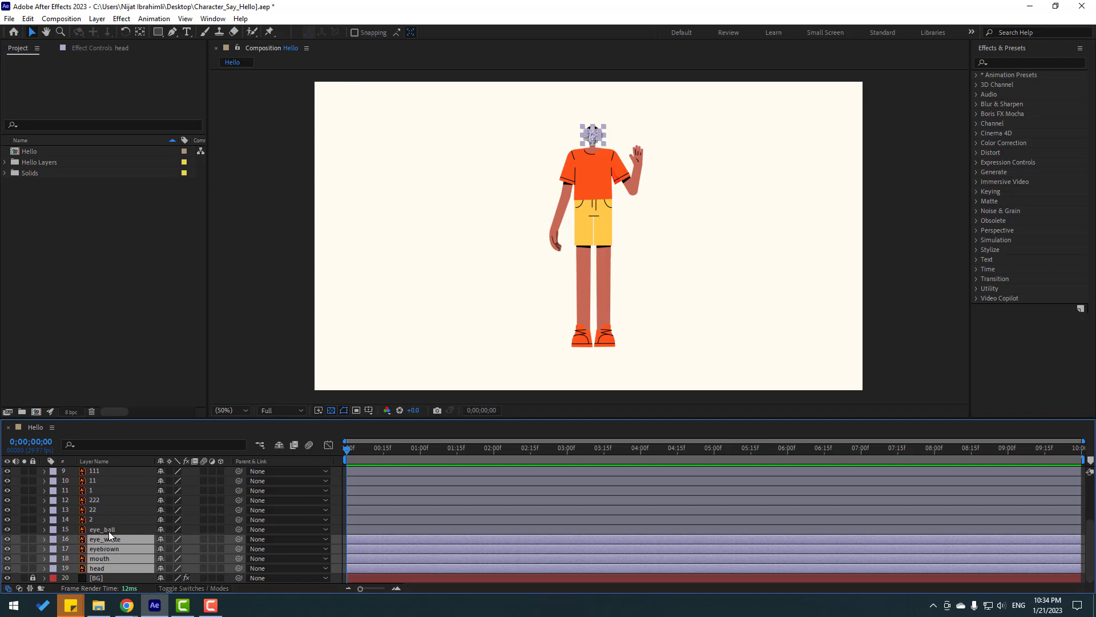
pyautogui.keyDown('shift'); pyautogui.click(109, 530); pyautogui.keyUp('shift')
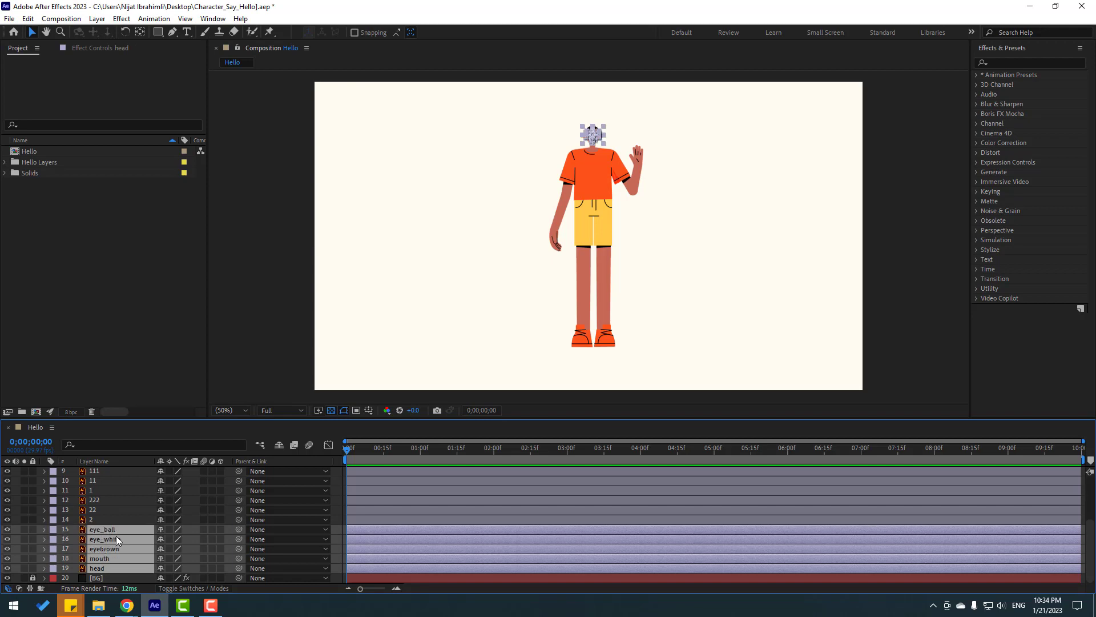
pyautogui.scroll(4, 609, 137)
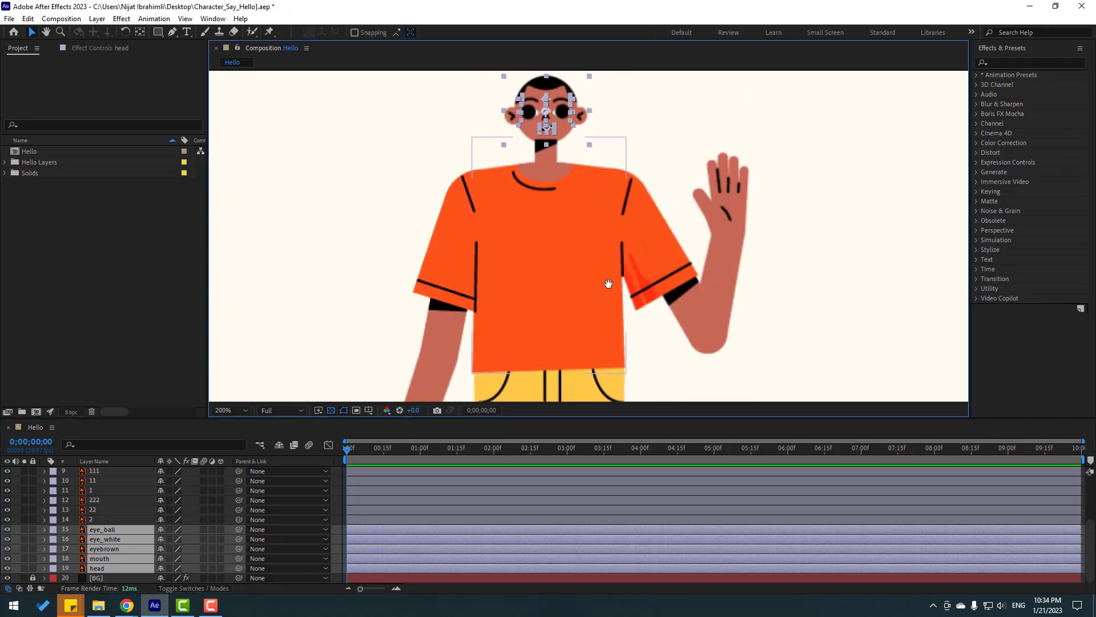
pyautogui.moveTo(609, 284); pyautogui.dragTo(602, 380)
pyautogui.click(7, 529)
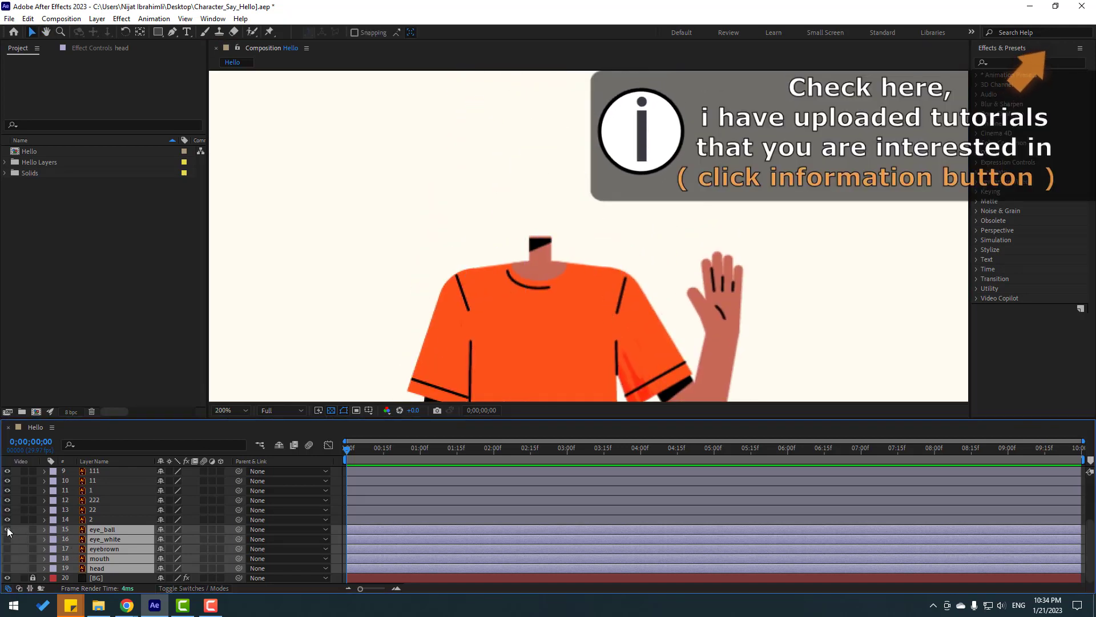
pyautogui.moveTo(7, 529); pyautogui.dragTo(7, 568)
pyautogui.rightClick(106, 558)
pyautogui.click(136, 472)
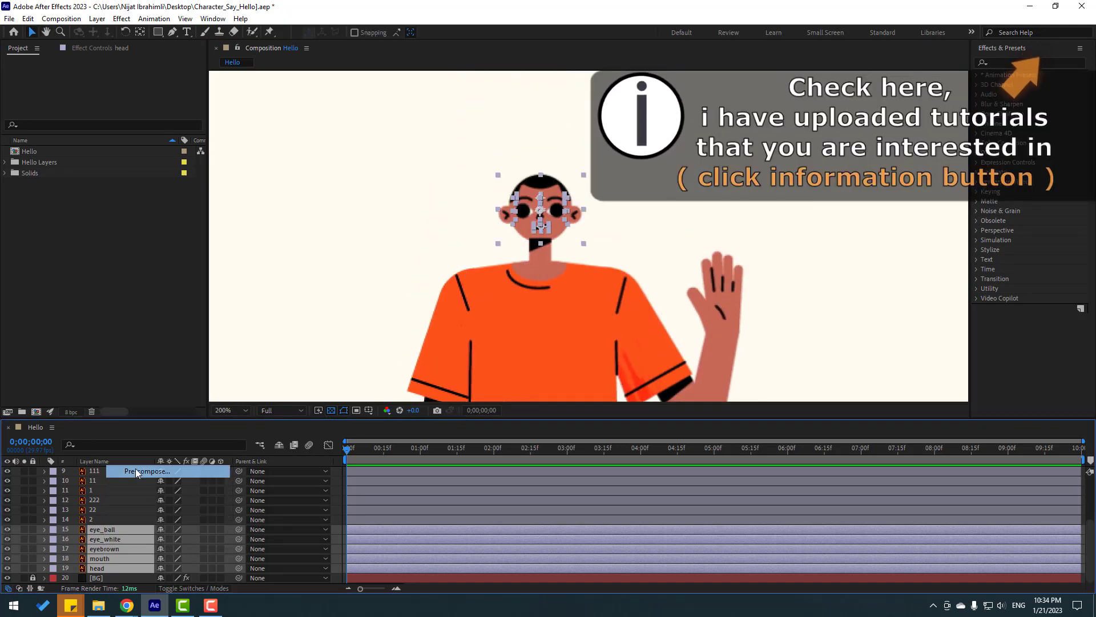
pyautogui.write('HEAD')
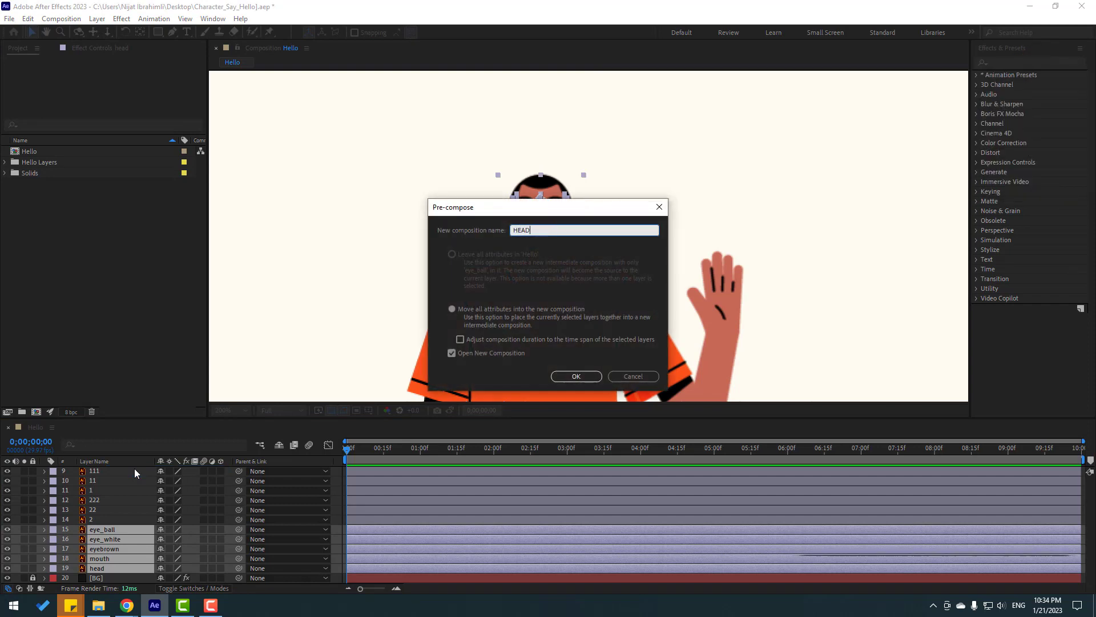
pyautogui.click(578, 377)
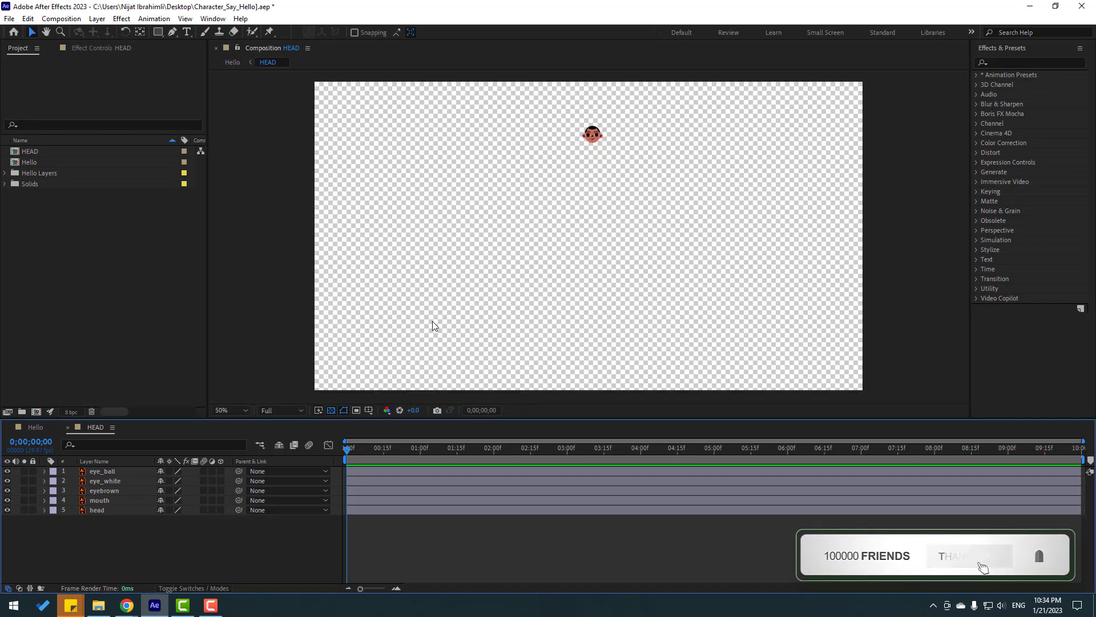
# Step: Take a snapshot of the Hello composition as a reference for the original head size, and return to the HEAD composition
pyautogui.click(33, 425)
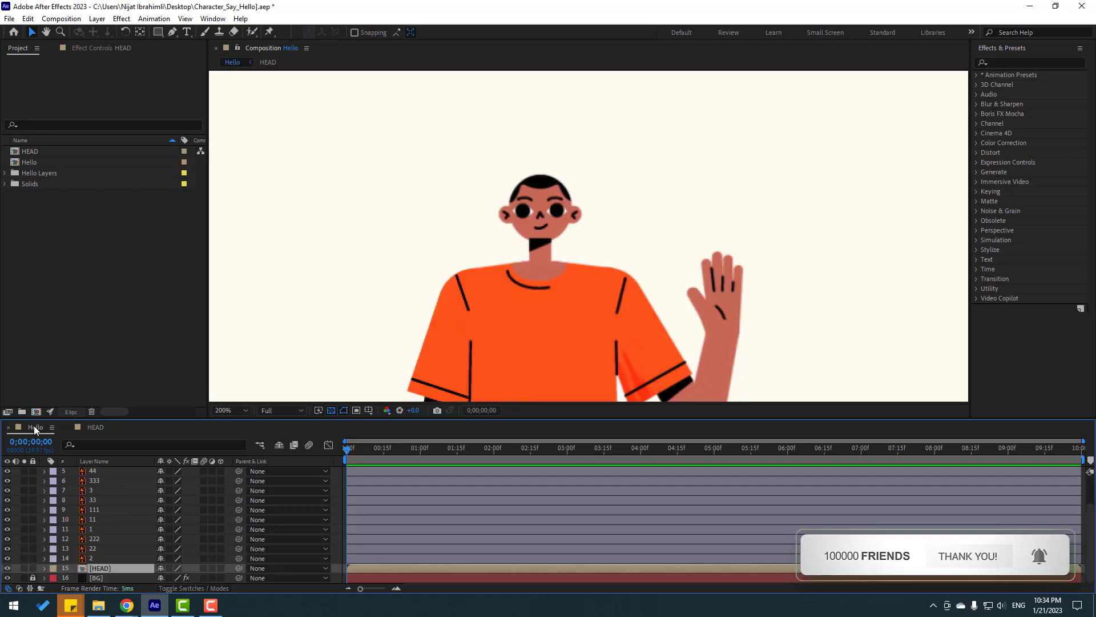
pyautogui.click(435, 413)
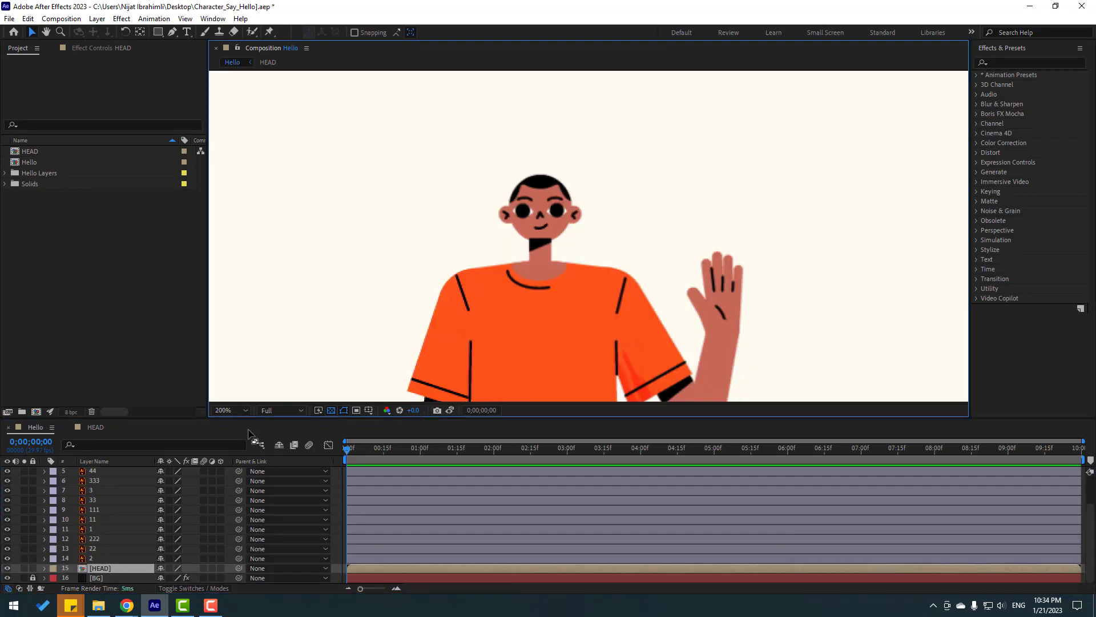
pyautogui.click(91, 427)
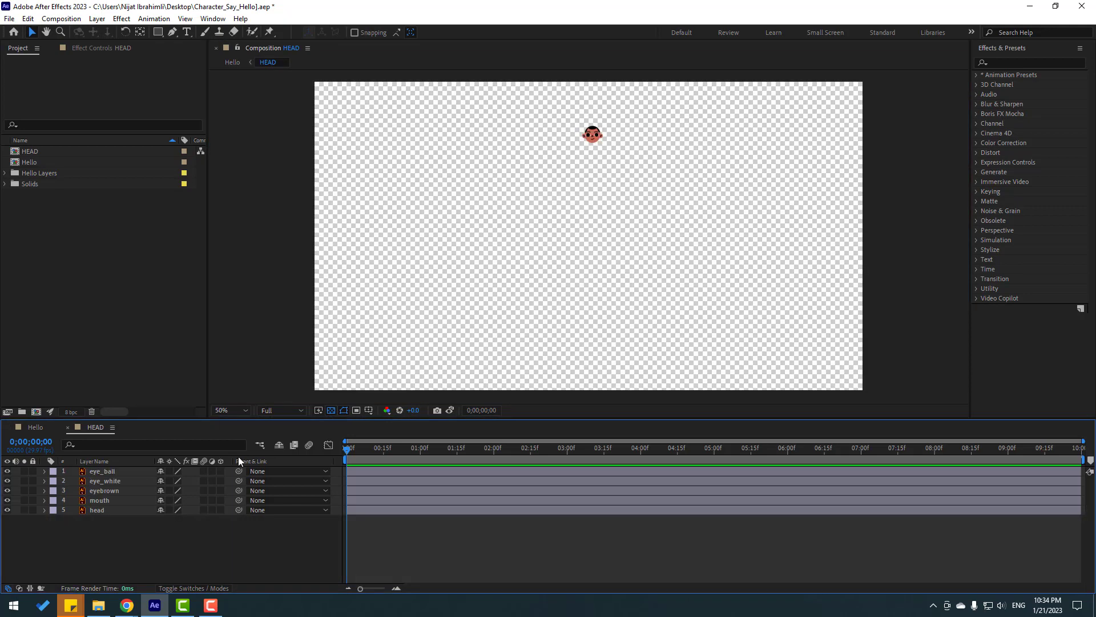
# Step: Create a null object in the HEAD composition and parent all five face layers to it
pyautogui.rightClick(66, 541)
pyautogui.moveTo(170, 404)
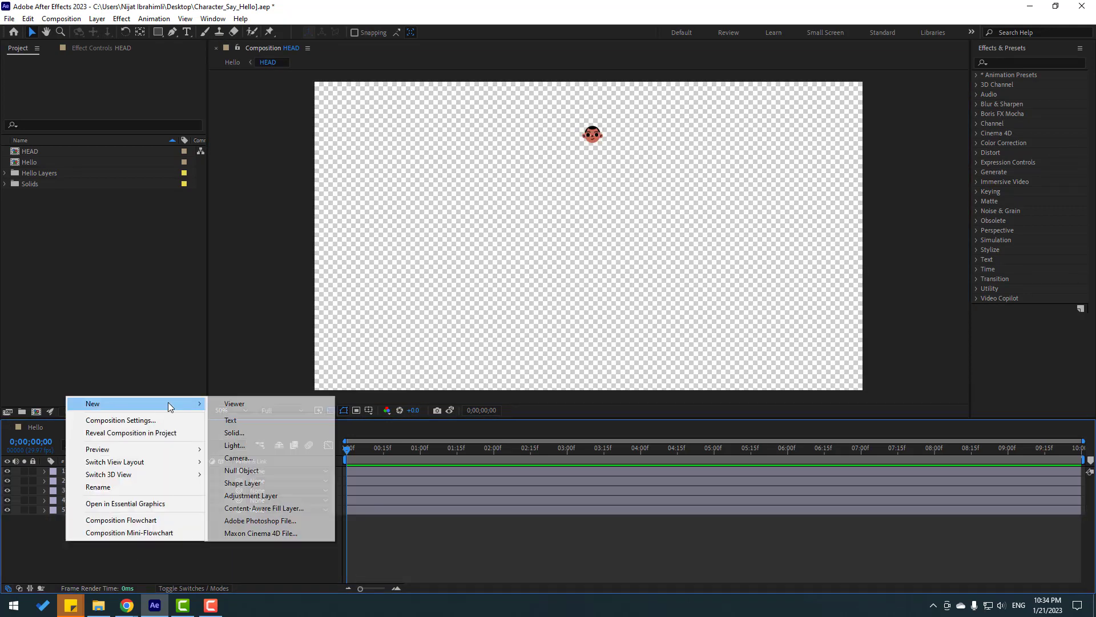
pyautogui.click(251, 472)
pyautogui.moveTo(76, 548); pyautogui.dragTo(102, 485)
pyautogui.moveTo(241, 482); pyautogui.dragTo(95, 473)
# Step: Scale the null to about 638%, move the enlarged head to the centre of the composition, and delete the null
pyautogui.press('s')
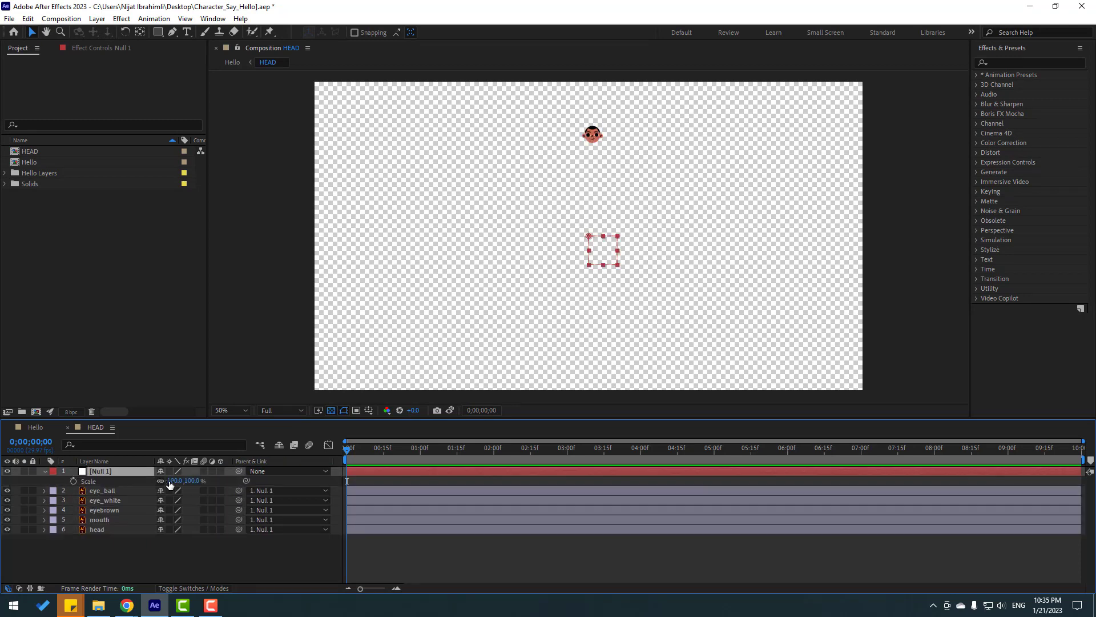
pyautogui.moveTo(175, 480); pyautogui.dragTo(260, 480)
pyautogui.press(',')
pyautogui.moveTo(607, 256); pyautogui.dragTo(604, 353)
pyautogui.moveTo(175, 480); pyautogui.dragTo(663, 354)
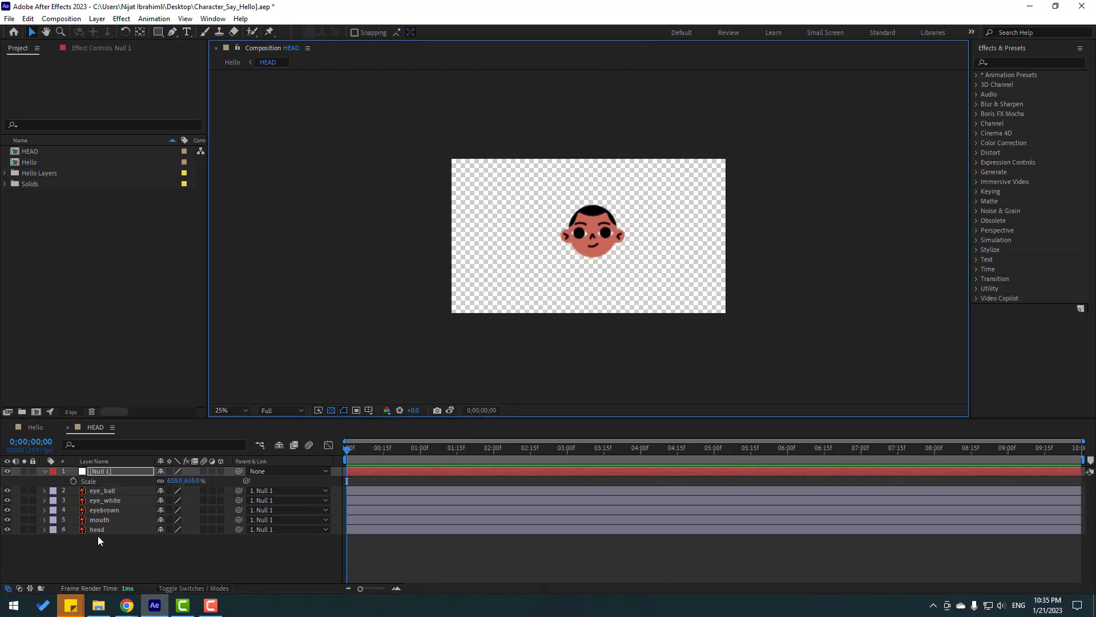
pyautogui.press('Delete')
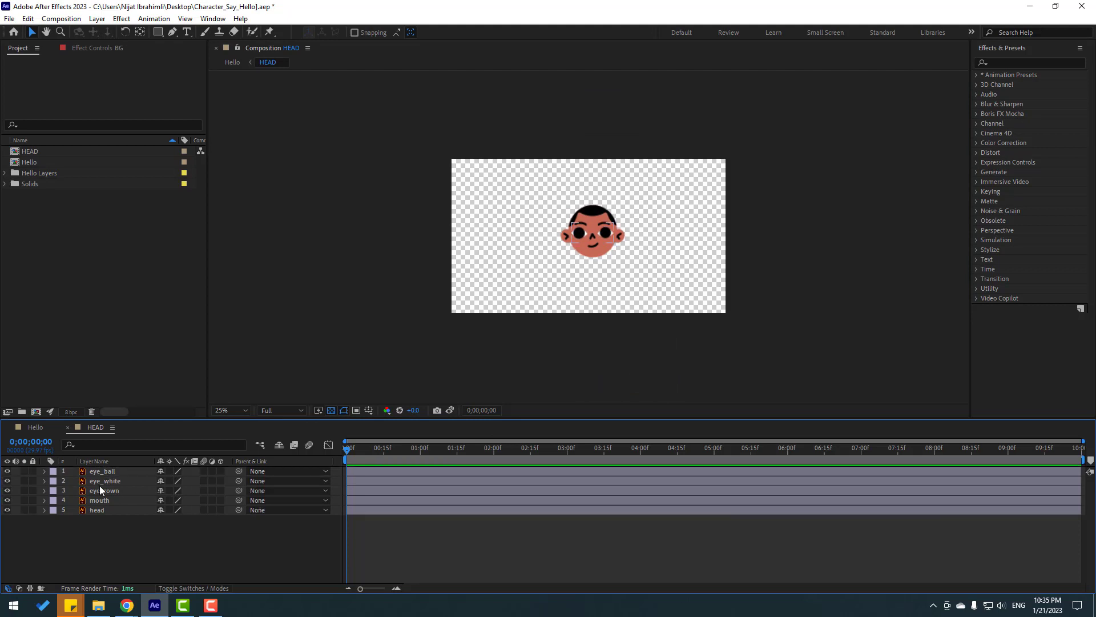
# Step: Crop the HEAD composition to a region of interest drawn closely around the head
pyautogui.scroll(2, 530, 334)
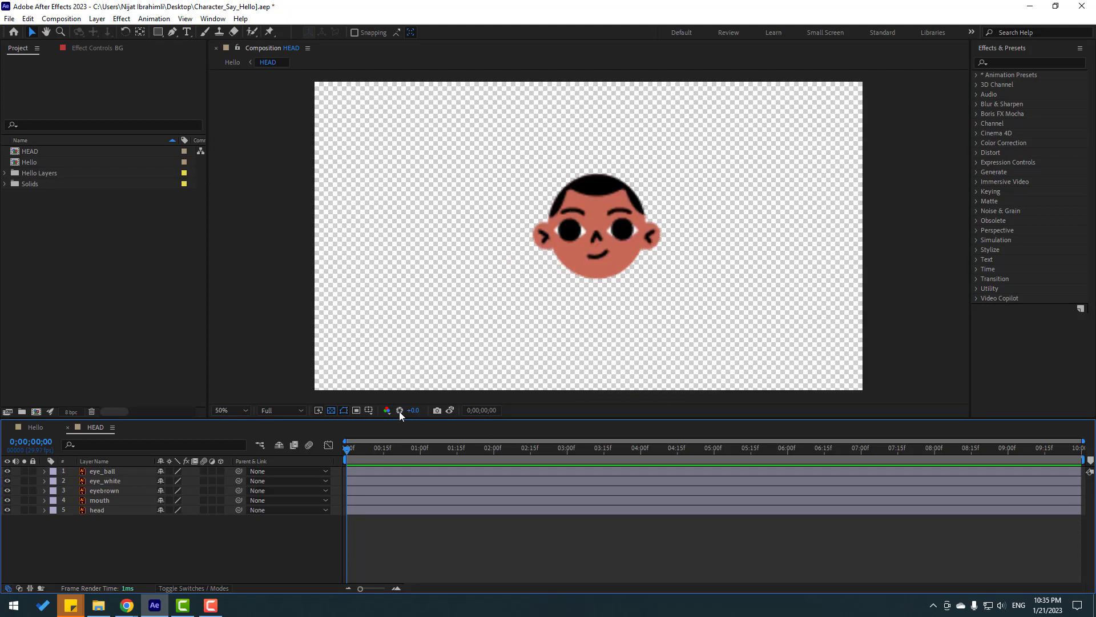
pyautogui.click(356, 411)
pyautogui.moveTo(522, 164); pyautogui.dragTo(677, 286)
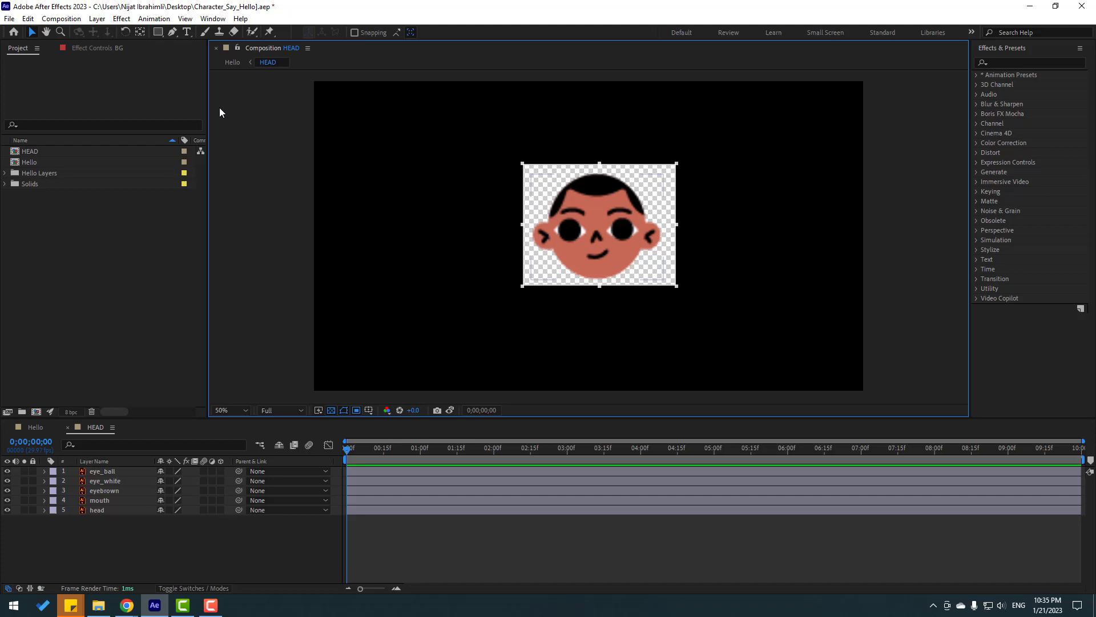
pyautogui.click(61, 18)
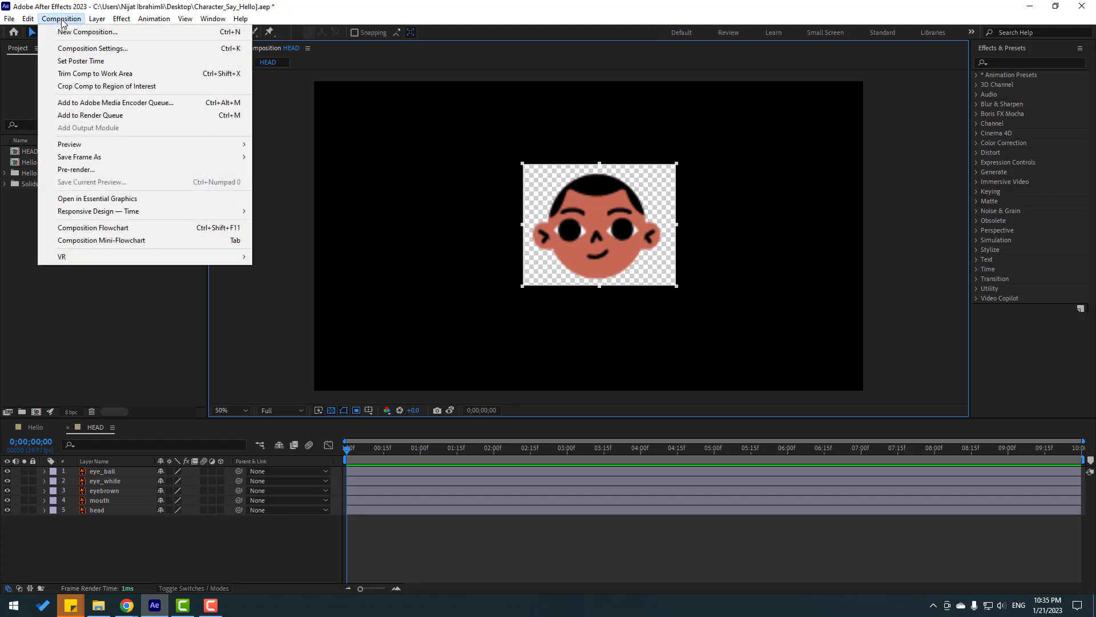
pyautogui.click(145, 87)
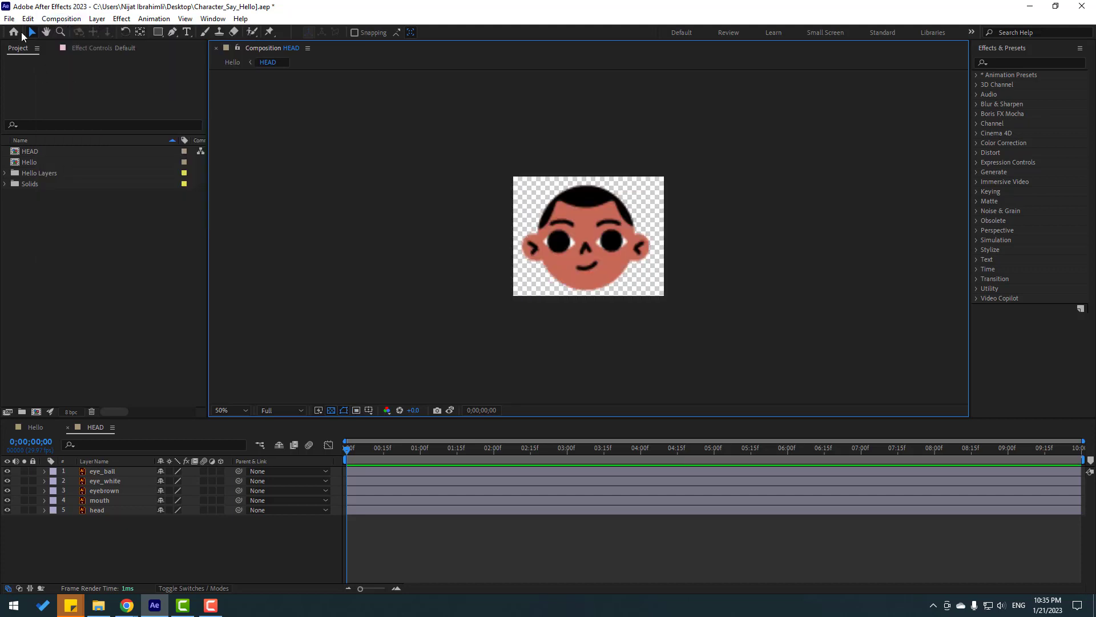
# Step: Turn on continuous rasterization for all five face layers
pyautogui.scroll(2, 567, 252)
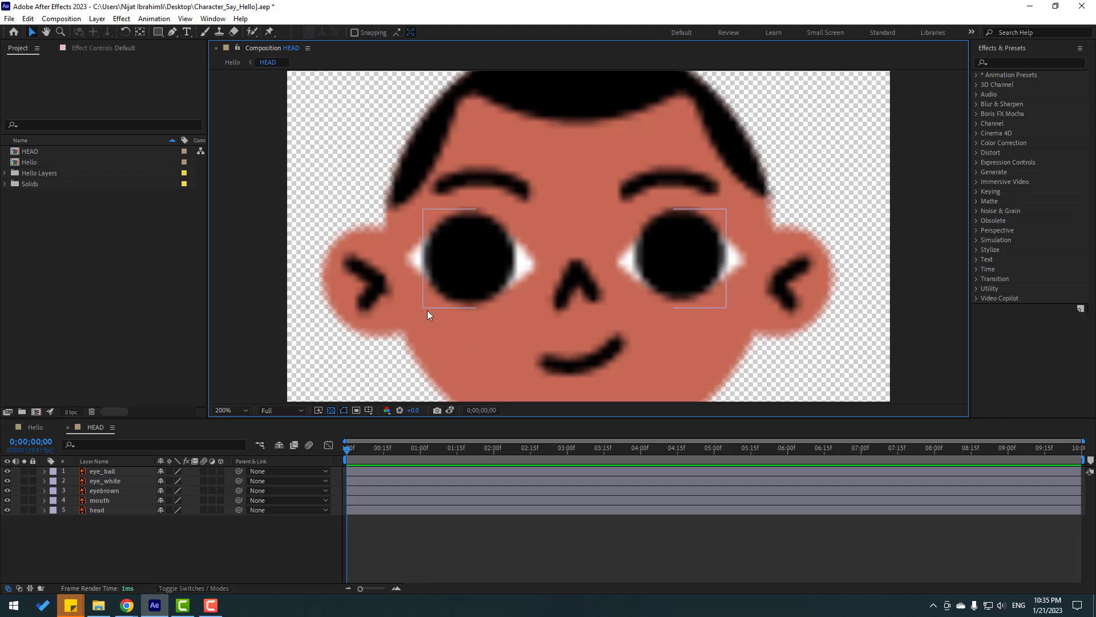
pyautogui.click(428, 311)
pyautogui.moveTo(100, 537); pyautogui.dragTo(103, 459)
pyautogui.click(170, 471)
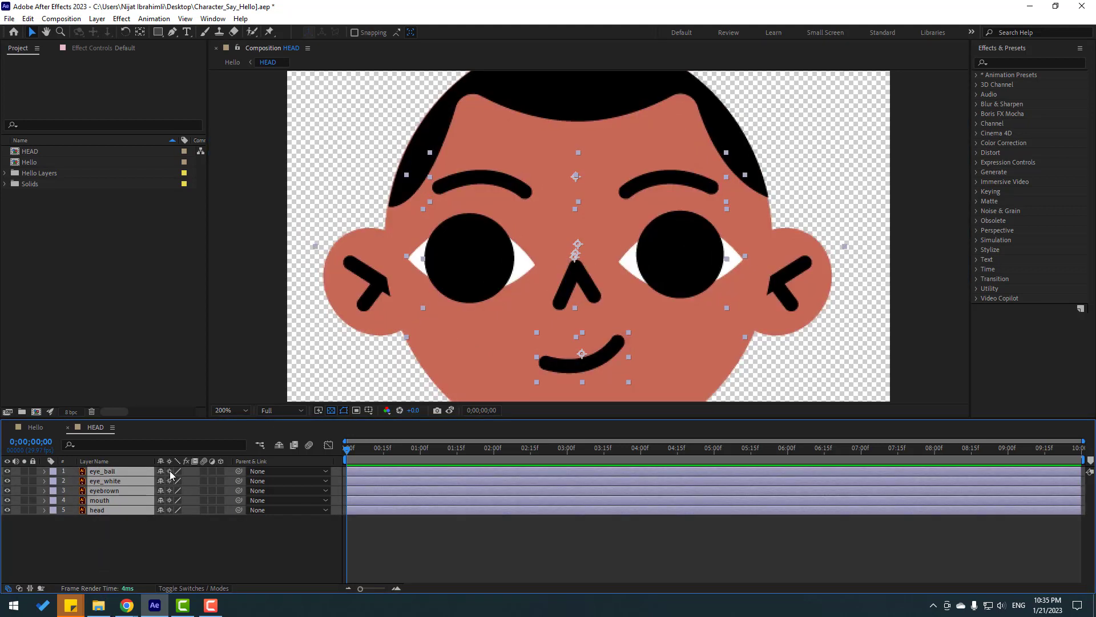
pyautogui.click(155, 543)
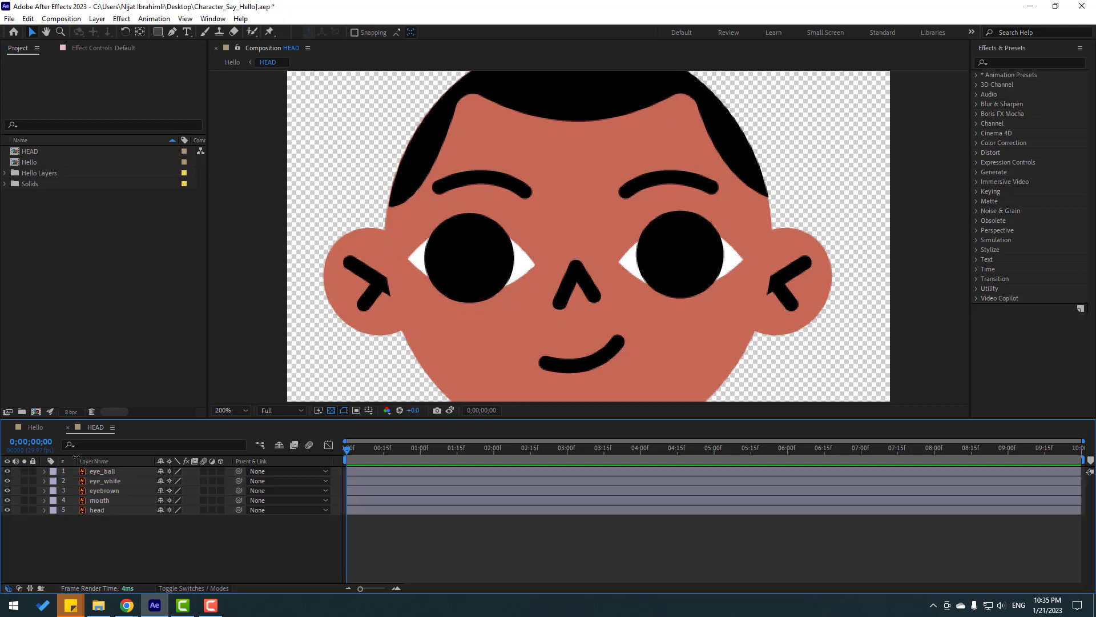
# Step: Close the HEAD composition and move the HEAD layer to the top of the Hello layer stack
pyautogui.click(67, 427)
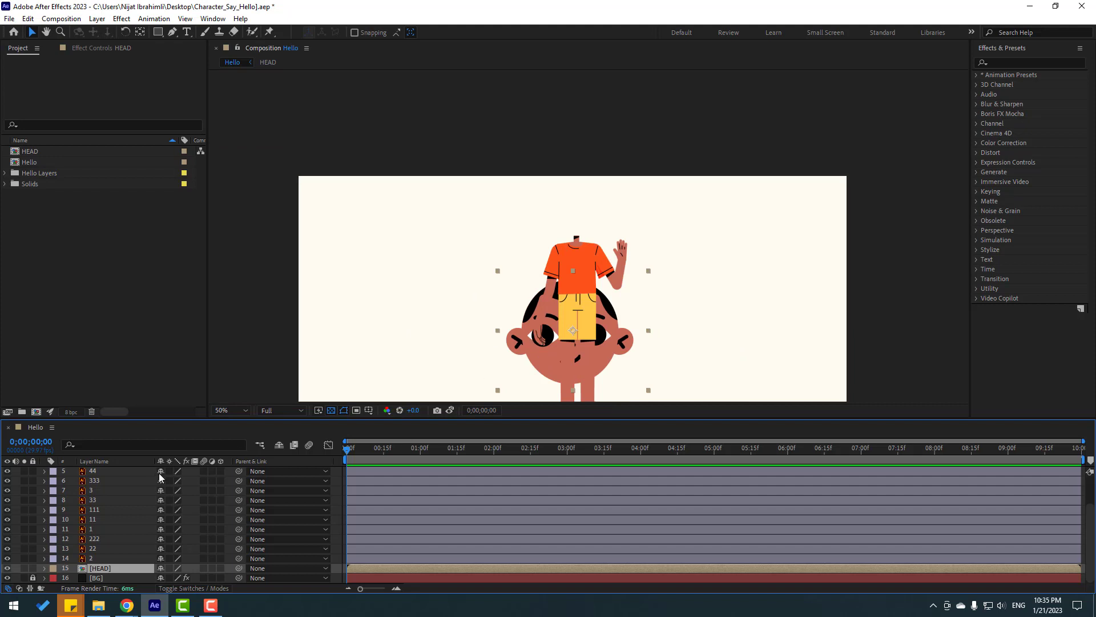
pyautogui.moveTo(96, 567); pyautogui.dragTo(112, 486)
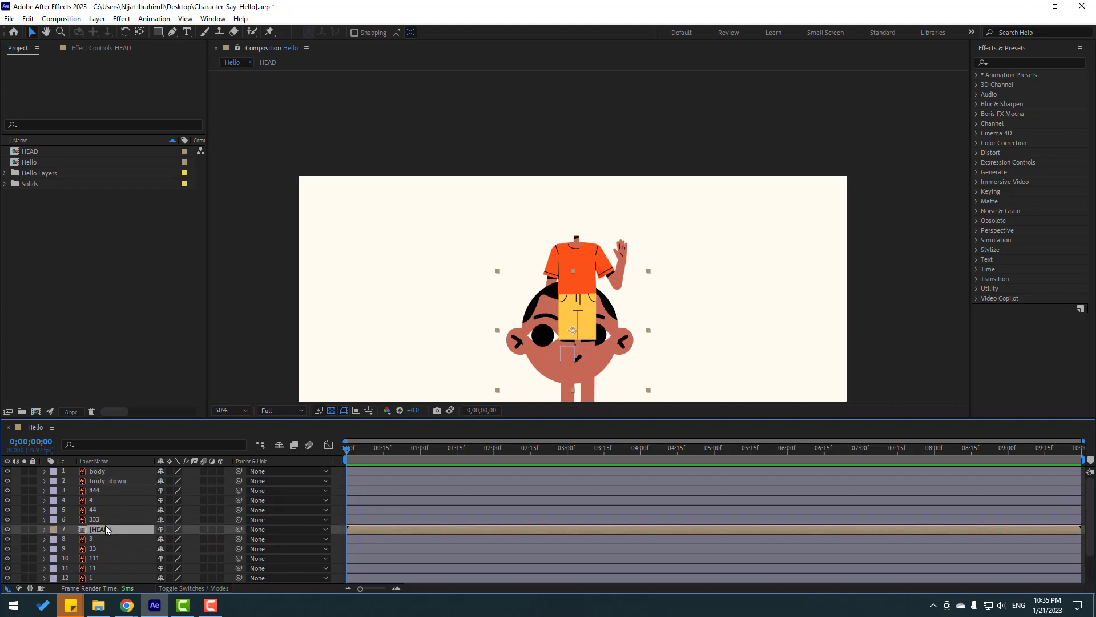
pyautogui.moveTo(106, 531); pyautogui.dragTo(117, 468)
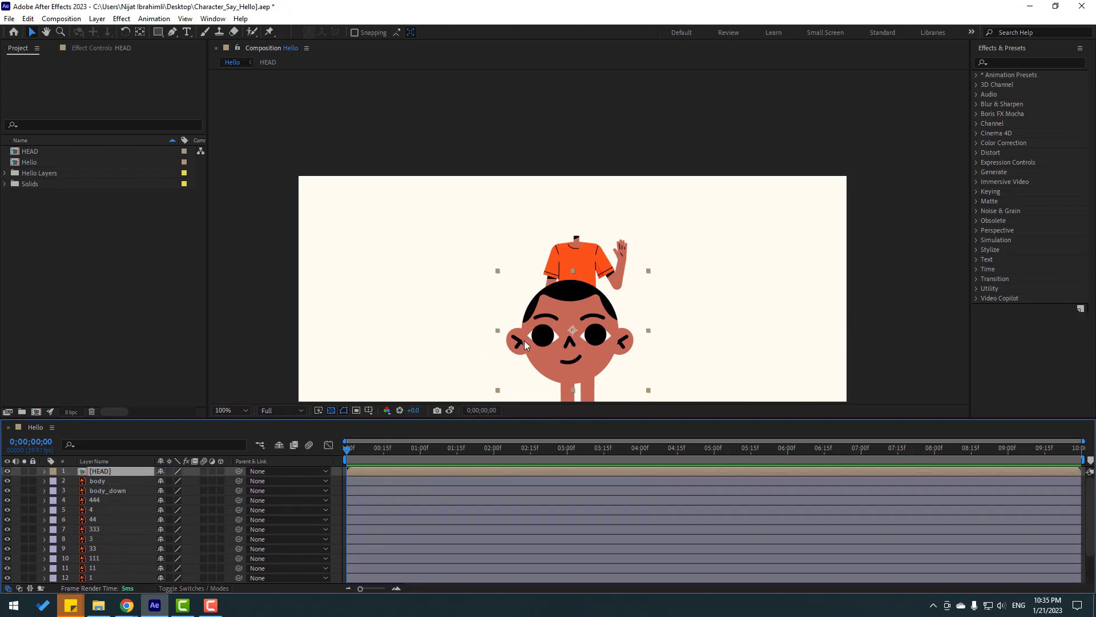
# Step: Move the large head beside the body and place its anchor point at the base of the chin
pyautogui.scroll(2, 540, 315)
pyautogui.moveTo(540, 316); pyautogui.dragTo(429, 327)
pyautogui.press('y')
pyautogui.click(32, 33)
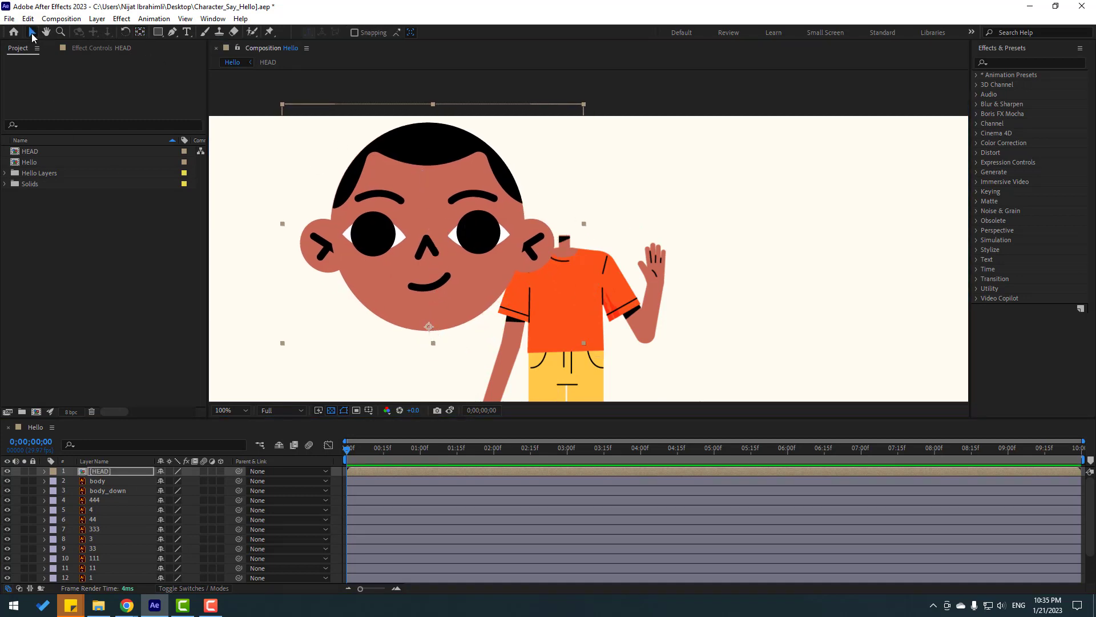
# Step: Scale the HEAD layer to 30% and position it on the character's neck
pyautogui.press('s')
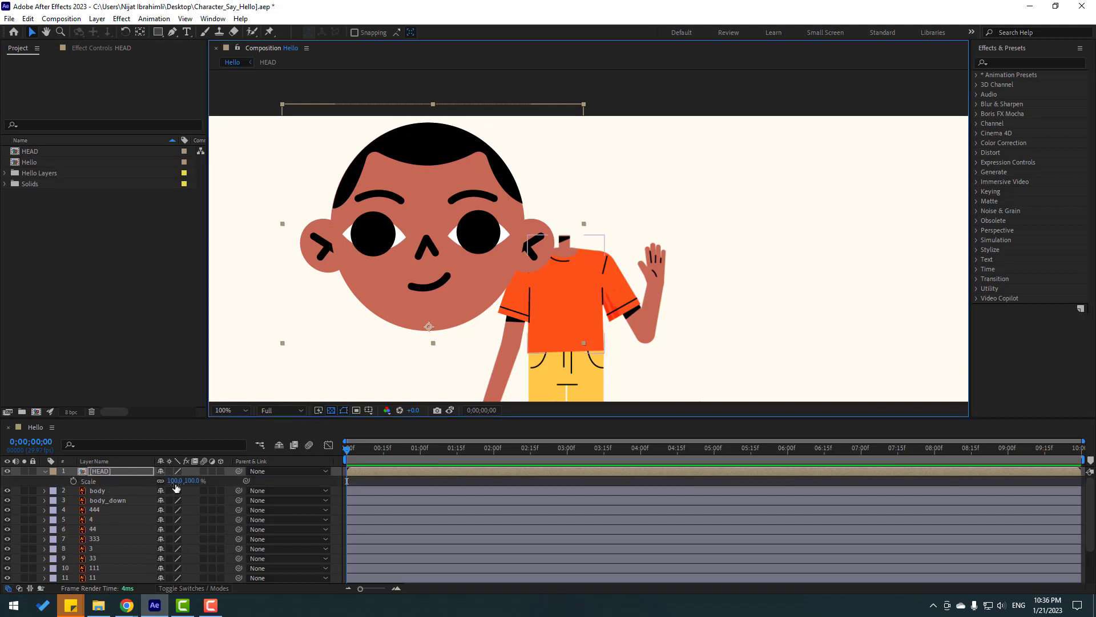
pyautogui.moveTo(174, 481); pyautogui.dragTo(137, 486)
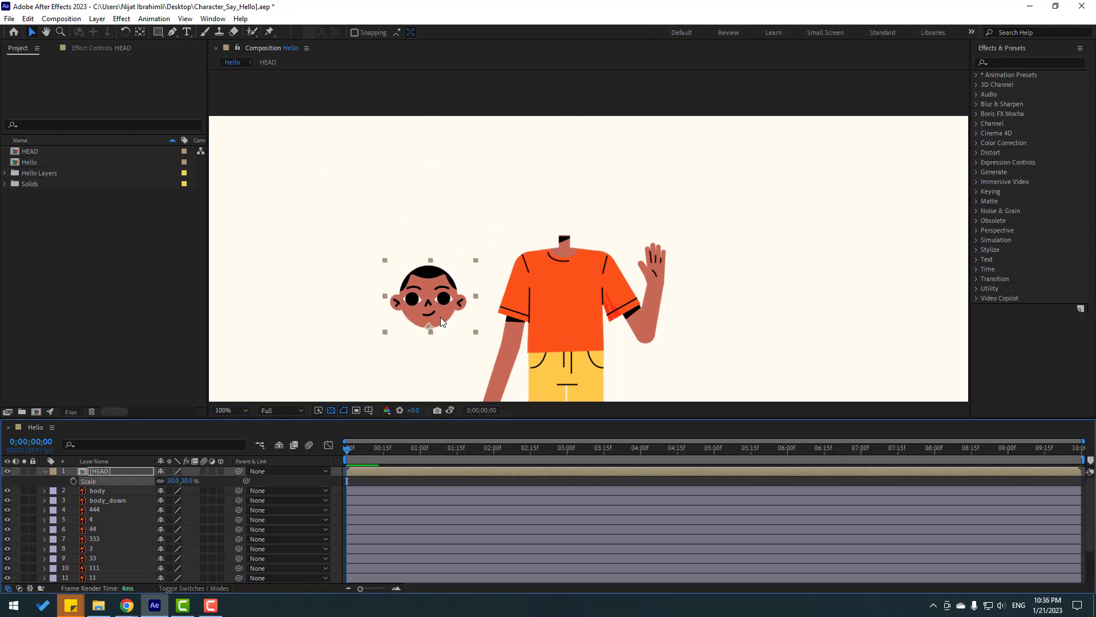
pyautogui.moveTo(440, 314); pyautogui.dragTo(575, 227)
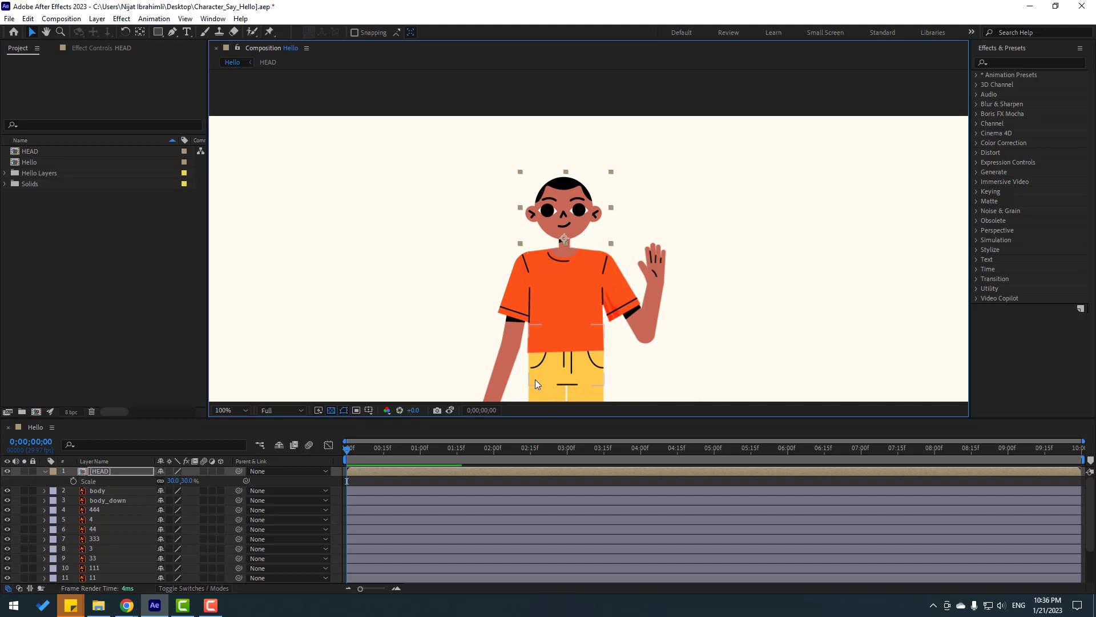
# Step: Compare the head with the reference snapshot and set the HEAD layer's scale to 23%
pyautogui.scroll(4, 575, 228)
pyautogui.moveTo(525, 399); pyautogui.dragTo(519, 337)
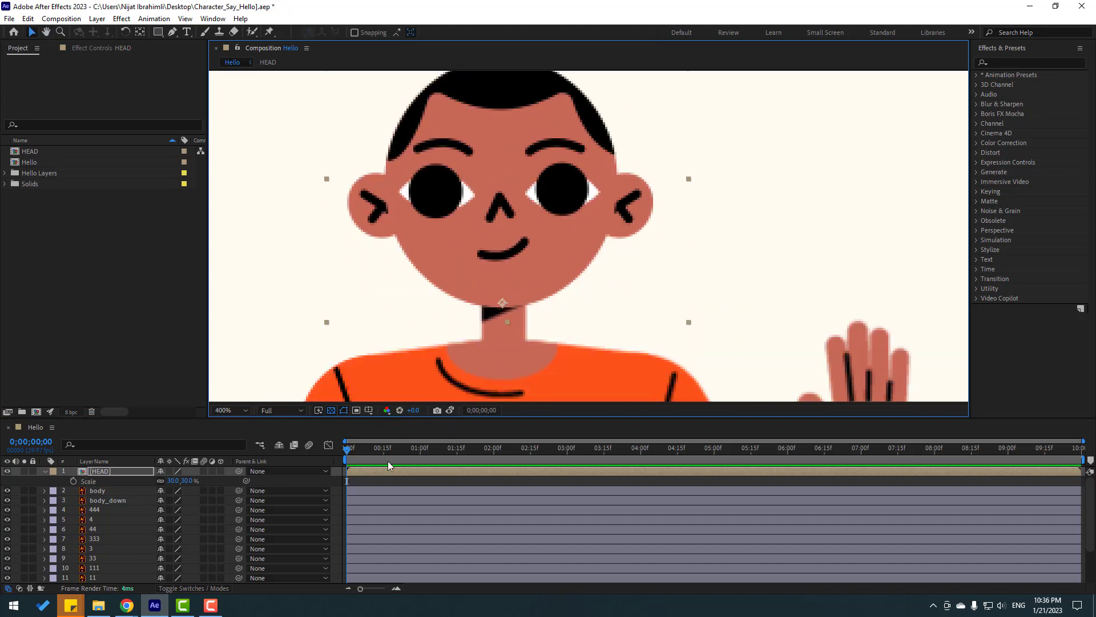
pyautogui.click(449, 411)
pyautogui.click(449, 411)
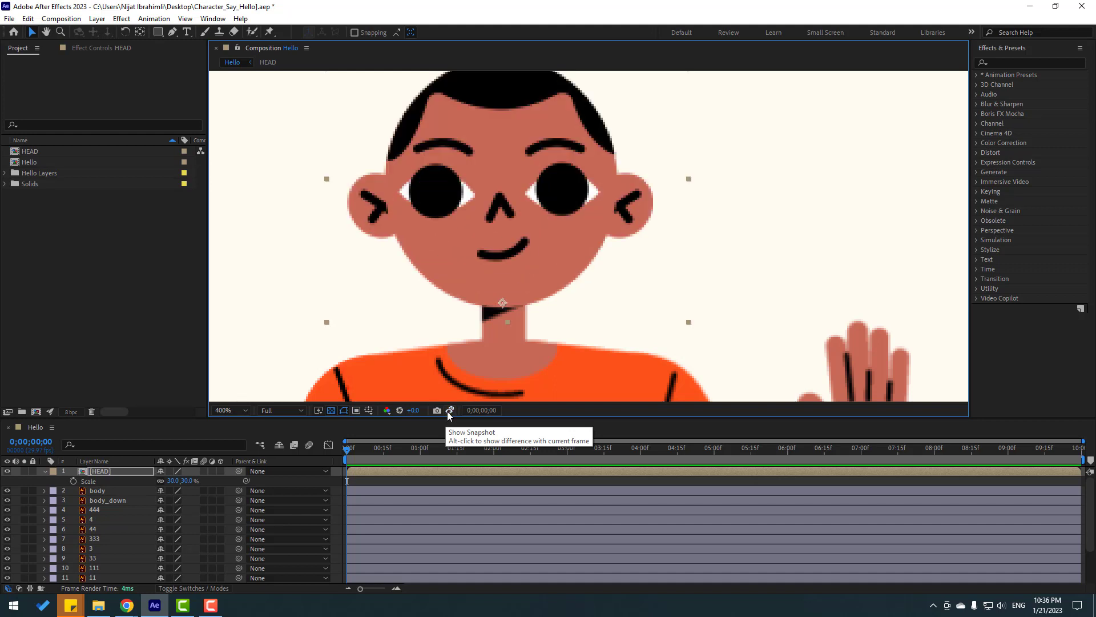
pyautogui.moveTo(170, 480); pyautogui.dragTo(166, 481)
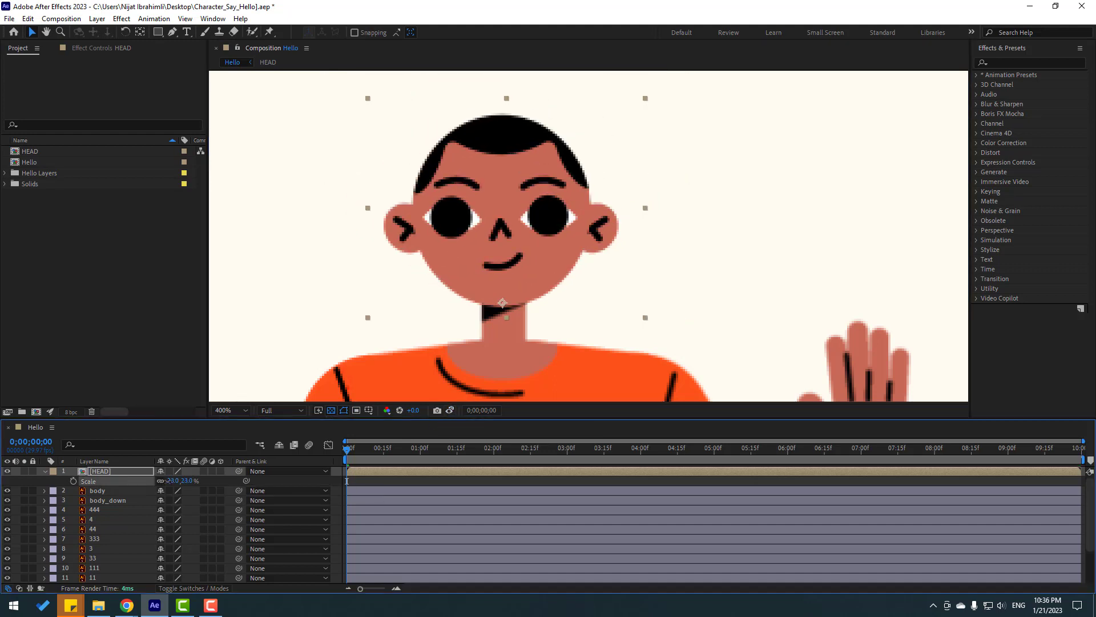
pyautogui.click(449, 411)
pyautogui.click(450, 411)
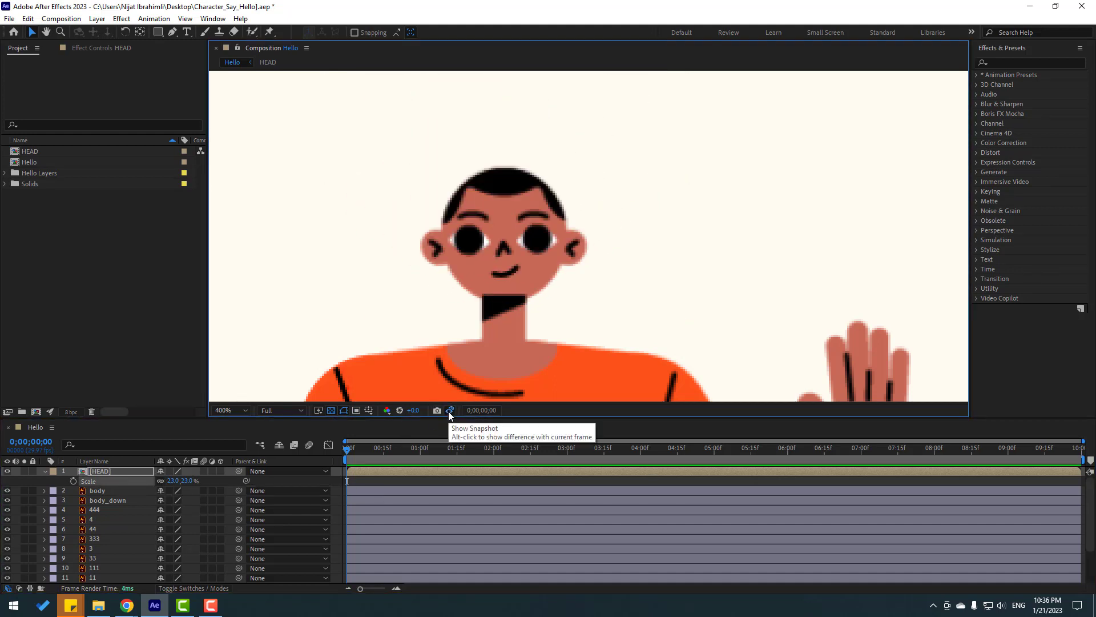
# Step: Check the scaled head against the reference snapshot and the full character, leaving no layer selected
pyautogui.click(449, 411)
pyautogui.scroll(-4, 409, 313)
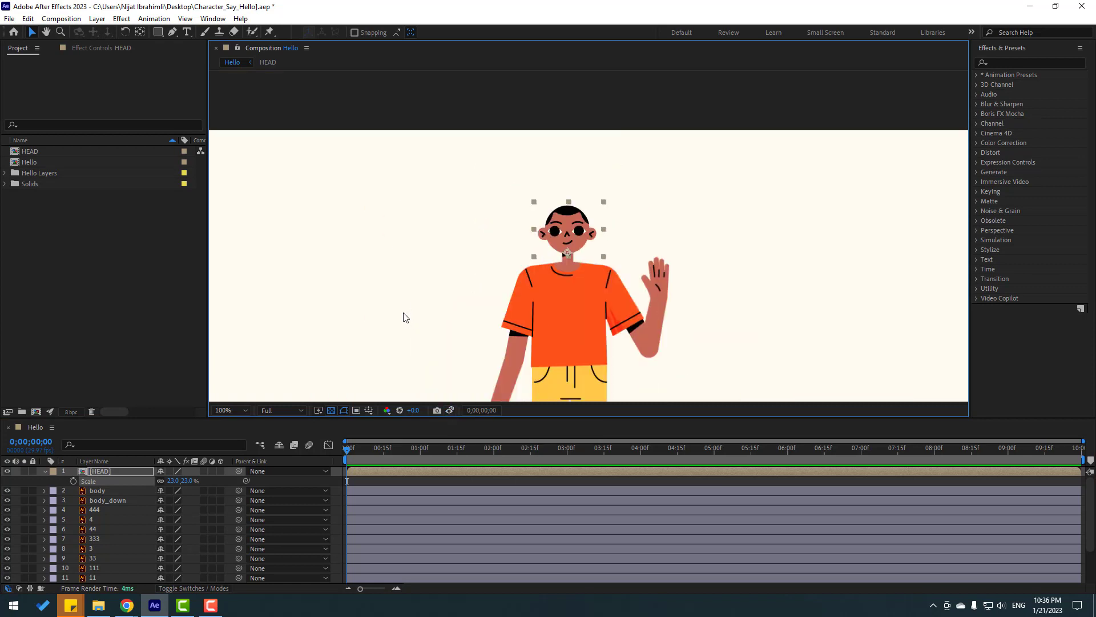
pyautogui.moveTo(404, 316); pyautogui.dragTo(404, 234)
pyautogui.press('v')
pyautogui.press(',')
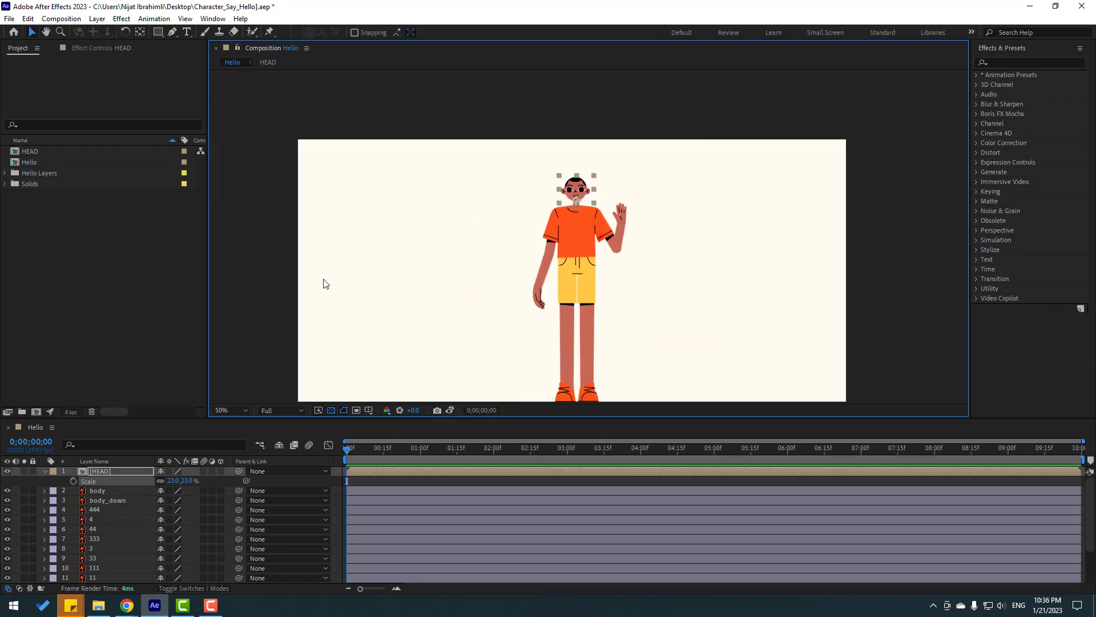
pyautogui.click(259, 296)
pyautogui.press('.')
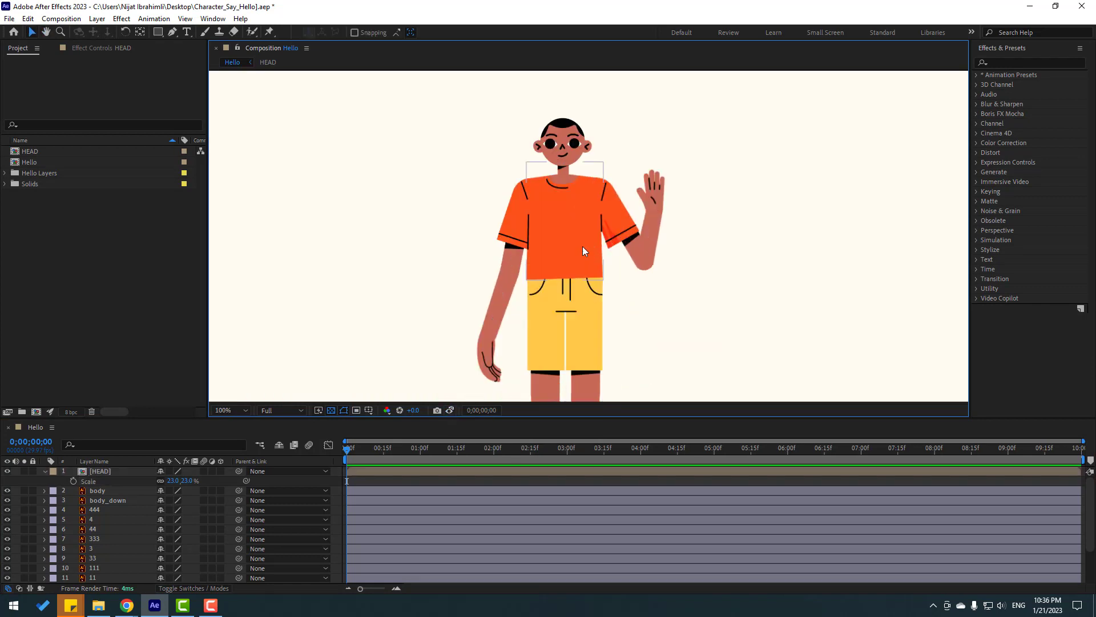
# Step: Parent the HEAD layer to body, and the body layer to body_down
pyautogui.click(45, 471)
pyautogui.click(107, 471)
pyautogui.moveTo(239, 471); pyautogui.dragTo(108, 480)
pyautogui.click(104, 480)
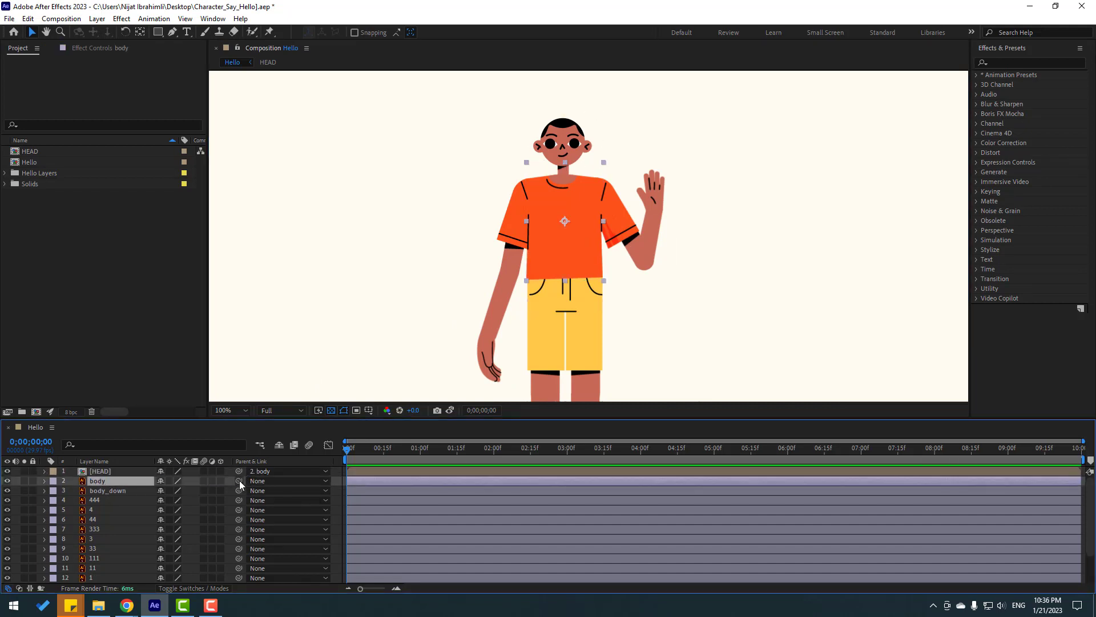
pyautogui.moveTo(240, 479); pyautogui.dragTo(99, 488)
# Step: Solo the body layer, move its anchor point to the centre of the shirt's bottom edge, and unsolo it
pyautogui.click(22, 481)
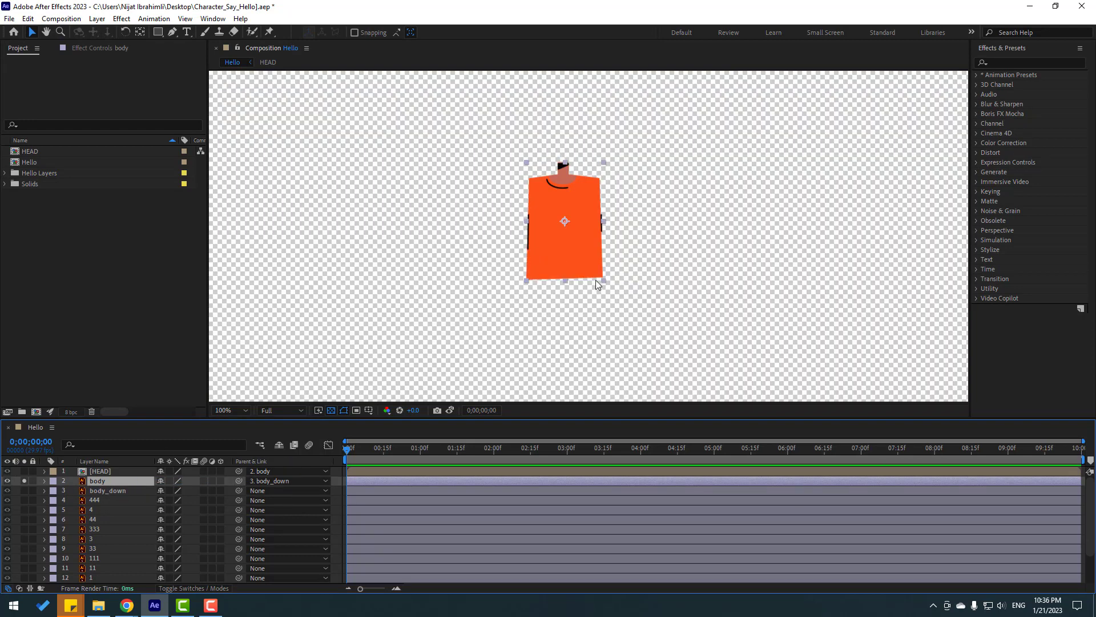
pyautogui.press('.')
pyautogui.click(140, 32)
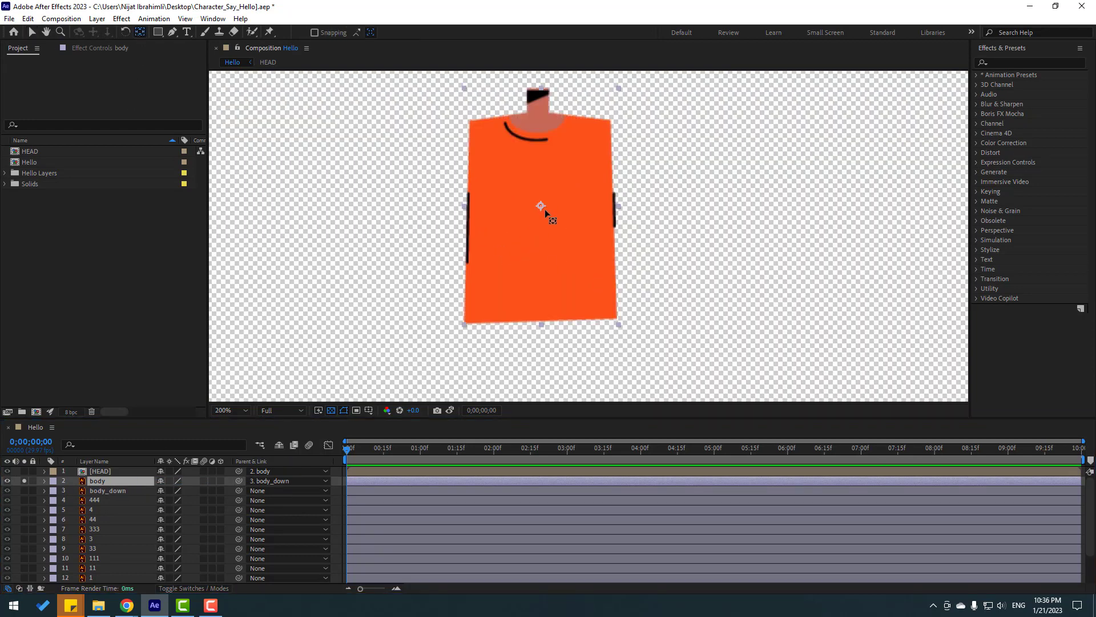
pyautogui.moveTo(544, 213); pyautogui.dragTo(542, 323)
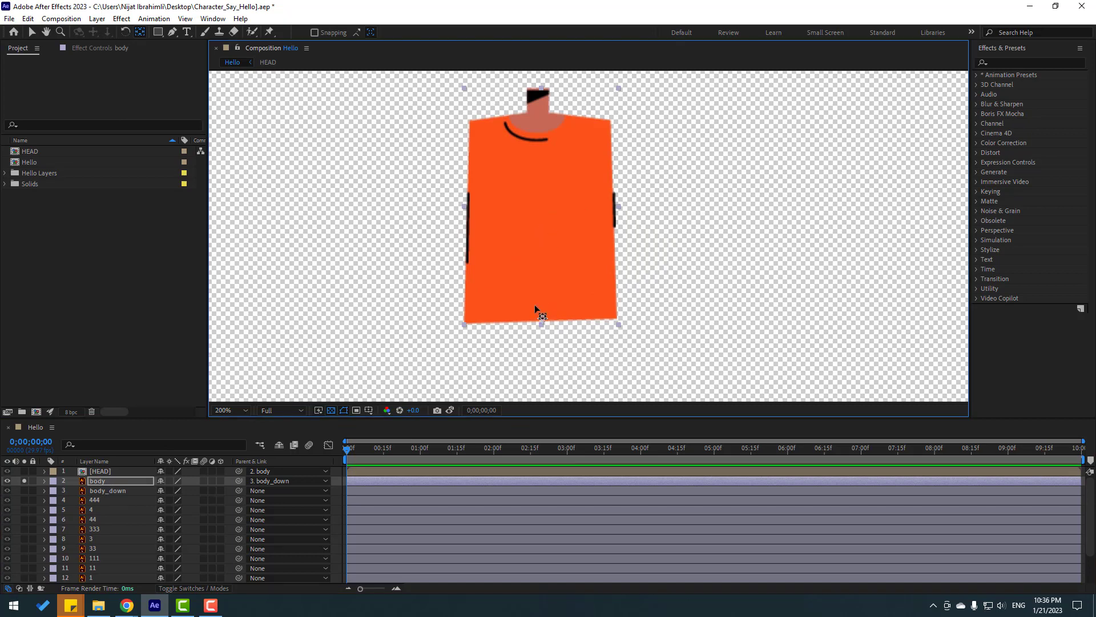
pyautogui.click(31, 33)
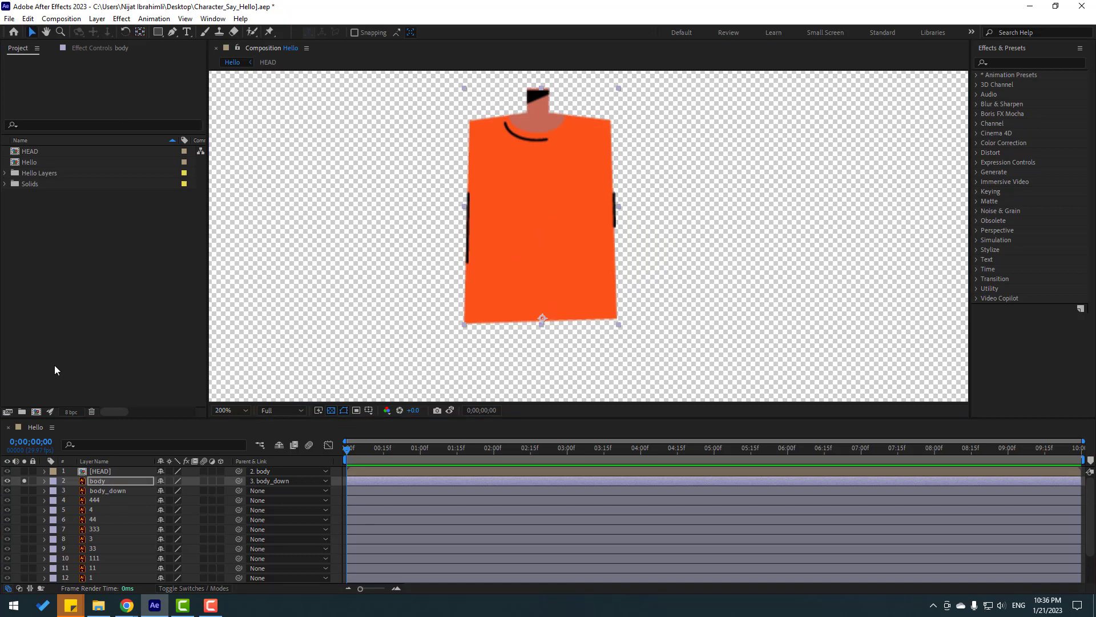
pyautogui.click(24, 480)
pyautogui.press('F10')
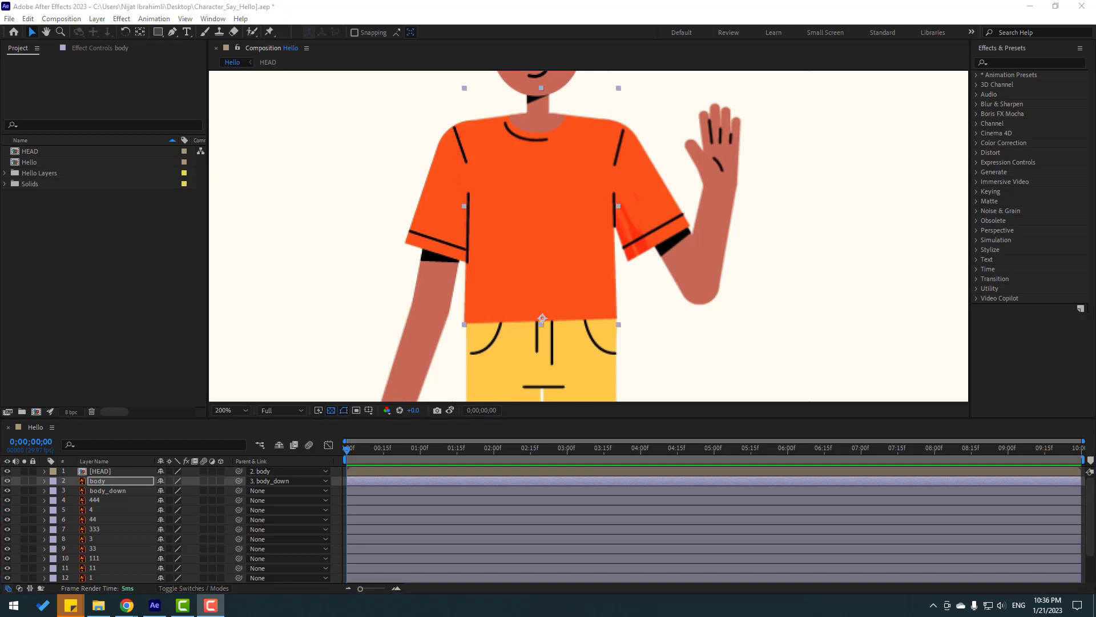
# Step: Solo the body_down layer, move its anchor point to the lower centre of the yellow hip shape, and unsolo it
pyautogui.click(101, 491)
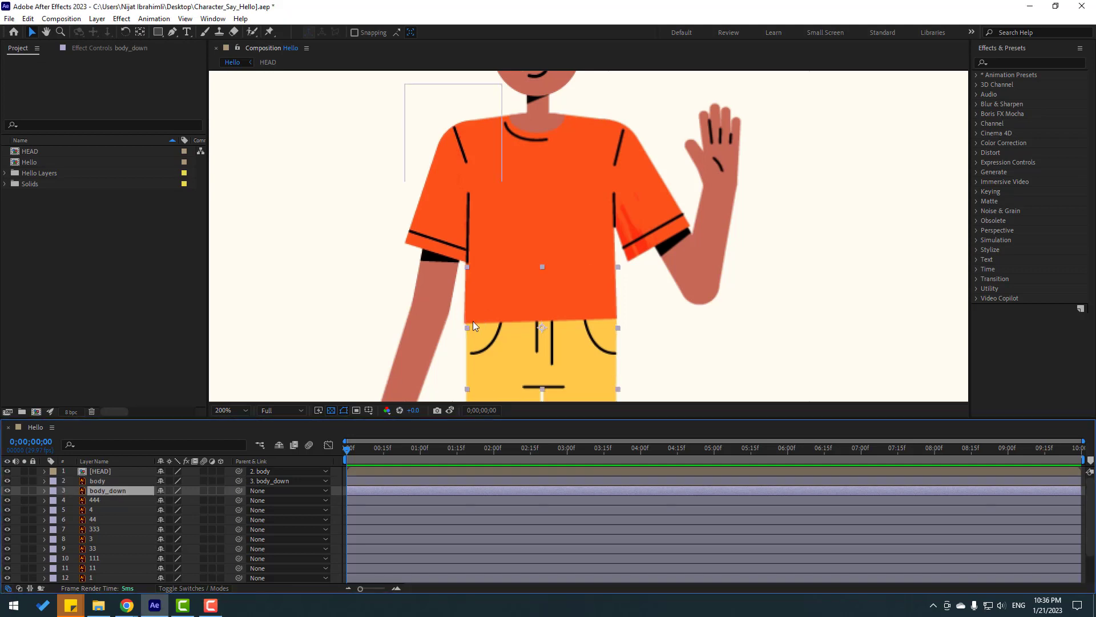
pyautogui.moveTo(473, 321); pyautogui.dragTo(439, 245)
pyautogui.click(24, 490)
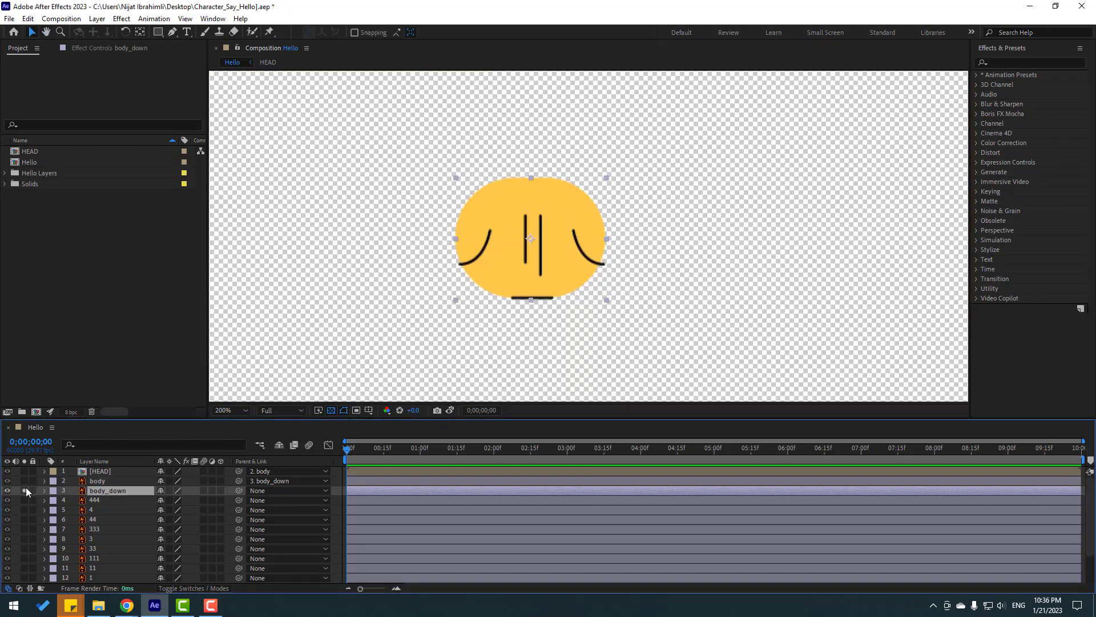
pyautogui.click(140, 32)
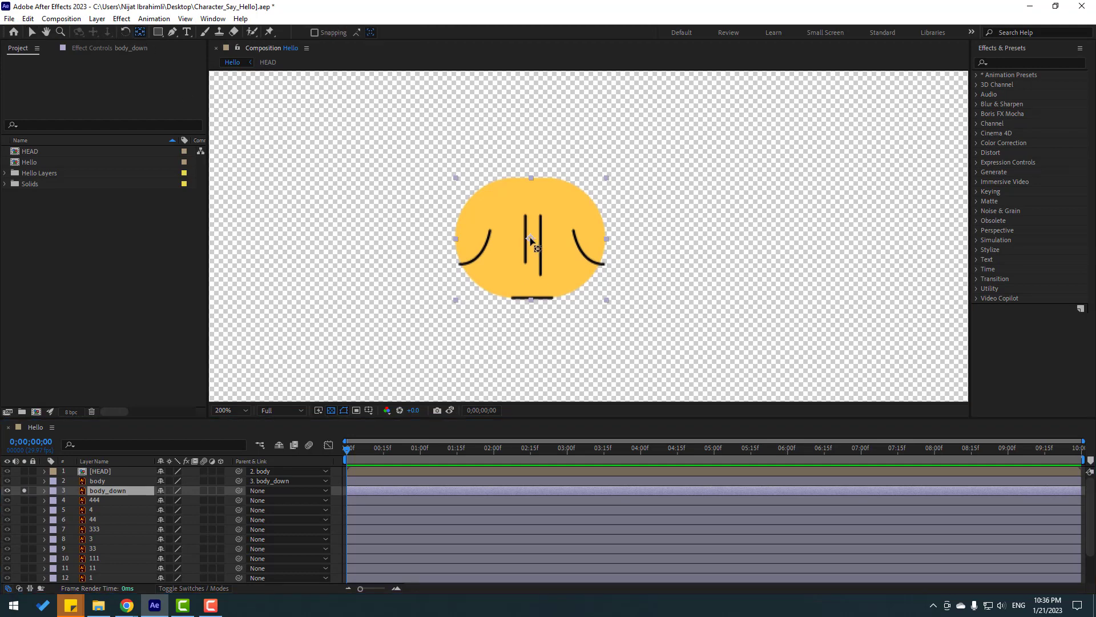
pyautogui.moveTo(531, 245); pyautogui.dragTo(531, 283)
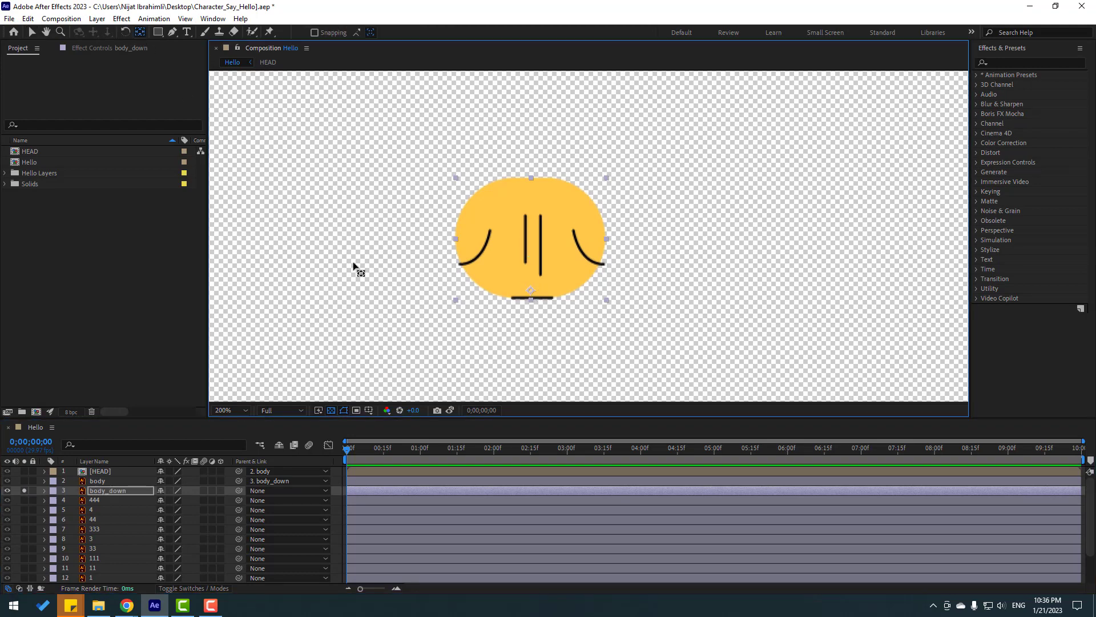
pyautogui.press('v')
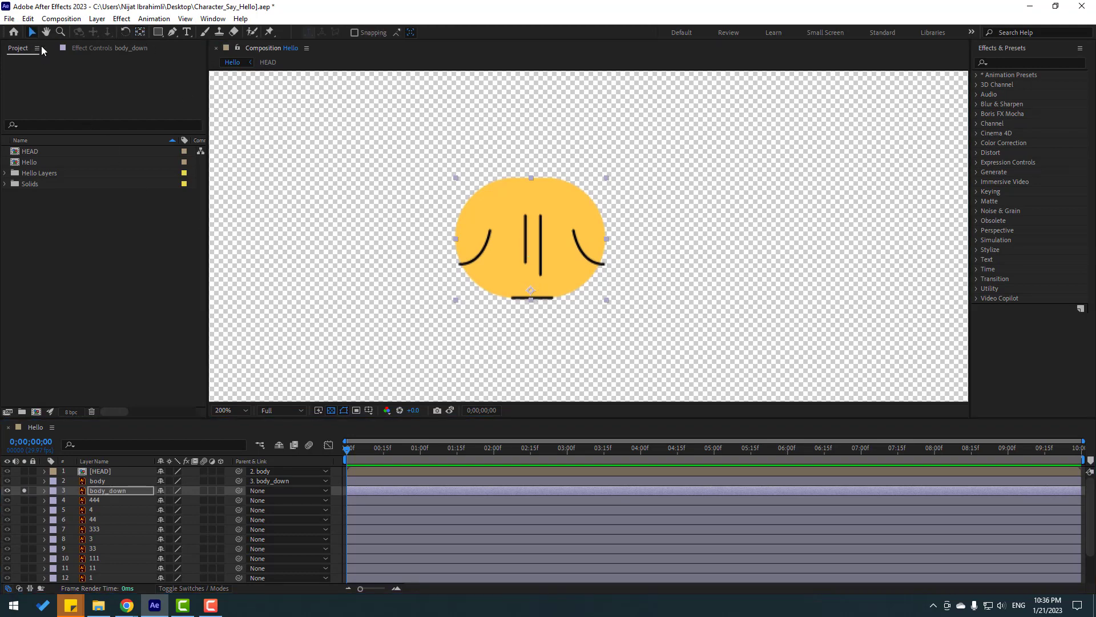
pyautogui.click(24, 489)
# Step: Solo layer 1, the raised hand, and move its anchor point down to the wrist
pyautogui.press(',')
pyautogui.press(',')
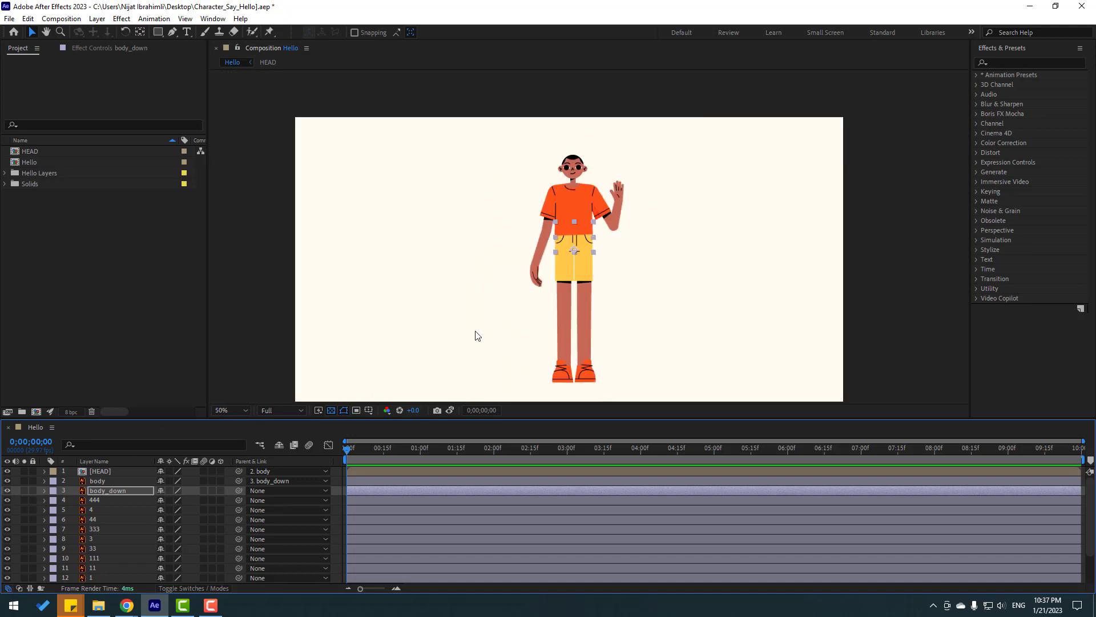
pyautogui.scroll(-4, 123, 564)
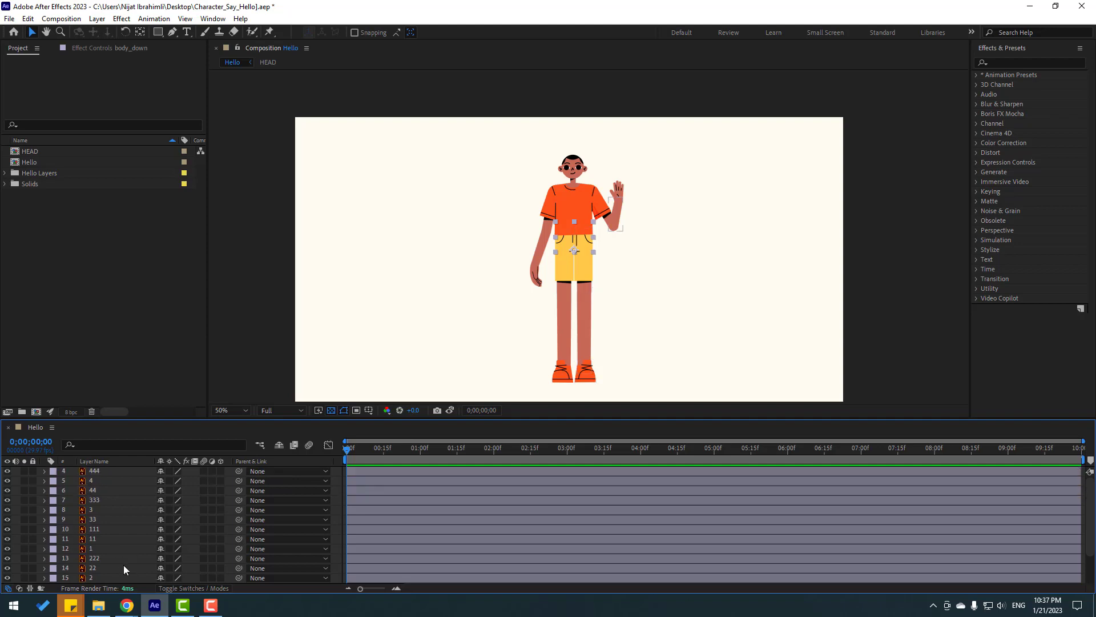
pyautogui.click(91, 539)
pyautogui.scroll(4, 642, 198)
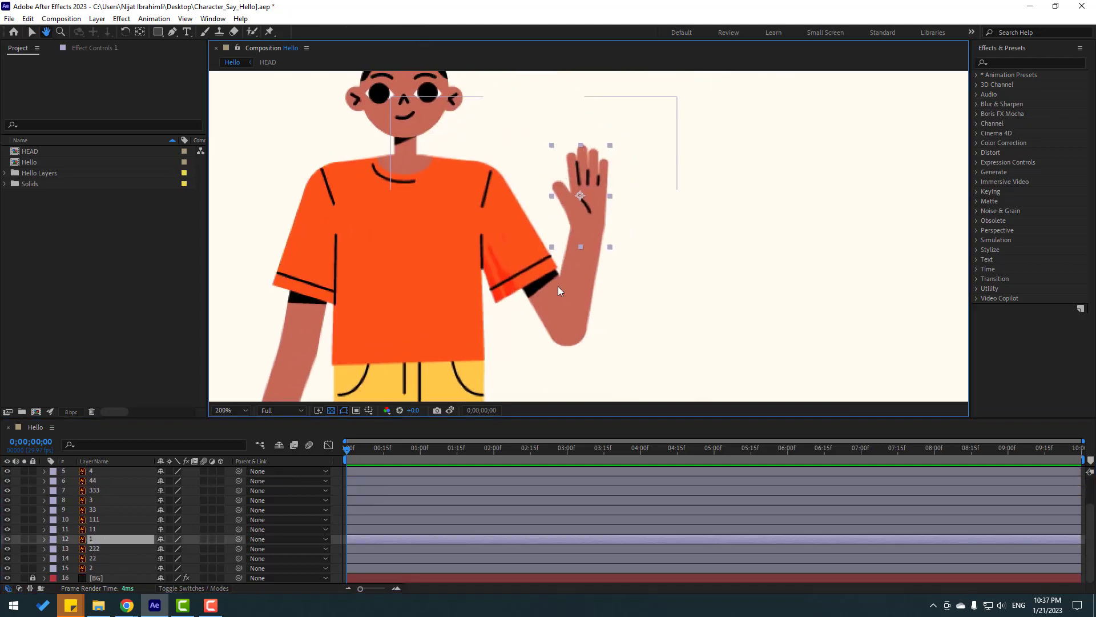
pyautogui.click(24, 539)
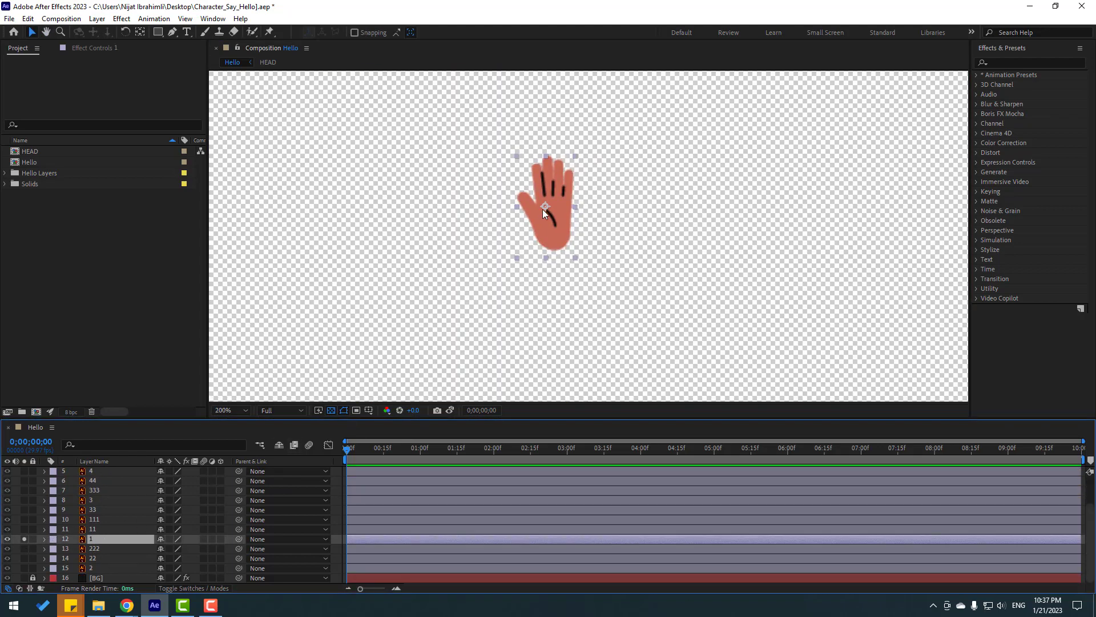
pyautogui.scroll(2, 542, 209)
pyautogui.click(140, 32)
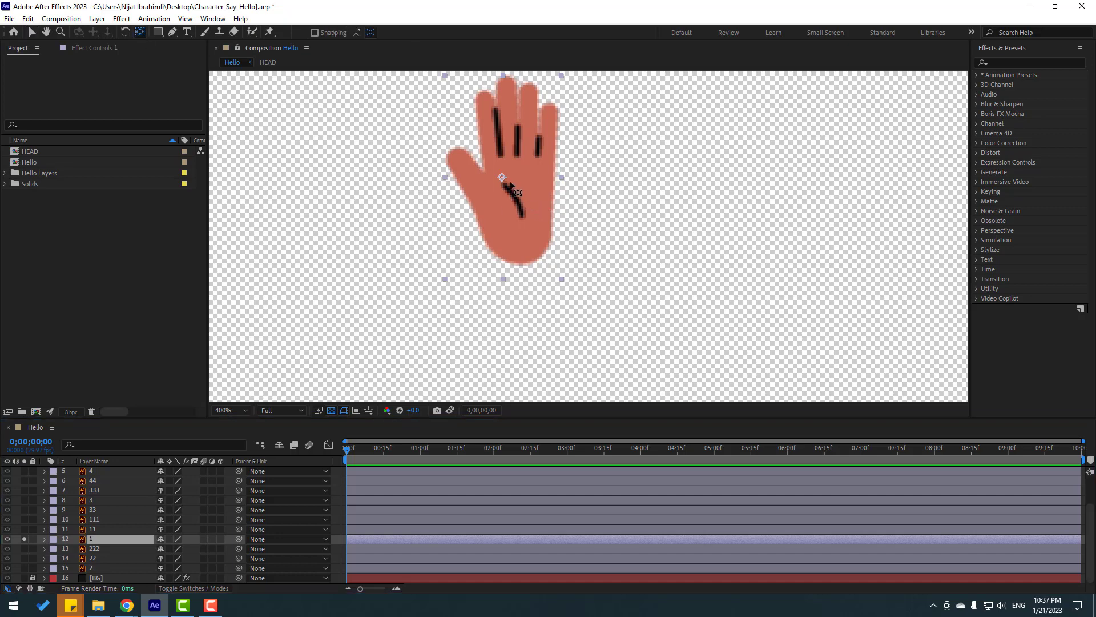
pyautogui.moveTo(510, 182); pyautogui.dragTo(531, 257)
pyautogui.click(32, 32)
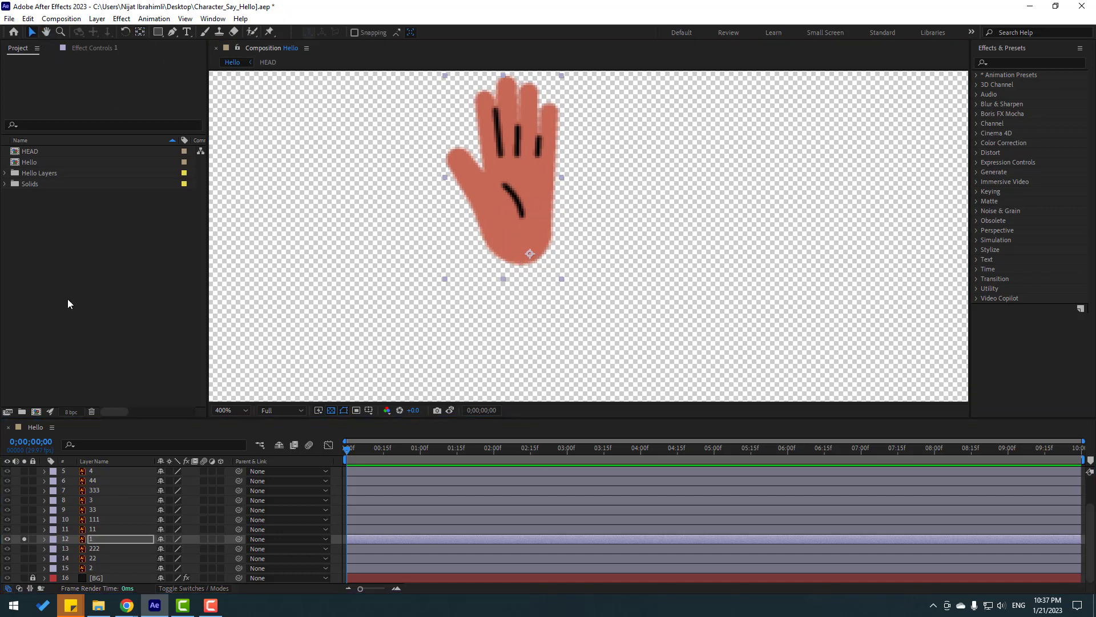
# Step: Solo layer 11, the raised forearm, as well and move its anchor point to the elbow end
pyautogui.click(91, 529)
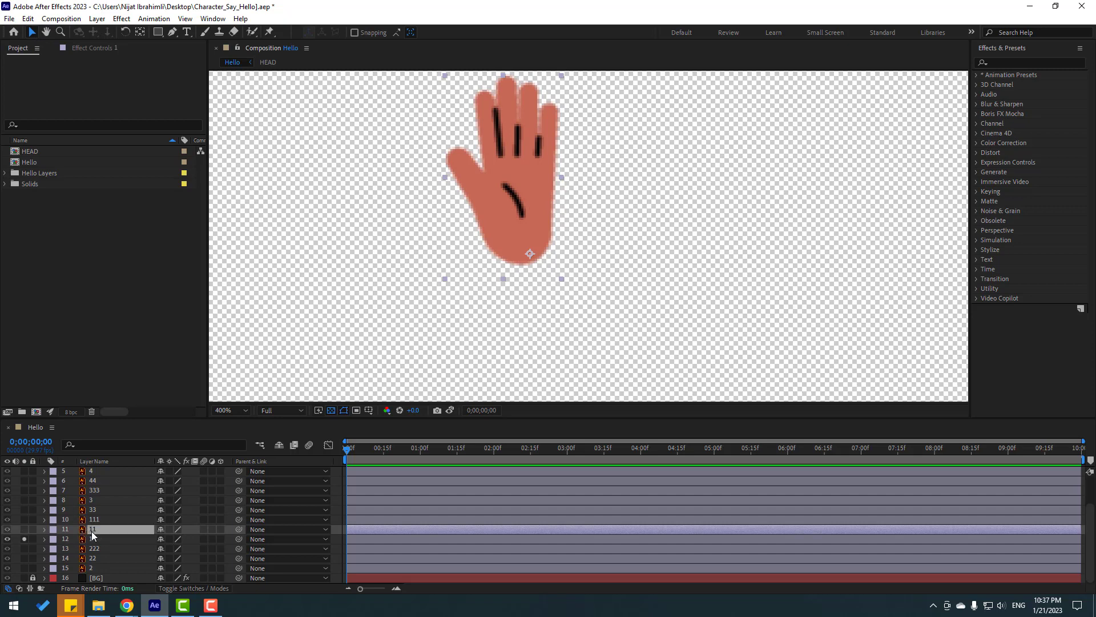
pyautogui.click(24, 529)
pyautogui.moveTo(397, 334); pyautogui.dragTo(415, 237)
pyautogui.click(140, 32)
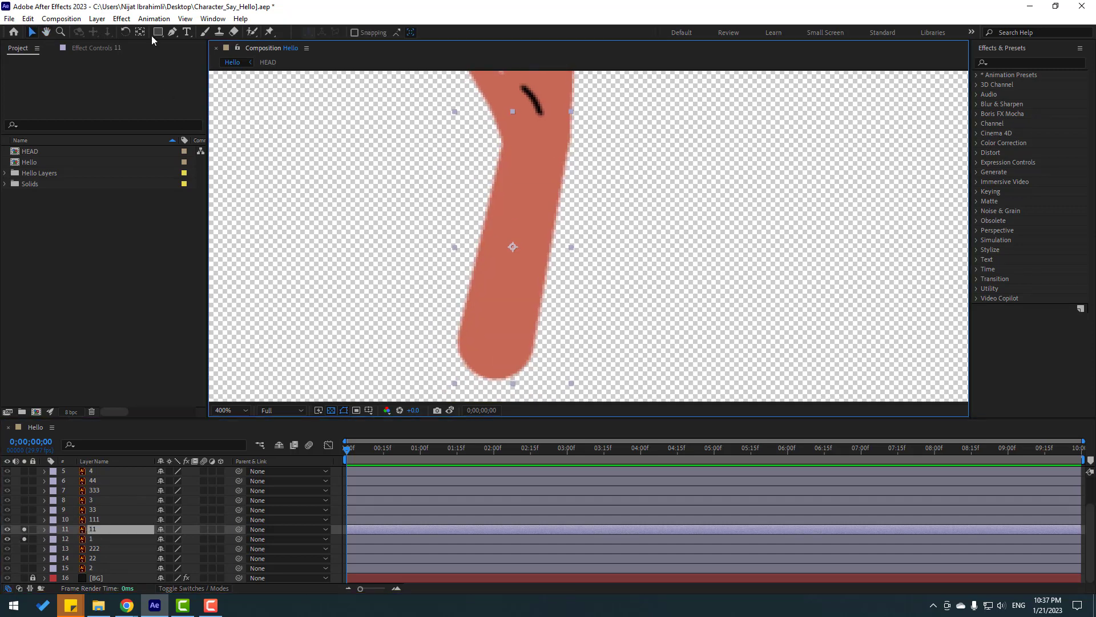
pyautogui.moveTo(506, 252); pyautogui.dragTo(488, 368)
pyautogui.click(32, 33)
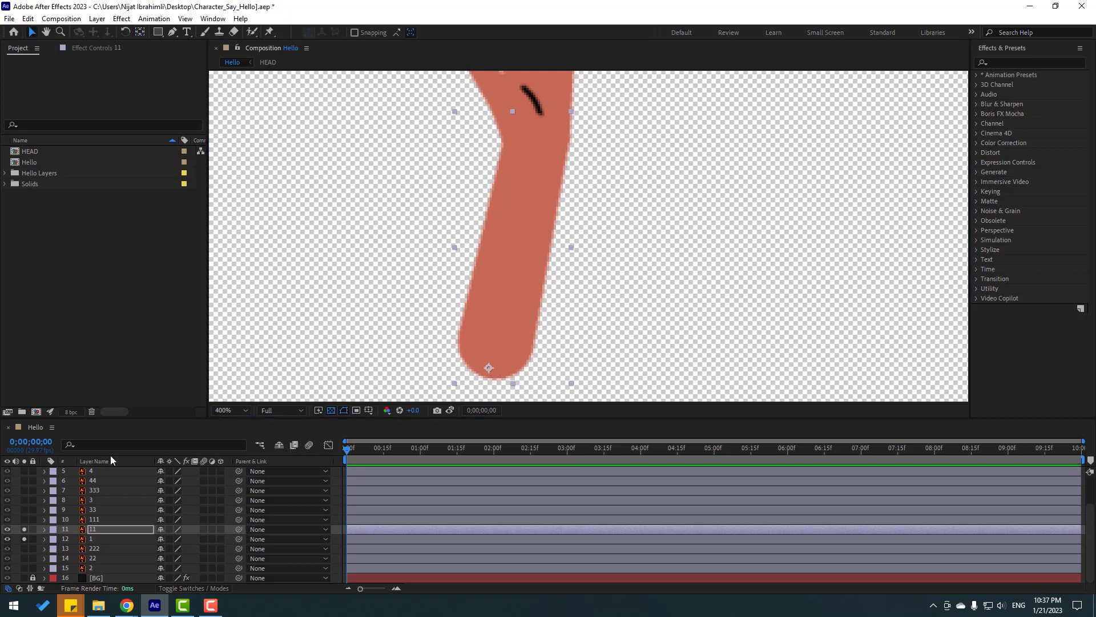
# Step: Solo layer 111, the raised arm's sleeve, as well and move its anchor point to the shoulder
pyautogui.click(91, 519)
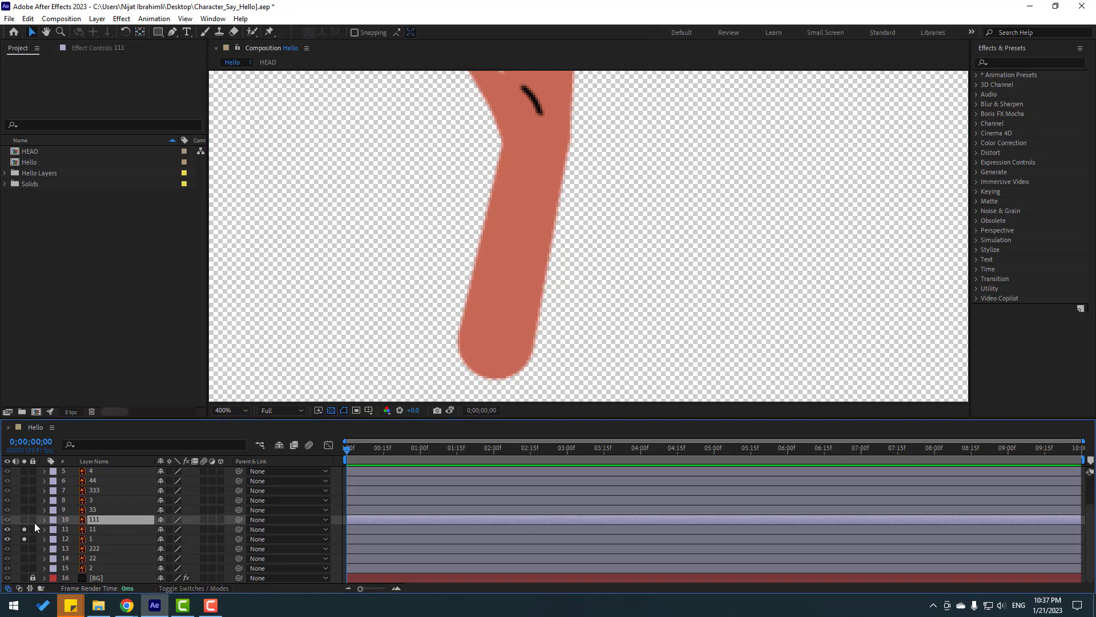
pyautogui.click(24, 519)
pyautogui.click(384, 204)
pyautogui.scroll(-2, 394, 228)
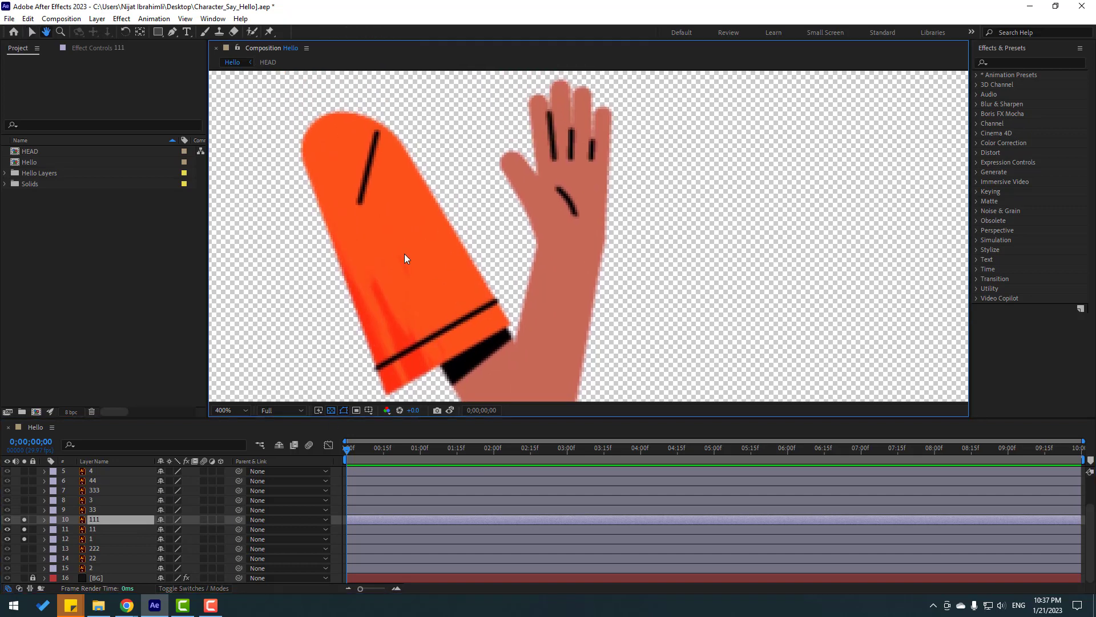
pyautogui.click(139, 32)
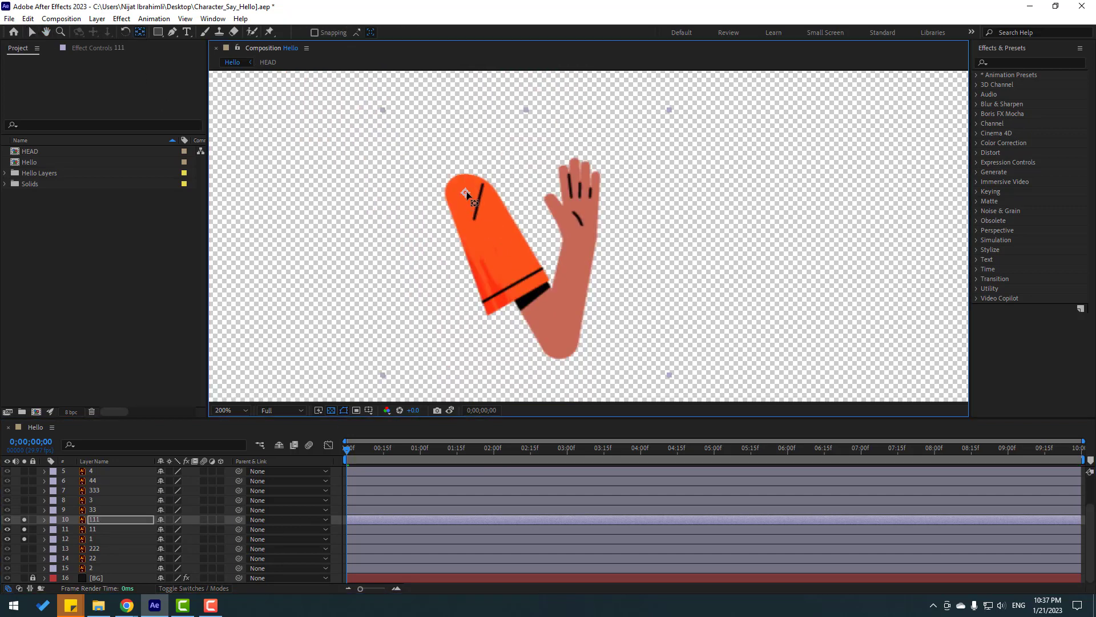
pyautogui.moveTo(462, 184); pyautogui.dragTo(460, 186)
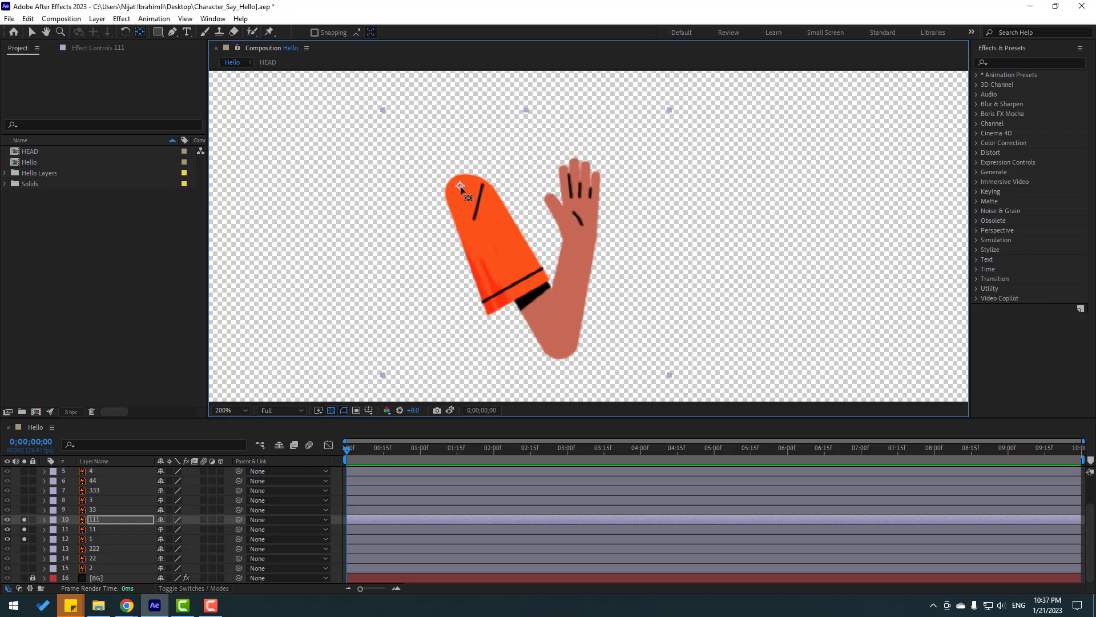
pyautogui.click(32, 32)
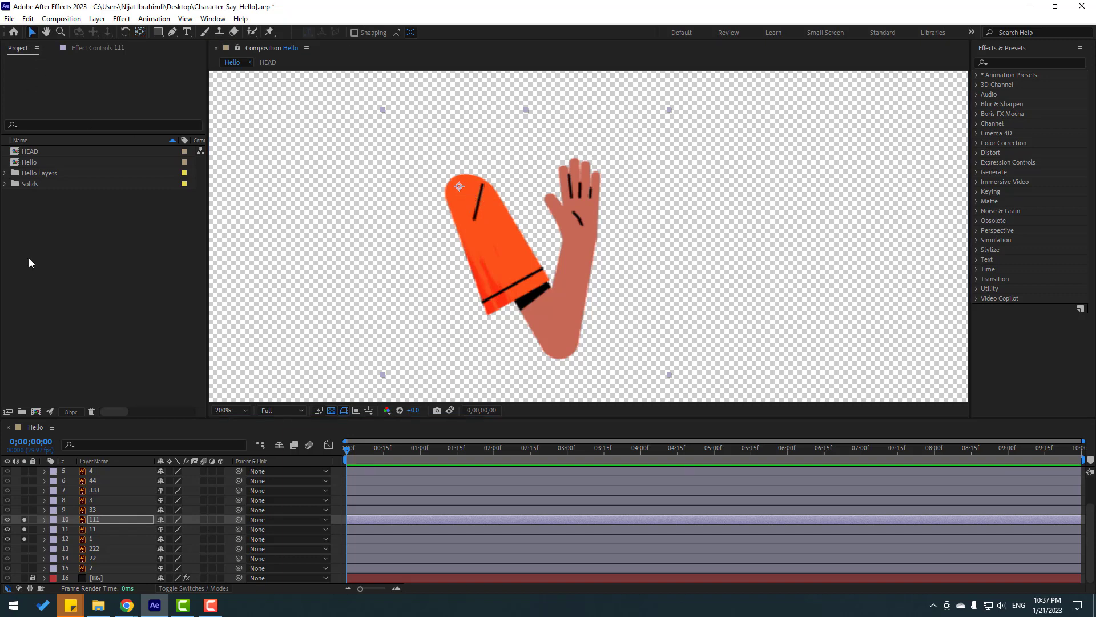
# Step: Parent the raised arm as a chain: layer 1 to 11, 11 to 111, and 111 to body
pyautogui.click(85, 540)
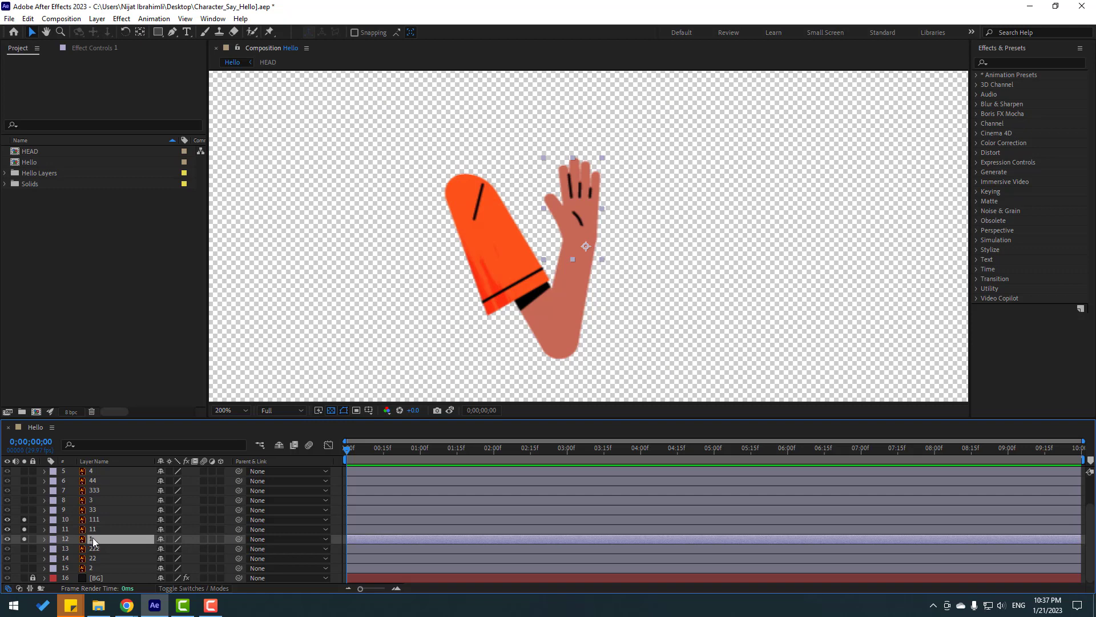
pyautogui.moveTo(240, 539); pyautogui.dragTo(93, 528)
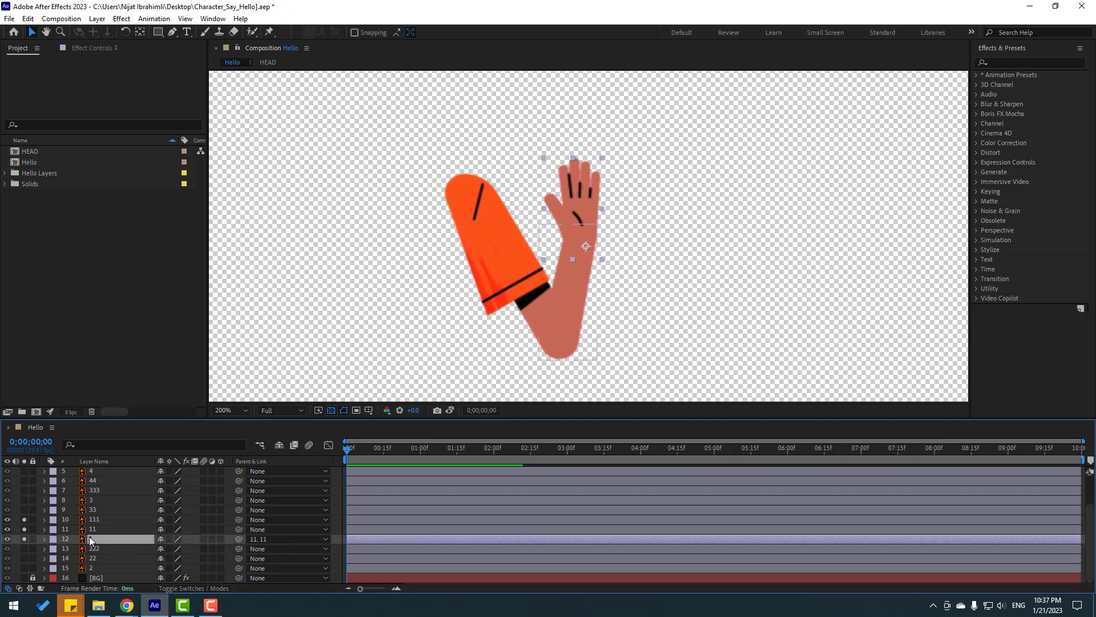
pyautogui.click(93, 529)
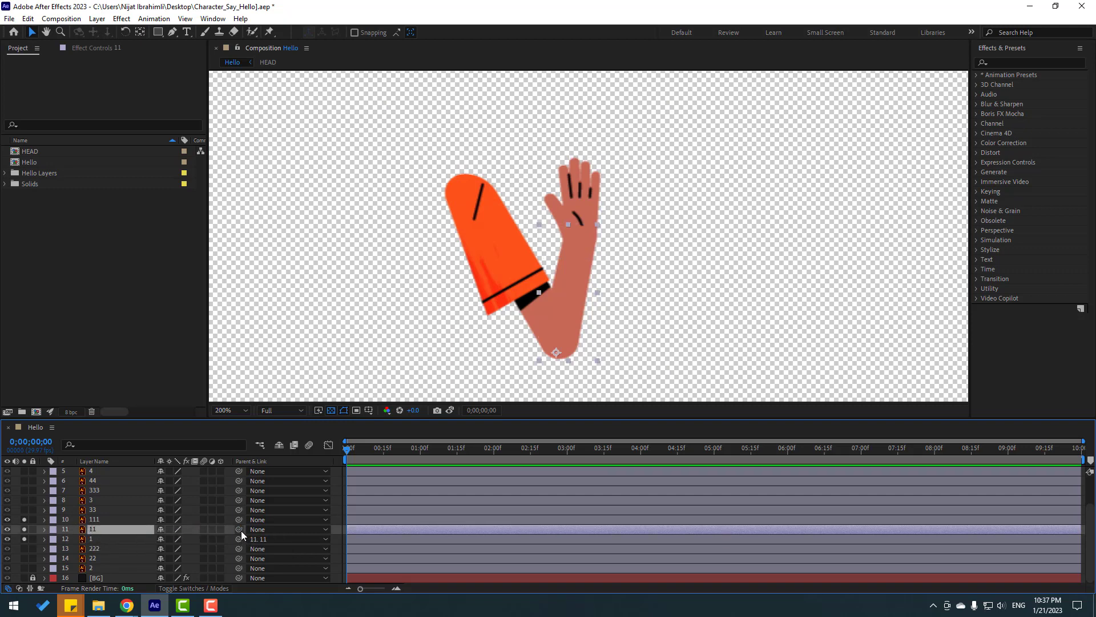
pyautogui.moveTo(239, 529); pyautogui.dragTo(98, 520)
pyautogui.scroll(2, 120, 536)
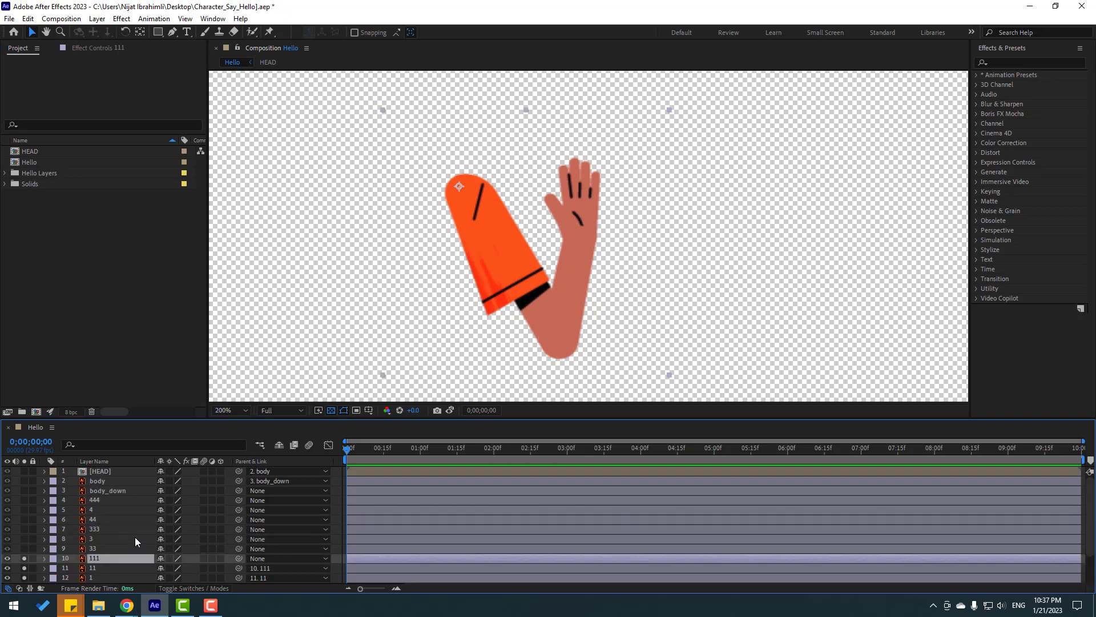
pyautogui.moveTo(239, 558); pyautogui.dragTo(104, 487)
# Step: Solo layer 2, the lowered hand, and move its anchor point up to the wrist
pyautogui.scroll(-2, 116, 550)
pyautogui.click(91, 568)
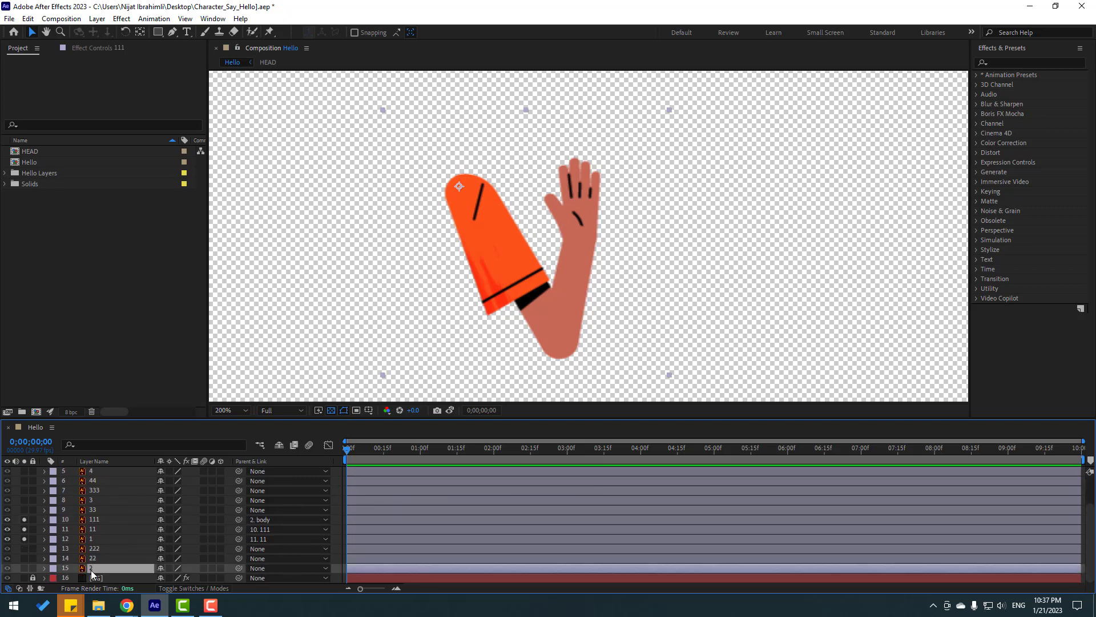
pyautogui.click(25, 568)
pyautogui.moveTo(492, 317); pyautogui.dragTo(799, 274)
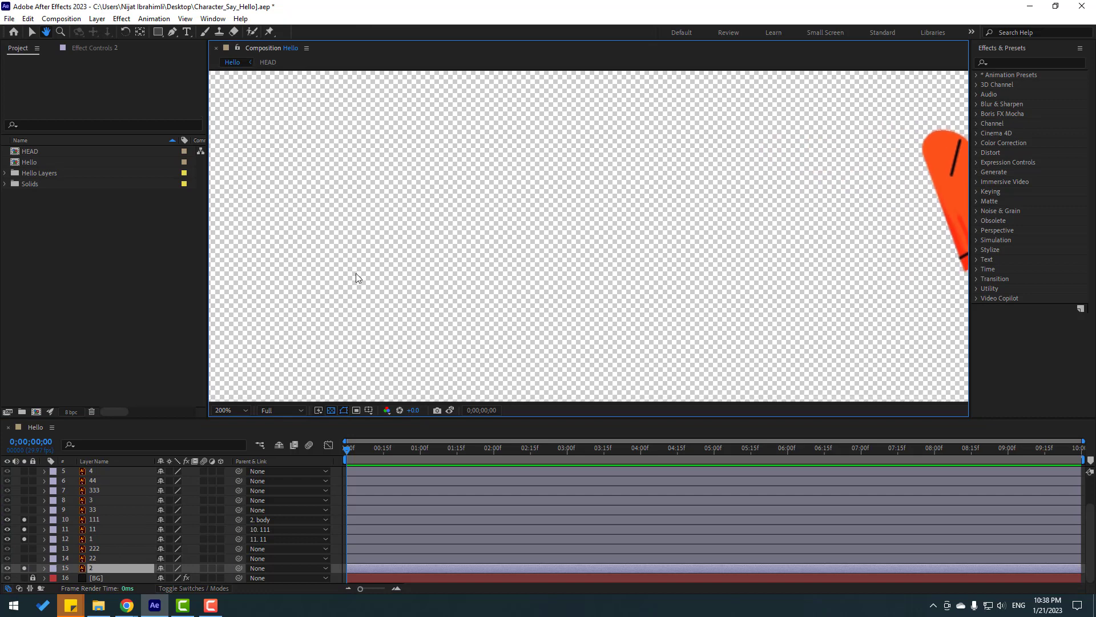
pyautogui.scroll(-3, 582, 294)
pyautogui.scroll(4, 592, 249)
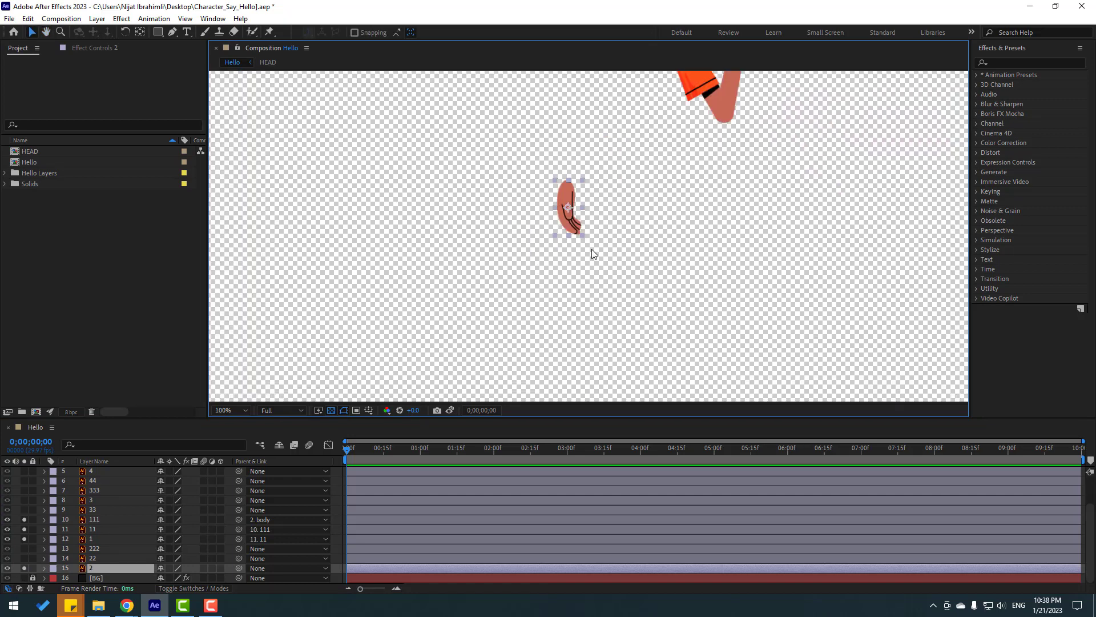
pyautogui.moveTo(591, 213); pyautogui.dragTo(546, 316)
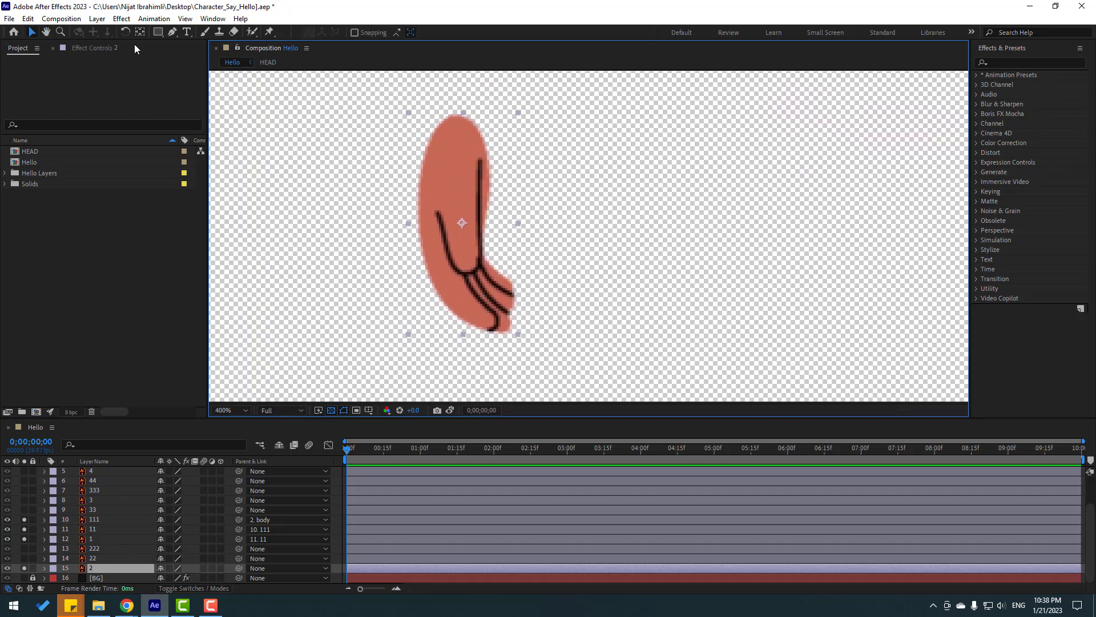
pyautogui.moveTo(462, 223); pyautogui.dragTo(452, 127)
pyautogui.click(35, 45)
pyautogui.click(32, 32)
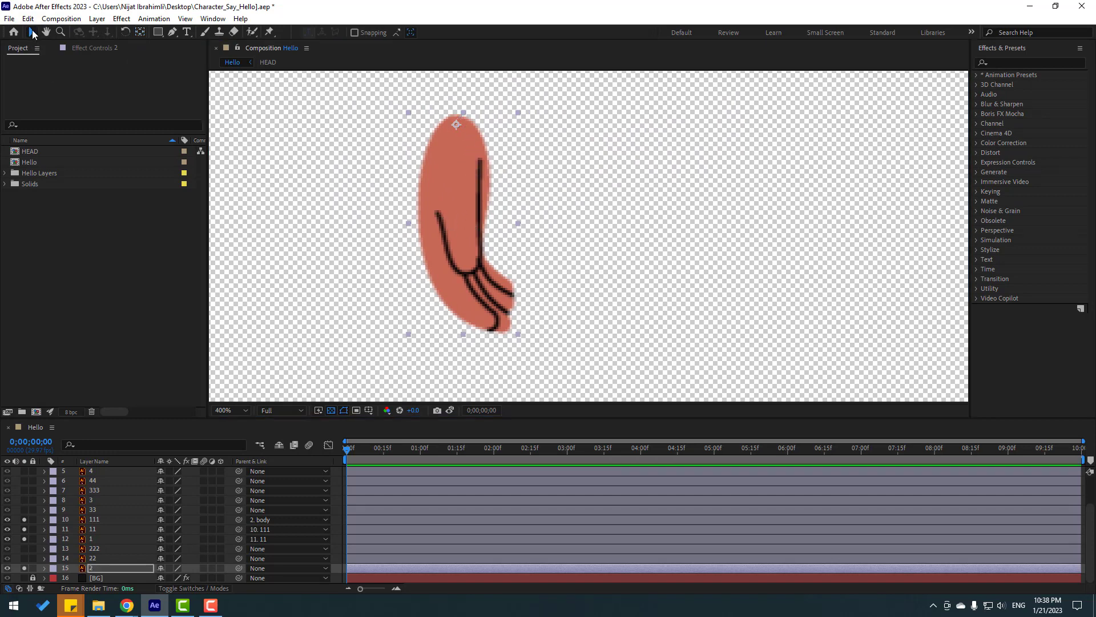
# Step: Solo layer 22, the lowered forearm, as well and move its anchor point up to the elbow end
pyautogui.click(89, 559)
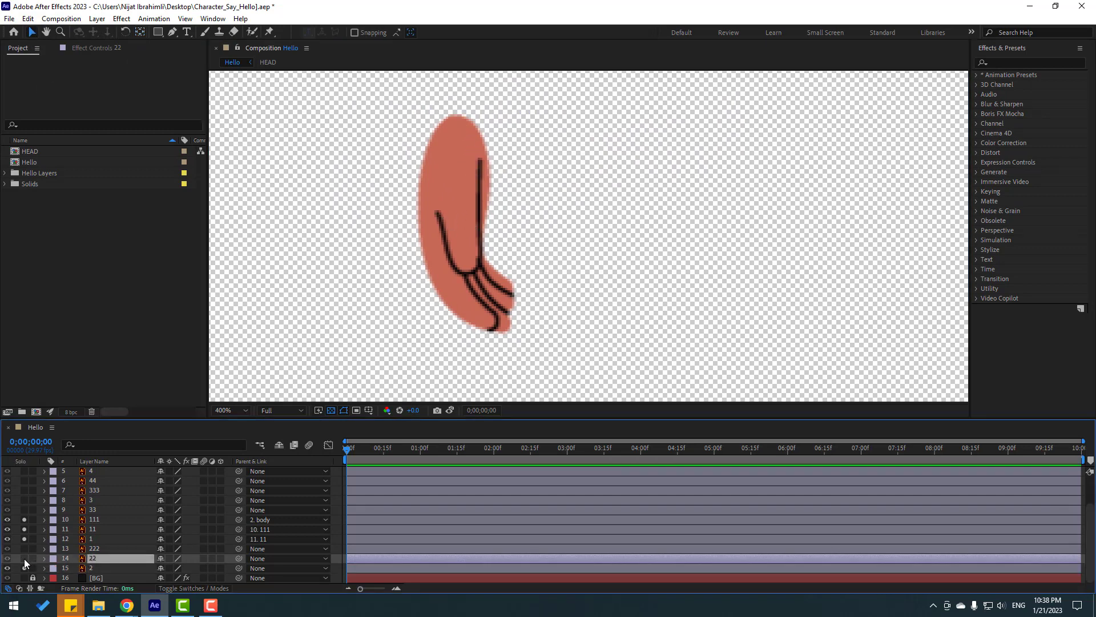
pyautogui.click(24, 559)
pyautogui.scroll(-2, 543, 261)
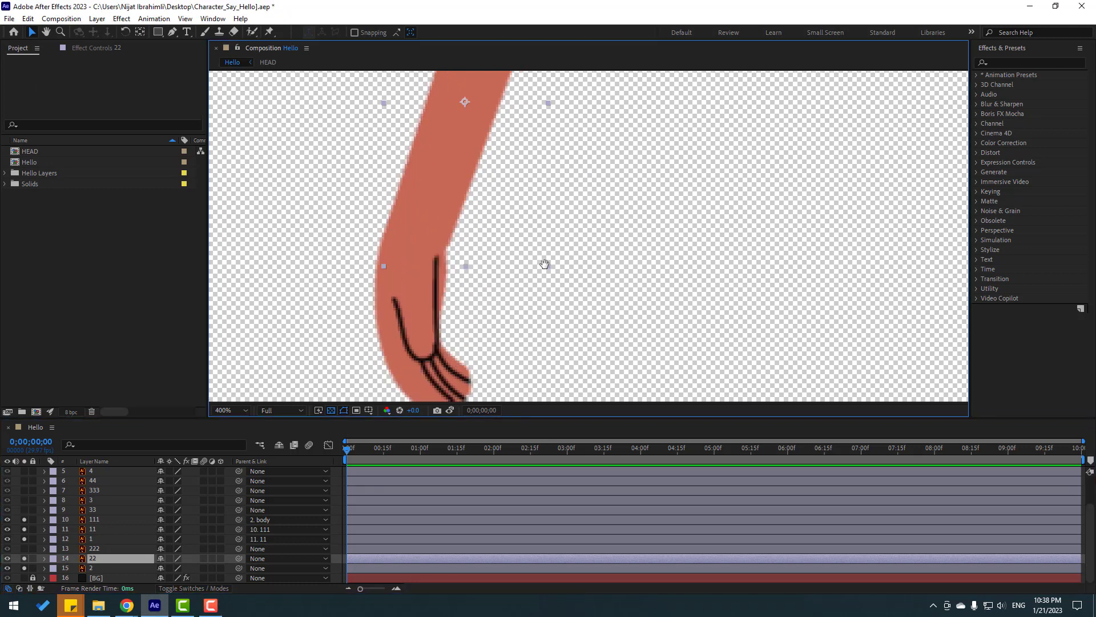
pyautogui.click(140, 32)
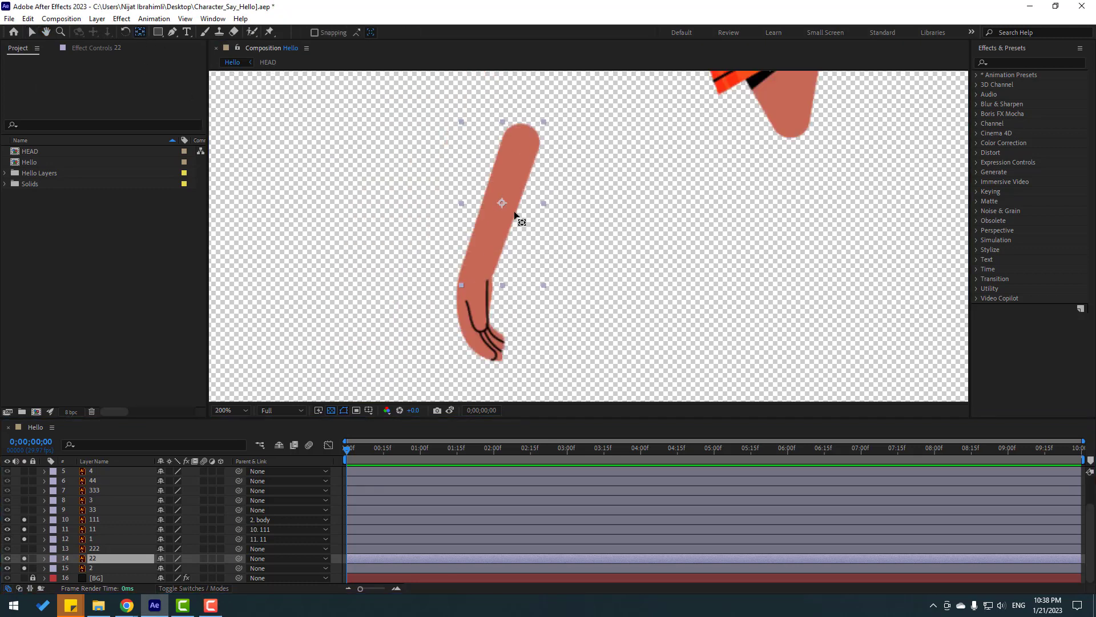
pyautogui.moveTo(505, 205); pyautogui.dragTo(529, 135)
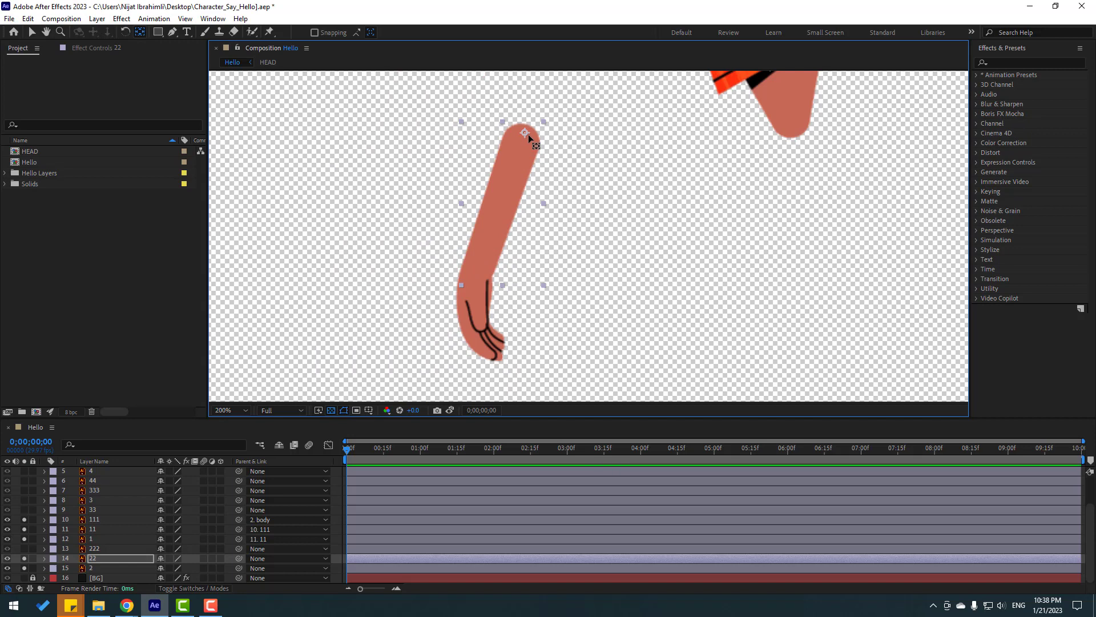
pyautogui.click(32, 32)
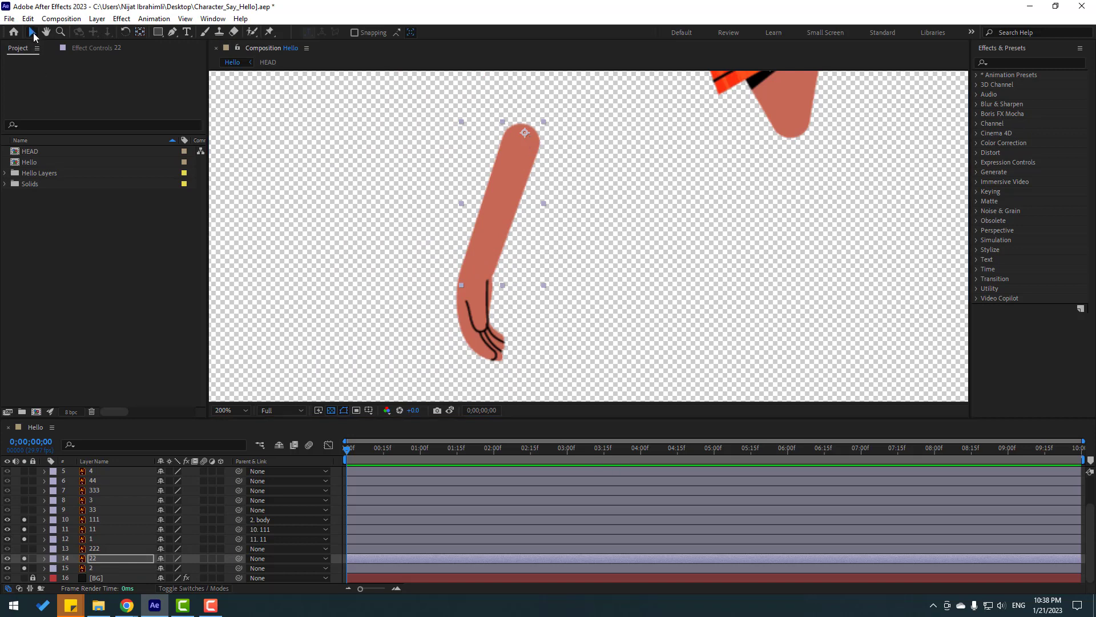
# Step: Solo layer 222, the lowered arm's sleeve, as well and move its anchor point up to the shoulder
pyautogui.click(94, 549)
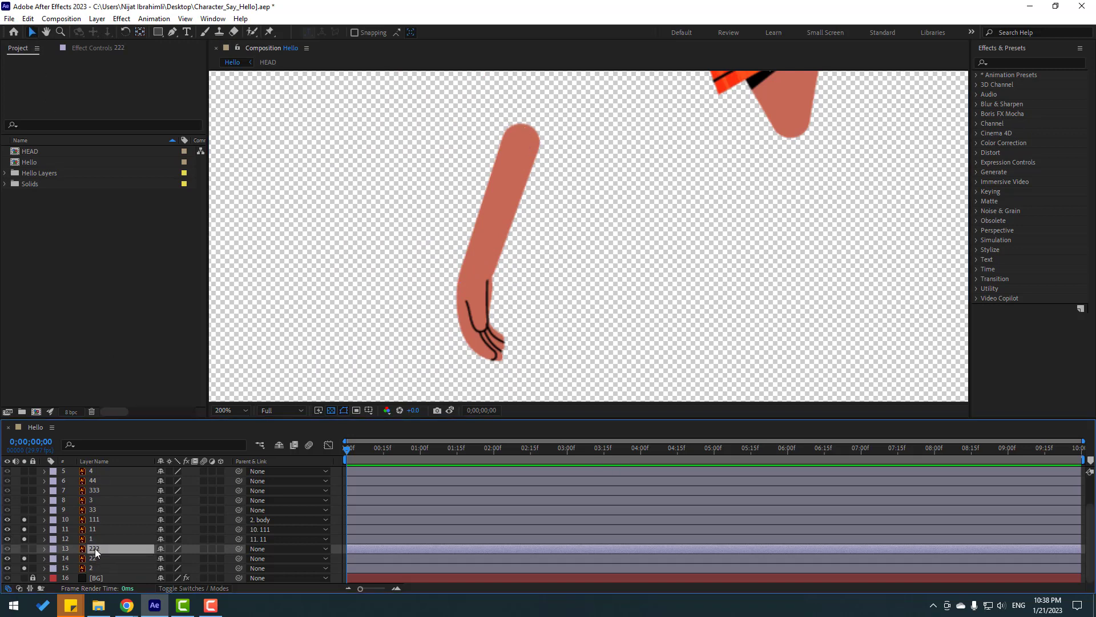
pyautogui.click(24, 548)
pyautogui.scroll(5, 557, 270)
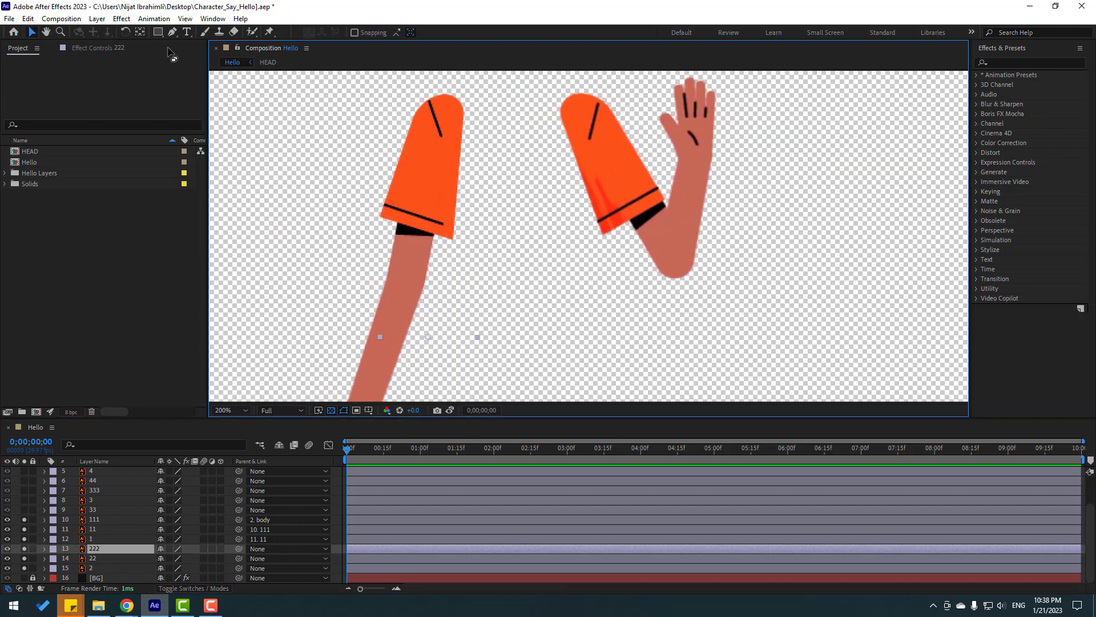
pyautogui.click(140, 32)
pyautogui.moveTo(431, 339); pyautogui.dragTo(438, 190)
pyautogui.moveTo(449, 111); pyautogui.dragTo(448, 108)
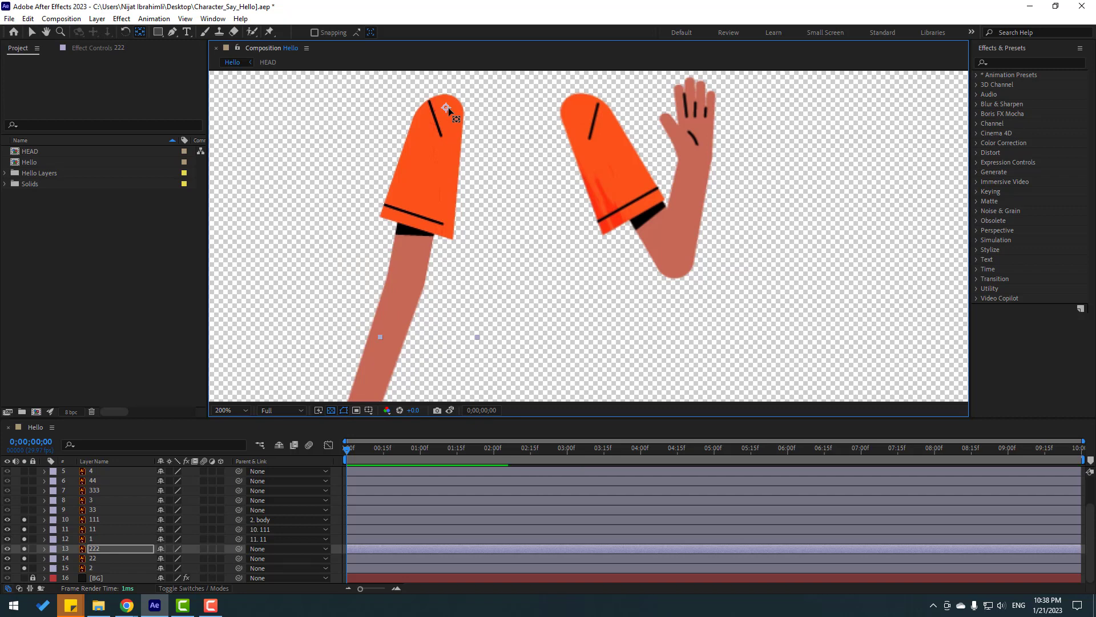
pyautogui.click(32, 32)
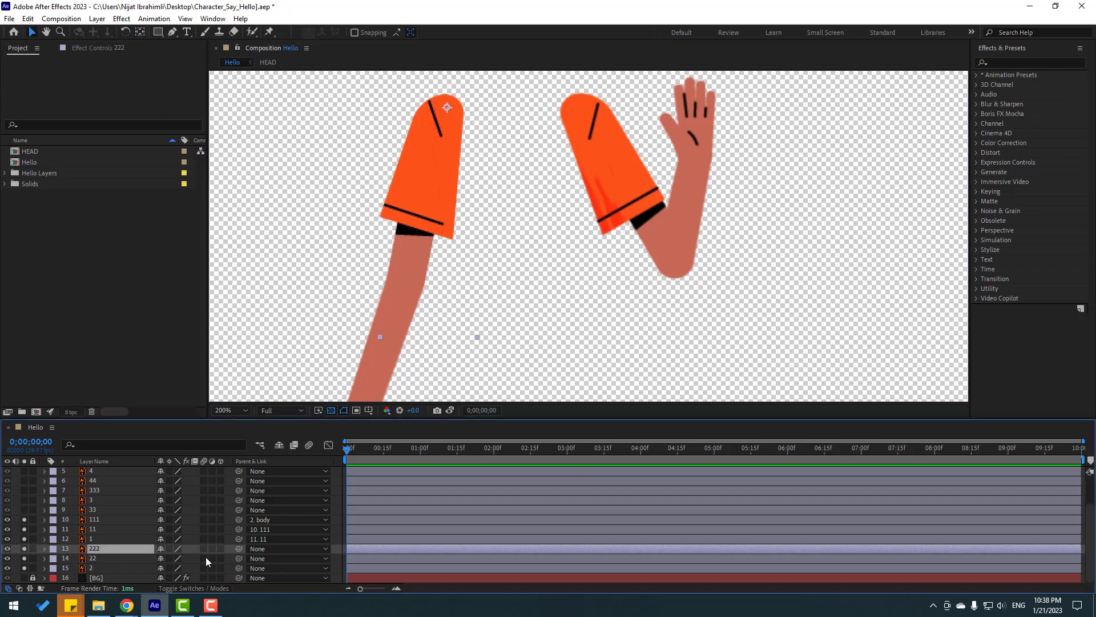
# Step: Parent layer 222 to body and turn off solo for all six arm layers
pyautogui.moveTo(239, 548); pyautogui.dragTo(95, 485)
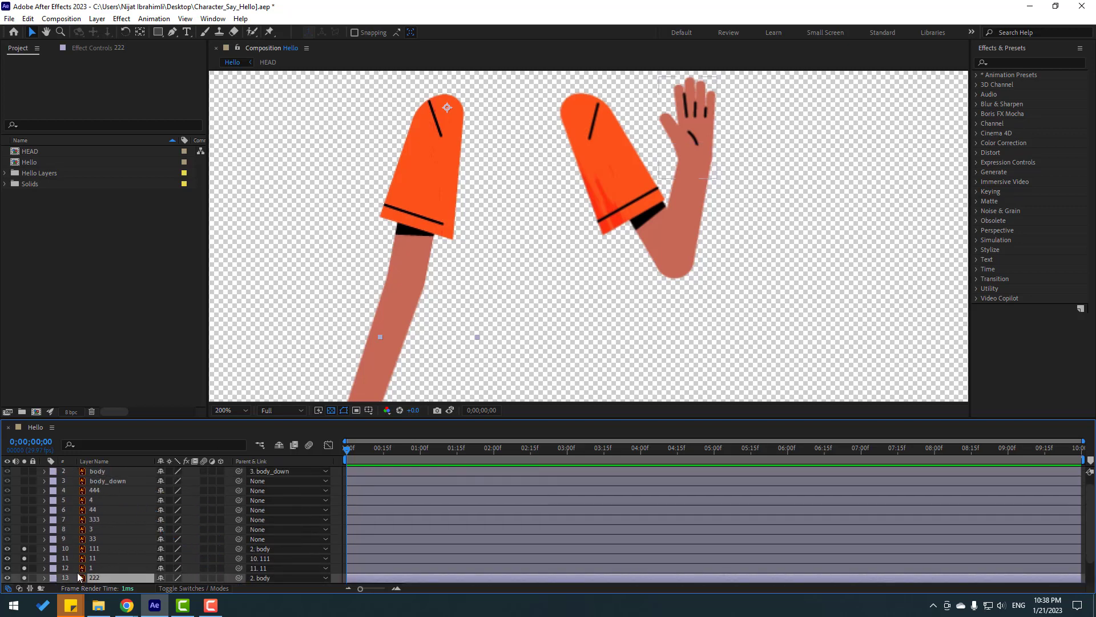
pyautogui.scroll(-4, 413, 282)
pyautogui.press('v')
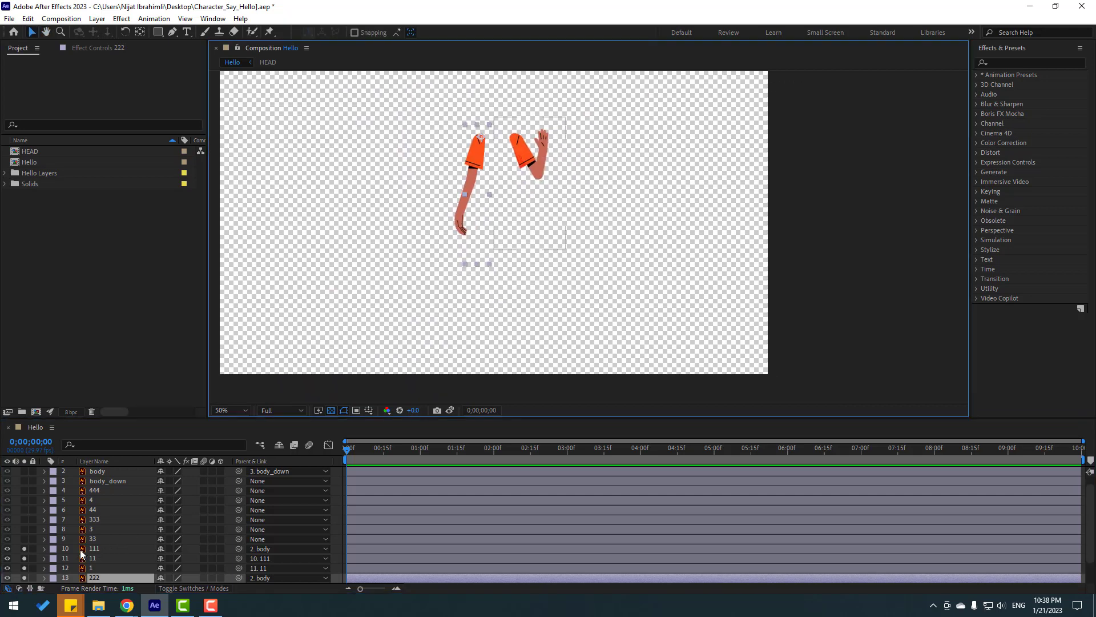
pyautogui.scroll(-2, 104, 546)
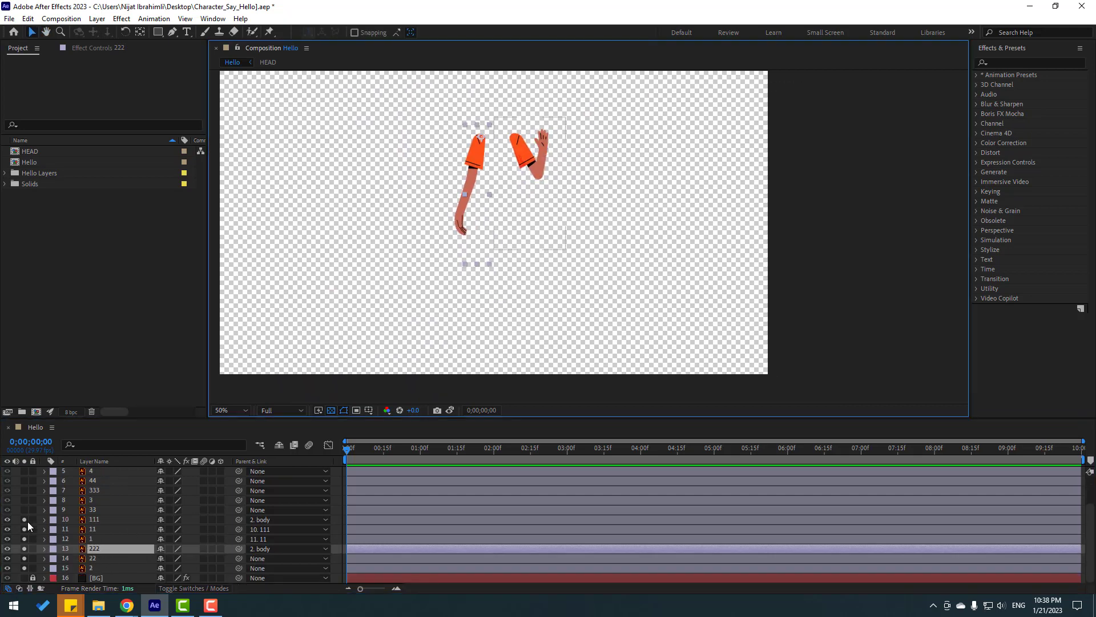
pyautogui.moveTo(25, 520); pyautogui.dragTo(26, 570)
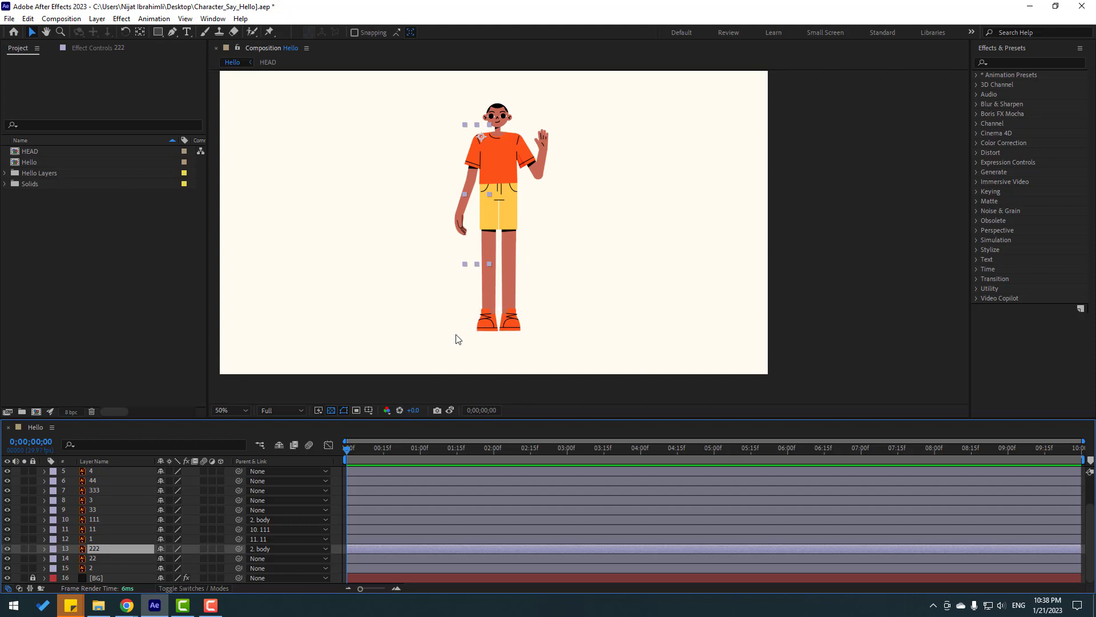
# Step: Solo layer 4, the shoe below the lowered arm, and move its anchor point up to the ankle
pyautogui.scroll(4, 549, 274)
pyautogui.click(441, 383)
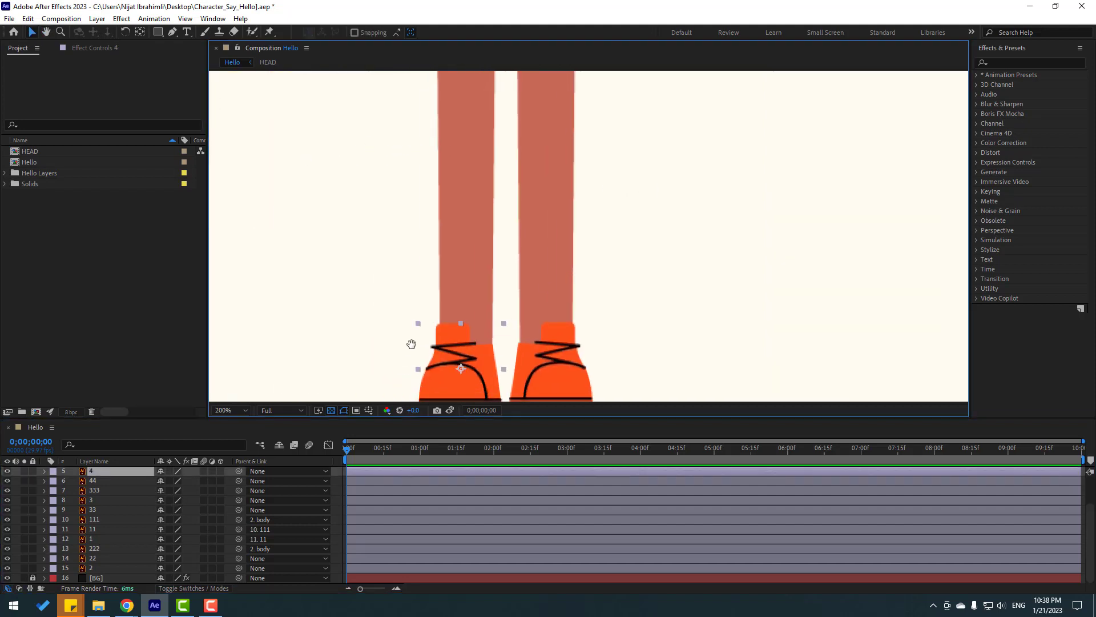
pyautogui.moveTo(411, 344); pyautogui.dragTo(420, 327)
pyautogui.scroll(2, 102, 522)
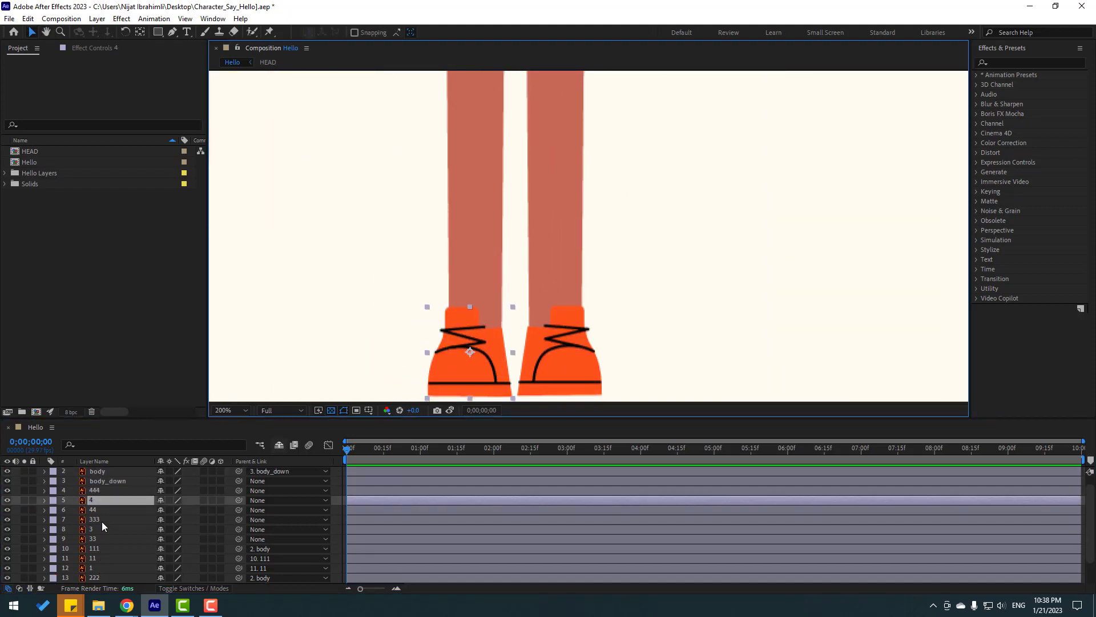
pyautogui.click(24, 500)
pyautogui.click(140, 32)
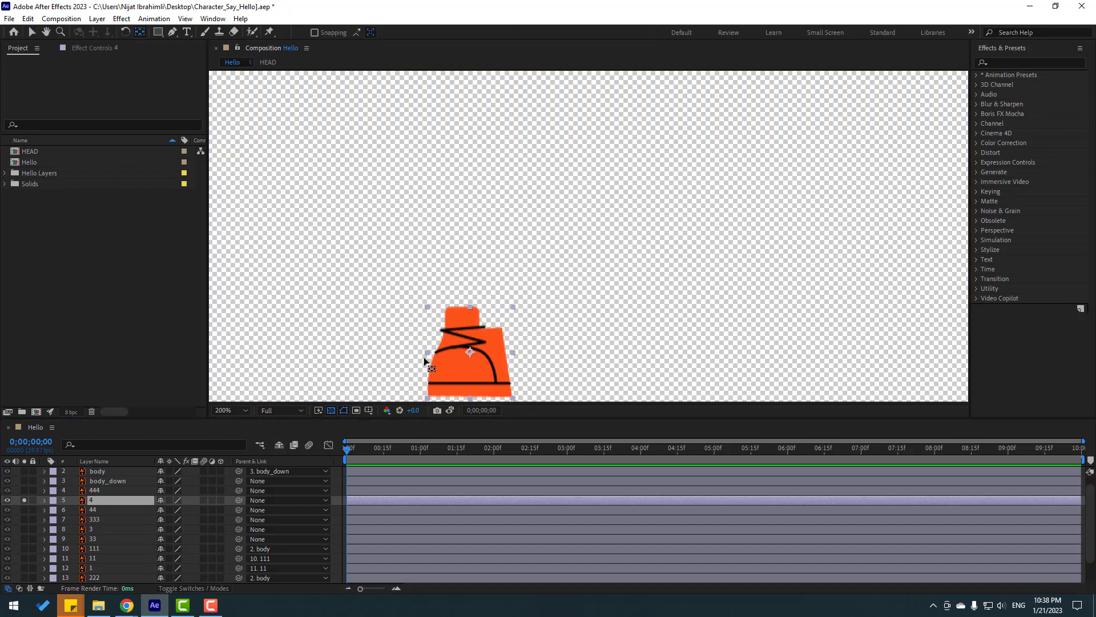
pyautogui.moveTo(466, 353); pyautogui.dragTo(477, 334)
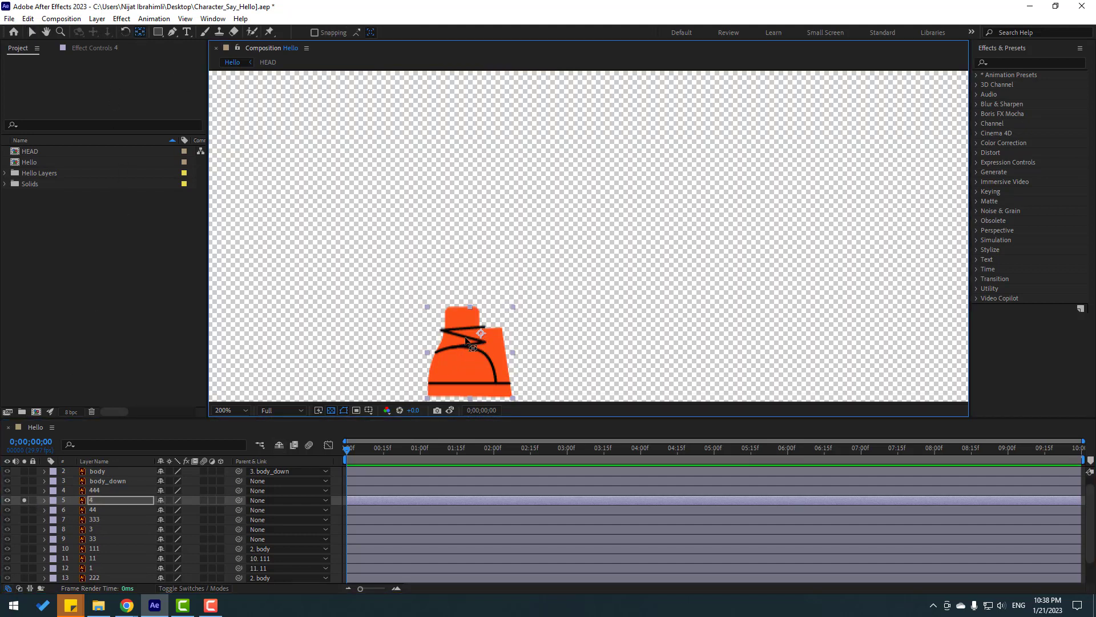
pyautogui.click(32, 32)
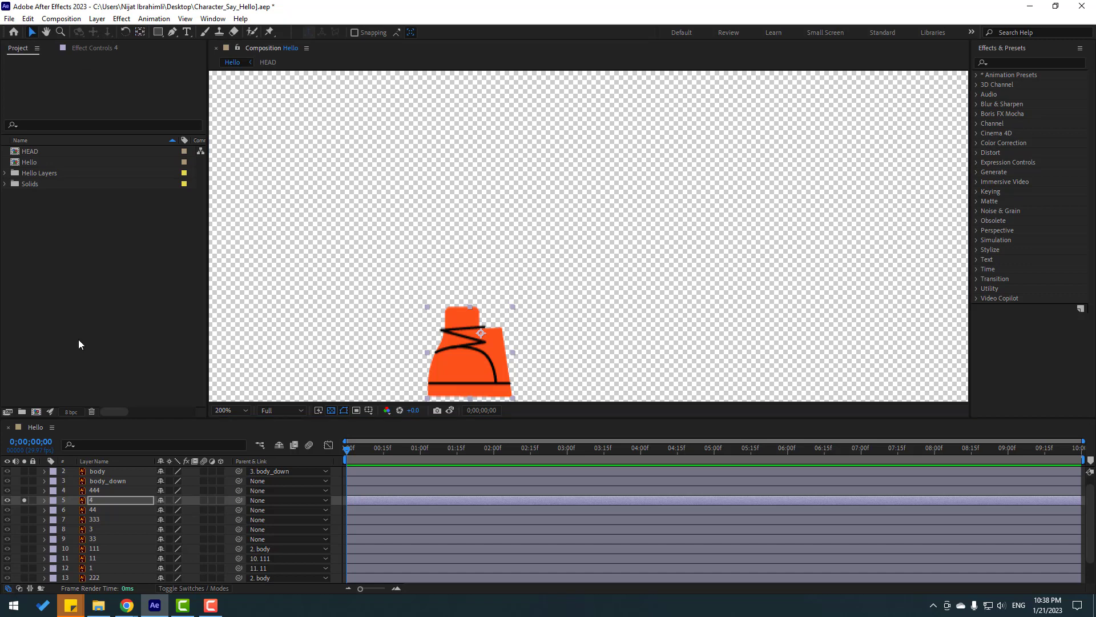
# Step: Solo layer 44, the lower leg above that shoe, as well and move its anchor point up to the knee
pyautogui.click(92, 509)
pyautogui.click(24, 510)
pyautogui.press(',')
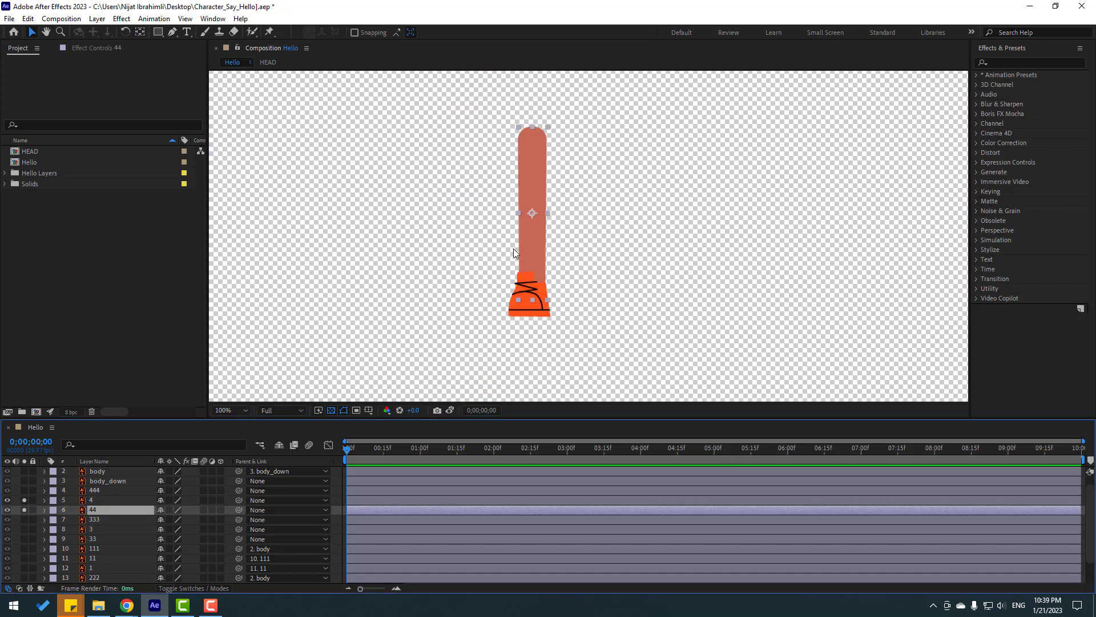
pyautogui.moveTo(512, 248); pyautogui.dragTo(477, 268)
pyautogui.click(140, 32)
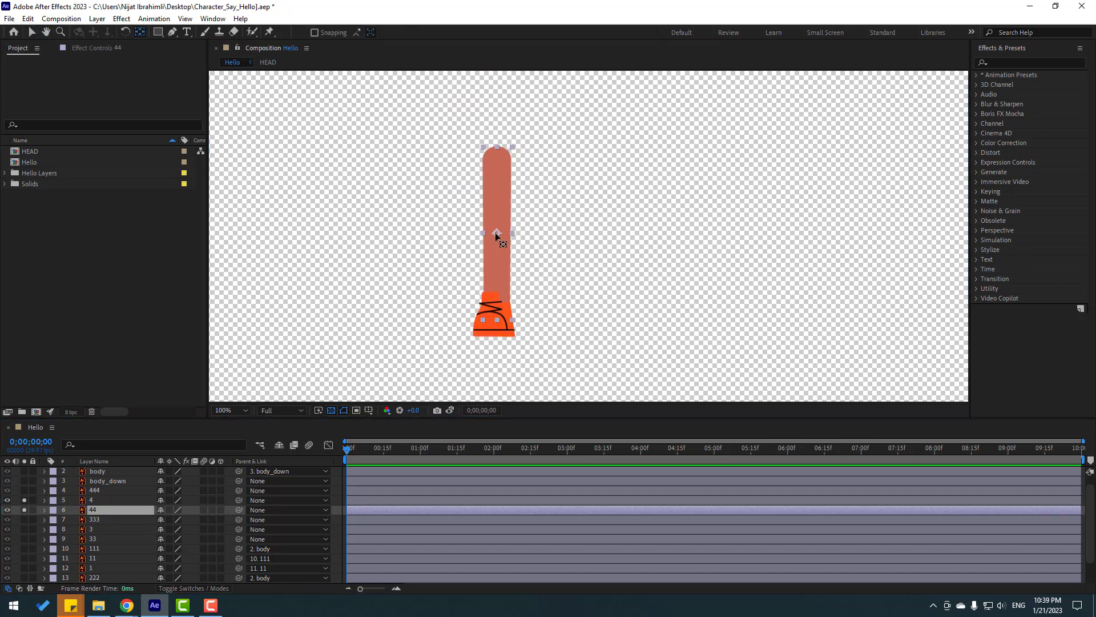
pyautogui.moveTo(495, 232); pyautogui.dragTo(497, 153)
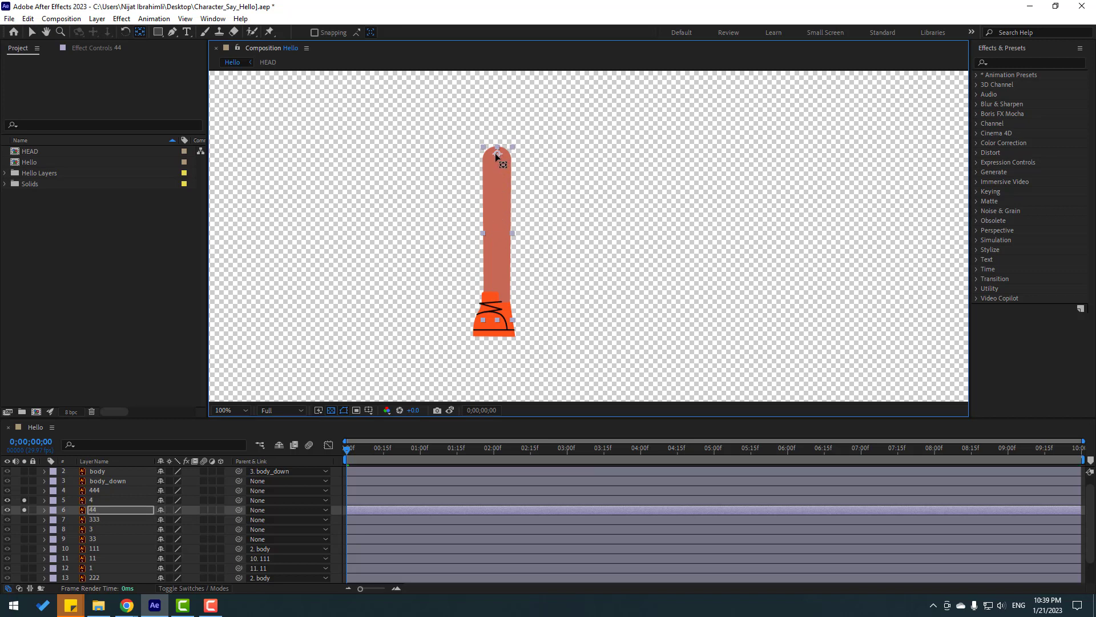
pyautogui.click(32, 32)
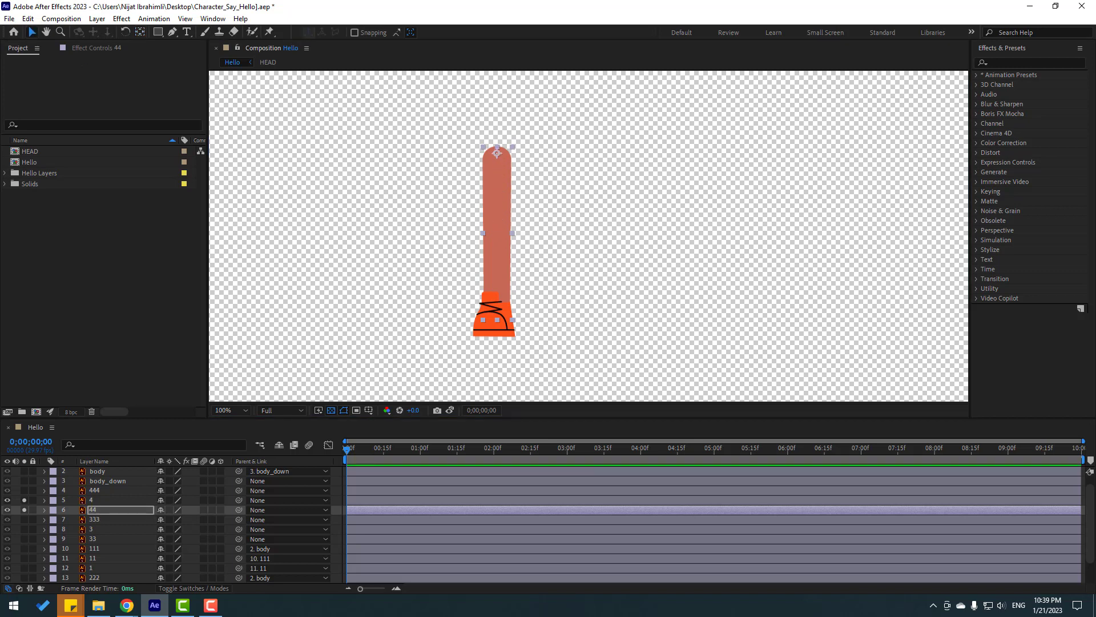
# Step: Solo layer 444, the shorts leg, as well and move its anchor point up to the hip
pyautogui.click(95, 491)
pyautogui.click(24, 490)
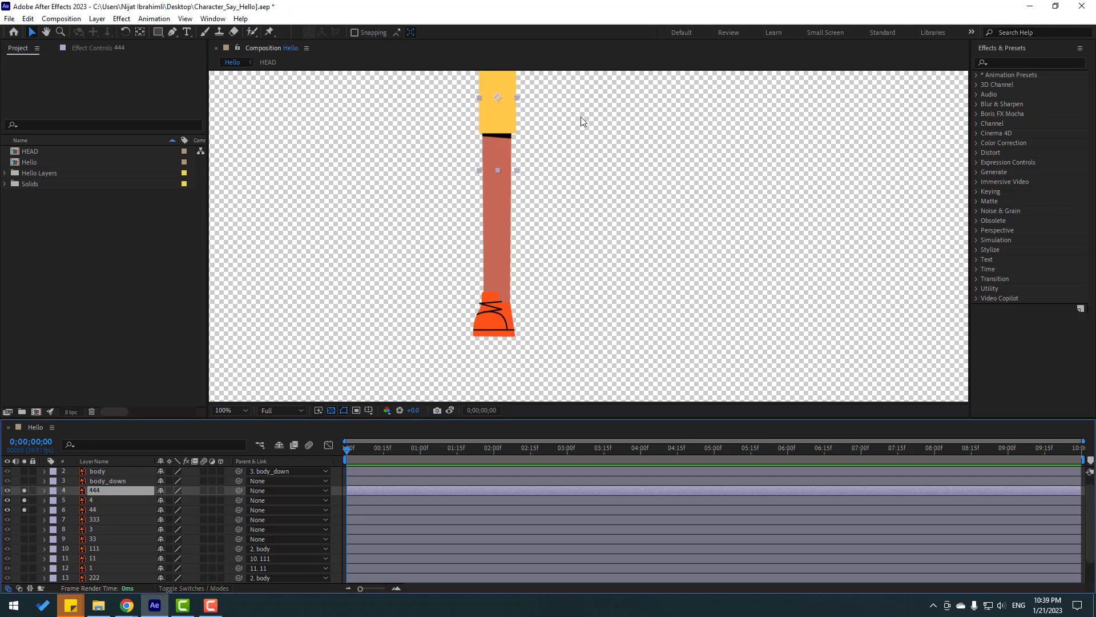
pyautogui.press('h')
pyautogui.moveTo(581, 116); pyautogui.dragTo(535, 216)
pyautogui.press('v')
pyautogui.click(140, 33)
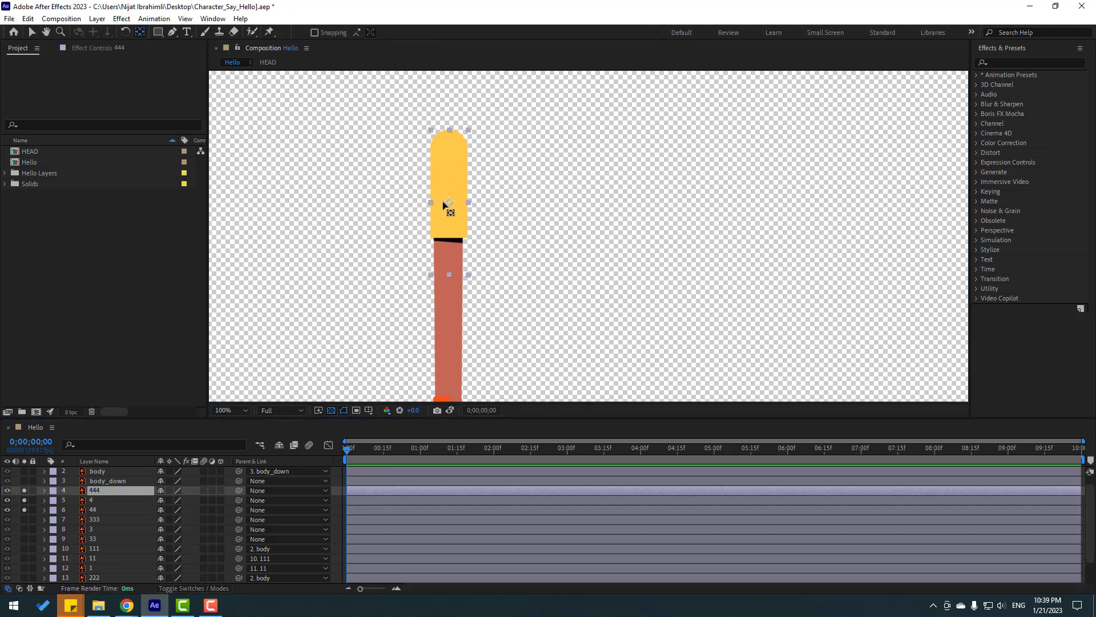
pyautogui.moveTo(450, 201); pyautogui.dragTo(451, 142)
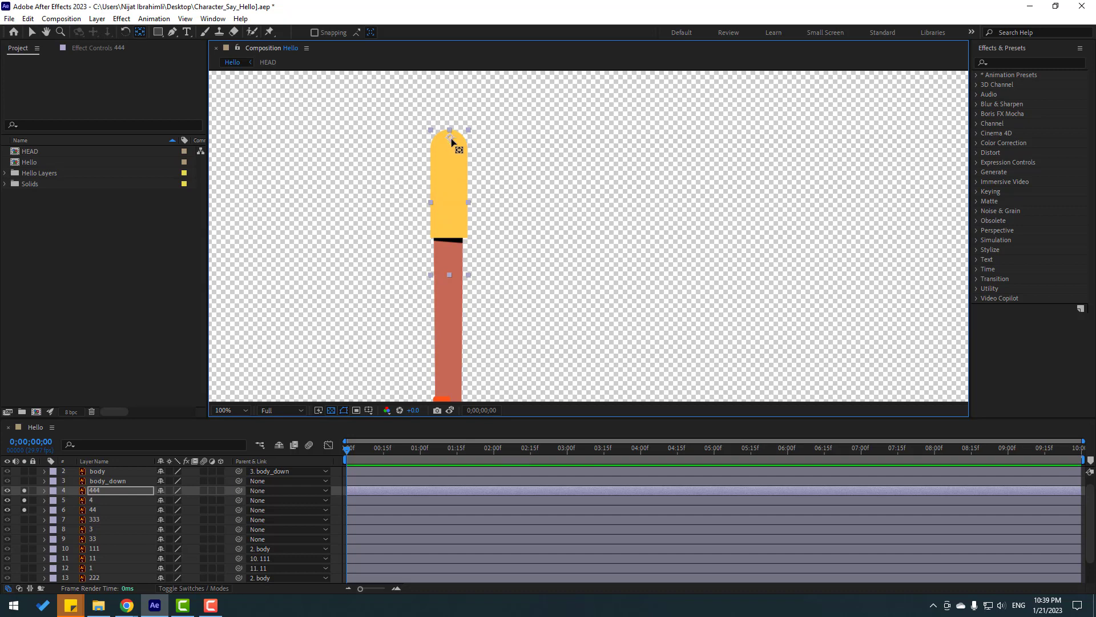
pyautogui.click(32, 33)
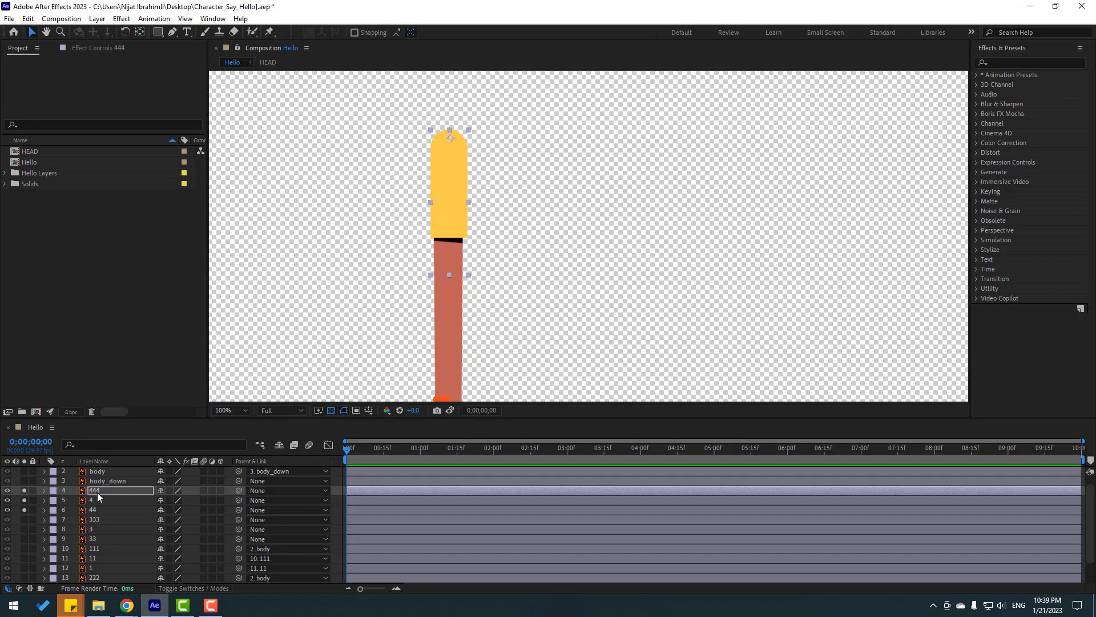
# Step: Parent layer 444 to body_down and turn off solo for leg layers 444, 4 and 44
pyautogui.scroll(1, 108, 509)
pyautogui.press('Return')
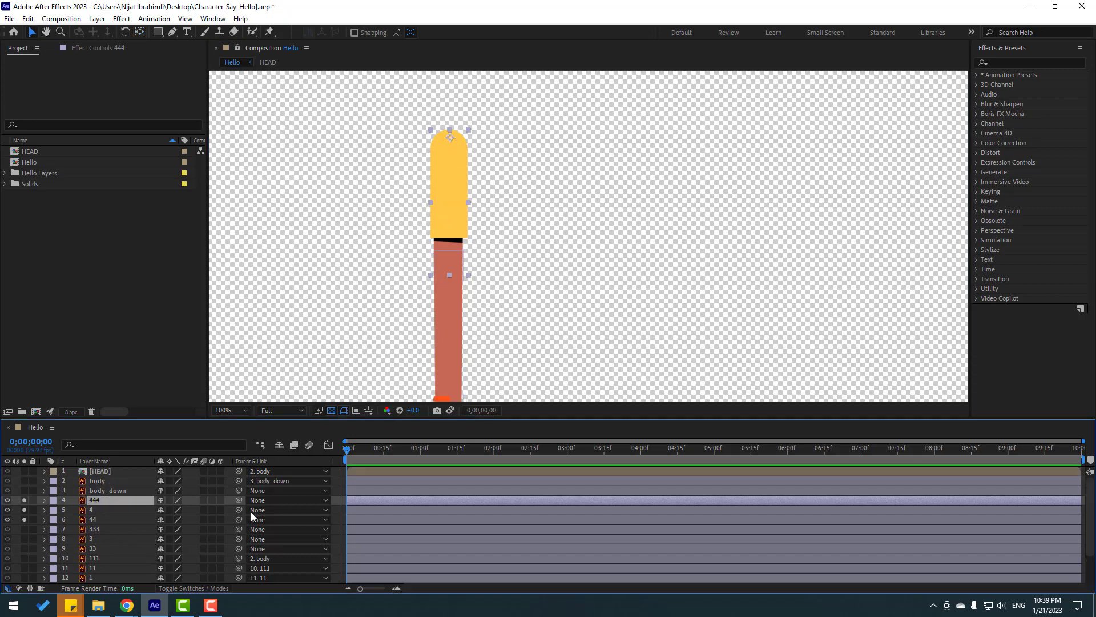
pyautogui.moveTo(241, 499); pyautogui.dragTo(117, 493)
pyautogui.moveTo(24, 500); pyautogui.dragTo(24, 519)
pyautogui.scroll(-2, 583, 236)
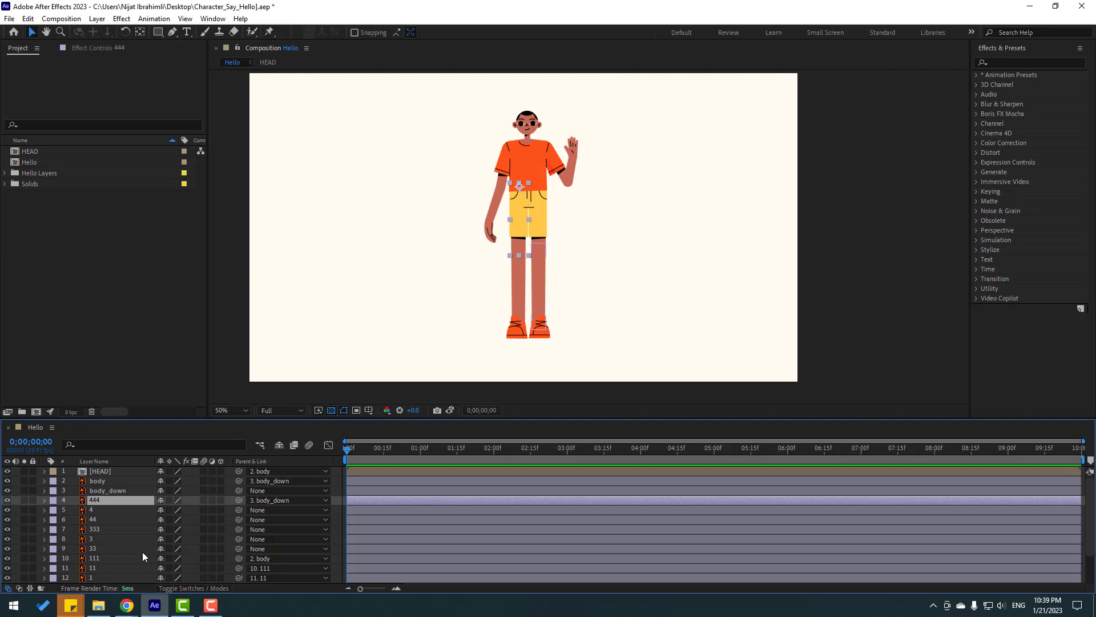
# Step: Solo layer 3, the shoe below the raised arm, and move its anchor point up to the ankle
pyautogui.click(95, 540)
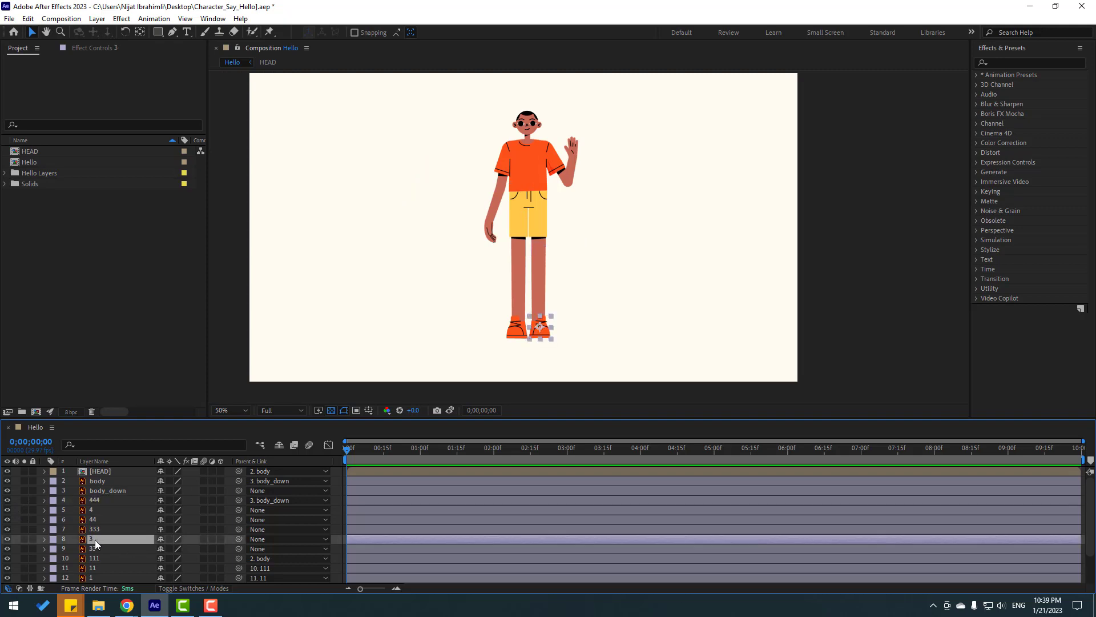
pyautogui.click(24, 539)
pyautogui.scroll(4, 597, 263)
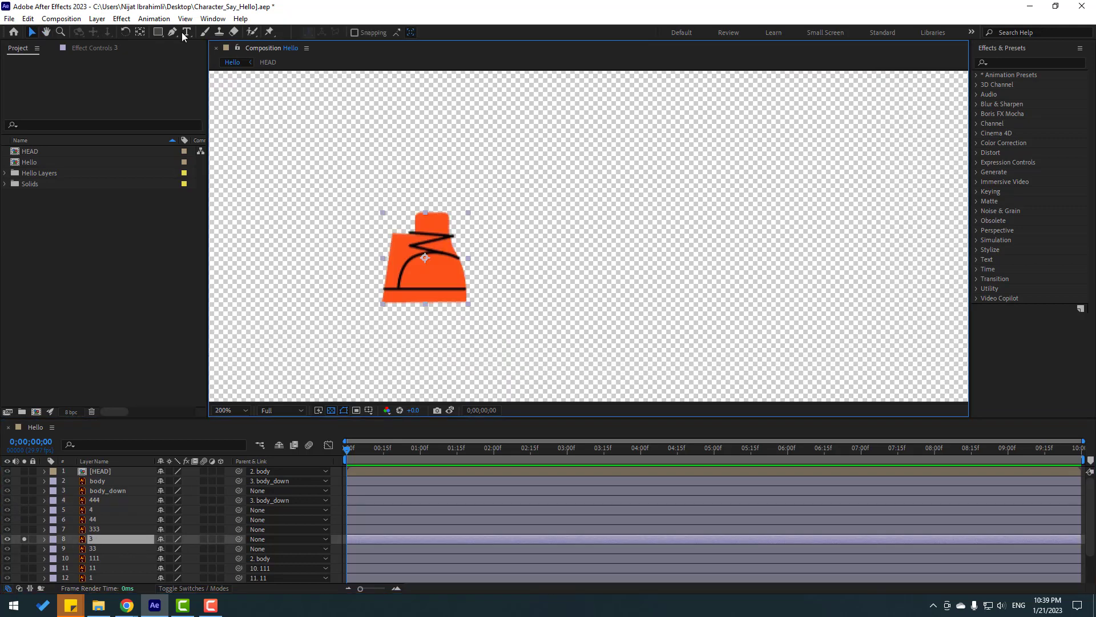
pyautogui.click(140, 32)
pyautogui.moveTo(425, 257); pyautogui.dragTo(417, 241)
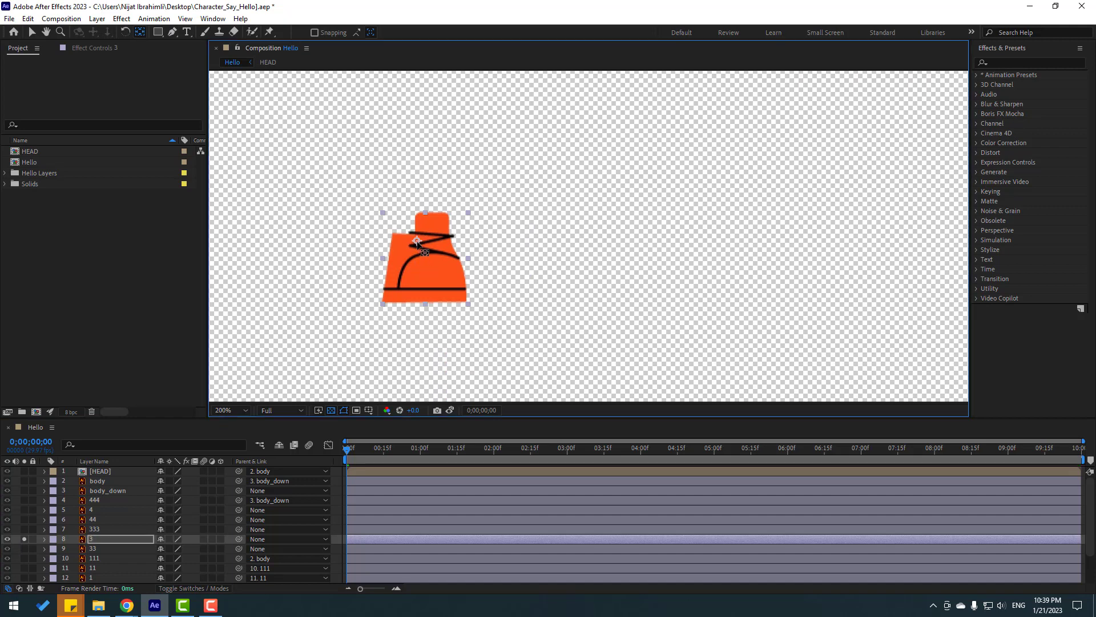
pyautogui.press('v')
# Step: Solo layer 33, the lower leg above that shoe, move its anchor point up to the knee, and turn off solo for layers 33 and 3
pyautogui.click(97, 541)
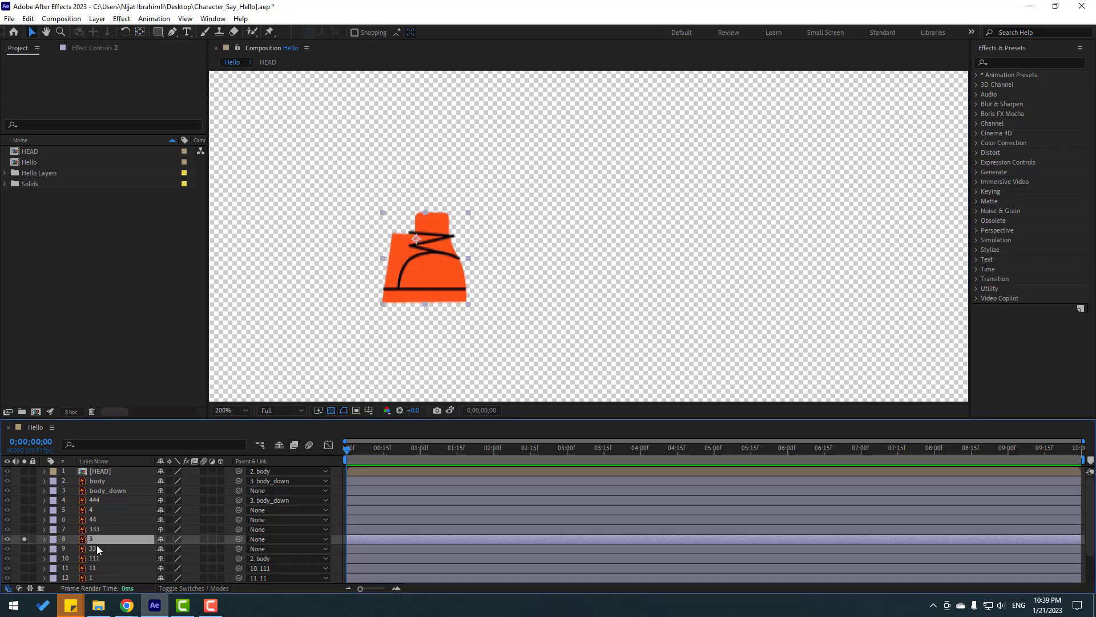
pyautogui.click(92, 549)
pyautogui.click(24, 549)
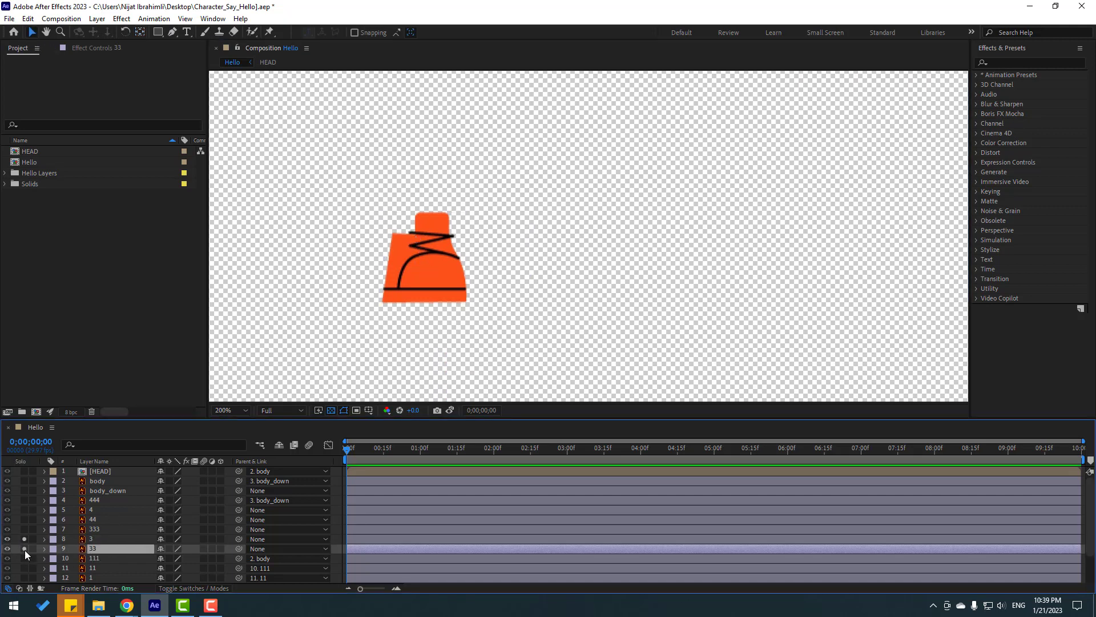
pyautogui.moveTo(516, 143); pyautogui.dragTo(479, 331)
pyautogui.press('y')
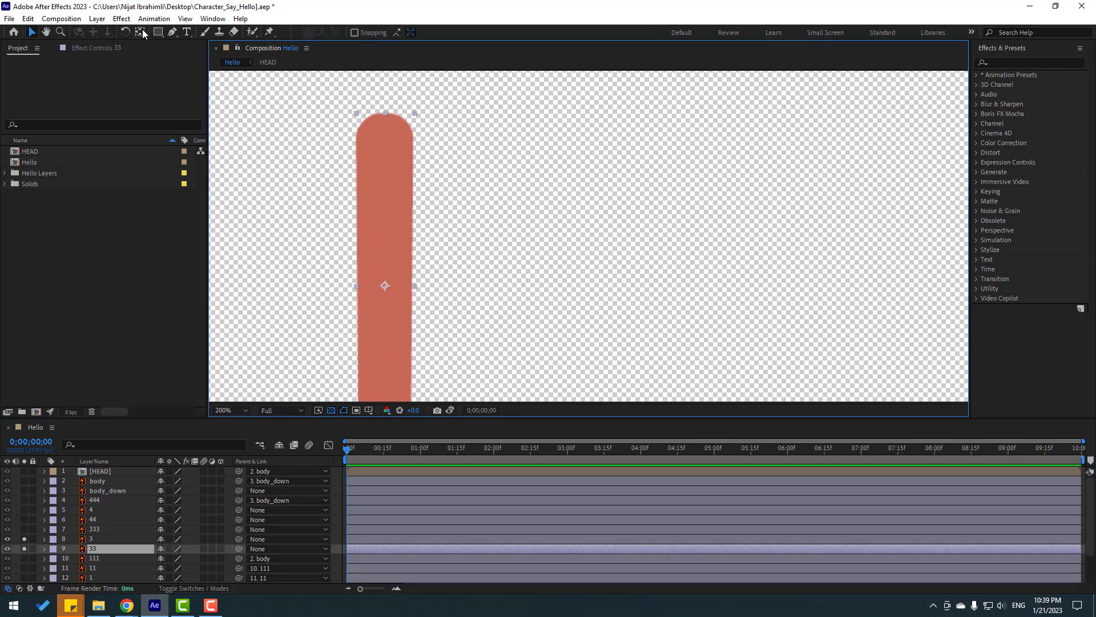
pyautogui.moveTo(386, 283); pyautogui.dragTo(389, 201)
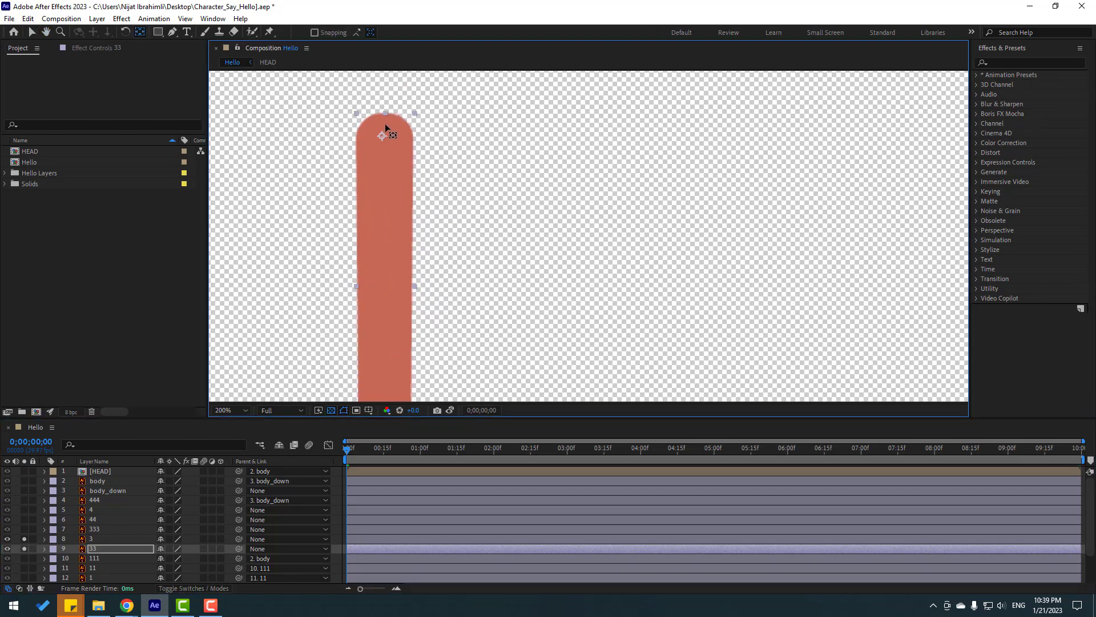
pyautogui.click(31, 33)
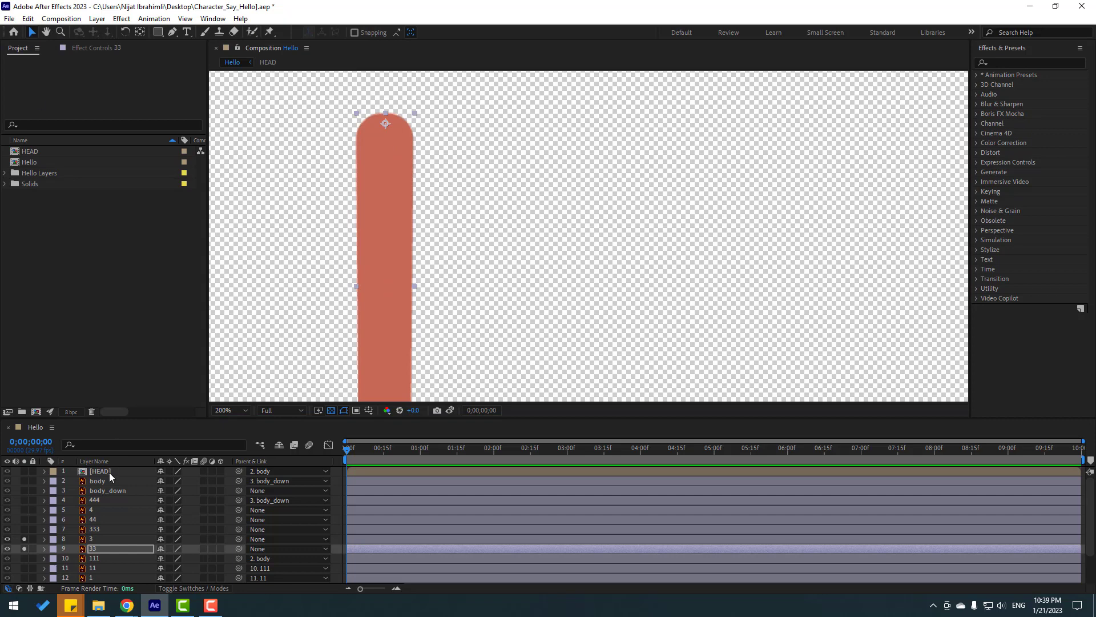
pyautogui.click(25, 547)
pyautogui.click(24, 540)
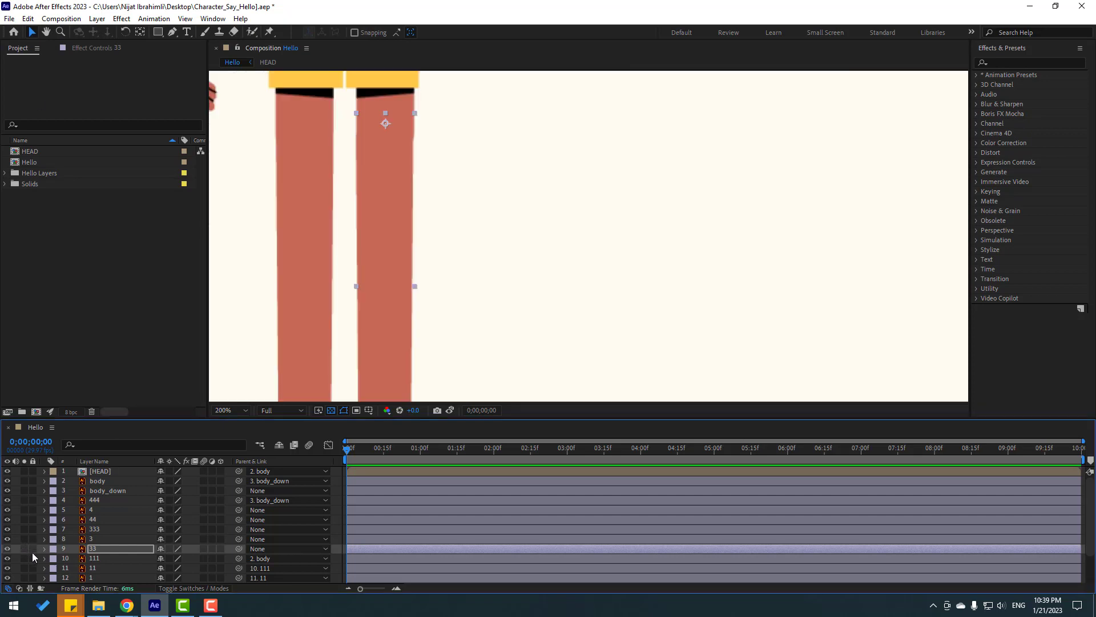
# Step: Isolate layer 333, the shorts leg below the raised arm, move its anchor point up to the hip, and turn its solo off
pyautogui.click(94, 533)
pyautogui.moveTo(456, 171); pyautogui.dragTo(443, 370)
pyautogui.moveTo(424, 222); pyautogui.dragTo(457, 275)
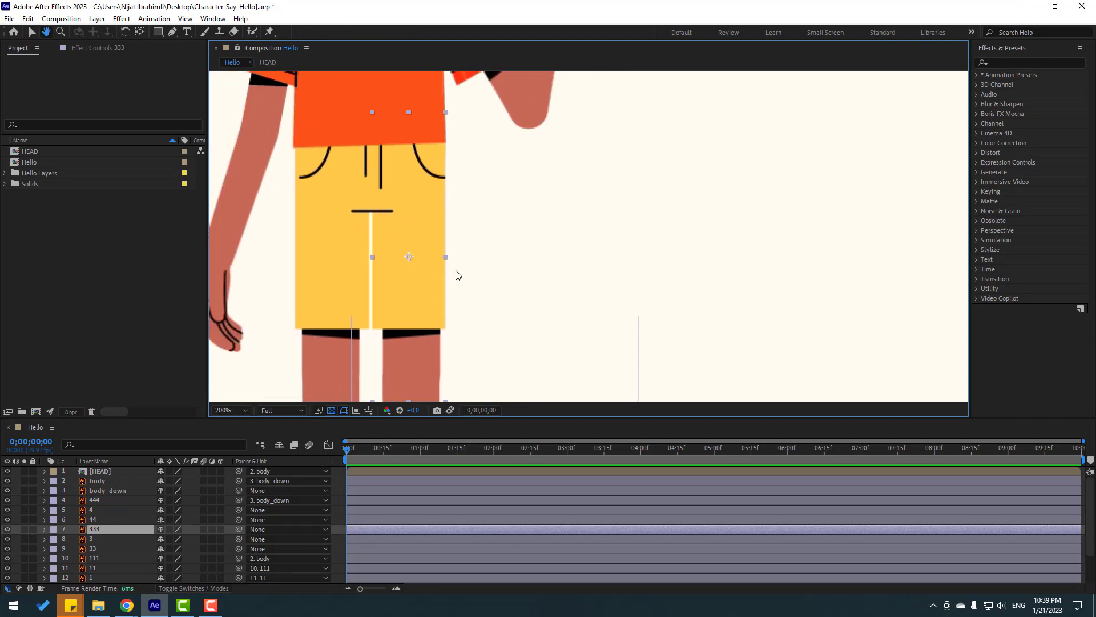
pyautogui.click(24, 529)
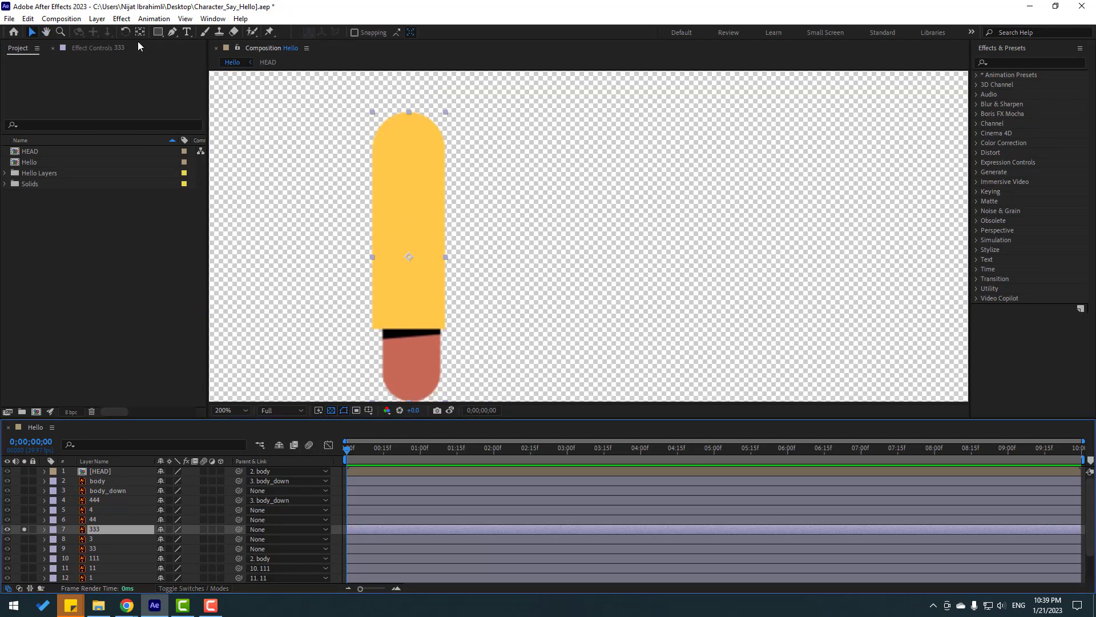
pyautogui.press('y')
pyautogui.moveTo(410, 258); pyautogui.dragTo(414, 127)
pyautogui.click(32, 33)
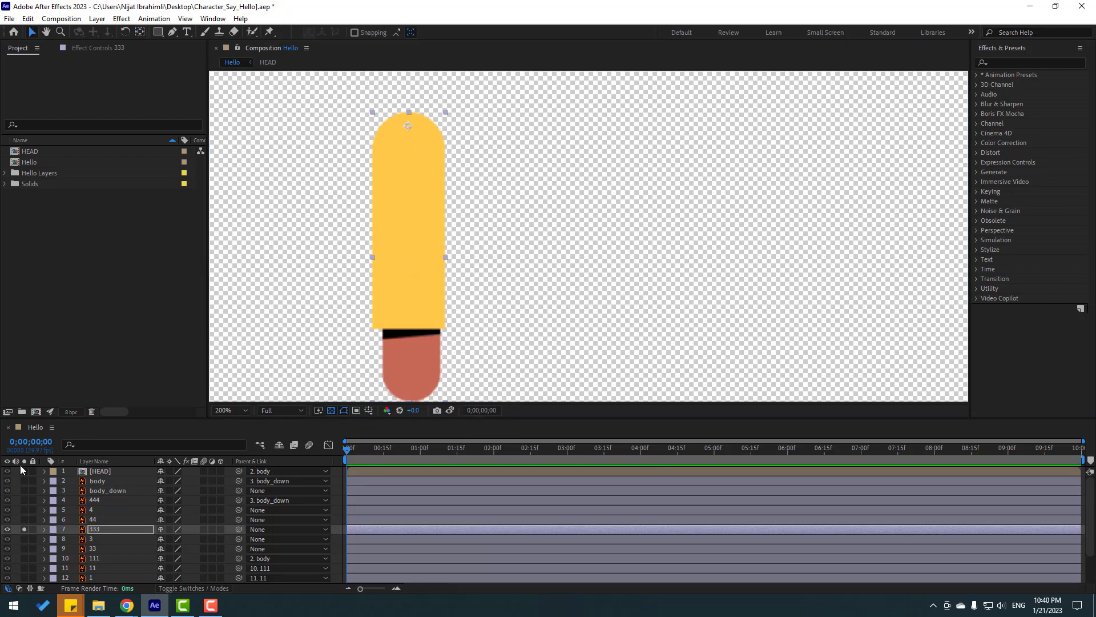
pyautogui.click(23, 529)
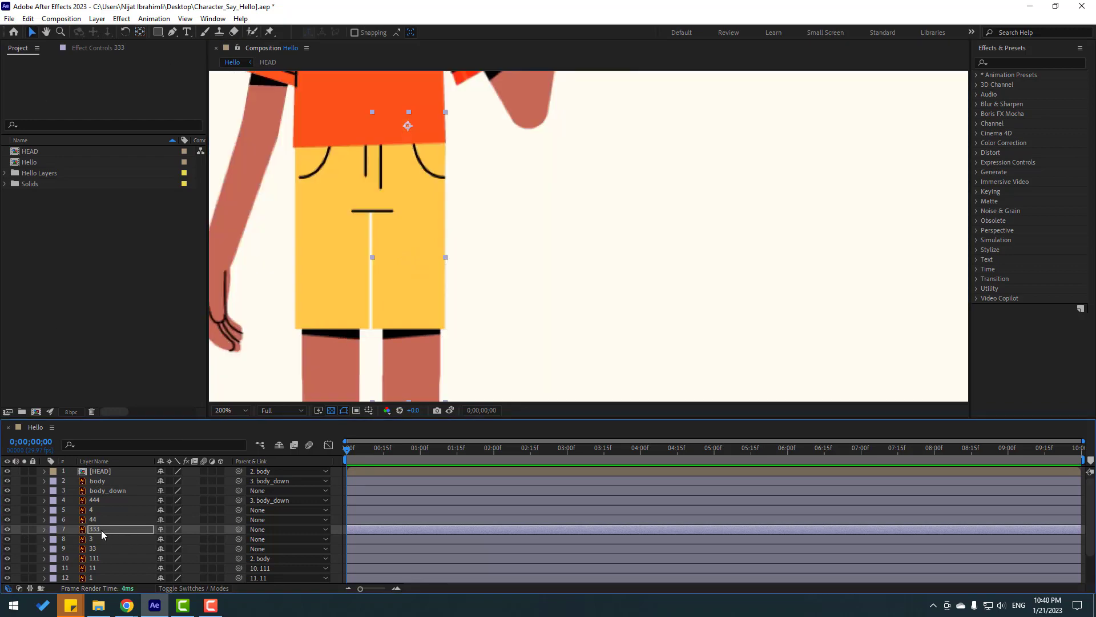
# Step: Parent layer 333 to body_down
pyautogui.press('Return')
pyautogui.moveTo(145, 509); pyautogui.dragTo(97, 491)
pyautogui.scroll(-3, 467, 293)
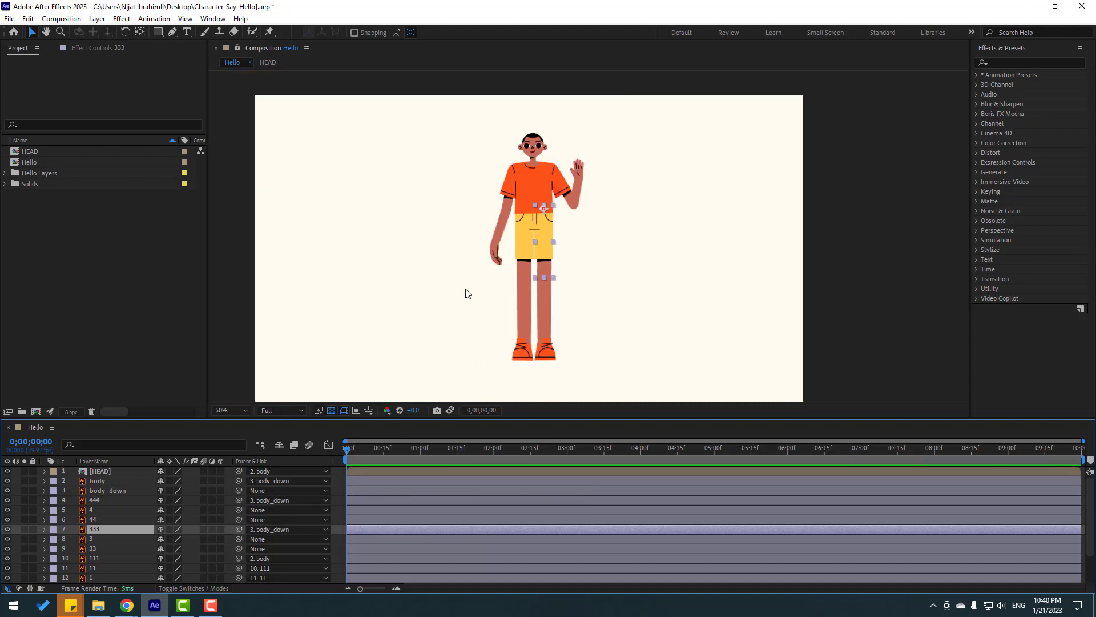
pyautogui.scroll(2, 467, 293)
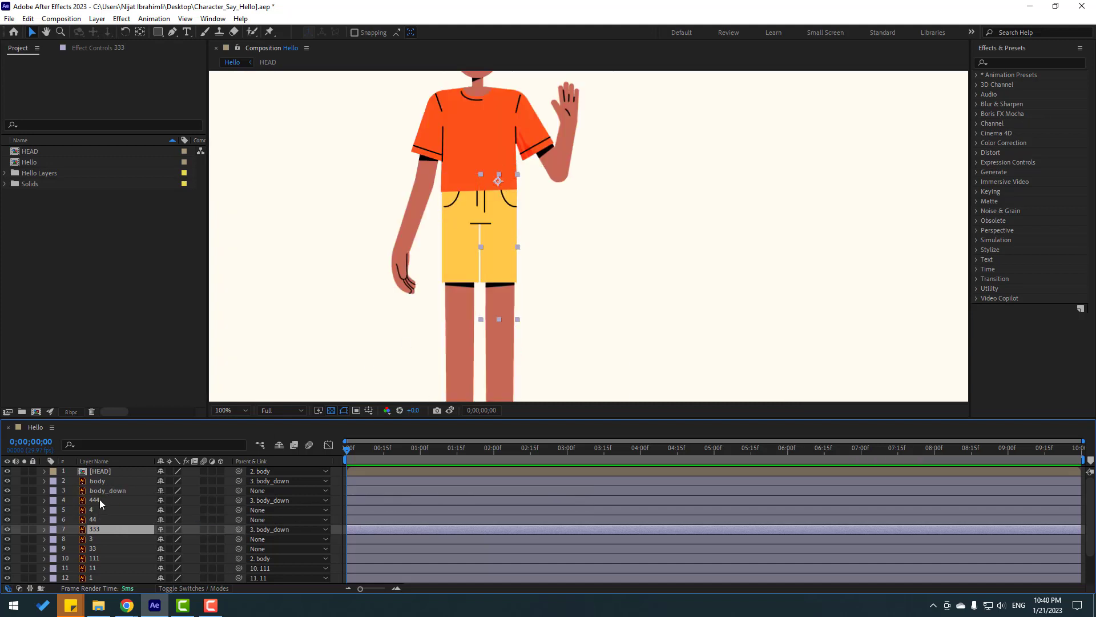
pyautogui.click(91, 482)
pyautogui.scroll(3, 471, 334)
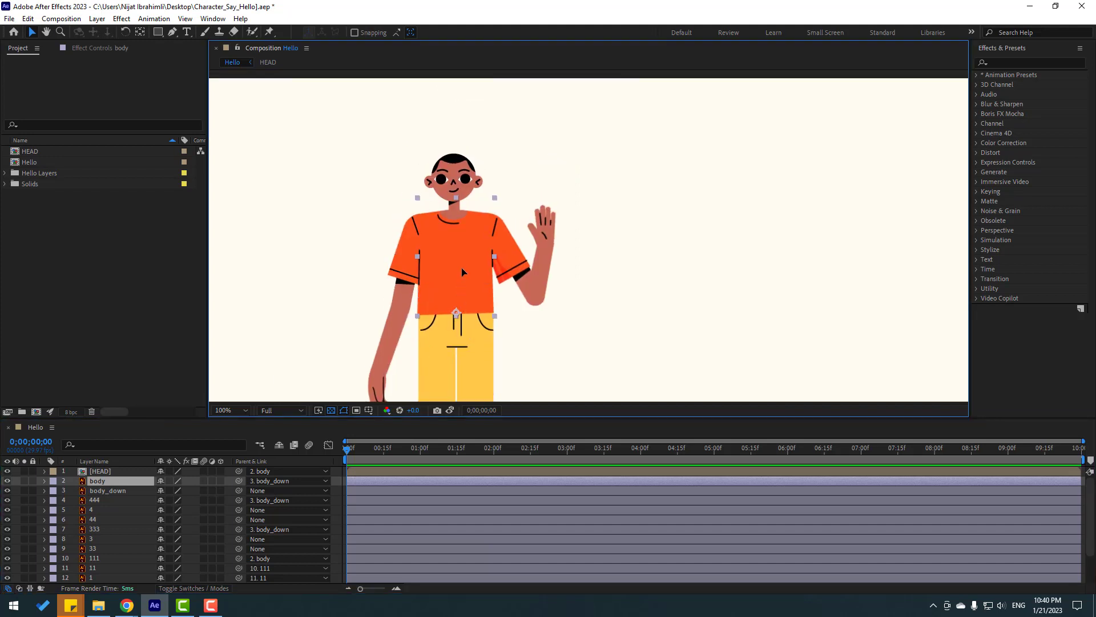
pyautogui.press('space')
pyautogui.press('space')
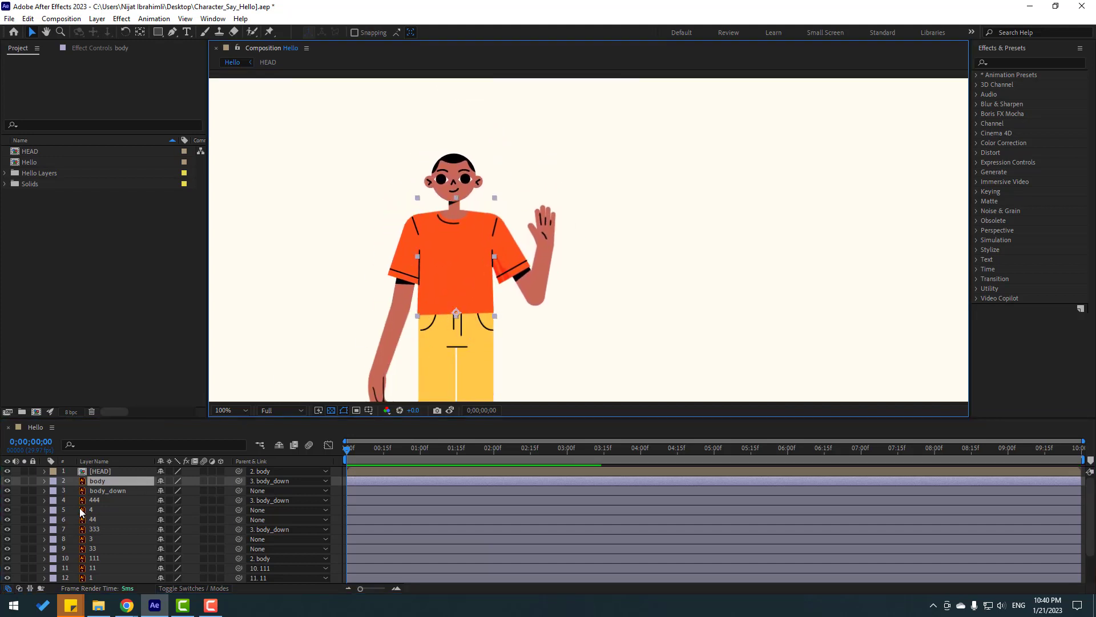
pyautogui.click(433, 304)
pyautogui.moveTo(433, 303); pyautogui.dragTo(436, 335)
# Step: Parent layer 2, the lowered hand, to forearm layer 22, and layer 22 to upper-arm layer 222
pyautogui.scroll(-3, 390, 347)
pyautogui.scroll(-2, 90, 561)
pyautogui.click(114, 555)
pyautogui.click(95, 570)
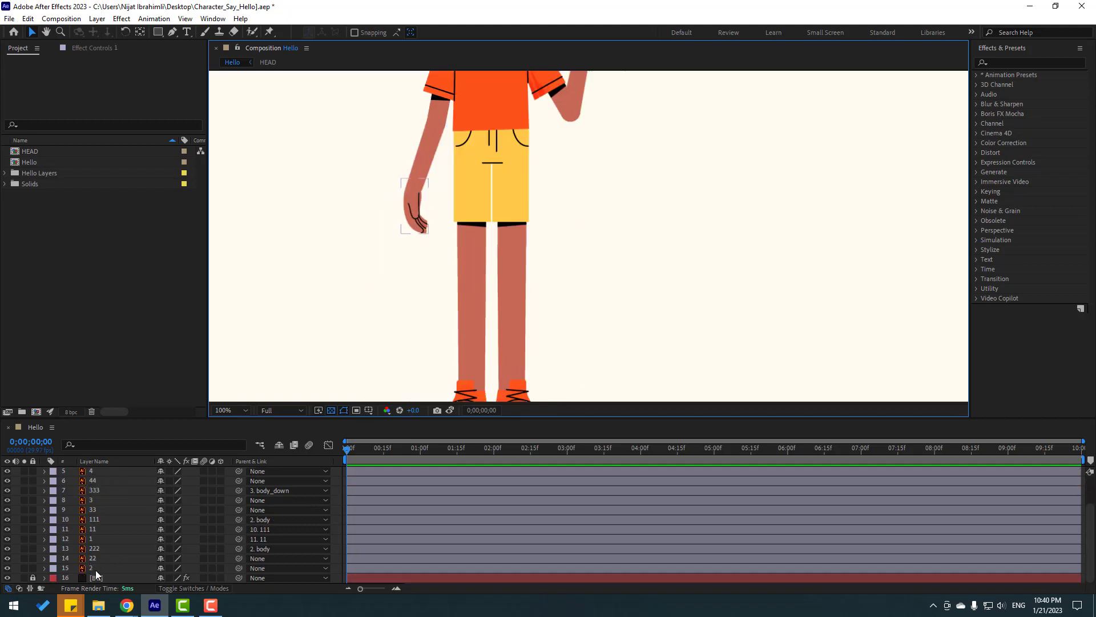
pyautogui.click(93, 567)
pyautogui.moveTo(238, 568); pyautogui.dragTo(94, 560)
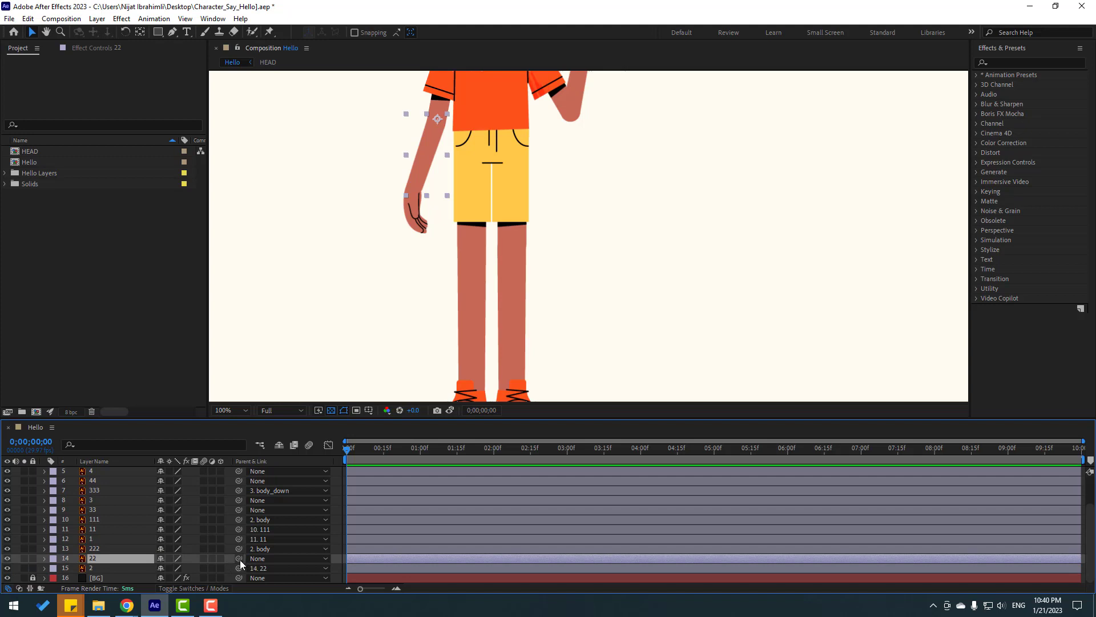
pyautogui.moveTo(239, 559); pyautogui.dragTo(100, 554)
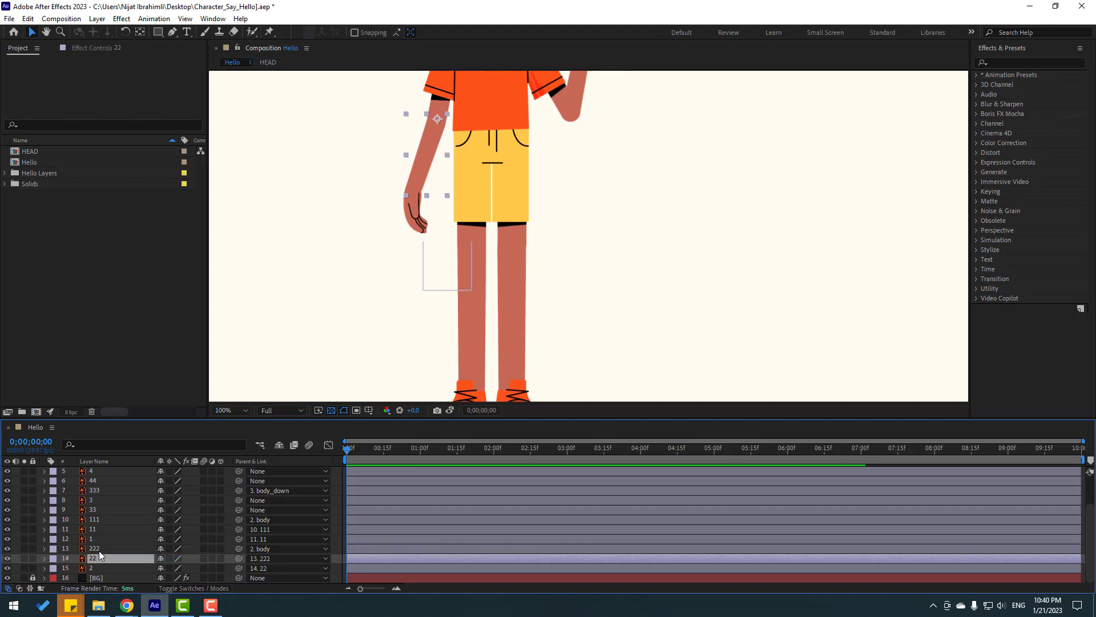
# Step: Parent shoe layer 3 to lower-leg layer 33, and layer 33 to layer 333
pyautogui.scroll(1, 102, 555)
pyautogui.click(89, 528)
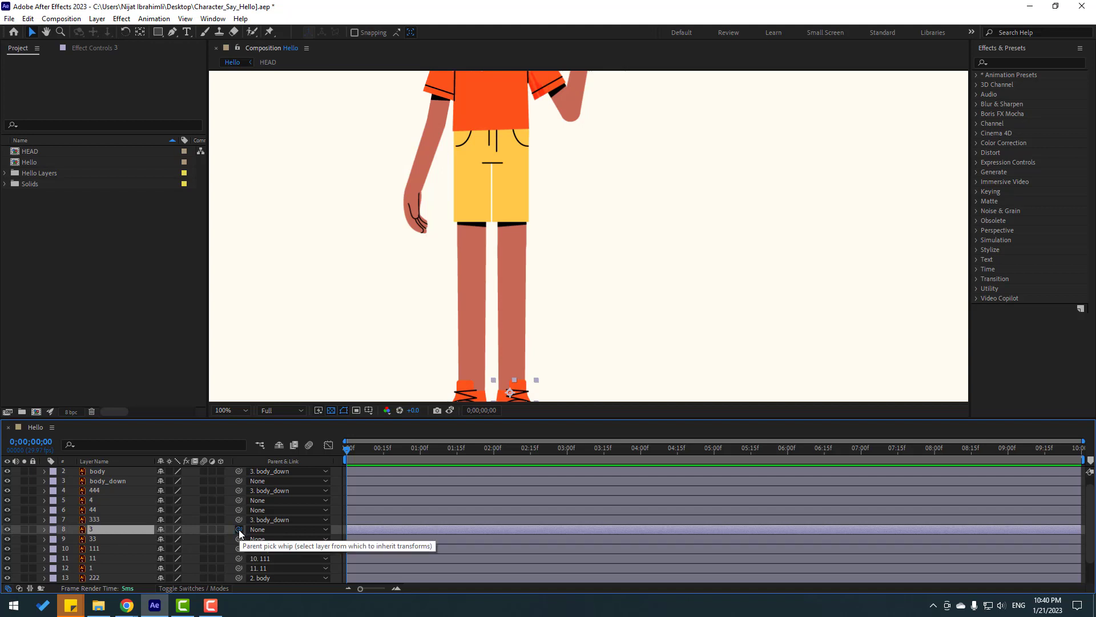
pyautogui.moveTo(239, 530); pyautogui.dragTo(97, 522)
pyautogui.click(93, 539)
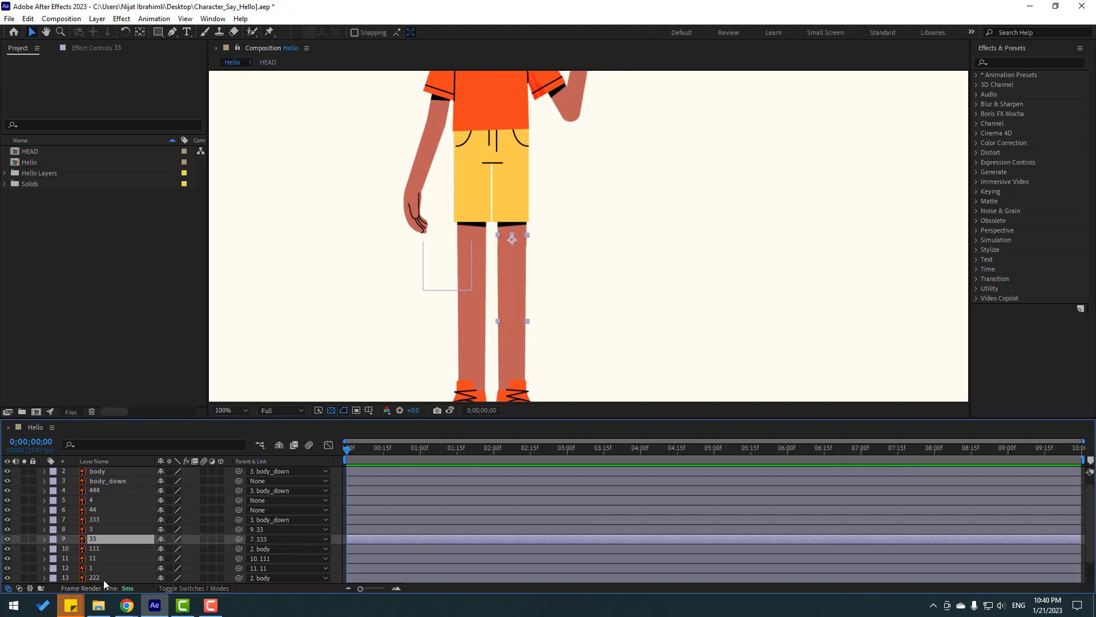
# Step: Parent shoe layer 4 to lower-leg layer 44, and layer 44 to layer 444
pyautogui.click(92, 501)
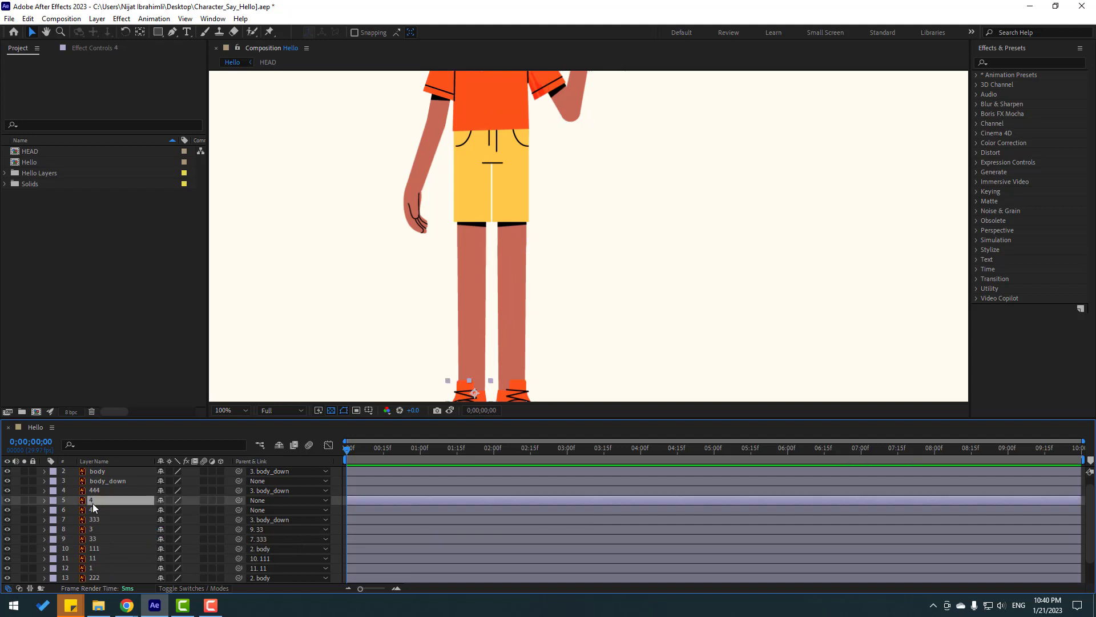
pyautogui.moveTo(236, 499); pyautogui.dragTo(94, 511)
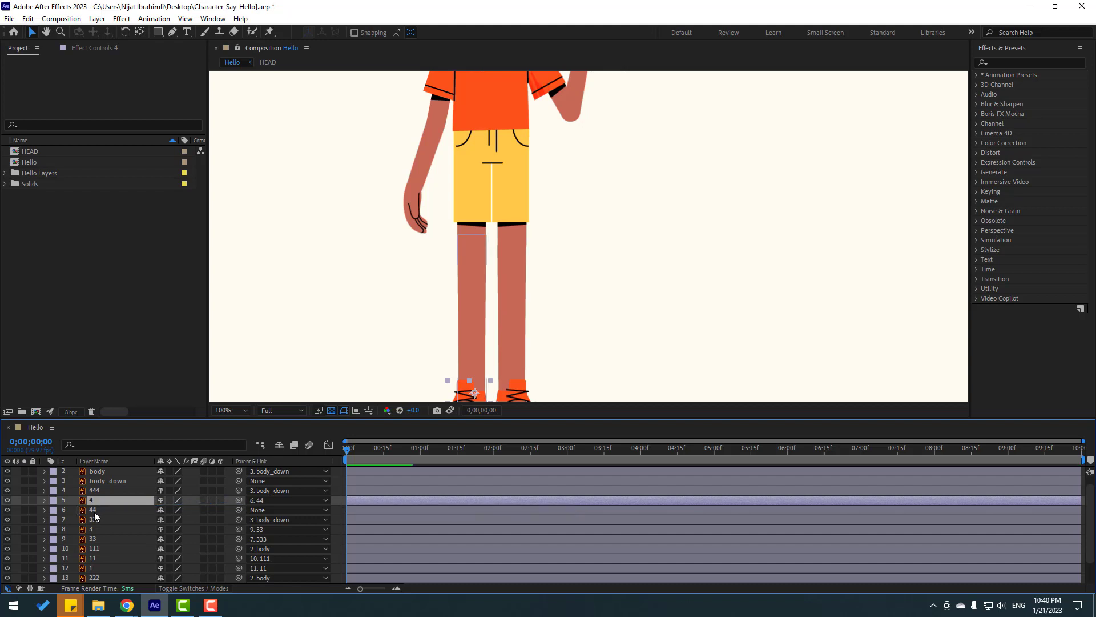
pyautogui.click(94, 511)
pyautogui.scroll(1, 177, 553)
pyautogui.moveTo(240, 519); pyautogui.dragTo(92, 500)
pyautogui.scroll(-2, 490, 262)
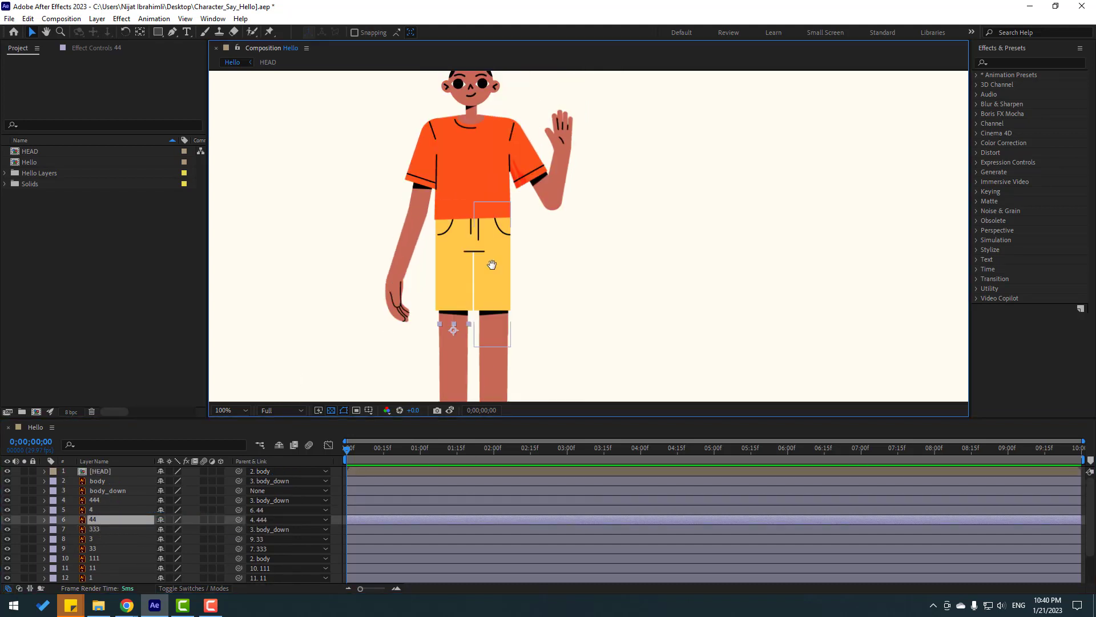
pyautogui.click(97, 481)
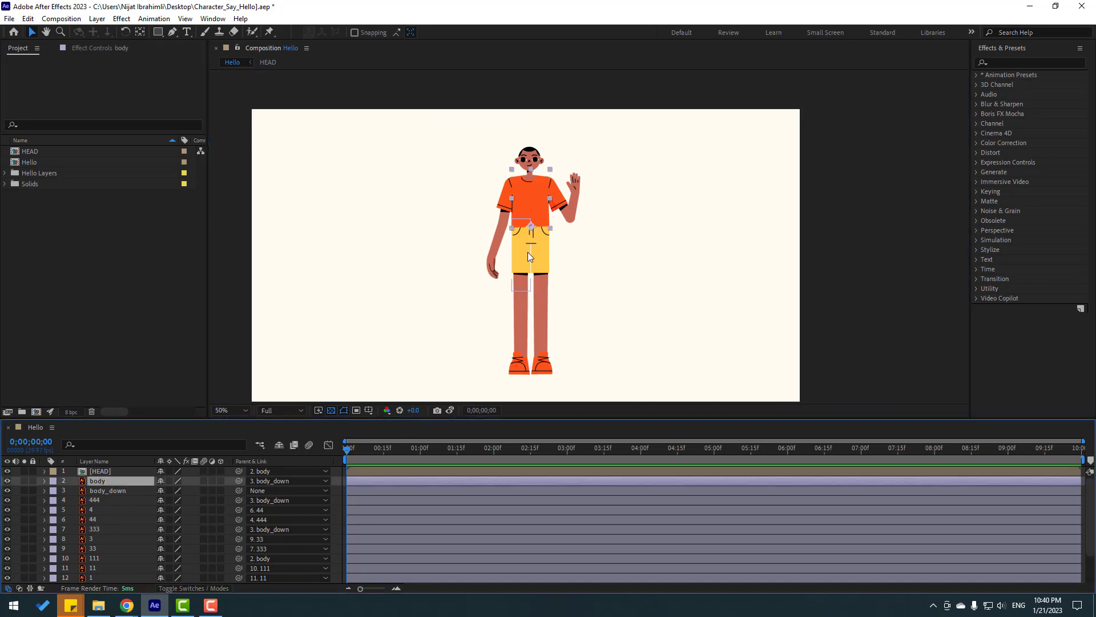
pyautogui.moveTo(534, 212); pyautogui.dragTo(534, 232)
pyautogui.click(105, 493)
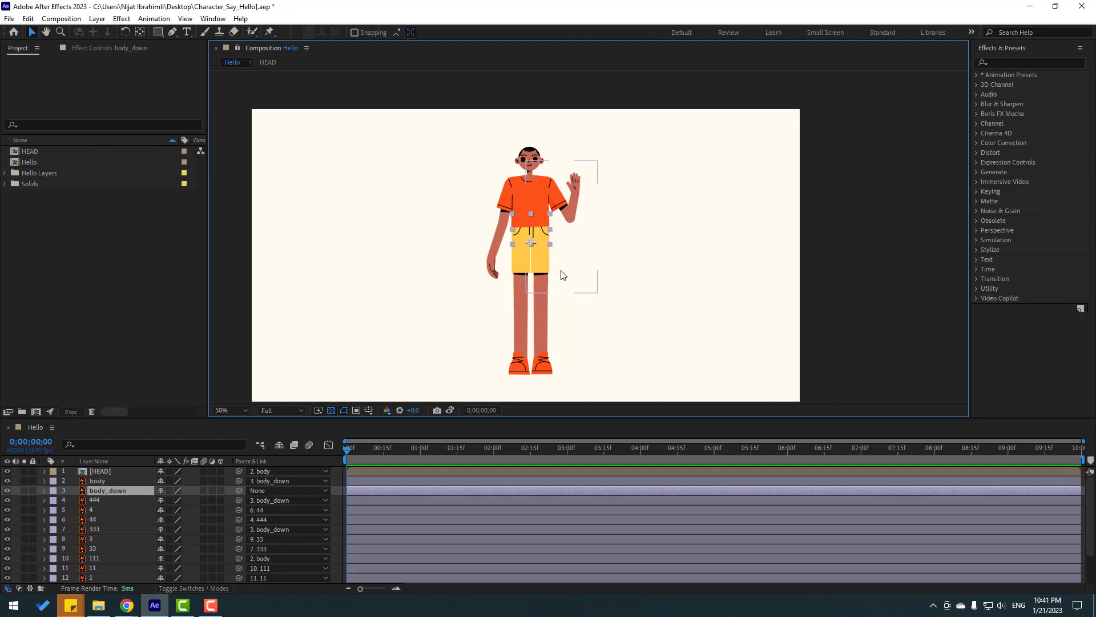
pyautogui.click(249, 260)
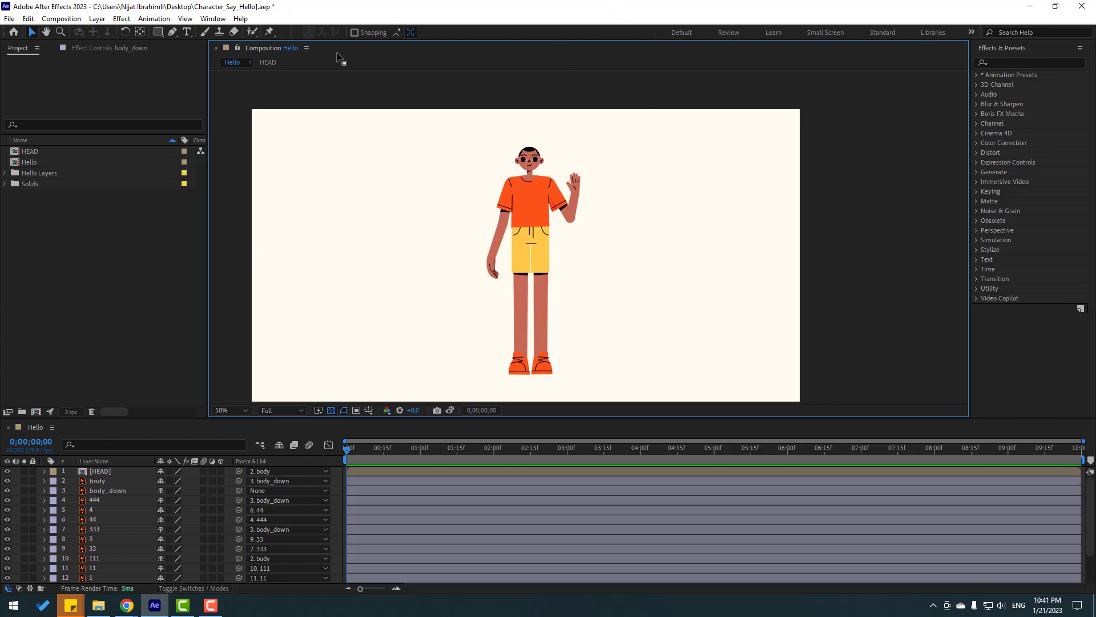
# Step: Open the Duik Bassel.2 script at its rigging Links & constraints tools, and narrow and move its window clear of the character
pyautogui.click(213, 18)
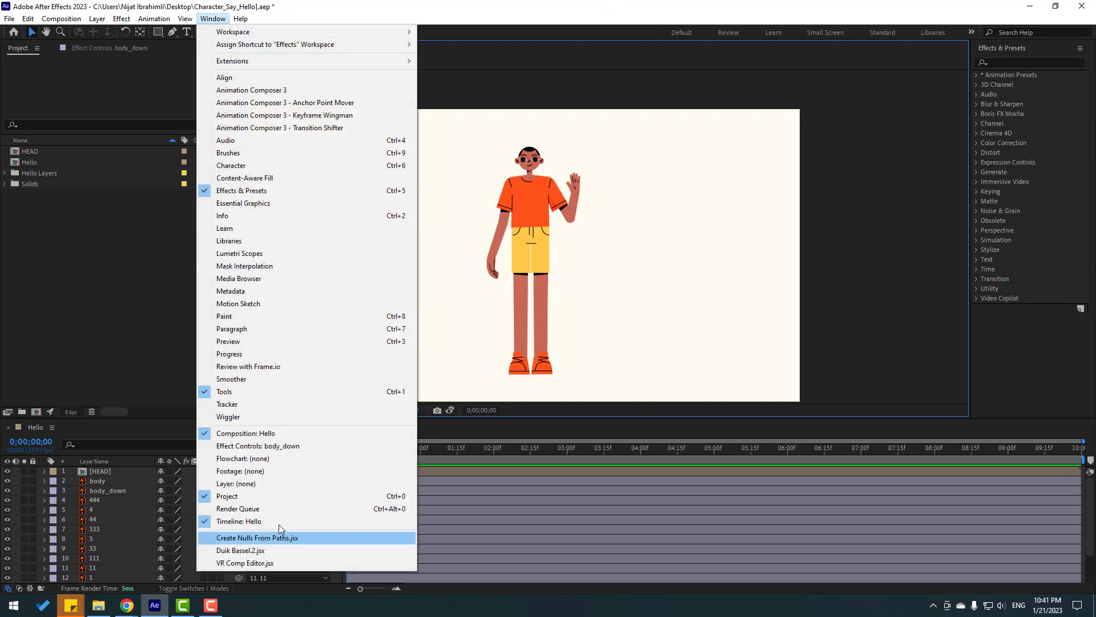
pyautogui.click(274, 550)
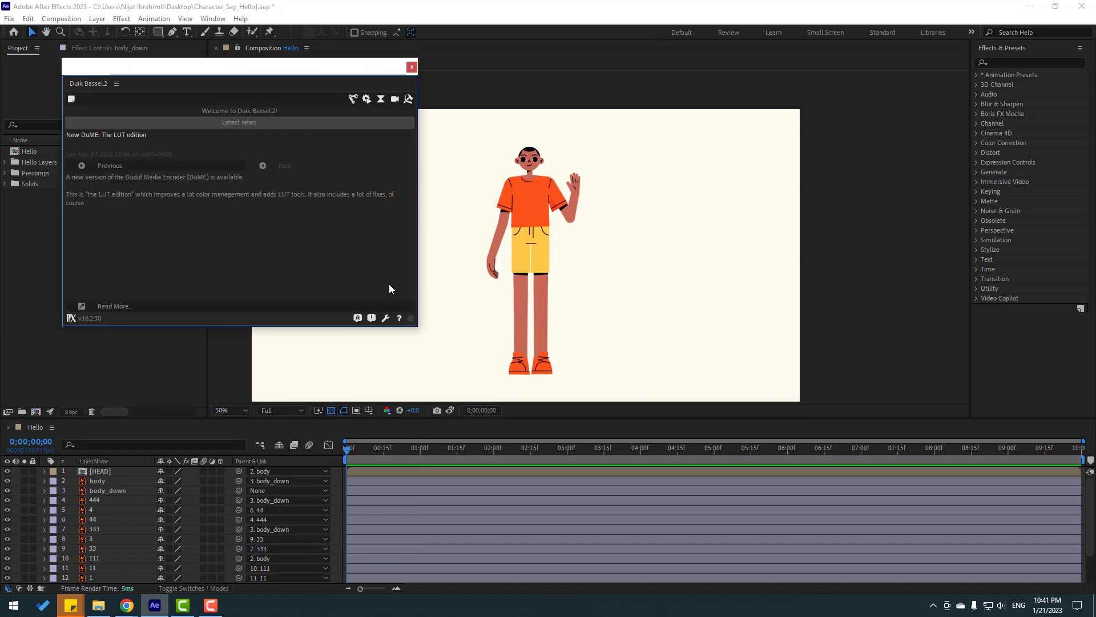
pyautogui.click(352, 99)
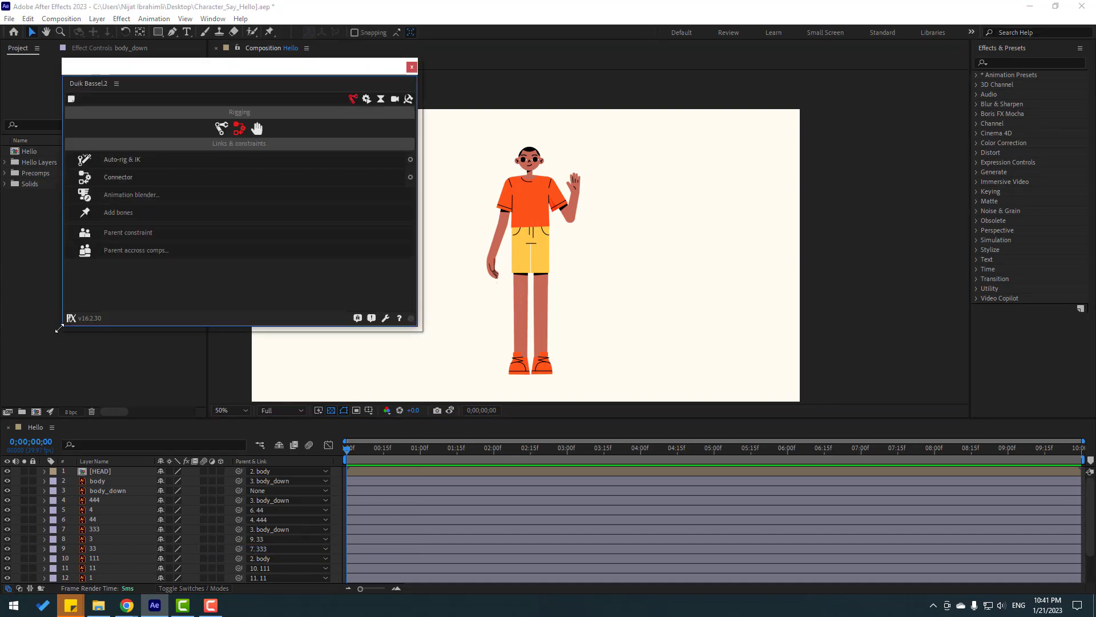
pyautogui.moveTo(59, 328); pyautogui.dragTo(111, 362)
pyautogui.moveTo(207, 74); pyautogui.dragTo(808, 62)
# Step: Apply Duik's Auto-rig & IK to the lowered arm's layers 2, 22 and 222, selected in that order
pyautogui.press('.')
pyautogui.press('.')
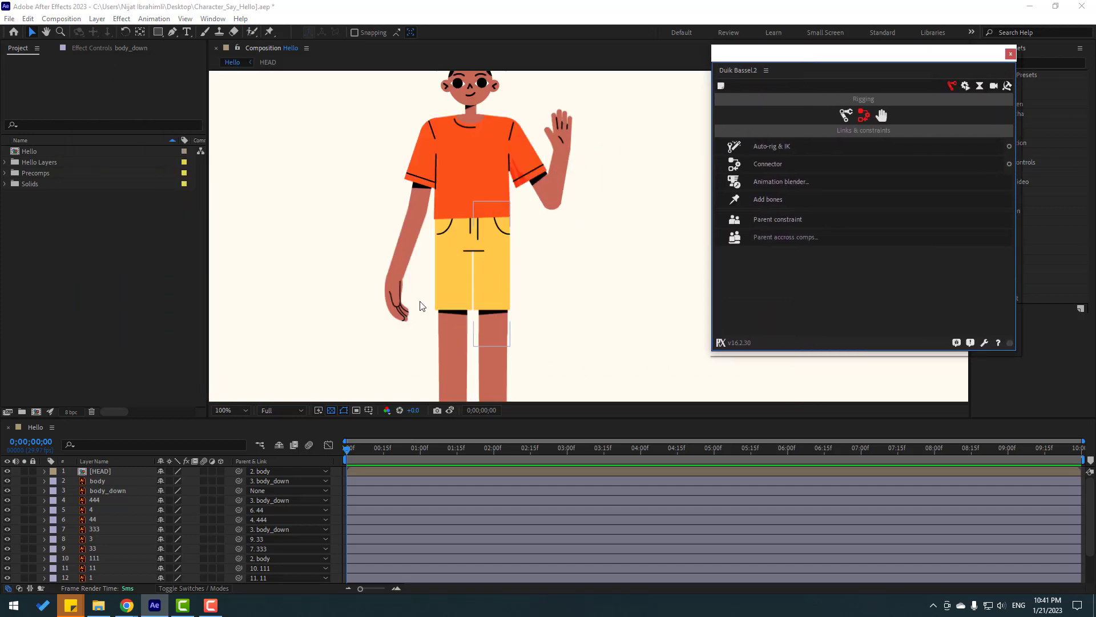
pyautogui.click(407, 315)
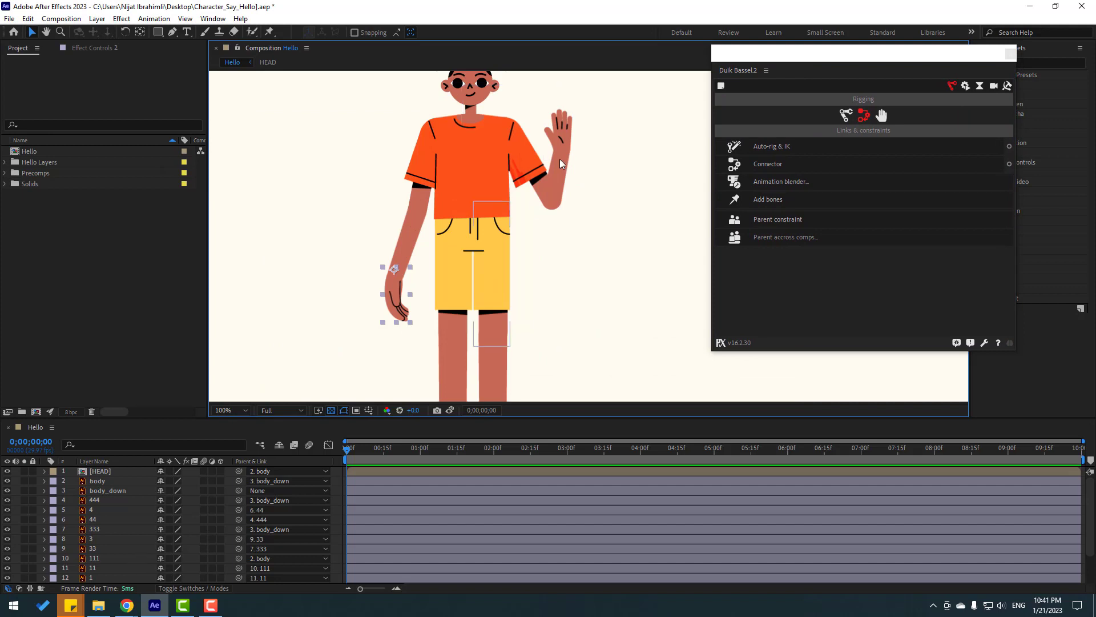
pyautogui.scroll(-2, 147, 524)
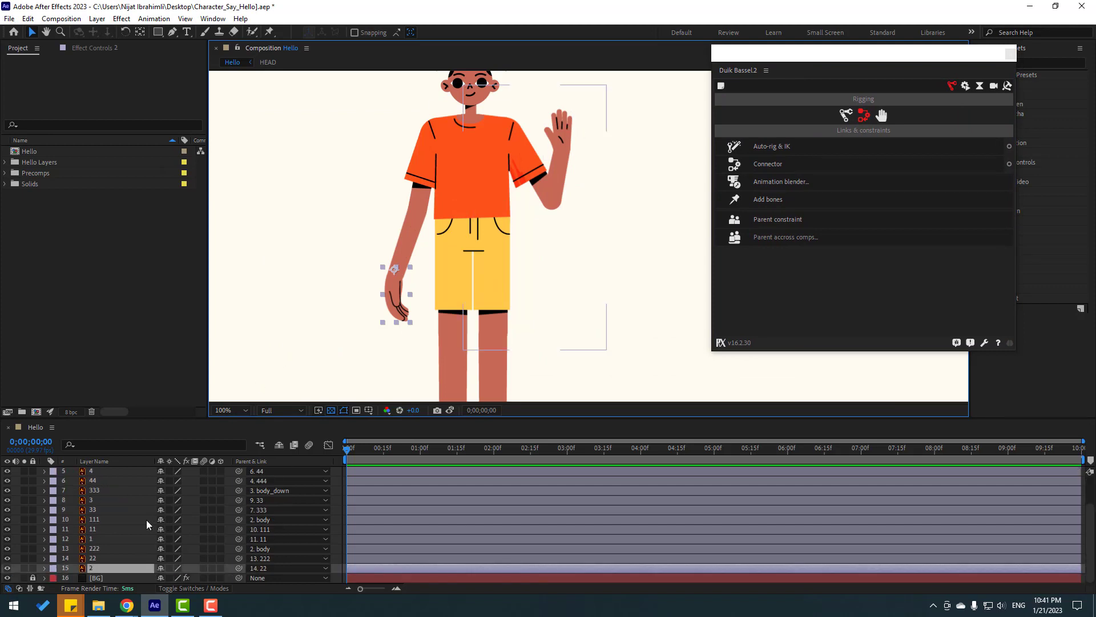
pyautogui.keyDown('ctrl'); pyautogui.click(96, 560); pyautogui.keyUp('ctrl')
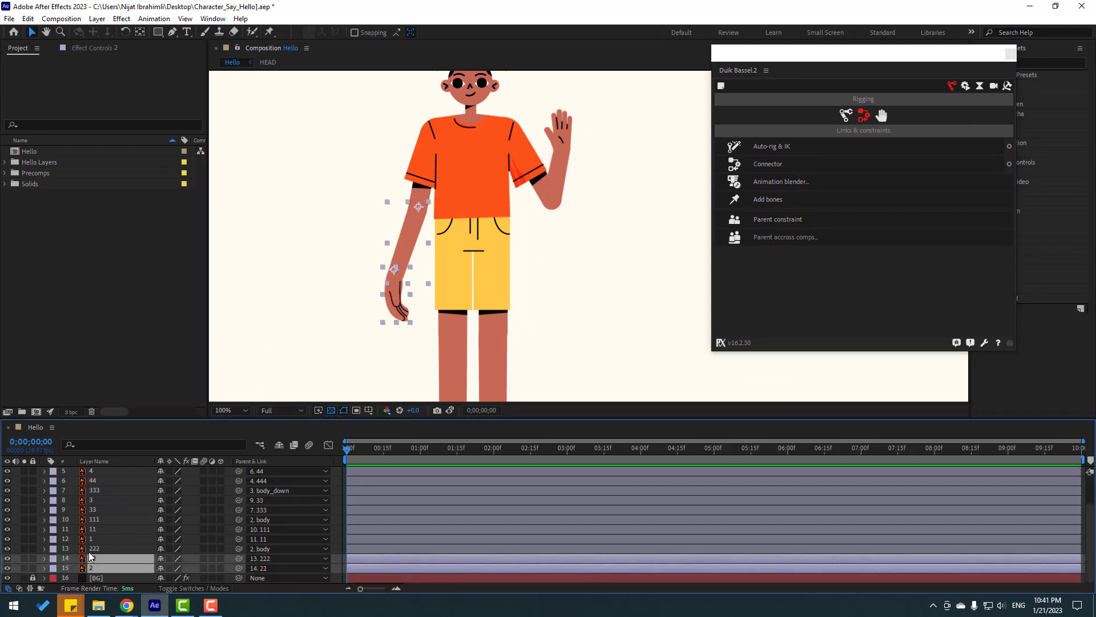
pyautogui.keyDown('ctrl'); pyautogui.click(97, 551); pyautogui.keyUp('ctrl')
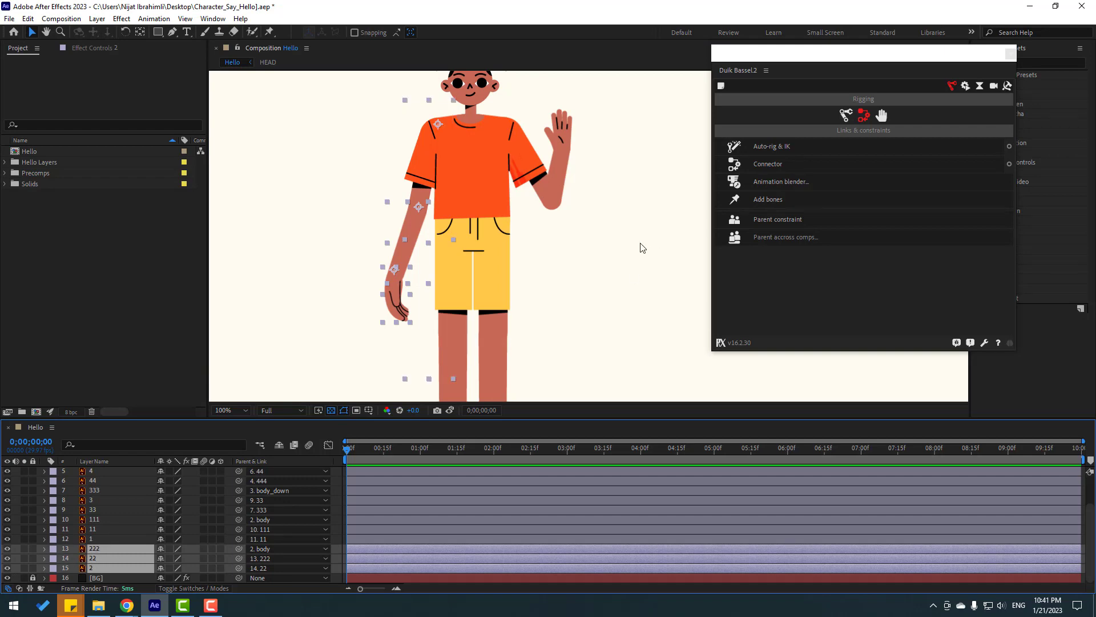
pyautogui.click(780, 150)
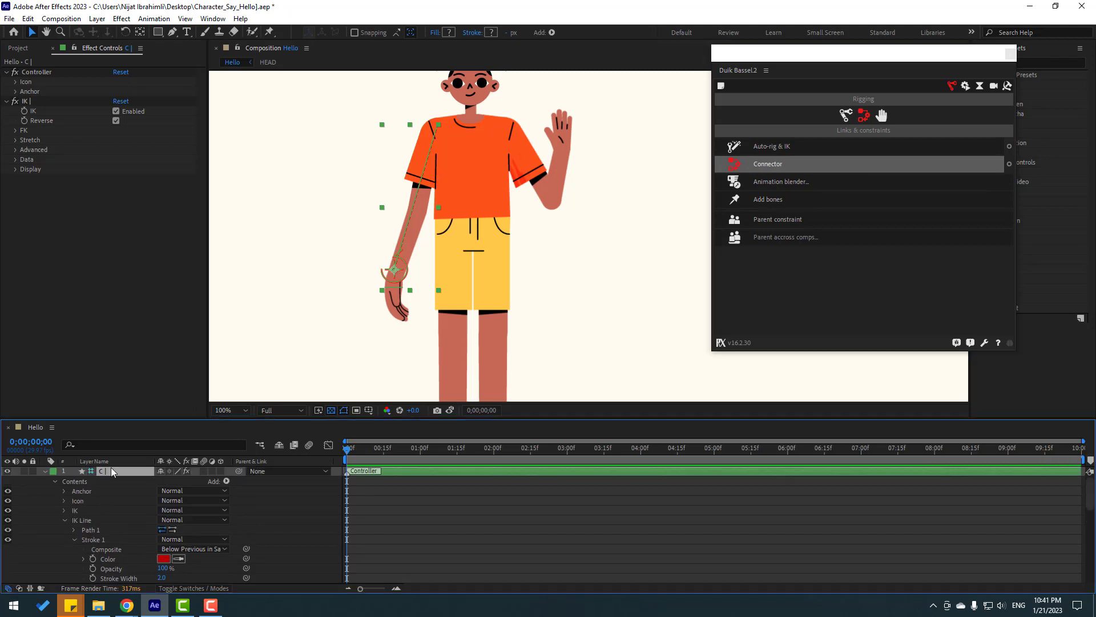
# Step: Turn off Reverse in the lowered arm's IK settings and move its controller slightly closer to the body
pyautogui.moveTo(398, 277); pyautogui.dragTo(376, 263)
pyautogui.moveTo(374, 272); pyautogui.dragTo(405, 279)
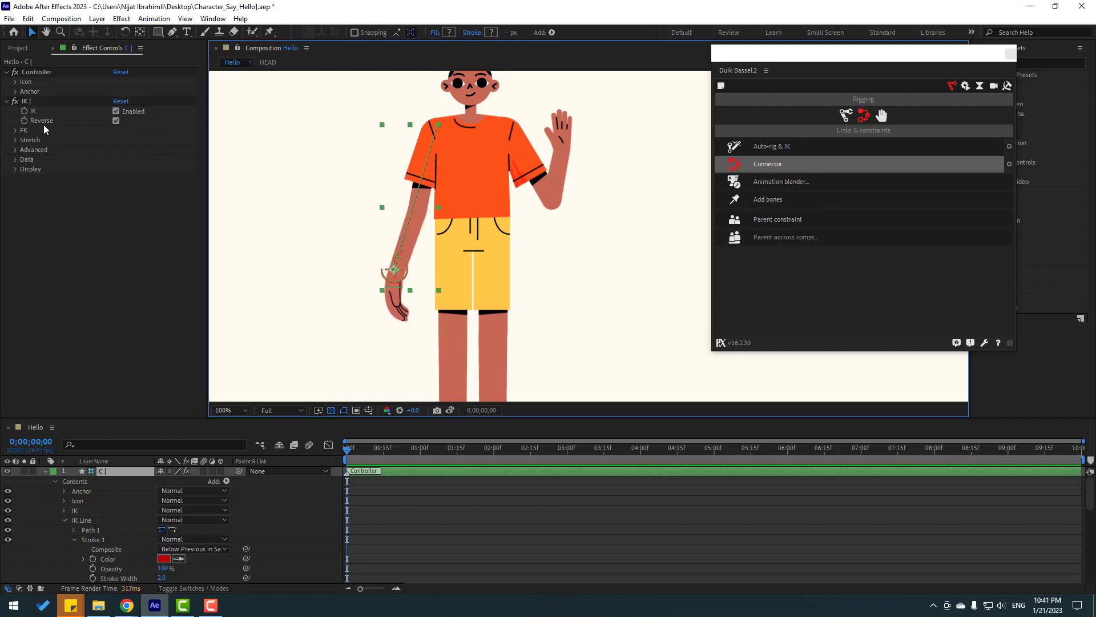
pyautogui.click(116, 121)
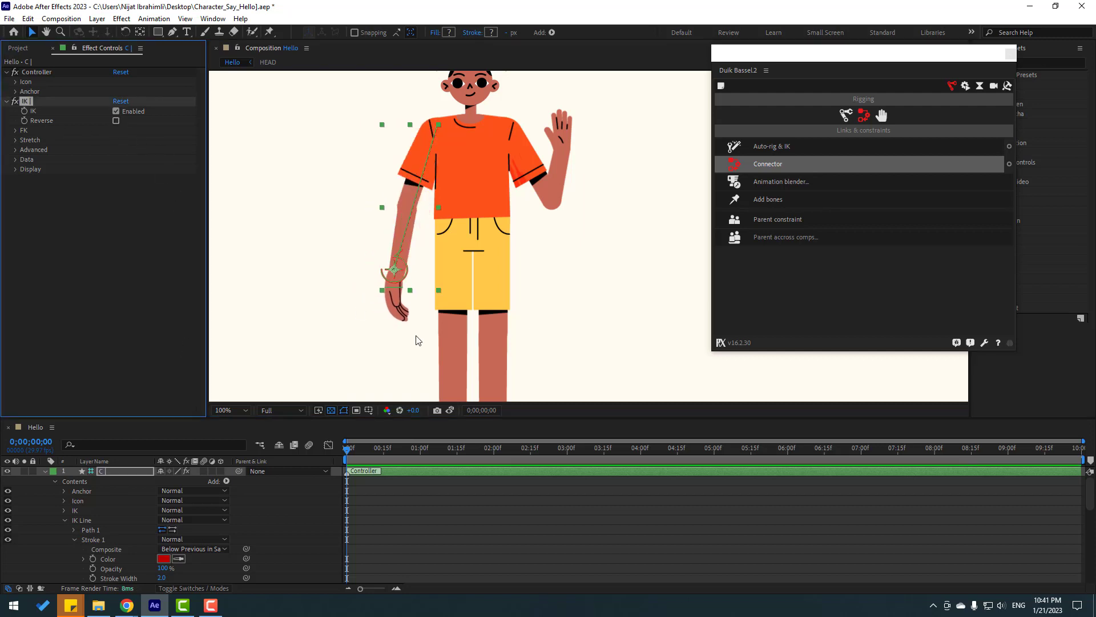
pyautogui.moveTo(403, 280); pyautogui.dragTo(414, 280)
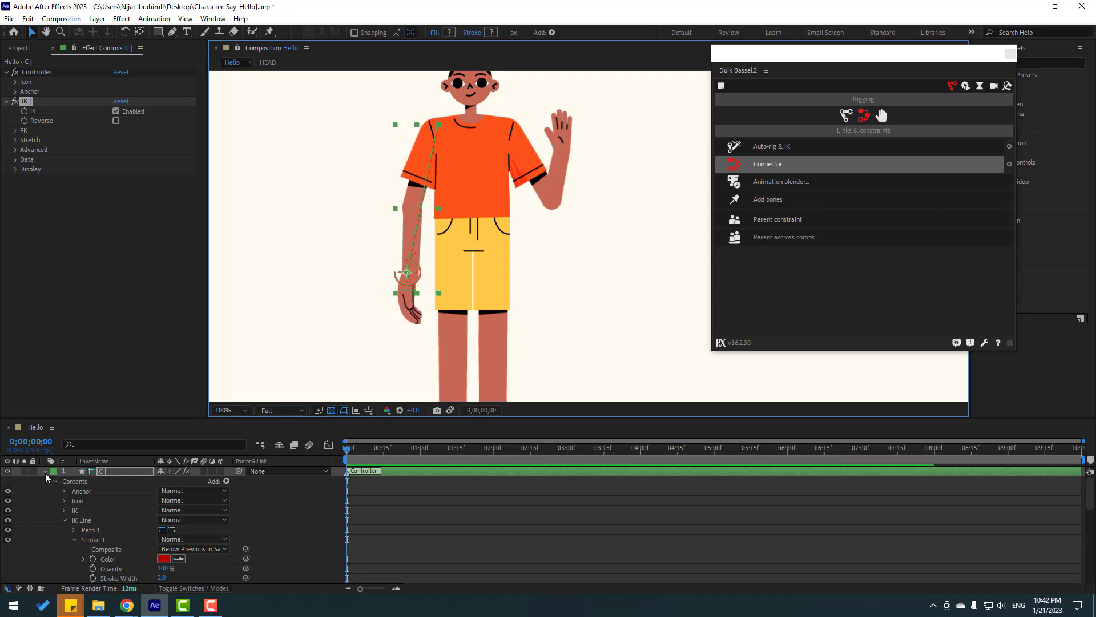
pyautogui.click(44, 472)
# Step: Apply Auto-rig & IK to the raised arm's layers 1, 11 and 111, and try out its hand controller
pyautogui.scroll(-3, 112, 515)
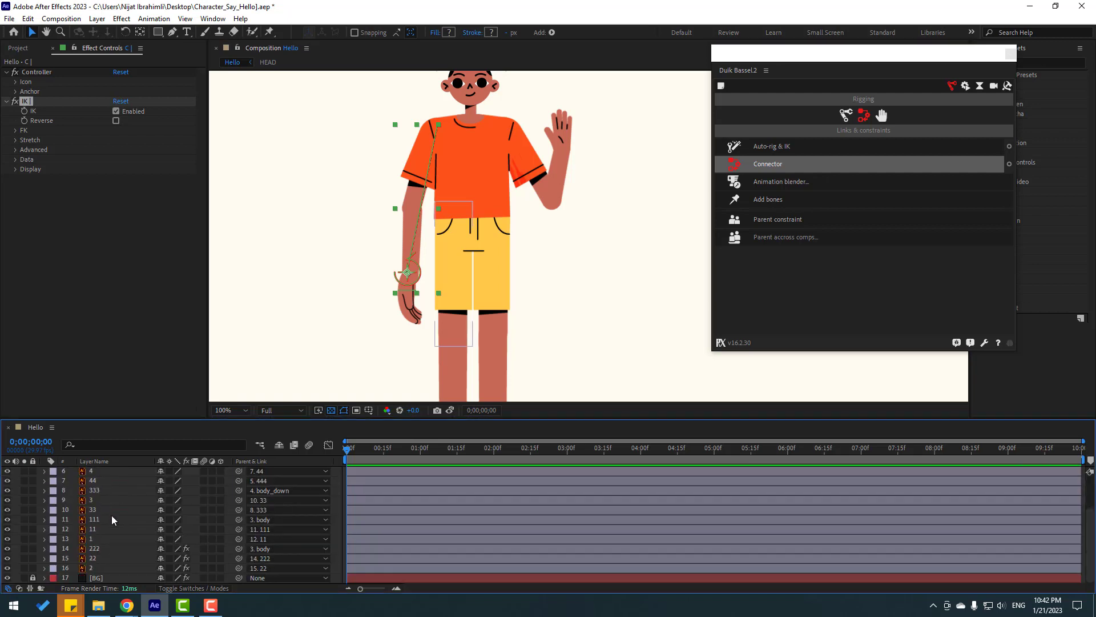
pyautogui.click(92, 538)
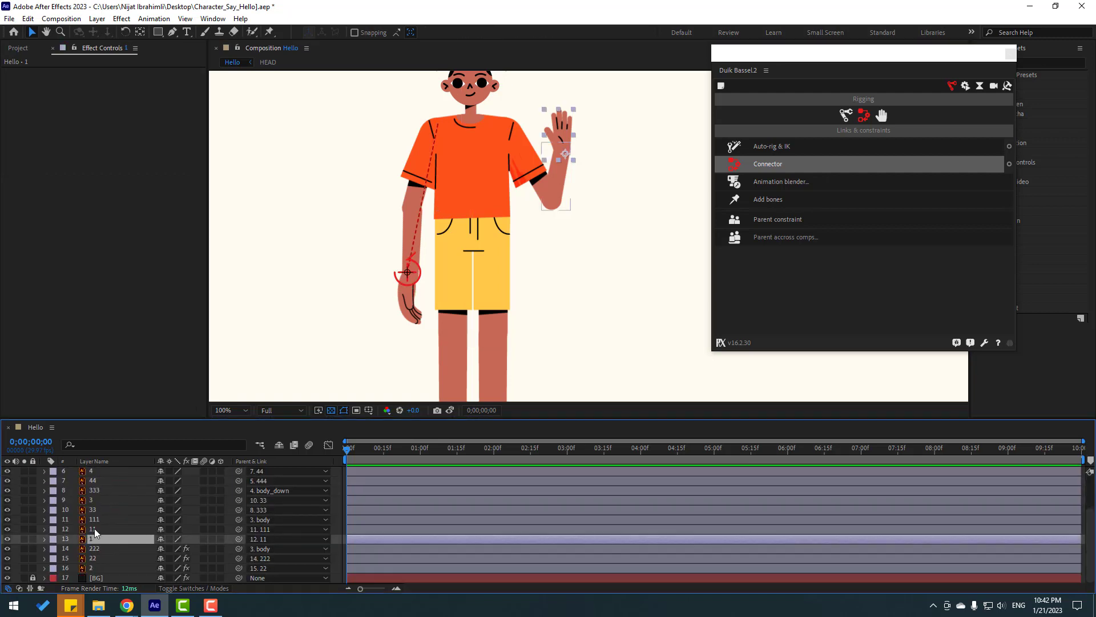
pyautogui.keyDown('ctrl'); pyautogui.click(93, 529); pyautogui.keyUp('ctrl')
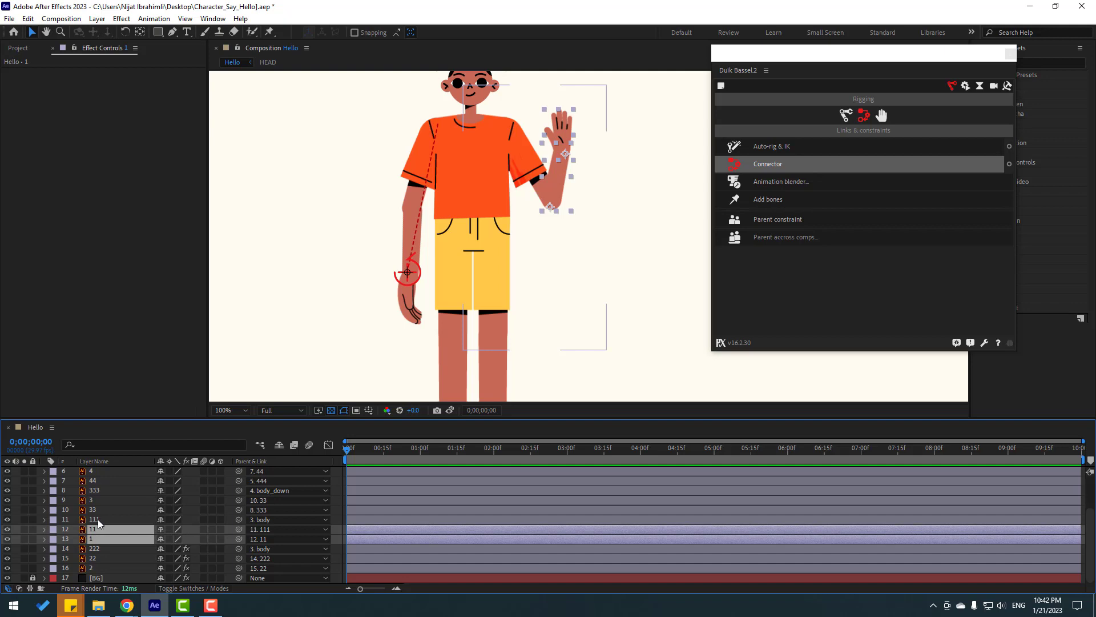
pyautogui.keyDown('ctrl'); pyautogui.click(97, 519); pyautogui.keyUp('ctrl')
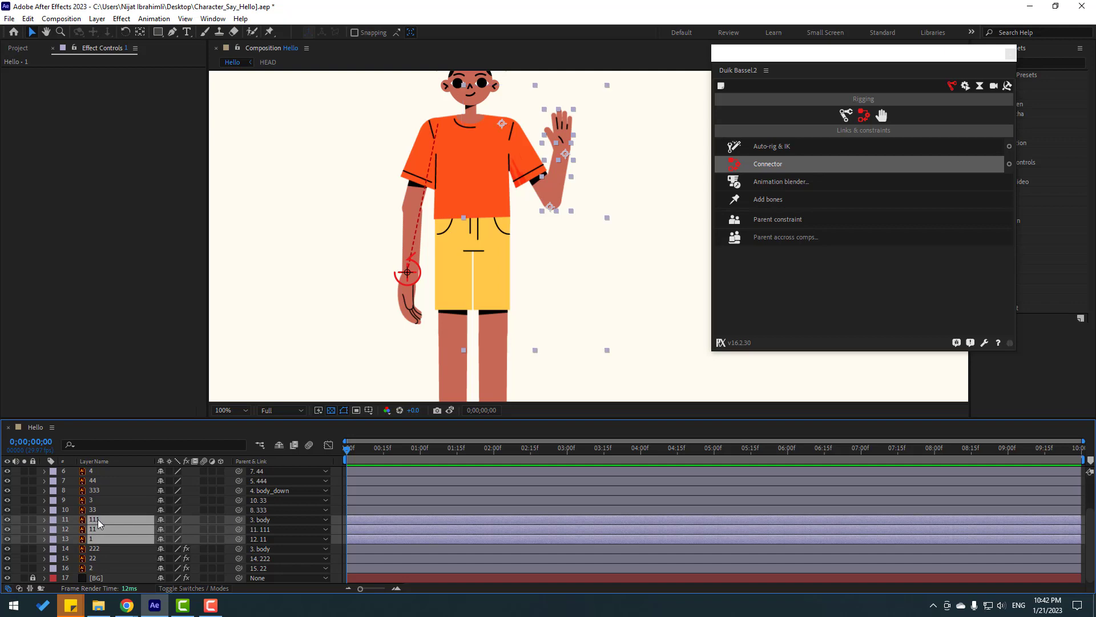
pyautogui.click(774, 147)
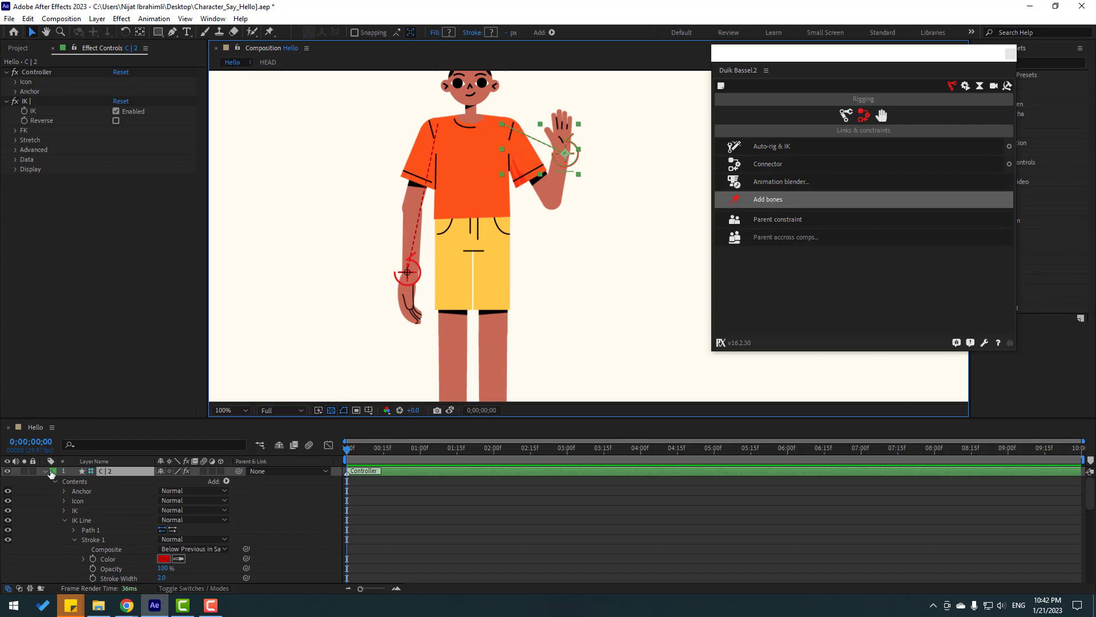
pyautogui.click(49, 471)
pyautogui.moveTo(570, 151)
pyautogui.mouseDown()
pyautogui.moveTo(585, 161)
pyautogui.moveTo(595, 114)
pyautogui.moveTo(571, 111)
pyautogui.moveTo(617, 97)
pyautogui.moveTo(587, 160)
pyautogui.moveTo(600, 114)
pyautogui.moveTo(565, 153)
pyautogui.mouseUp()
# Step: Apply Auto-rig & IK to the leg layers 4, 44 and 444, selected in that order
pyautogui.moveTo(447, 244); pyautogui.dragTo(441, 81)
pyautogui.click(90, 535)
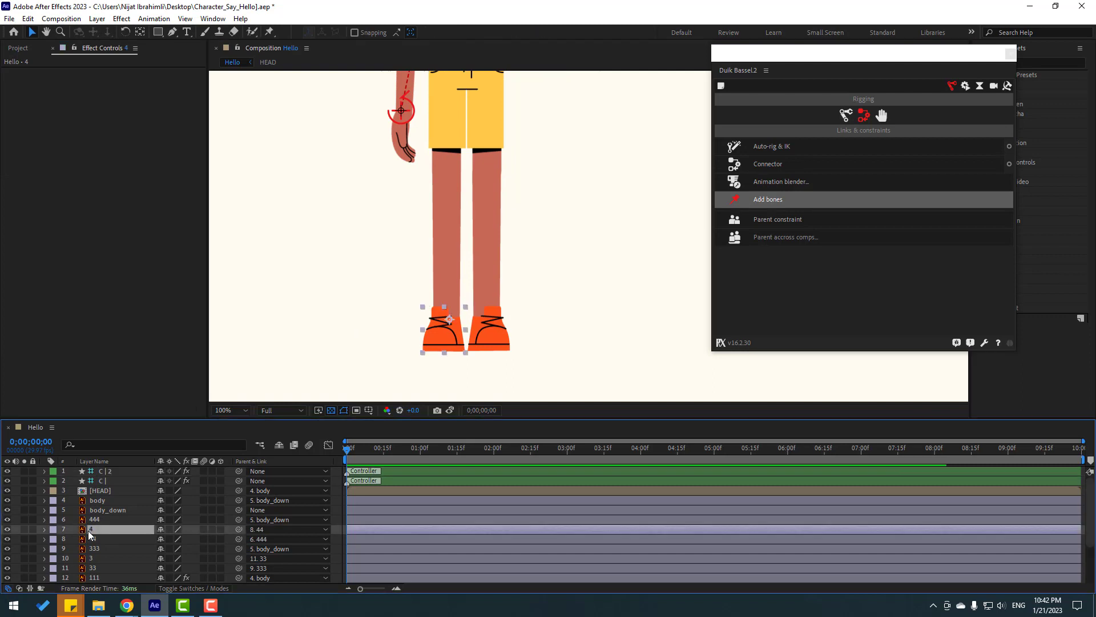
pyautogui.keyDown('ctrl'); pyautogui.click(100, 538); pyautogui.keyUp('ctrl')
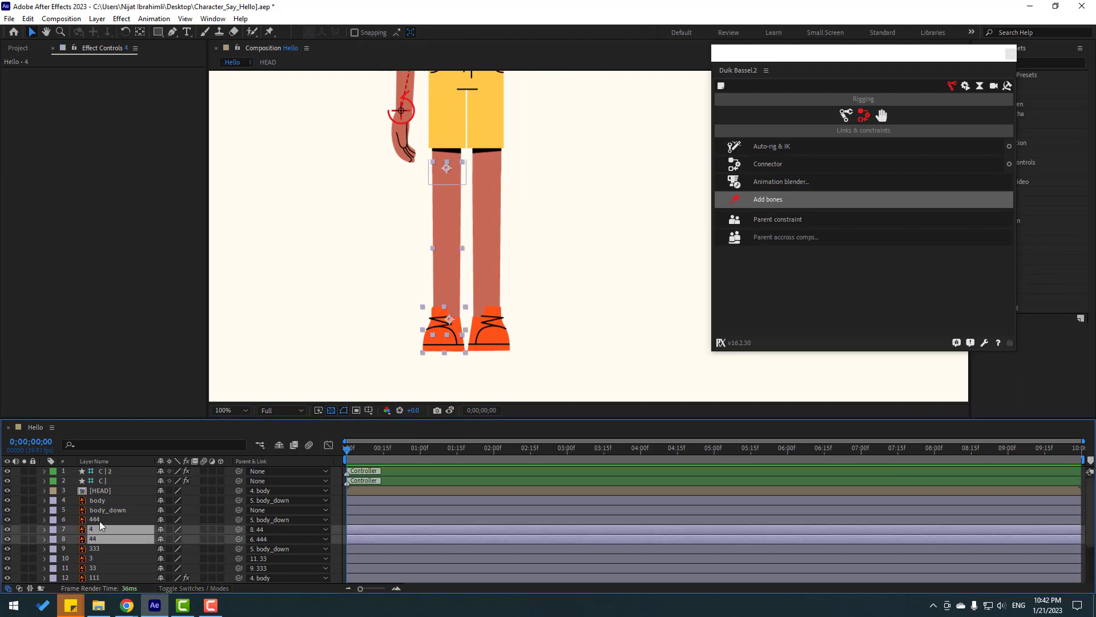
pyautogui.keyDown('ctrl'); pyautogui.click(100, 520); pyautogui.keyUp('ctrl')
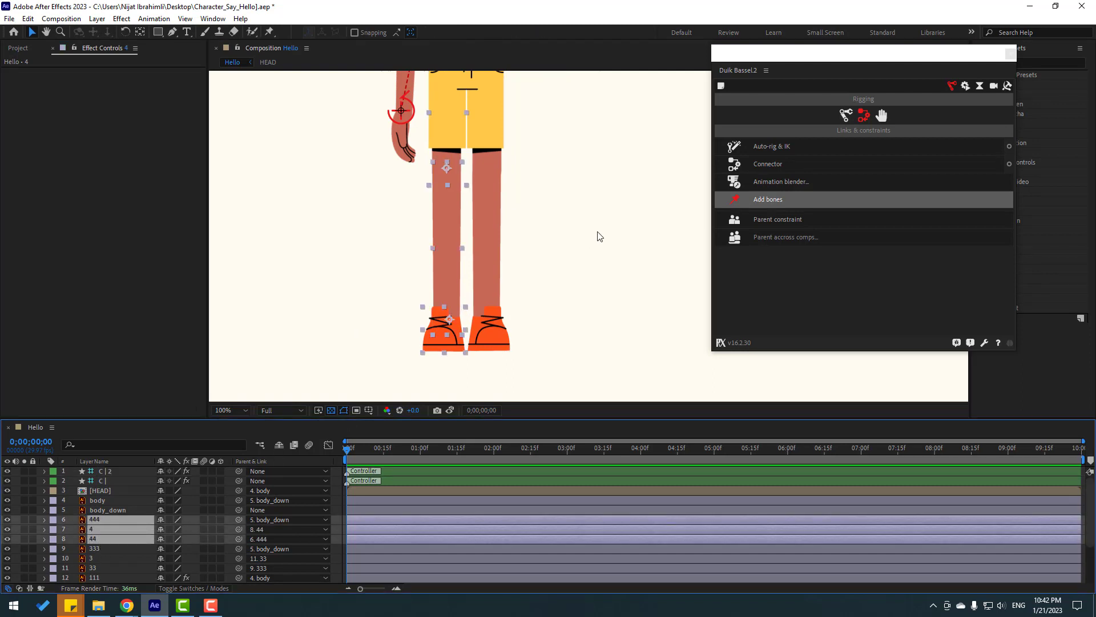
pyautogui.click(778, 149)
pyautogui.scroll(-2, 577, 257)
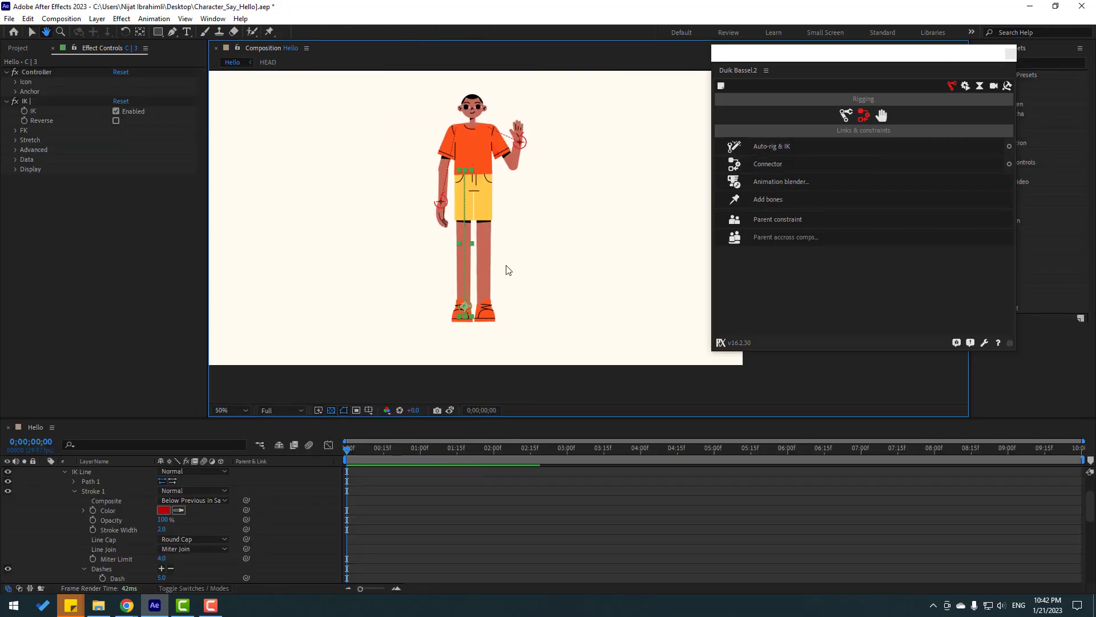
# Step: Try bending the newly rigged leg 4 by raising its foot controller, and undo the move
pyautogui.press('v')
pyautogui.press('.')
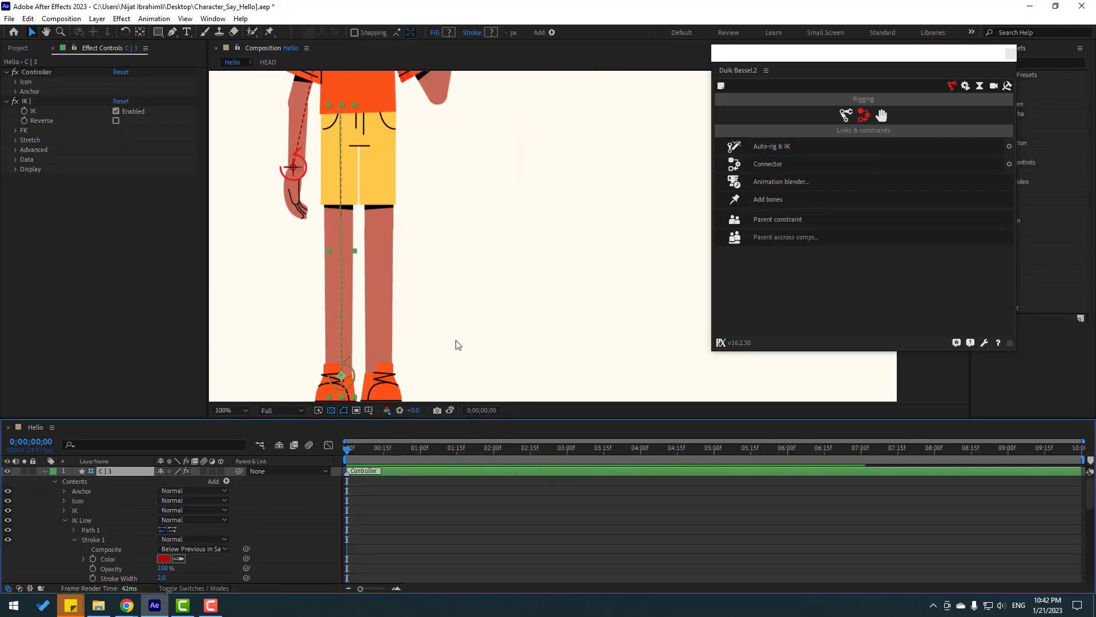
pyautogui.scroll(-1, 457, 344)
pyautogui.moveTo(352, 360); pyautogui.dragTo(321, 317)
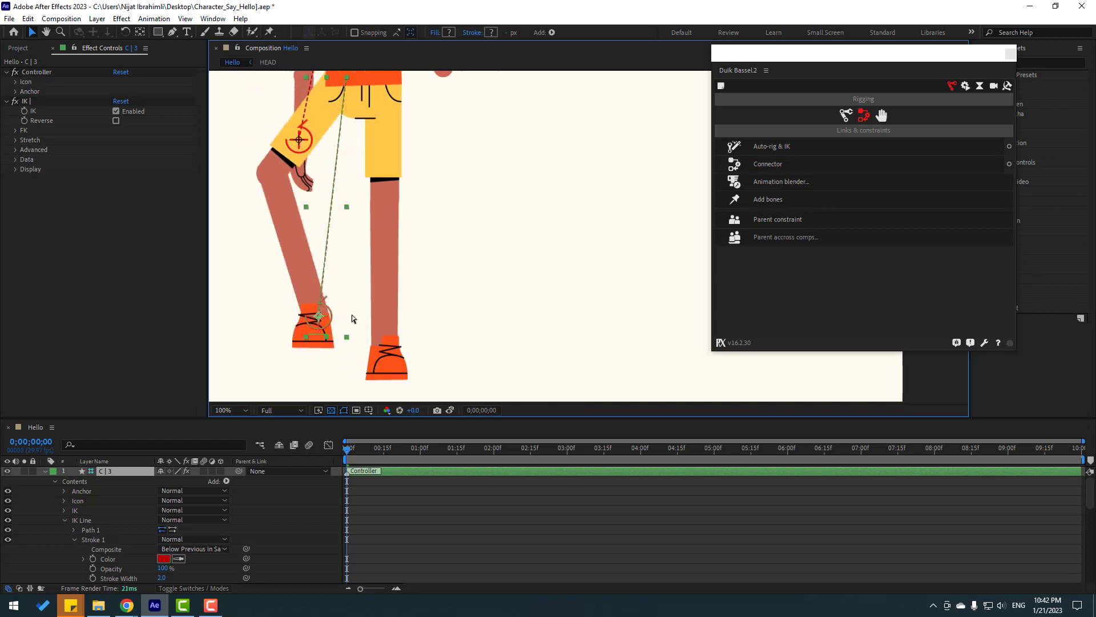
pyautogui.hotkey('ctrl', 'z')
# Step: Apply Auto-rig & IK to the other leg's layers 3, 33 and 333, selected from the shoe upward
pyautogui.click(45, 471)
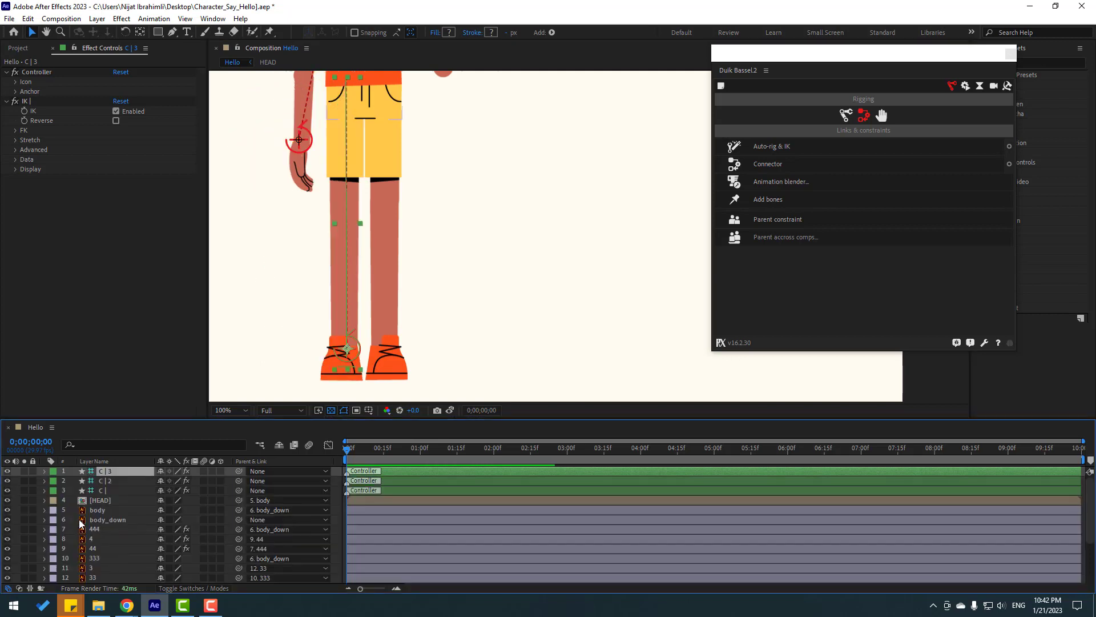
pyautogui.scroll(-1, 108, 563)
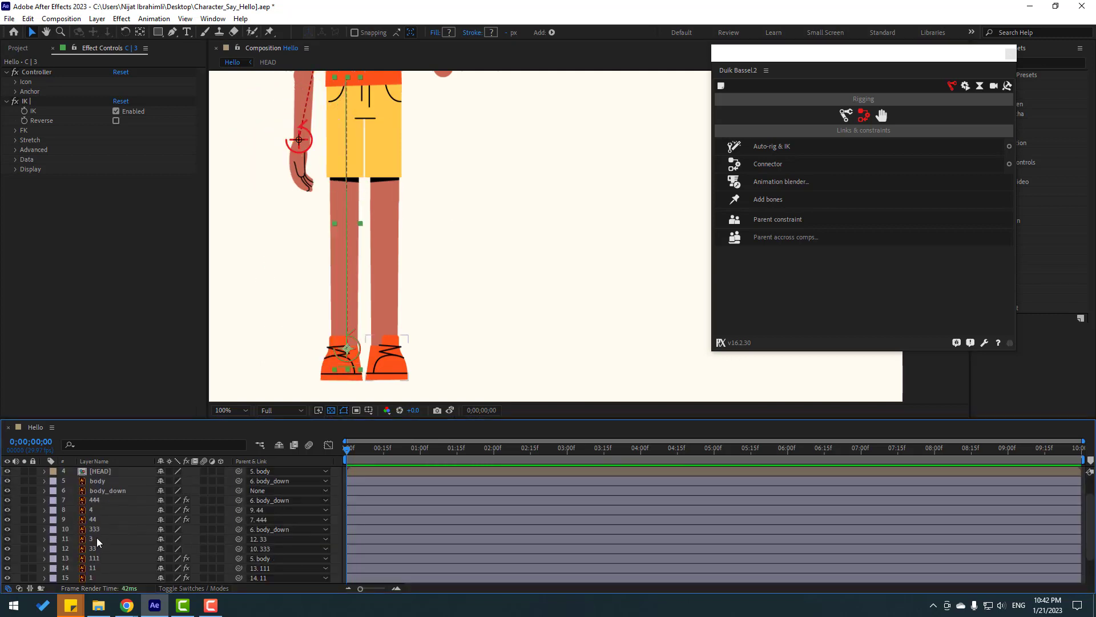
pyautogui.click(97, 536)
pyautogui.keyDown('shift'); pyautogui.click(116, 547); pyautogui.keyUp('shift')
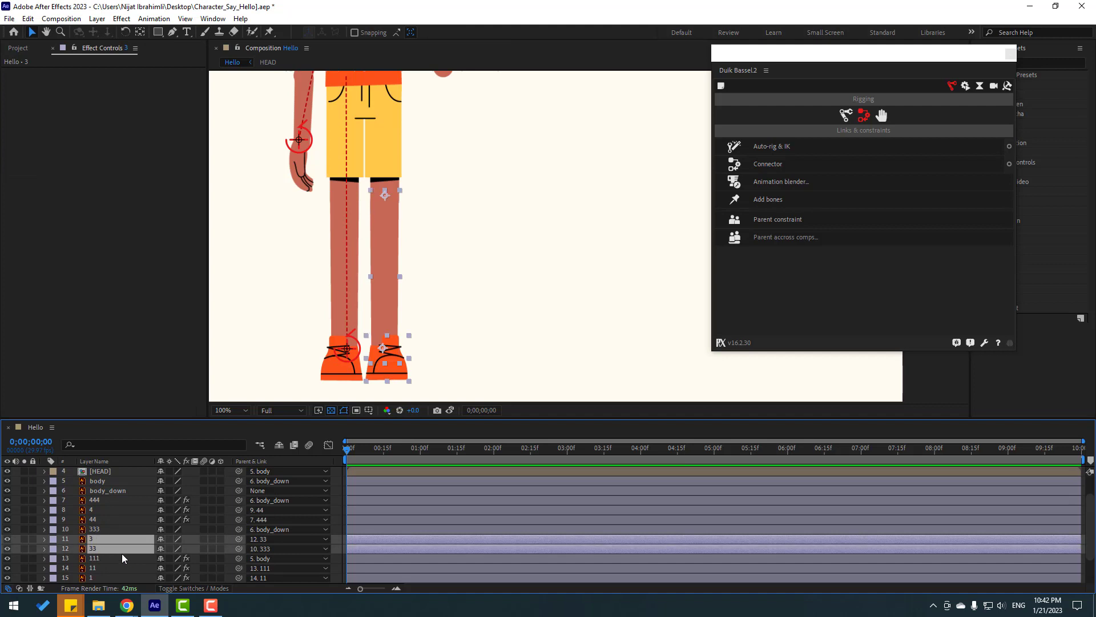
pyautogui.keyDown('shift'); pyautogui.click(98, 529); pyautogui.keyUp('shift')
pyautogui.moveTo(539, 221); pyautogui.dragTo(538, 247)
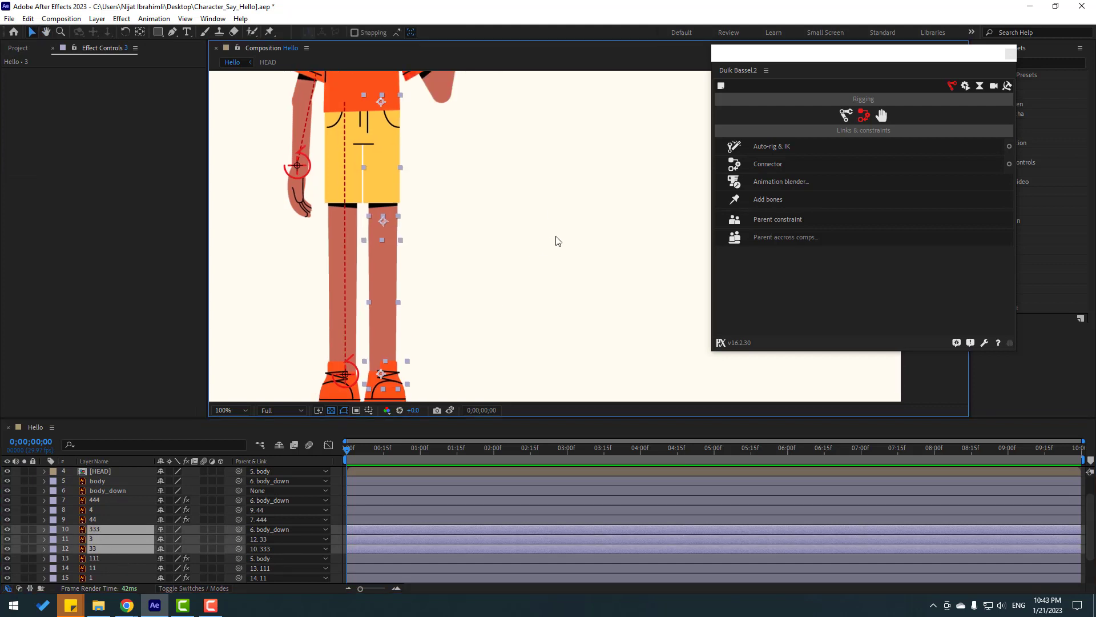
pyautogui.click(769, 147)
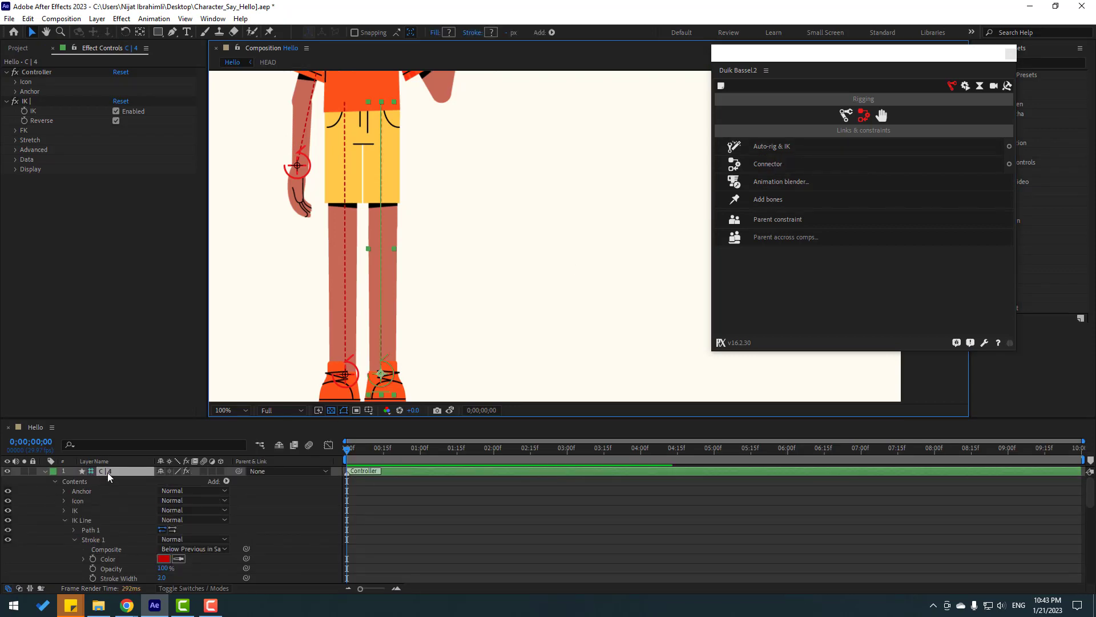
# Step: Try bending leg 3 by raising its foot controller C | 4, and undo the move
pyautogui.click(109, 477)
pyautogui.click(45, 471)
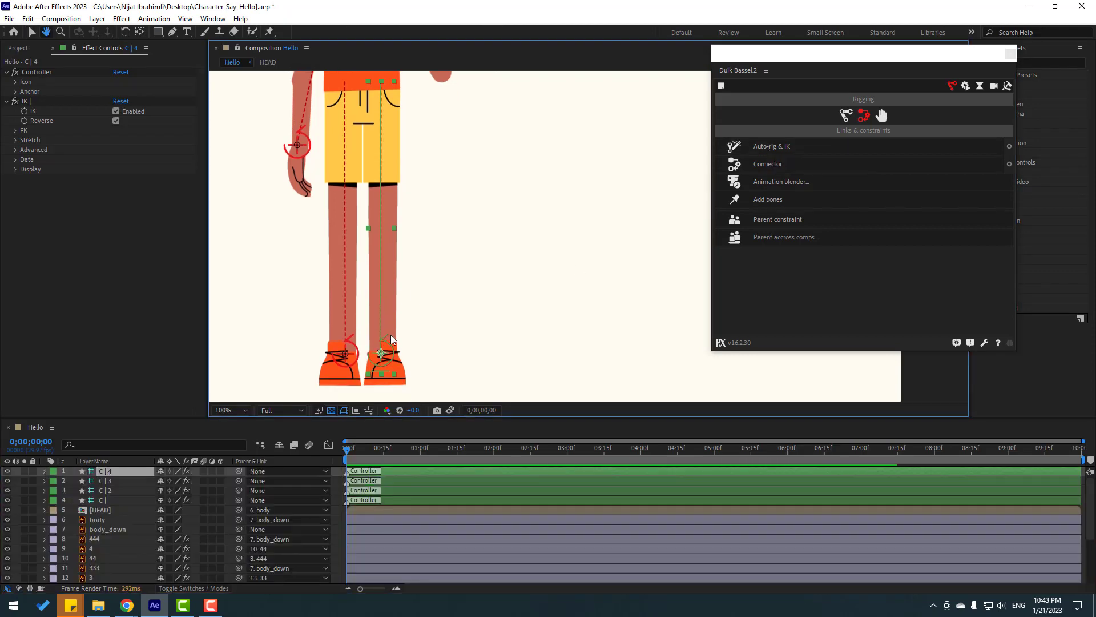
pyautogui.moveTo(386, 360); pyautogui.dragTo(399, 301)
pyautogui.hotkey('ctrl', 'z')
# Step: Enlarge the foot controller icons, setting the size of C | 4 to 160% and of C | 3 to 150%
pyautogui.click(18, 83)
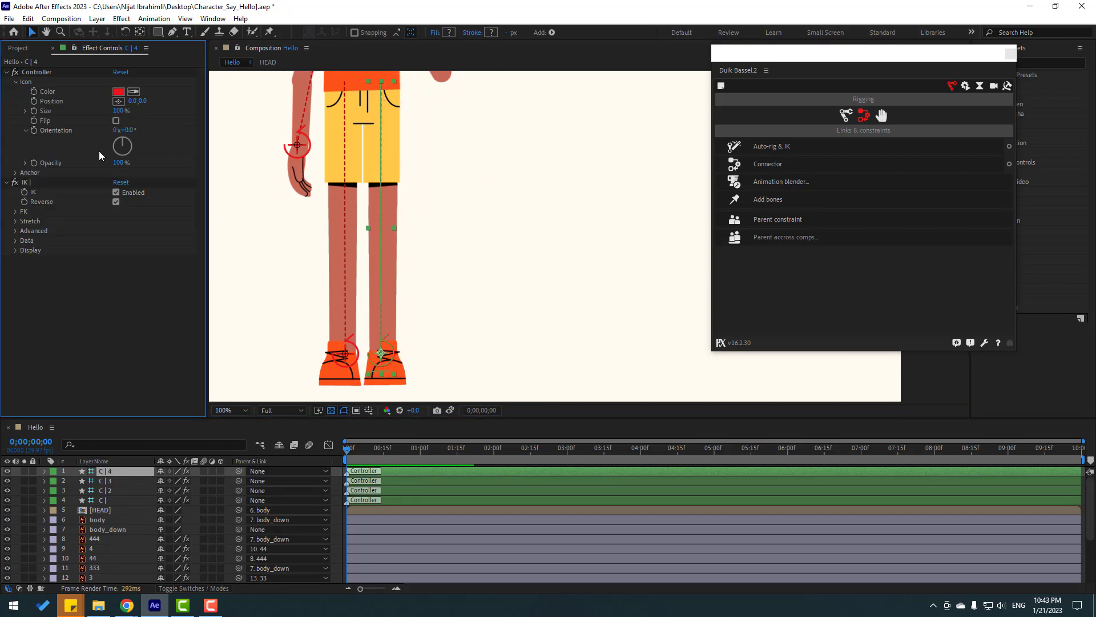
pyautogui.moveTo(127, 111)
pyautogui.mouseDown()
pyautogui.moveTo(153, 112)
pyautogui.moveTo(127, 112)
pyautogui.mouseUp()
pyautogui.click(104, 481)
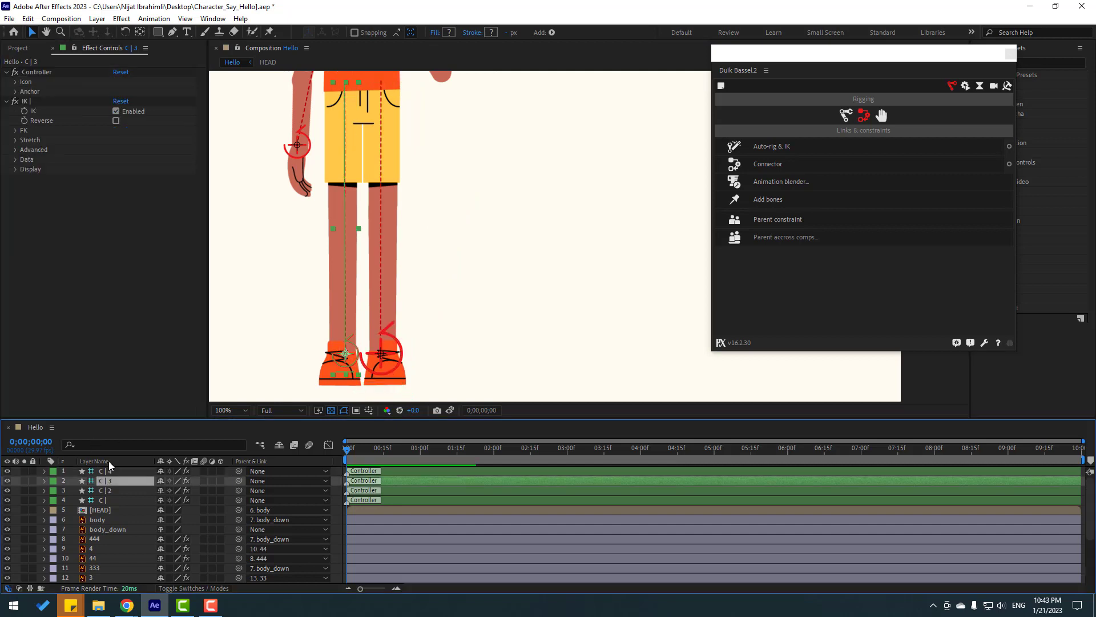
pyautogui.click(16, 83)
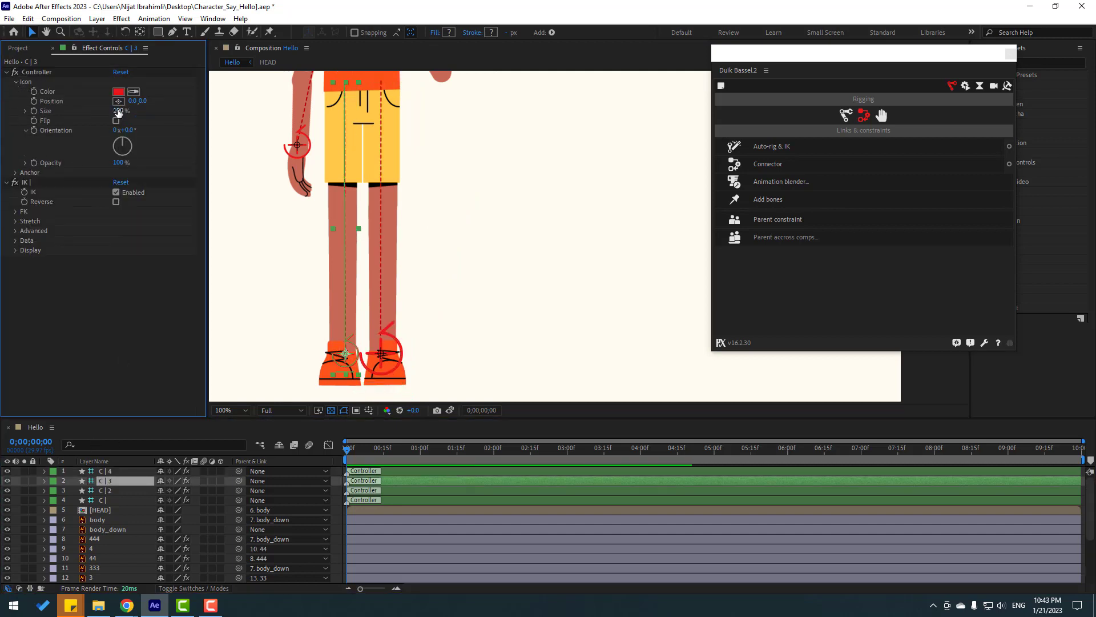
pyautogui.moveTo(119, 112); pyautogui.dragTo(118, 111)
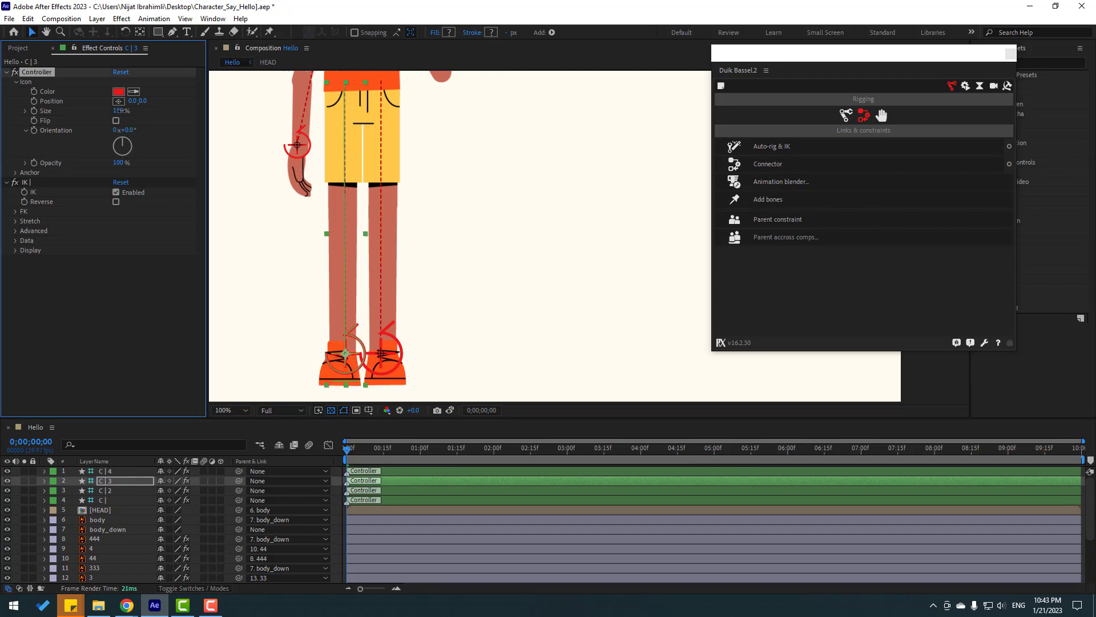
# Step: Change the icon color of foot controller C | 3 to light blue
pyautogui.click(120, 92)
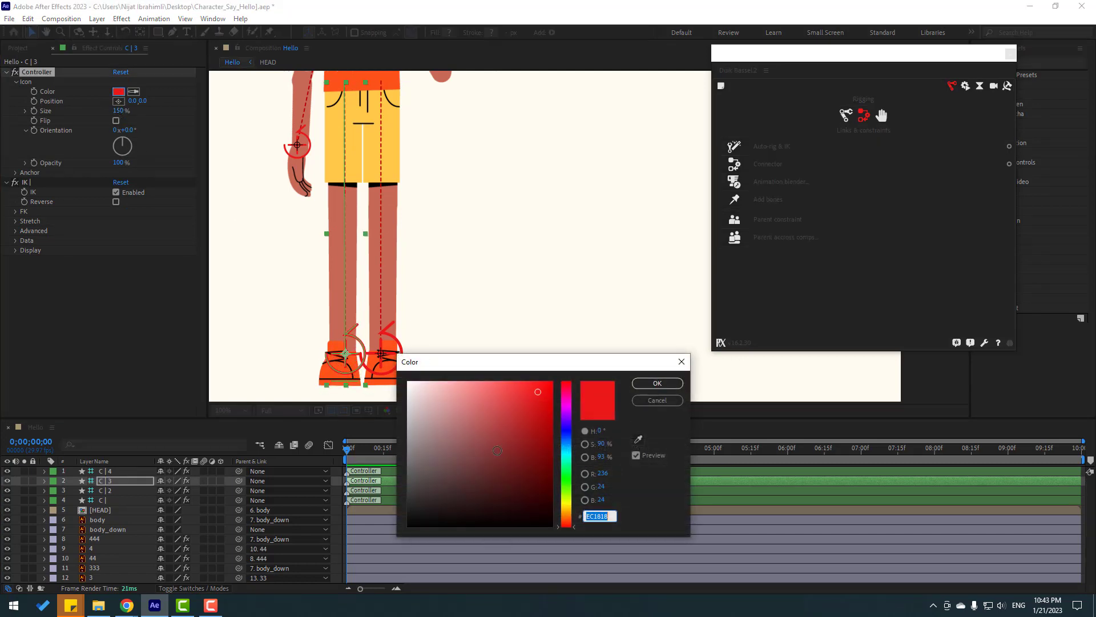
pyautogui.click(564, 447)
pyautogui.moveTo(536, 393); pyautogui.dragTo(526, 370)
pyautogui.click(657, 383)
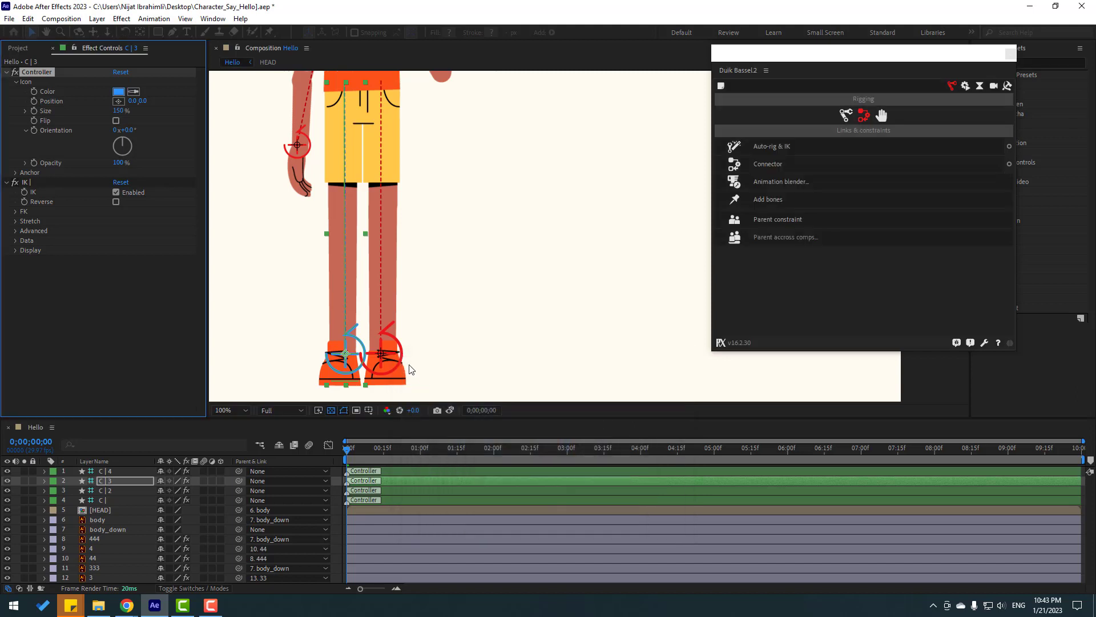
# Step: Change the icon color of foot controller C | 4 to dark blue
pyautogui.click(404, 374)
pyautogui.click(118, 92)
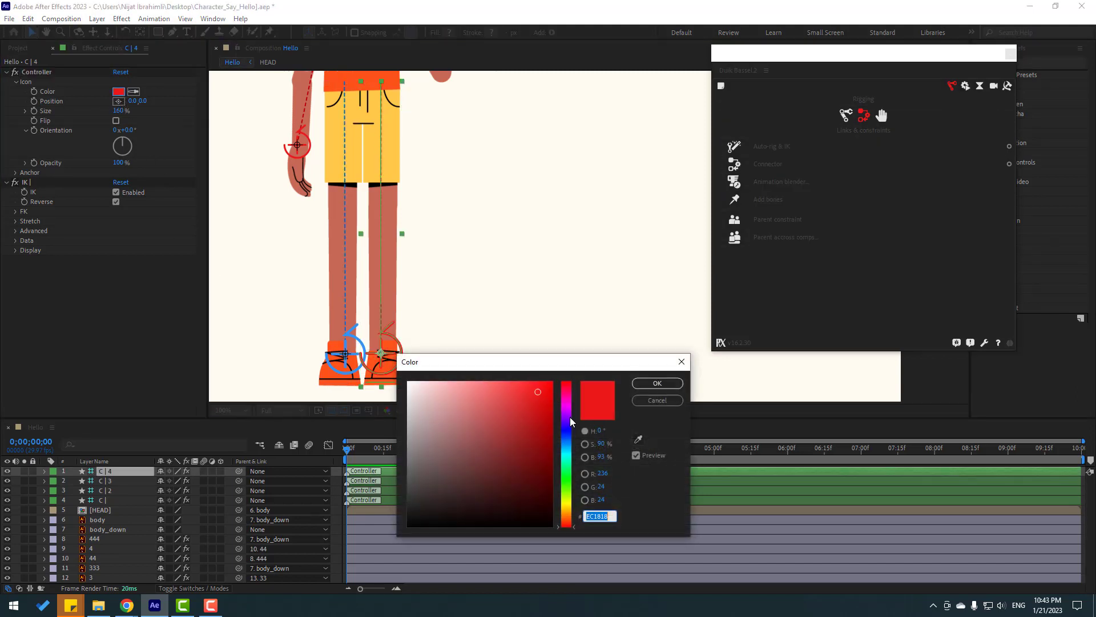
pyautogui.click(566, 433)
pyautogui.click(535, 382)
pyautogui.click(641, 386)
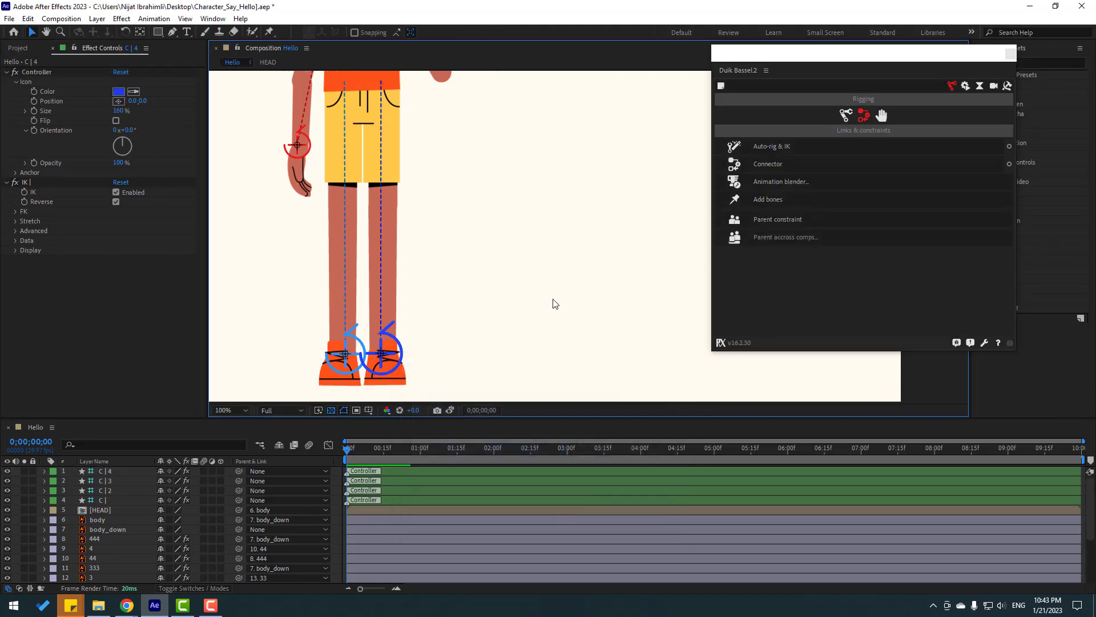
pyautogui.press(',')
pyautogui.press(',')
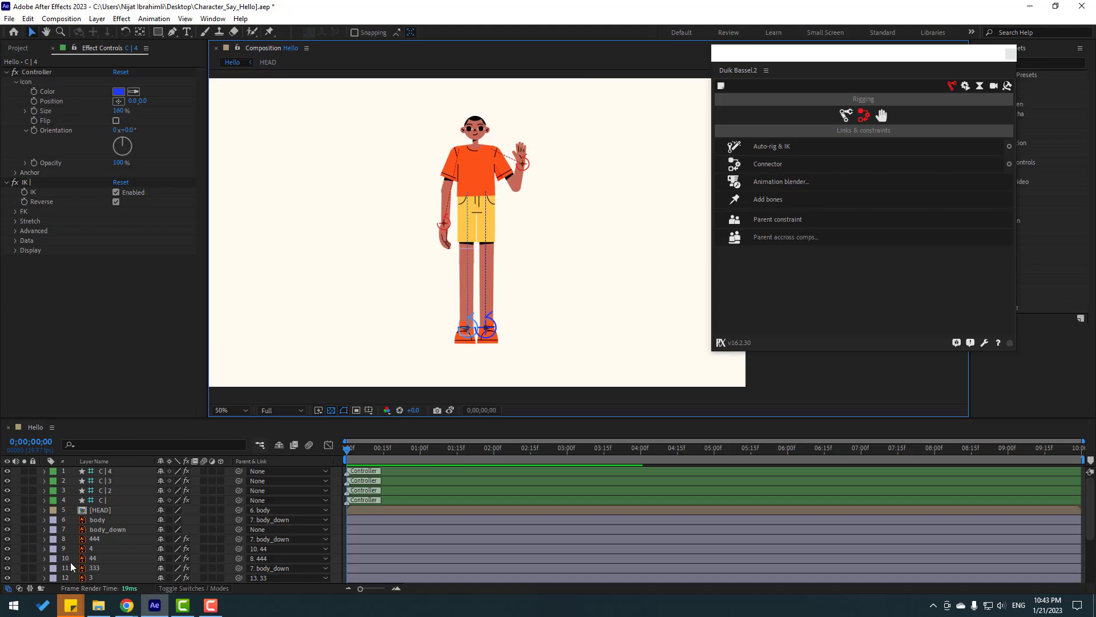
# Step: Select the body layer and close the floating Duik Bassel.2 panel
pyautogui.click(96, 519)
pyautogui.scroll(2, 484, 174)
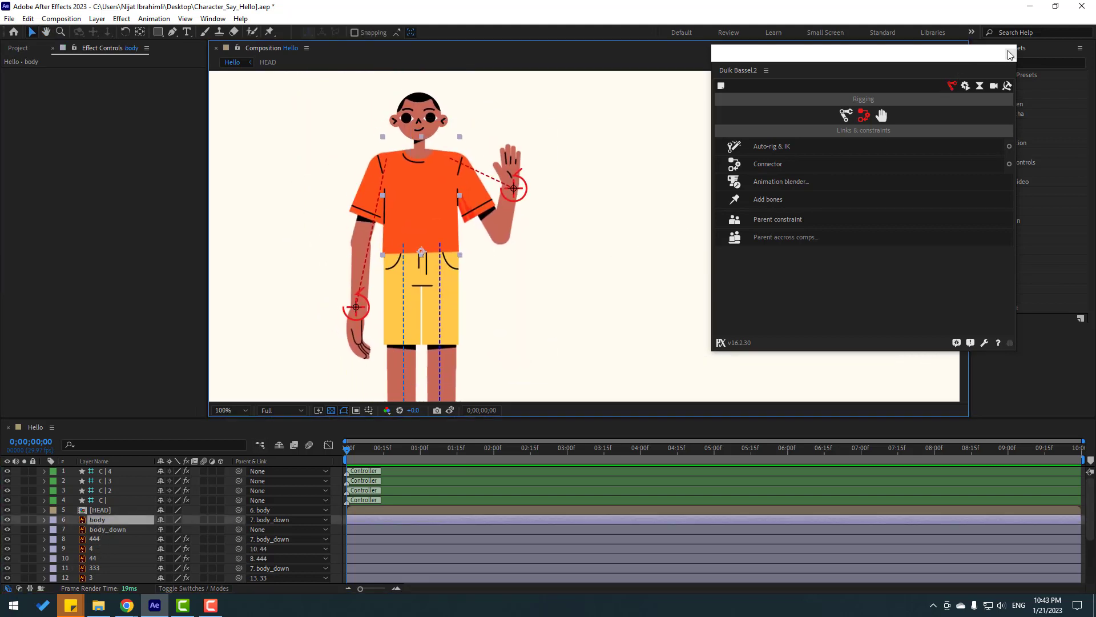
pyautogui.click(1010, 54)
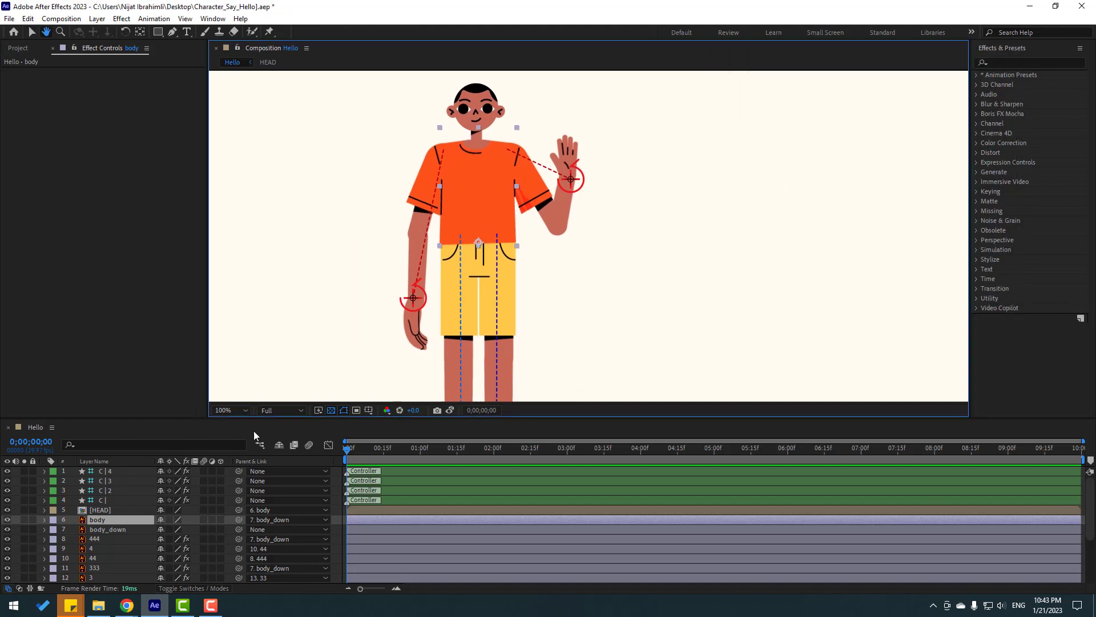
# Step: Try rotating the body layer and the body_down layer, returning each Rotation to 0°
pyautogui.press('r')
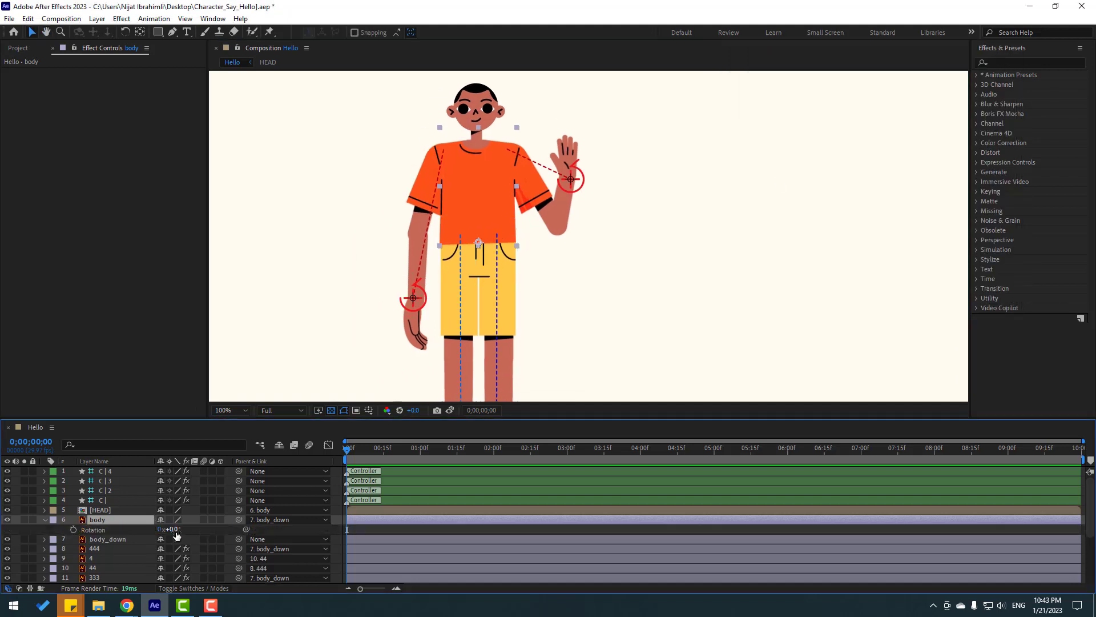
pyautogui.moveTo(171, 529); pyautogui.dragTo(174, 529)
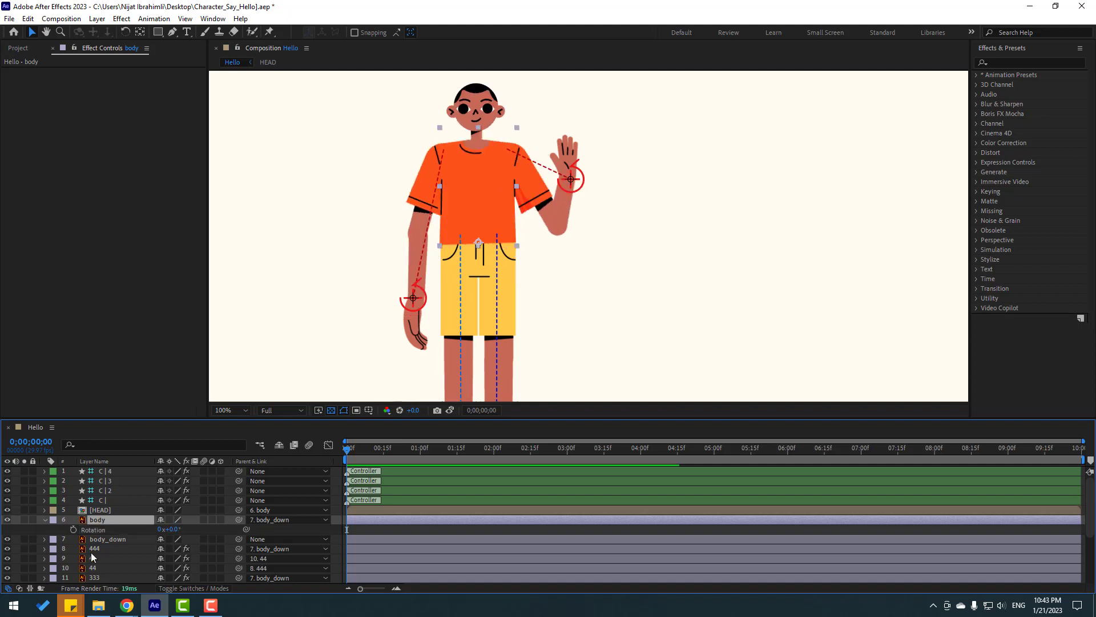
pyautogui.click(100, 540)
pyautogui.press('r')
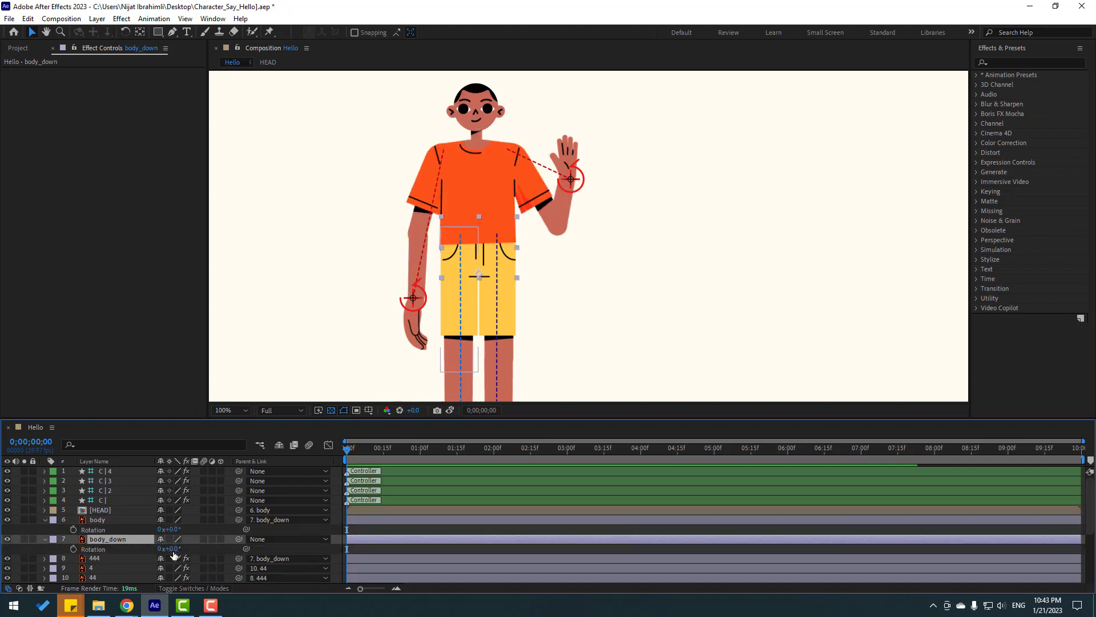
pyautogui.moveTo(177, 549)
pyautogui.mouseDown()
pyautogui.moveTo(168, 556)
pyautogui.moveTo(180, 549)
pyautogui.mouseUp()
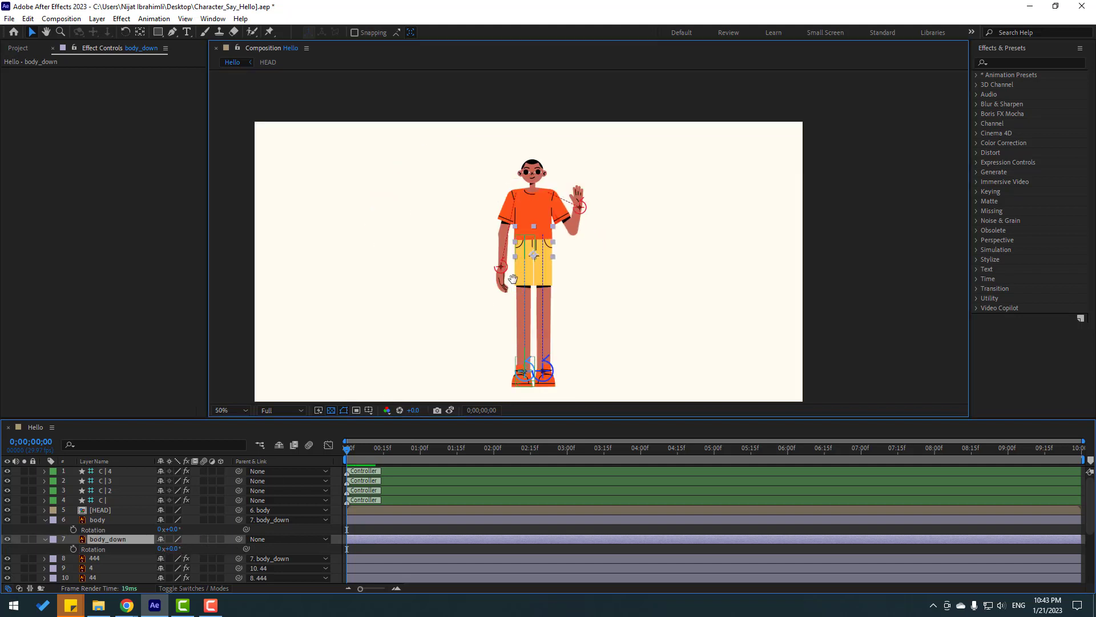
# Step: Try moving the body_down layer in the composition, undo the move, and collapse the body and body_down properties
pyautogui.scroll(-1, 511, 269)
pyautogui.moveTo(520, 228)
pyautogui.mouseDown()
pyautogui.moveTo(516, 281)
pyautogui.moveTo(504, 228)
pyautogui.moveTo(507, 239)
pyautogui.mouseUp()
pyautogui.hotkey('ctrl', 'z')
pyautogui.click(45, 520)
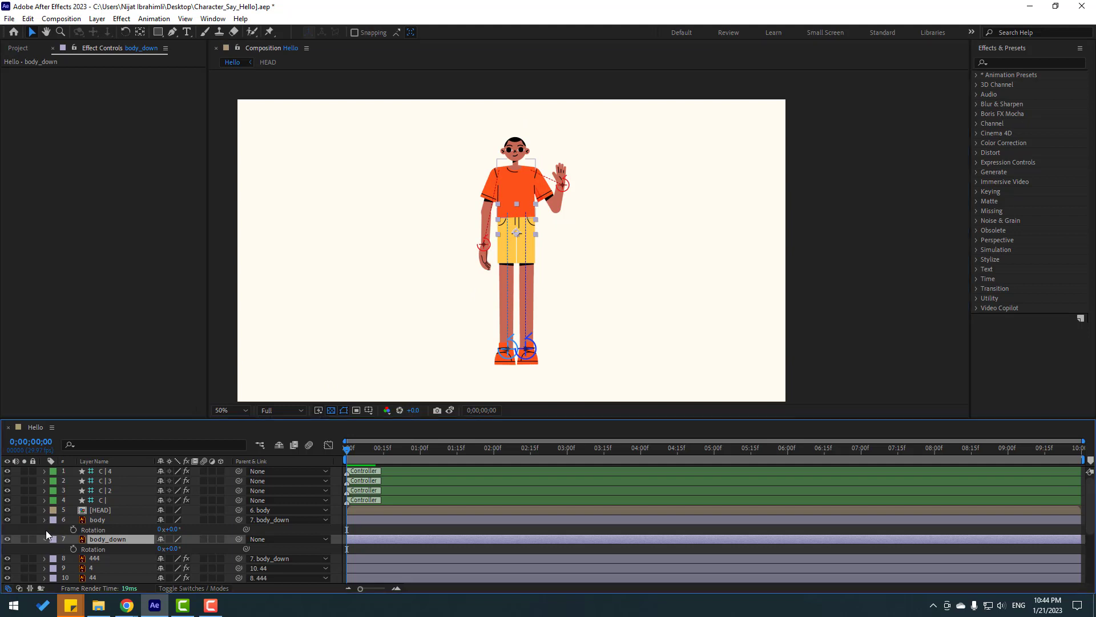
pyautogui.click(45, 530)
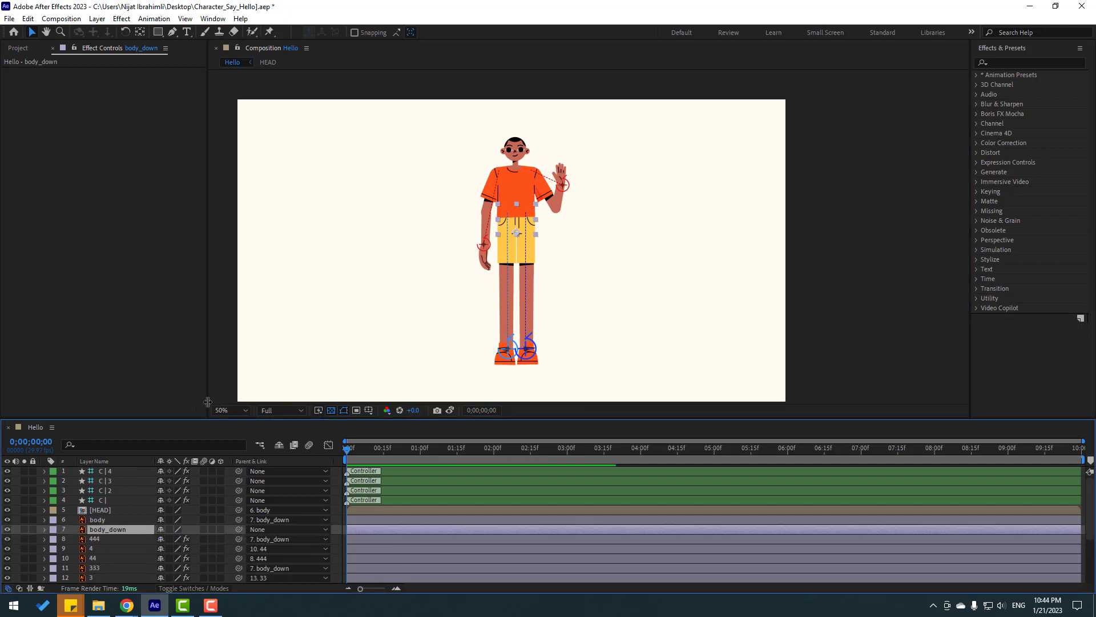
# Step: Set a starting Position keyframe on the body layer at 0;00;00;00
pyautogui.click(230, 410)
pyautogui.click(249, 218)
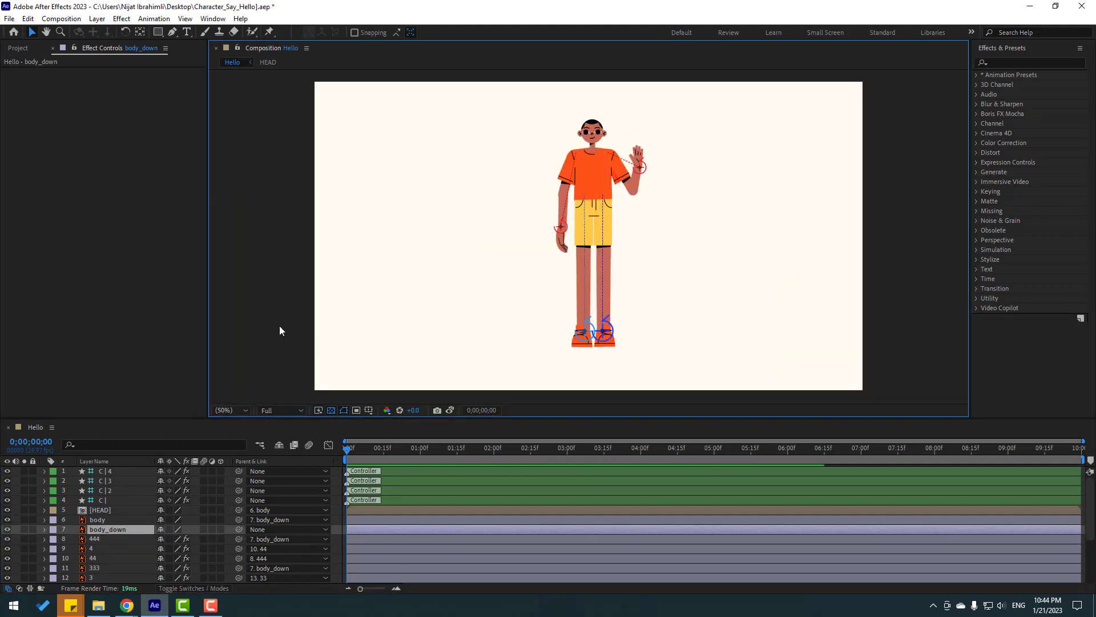
pyautogui.click(280, 327)
pyautogui.click(101, 520)
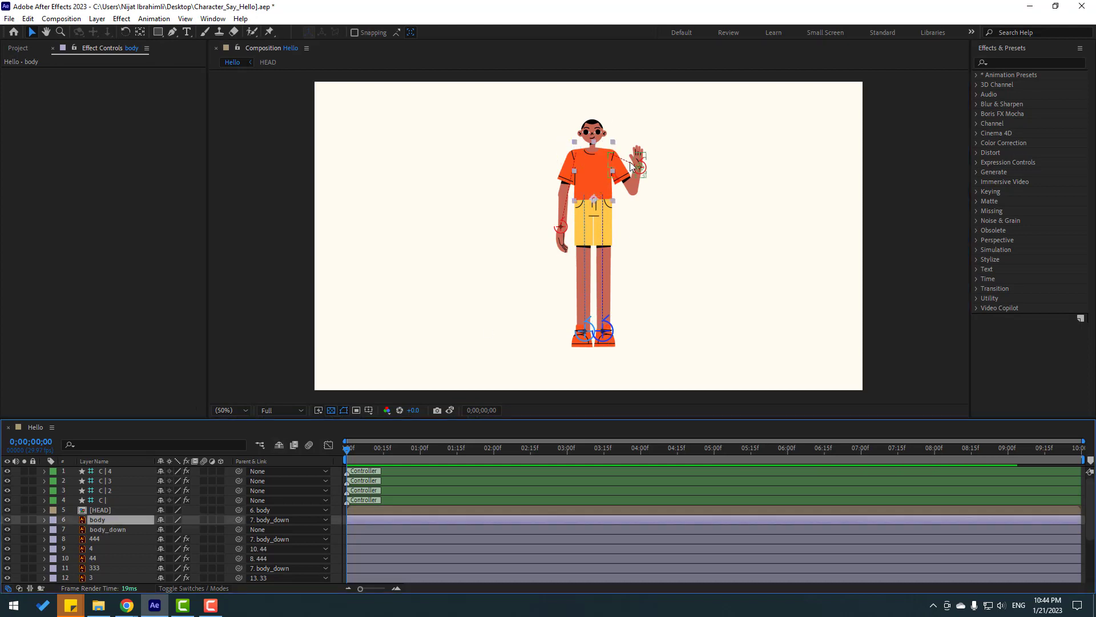
pyautogui.scroll(3, 603, 300)
pyautogui.scroll(-2, 572, 301)
pyautogui.scroll(2, 548, 274)
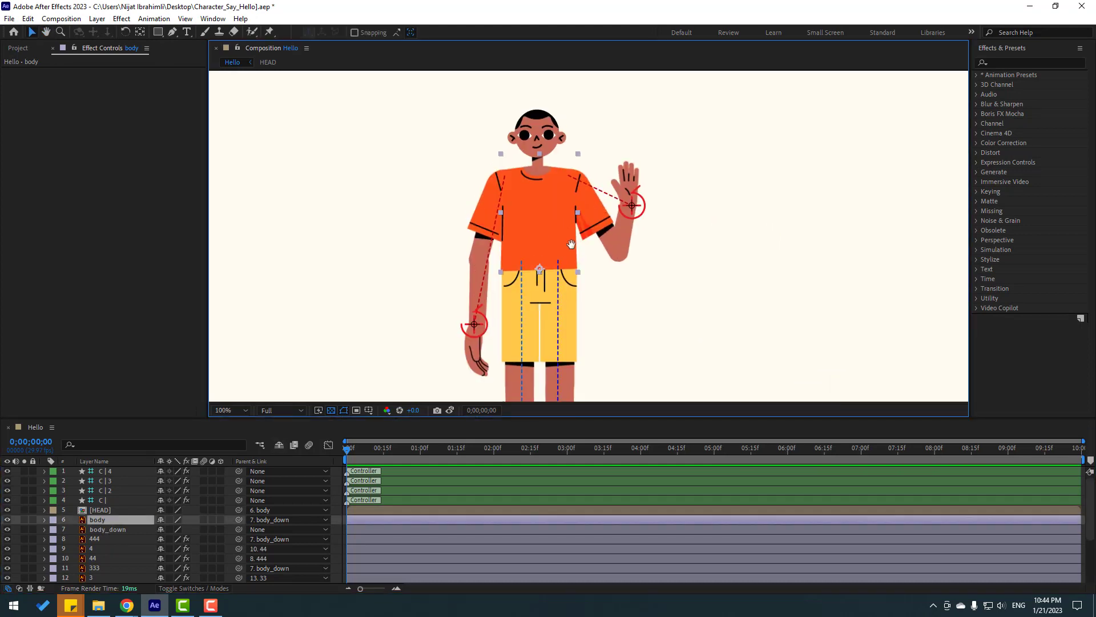
pyautogui.press('v')
pyautogui.press('p')
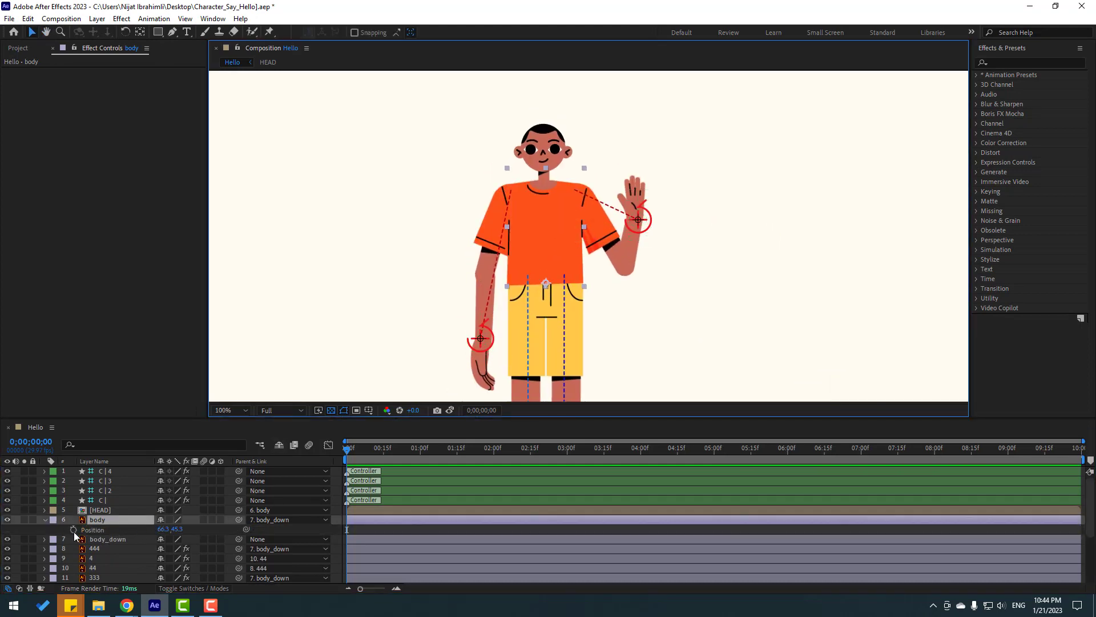
pyautogui.click(73, 530)
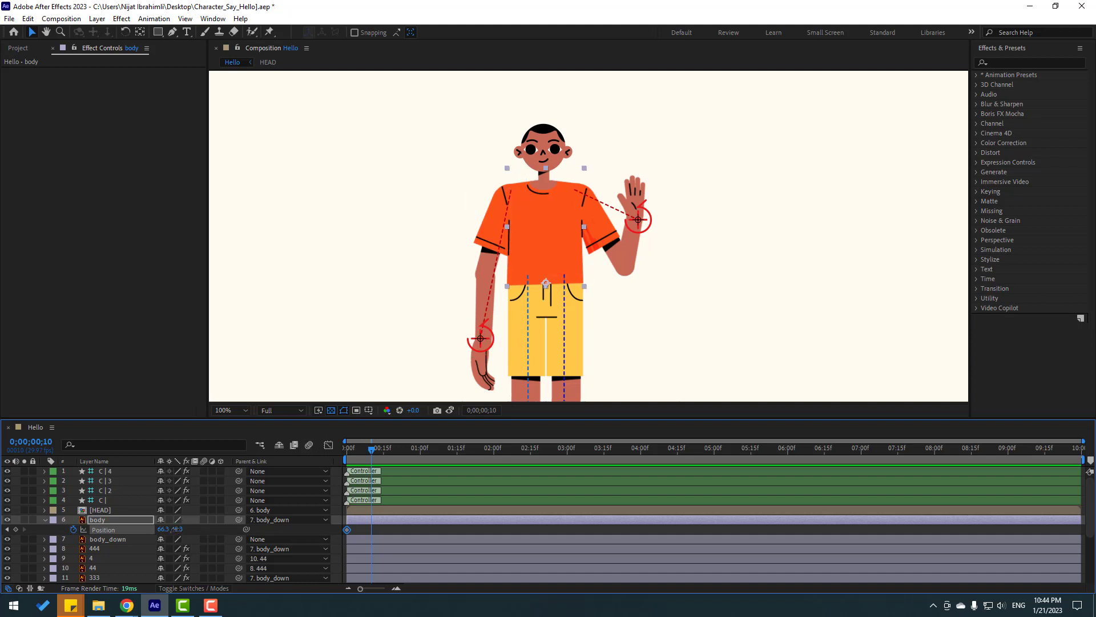
# Step: Keyframe the body's vertical Position at 56.3 on frame 10, 49.3 on frame 20 and 53.3 at 0;00;01;00
pyautogui.moveTo(176, 530); pyautogui.dragTo(176, 529)
pyautogui.press('space')
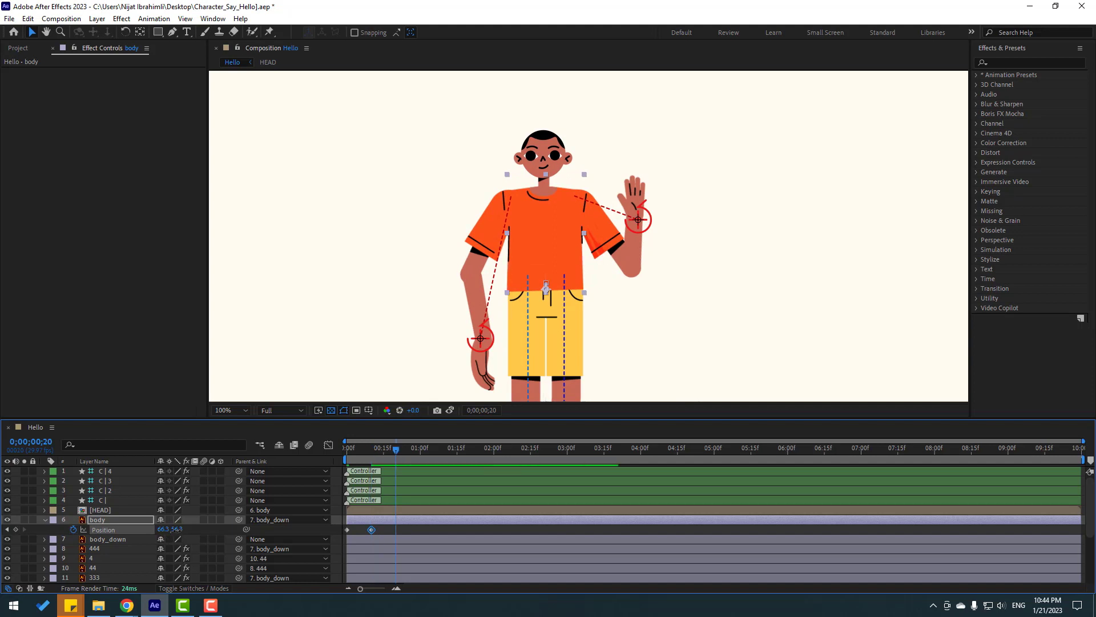
pyautogui.moveTo(176, 529); pyautogui.dragTo(172, 531)
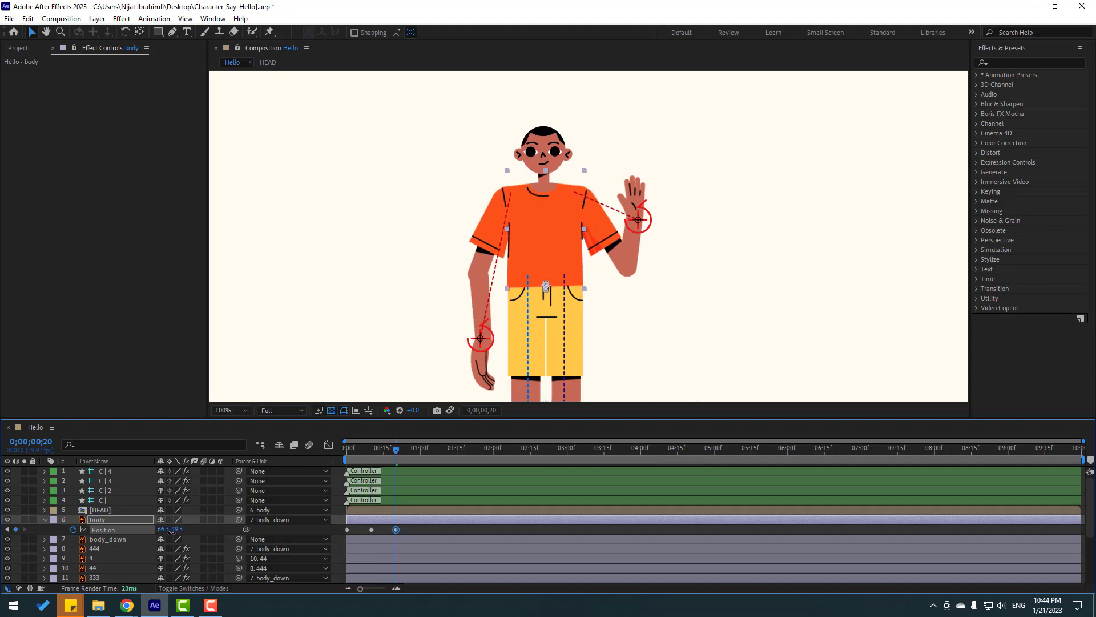
pyautogui.press('space')
pyautogui.moveTo(177, 530); pyautogui.dragTo(177, 530)
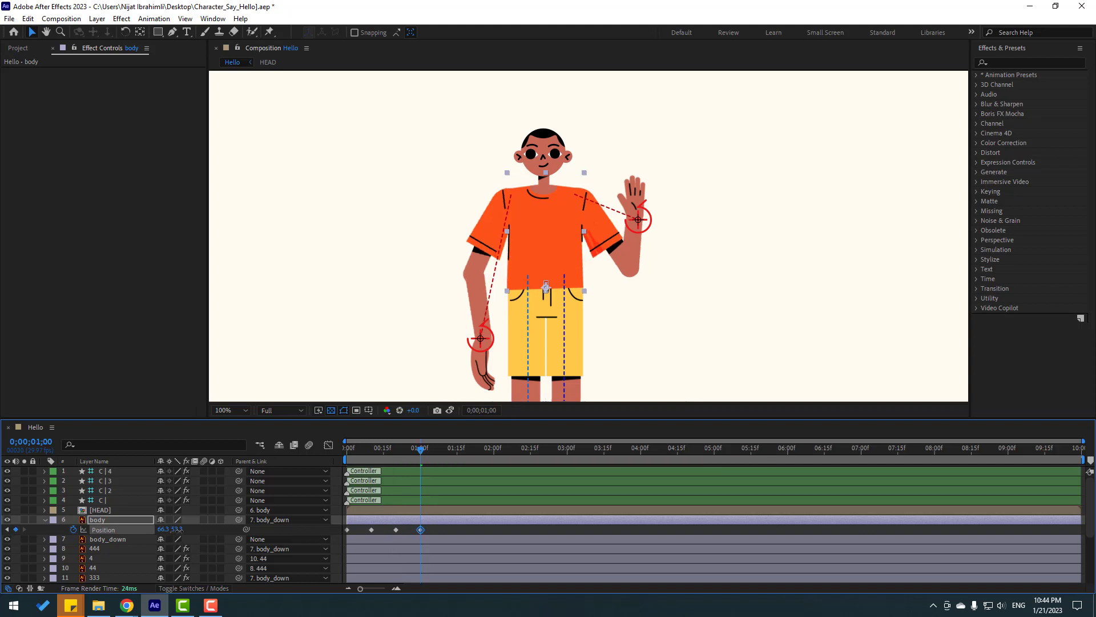
# Step: Apply Easy Ease to all four Position keyframes of the body layer and preview the motion
pyautogui.moveTo(358, 533); pyautogui.dragTo(434, 537)
pyautogui.rightClick(346, 529)
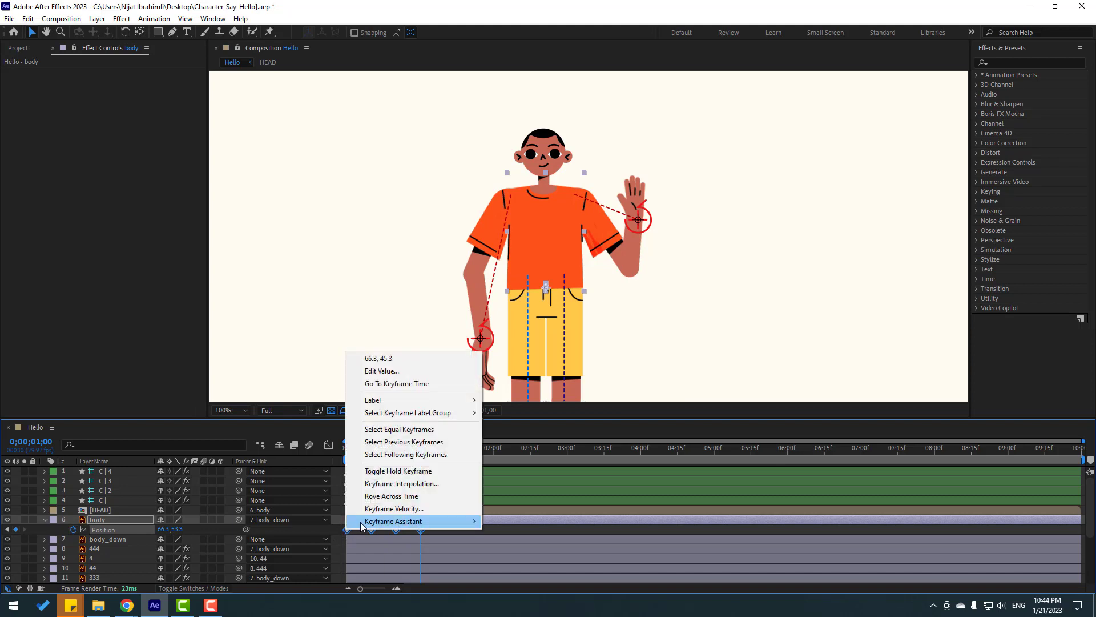
pyautogui.moveTo(400, 520)
pyautogui.click(510, 458)
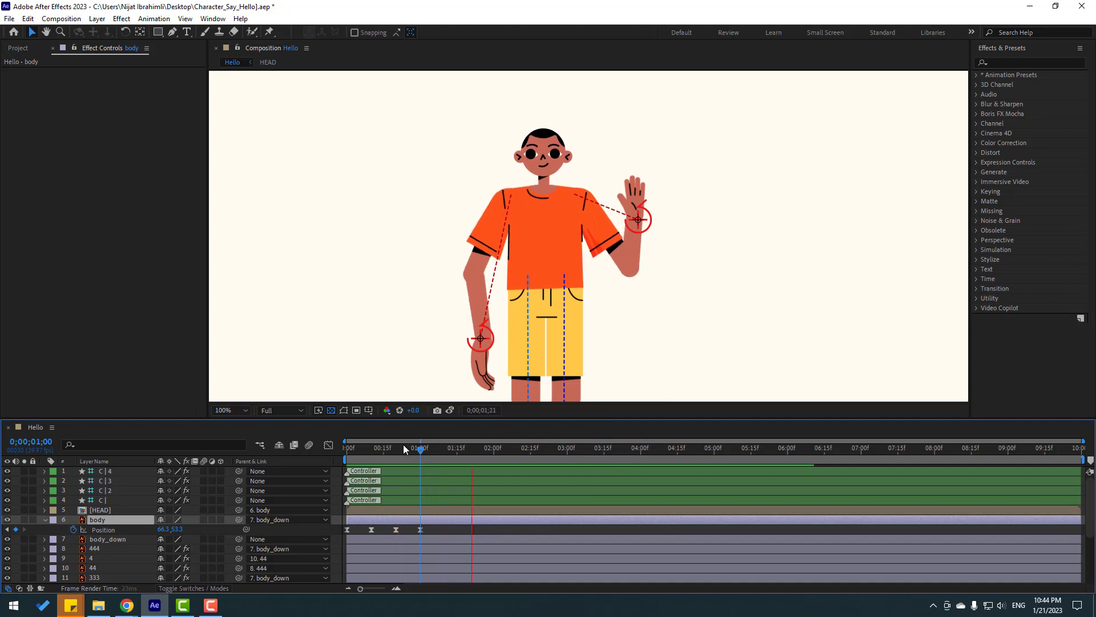
pyautogui.press('space')
# Step: Keyframe the body layer's Rotation from 0° at 0;00;00;00 to -5° at 0;00;00;15
pyautogui.press('Home')
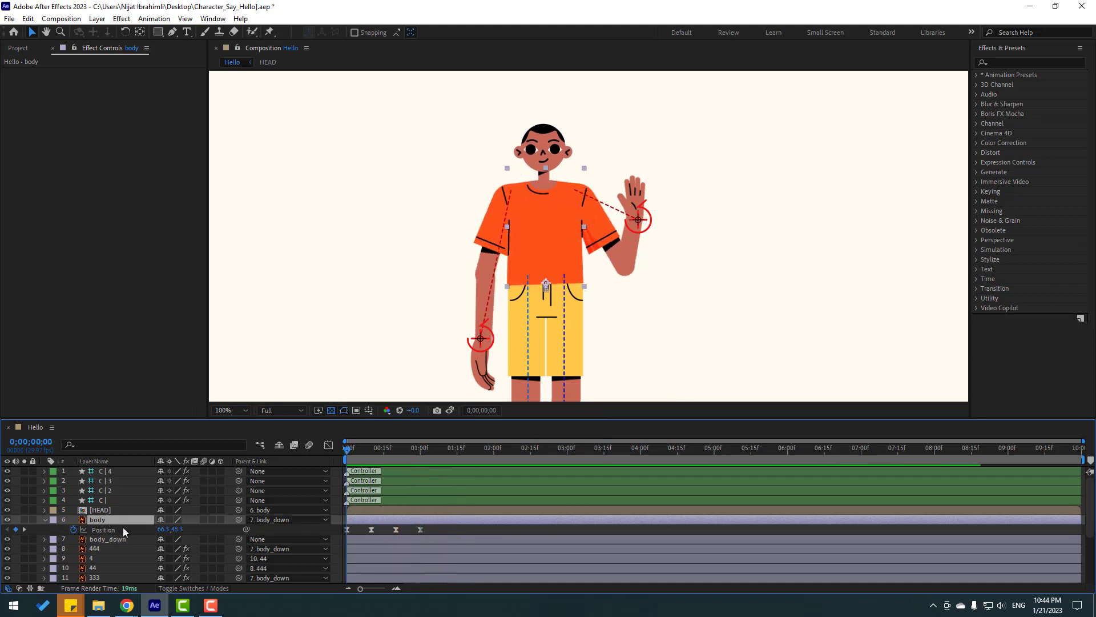
pyautogui.hotkey('shift', 'r')
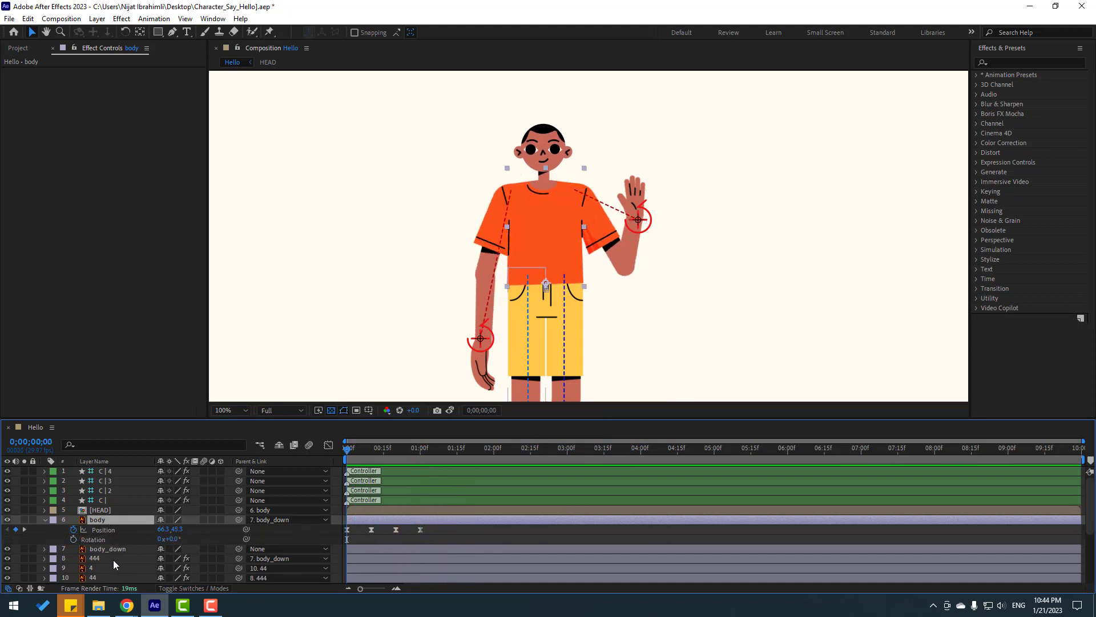
pyautogui.click(73, 539)
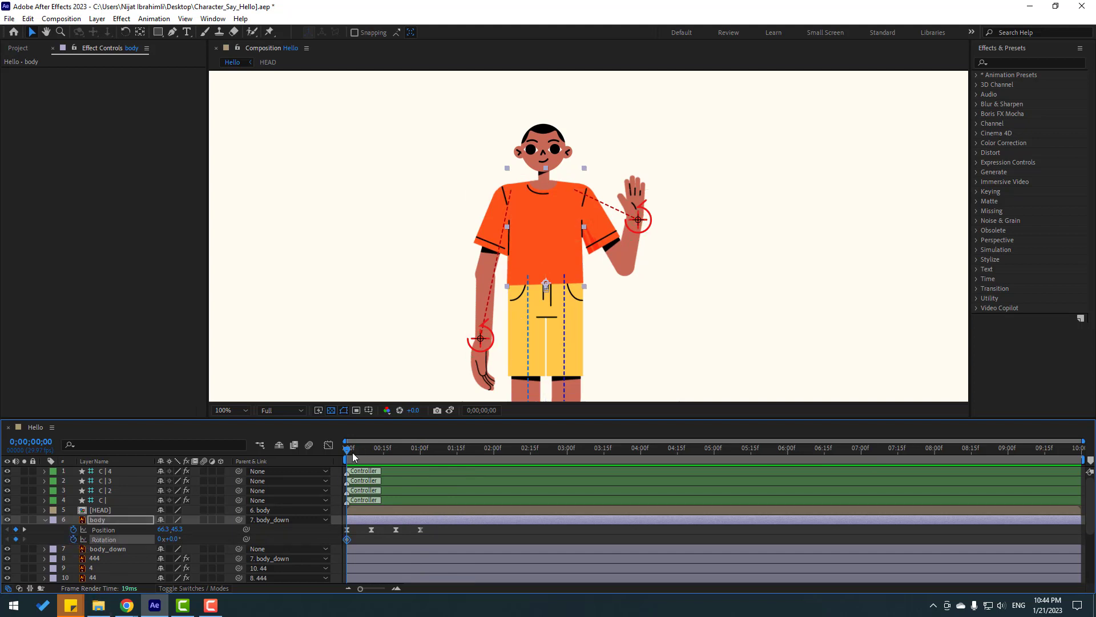
pyautogui.moveTo(355, 451); pyautogui.dragTo(383, 454)
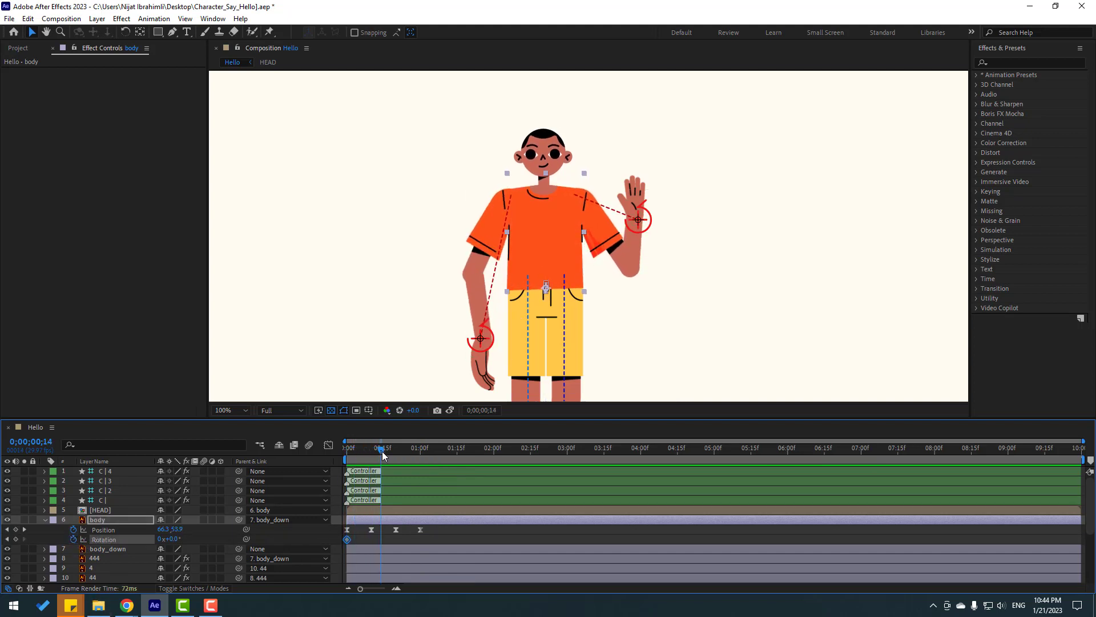
pyautogui.write('3')
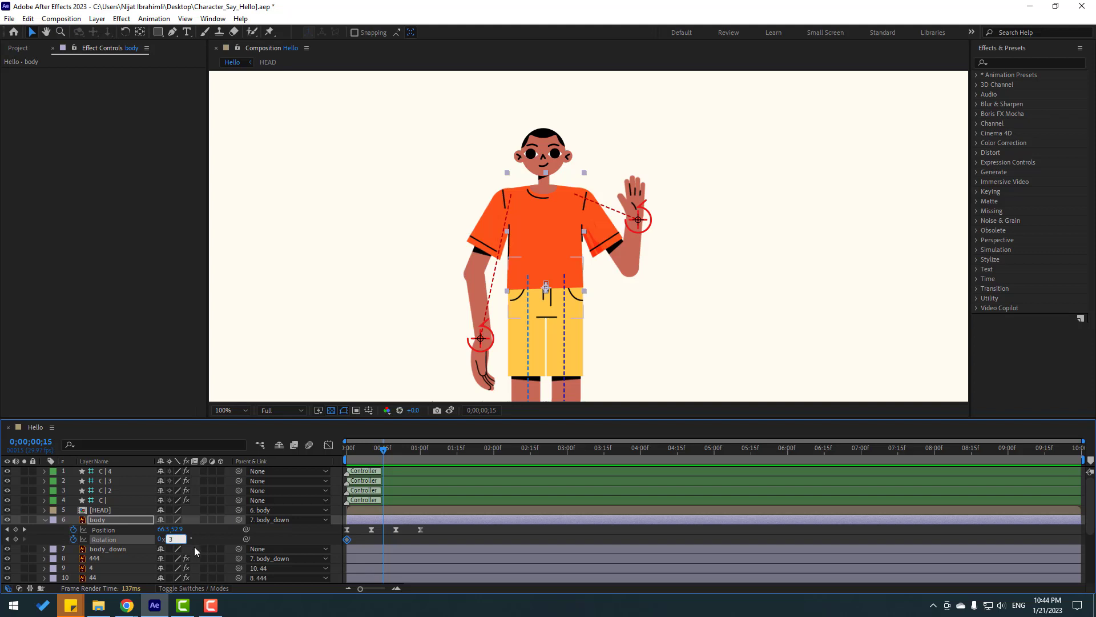
pyautogui.press('Return')
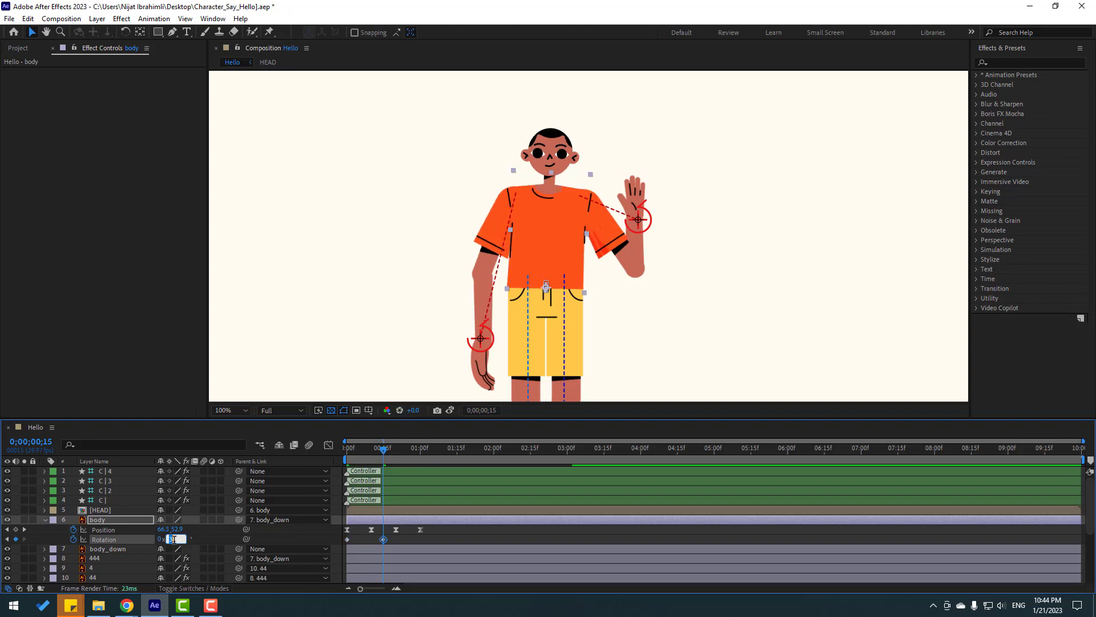
pyautogui.write('-5')
pyautogui.press('Return')
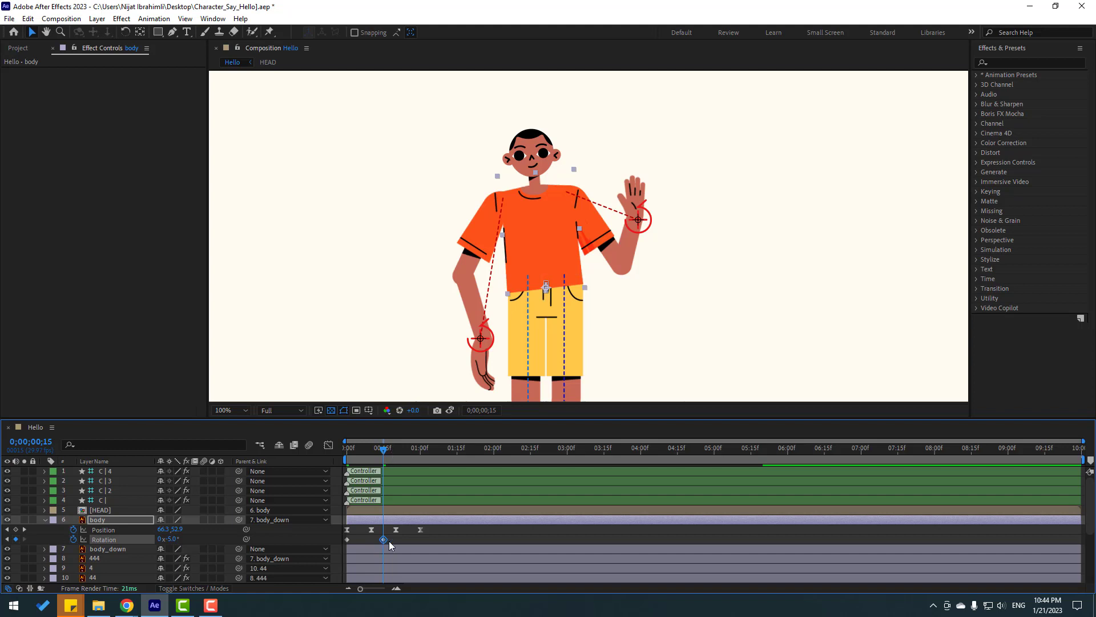
# Step: Move the body's second Rotation keyframe slightly past the third Position keyframe, and Easy Ease both Rotation keyframes
pyautogui.moveTo(383, 539); pyautogui.dragTo(403, 540)
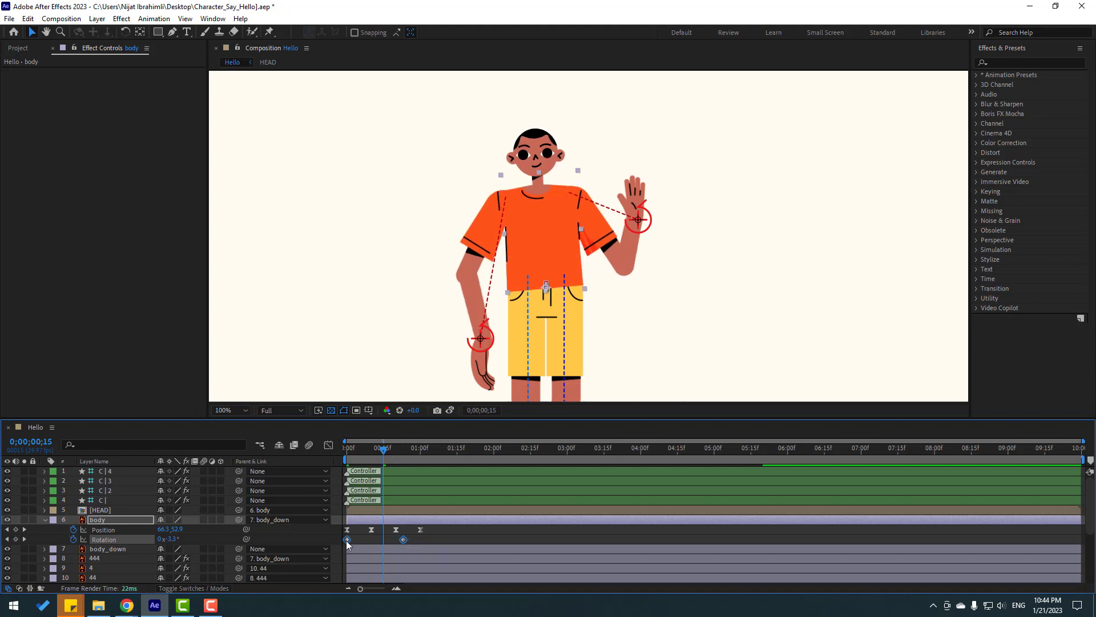
pyautogui.rightClick(346, 544)
pyautogui.moveTo(405, 594)
pyautogui.click(514, 457)
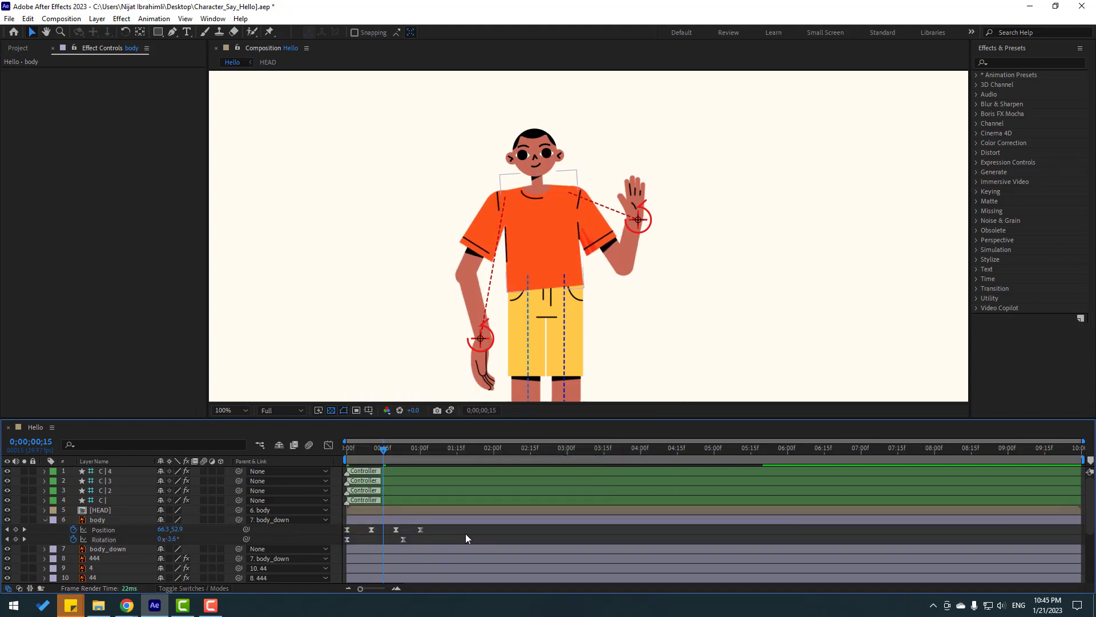
pyautogui.press('space')
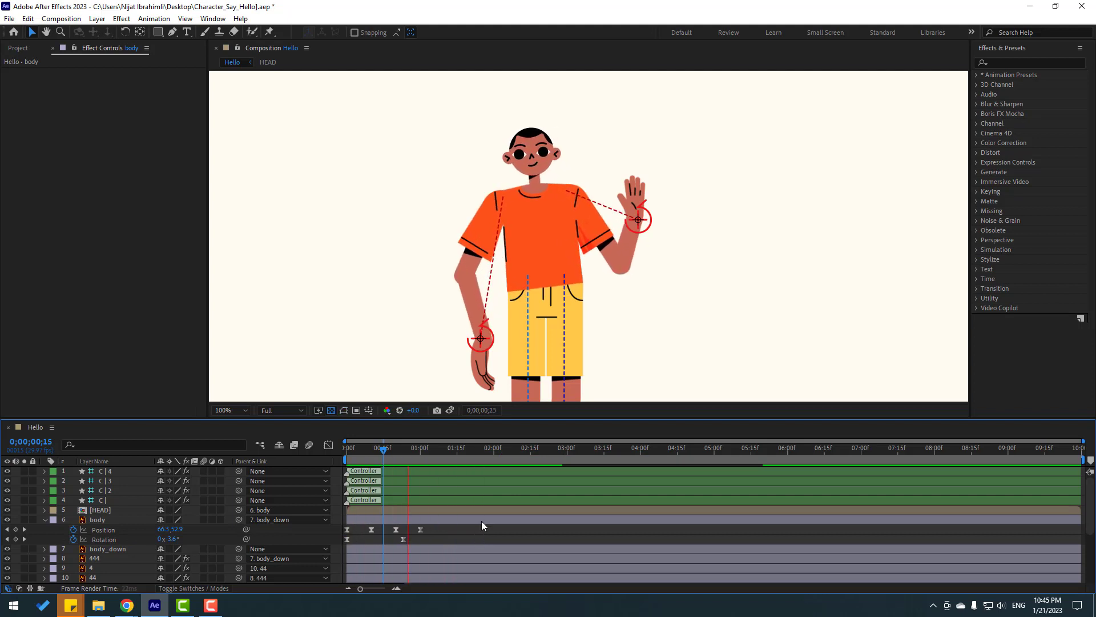
pyautogui.press('space')
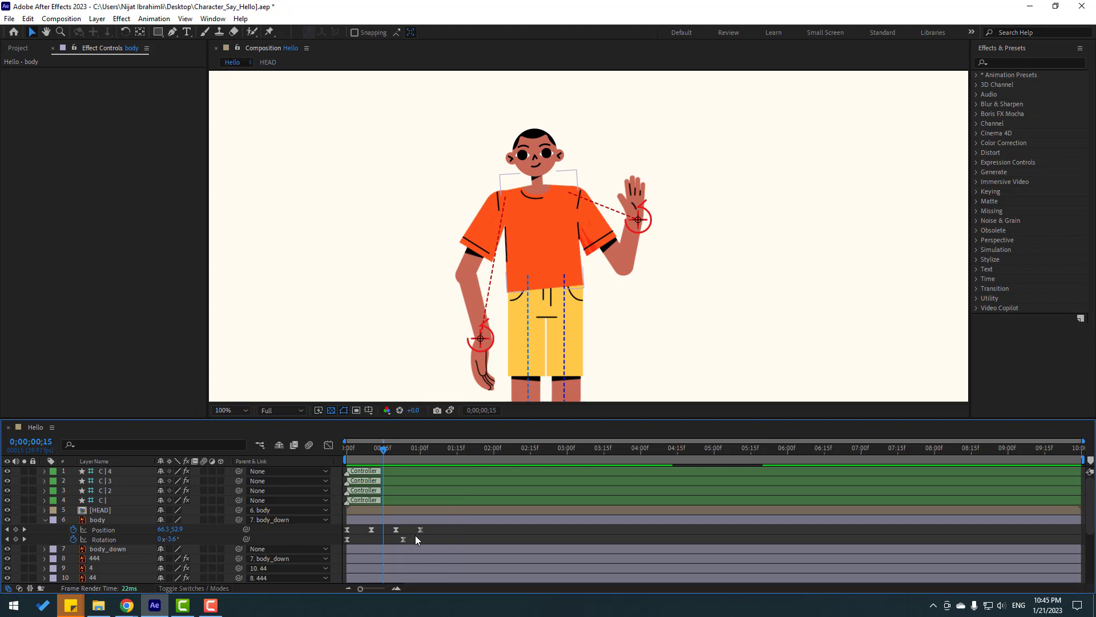
# Step: Compress the body's four Position keyframes proportionally so the last aligns with the second Rotation keyframe, and preview the animation
pyautogui.moveTo(427, 524); pyautogui.dragTo(336, 532)
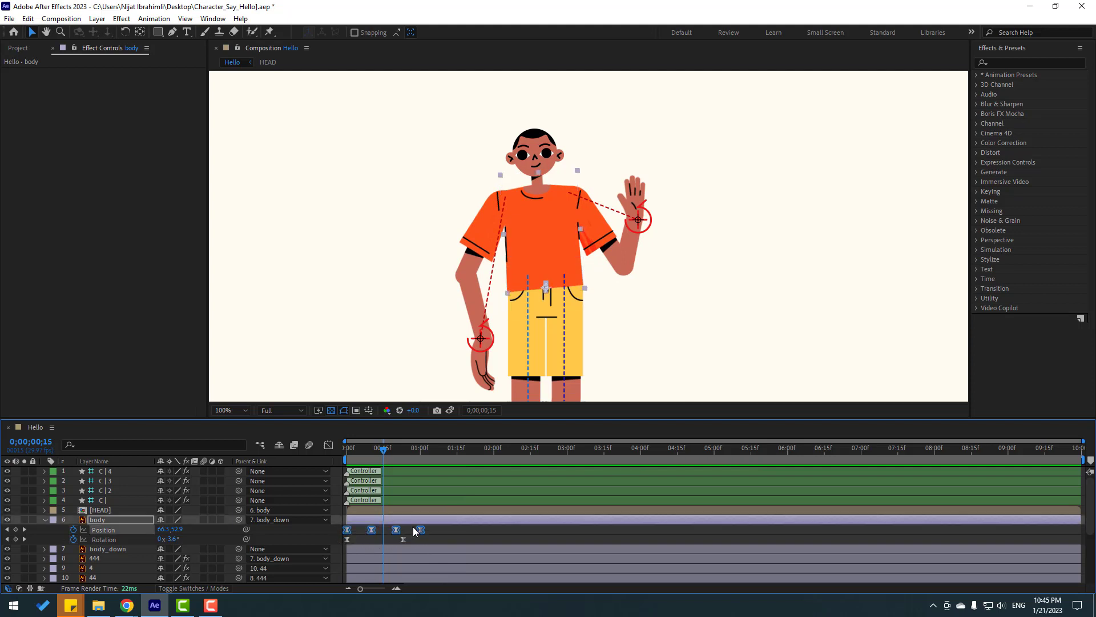
pyautogui.moveTo(413, 534); pyautogui.dragTo(407, 533)
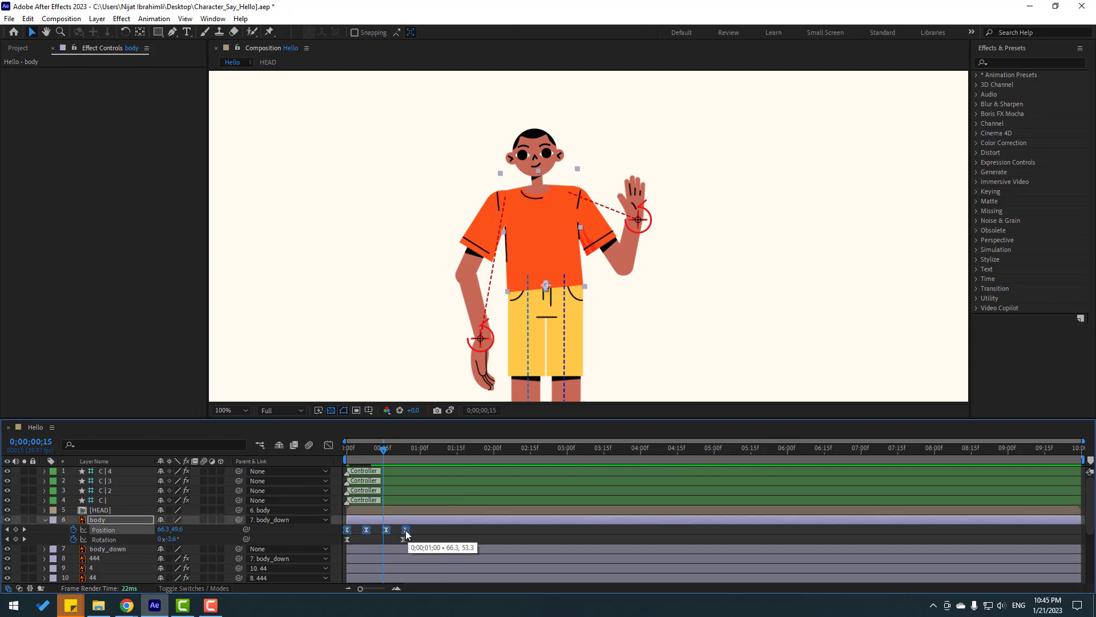
pyautogui.click(422, 532)
pyautogui.press('space')
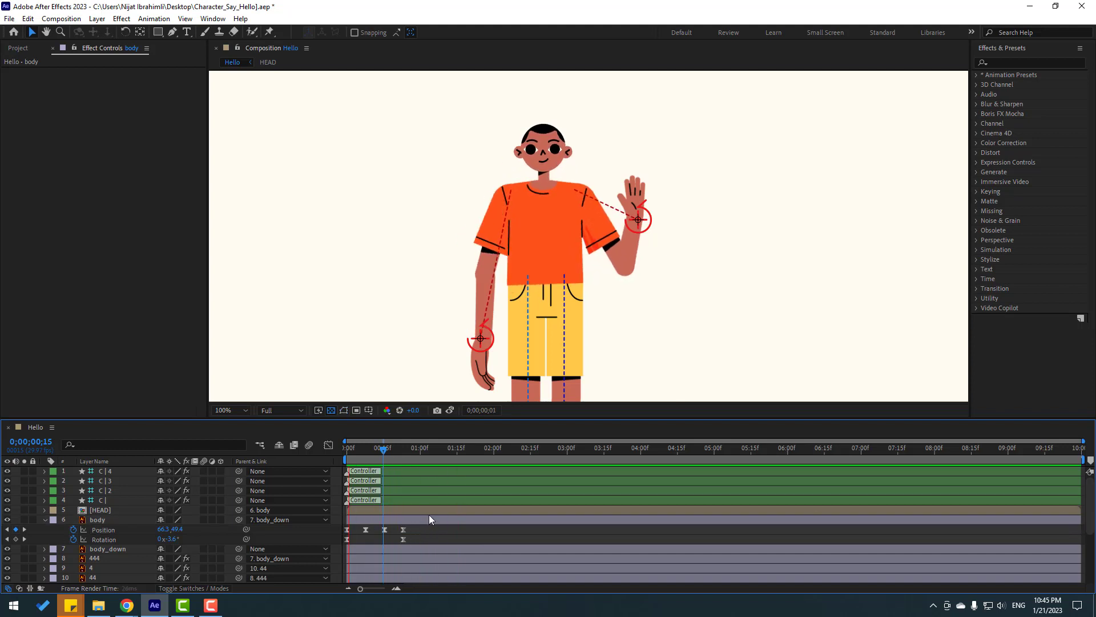
pyautogui.press('space')
pyautogui.press('space')
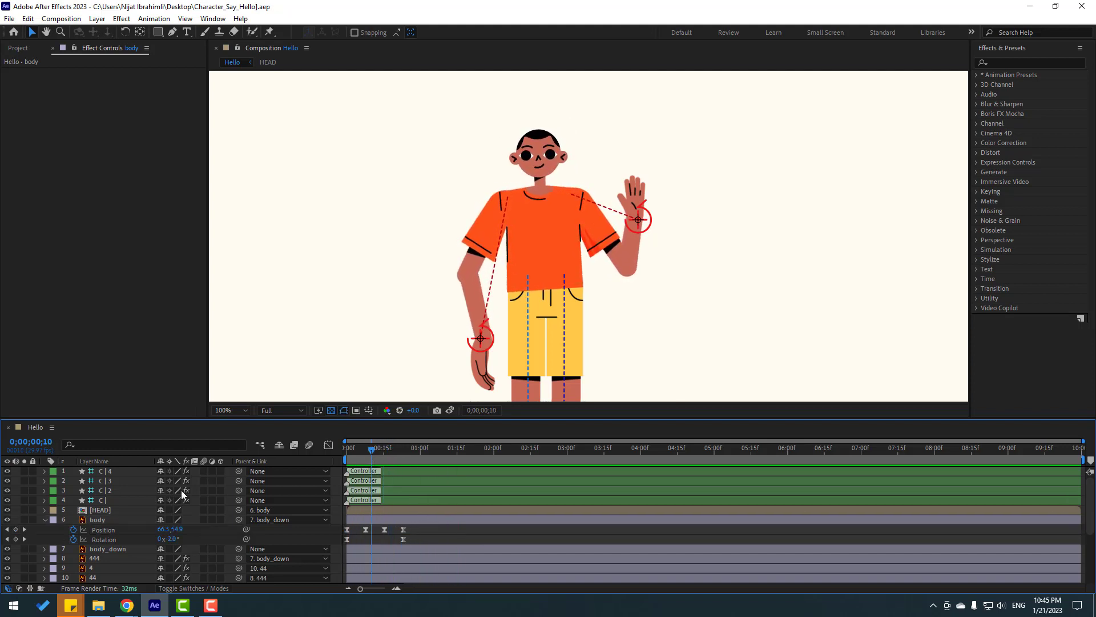
# Step: Keyframe the raised hand's controller C | 2 at 0;00;00;00 with its Position lowered to 1179.6, 403.7
pyautogui.click(642, 227)
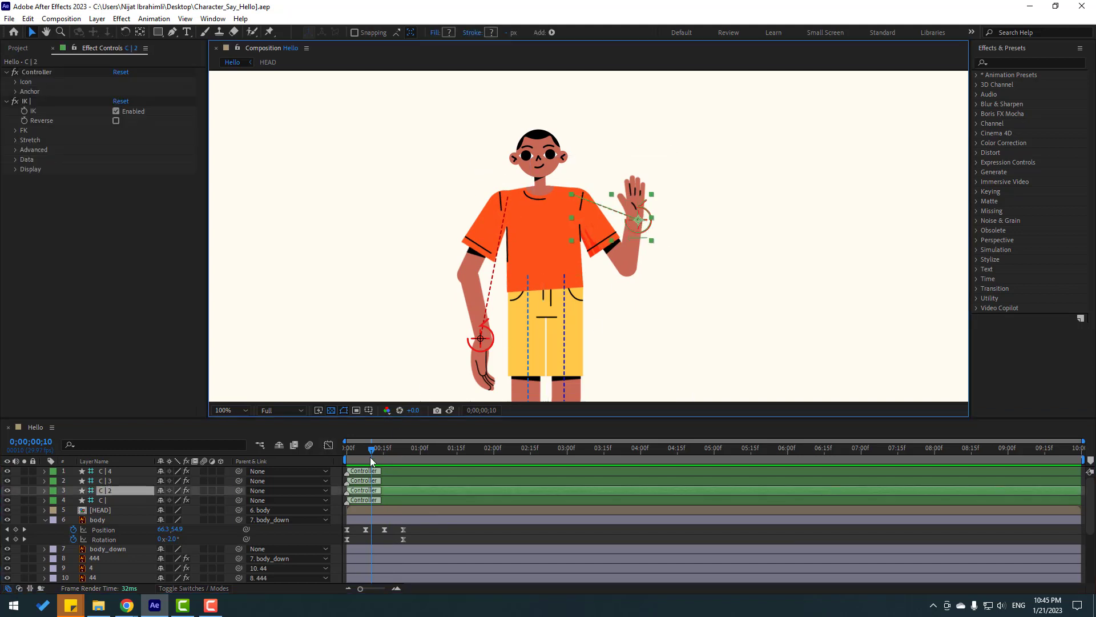
pyautogui.moveTo(370, 452); pyautogui.dragTo(339, 456)
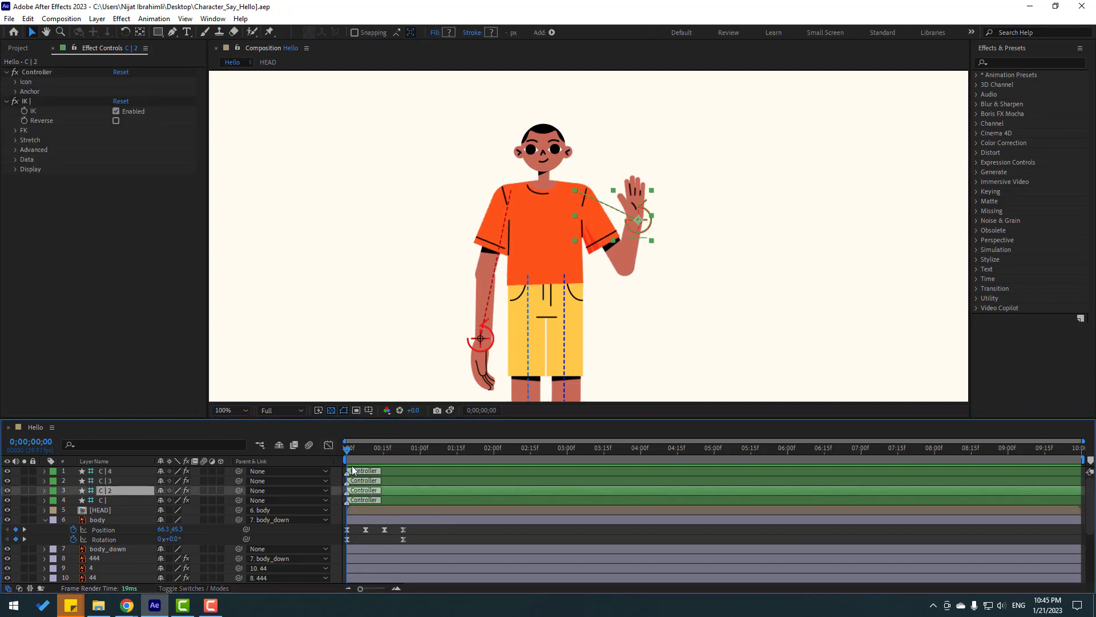
pyautogui.press('p')
pyautogui.click(73, 500)
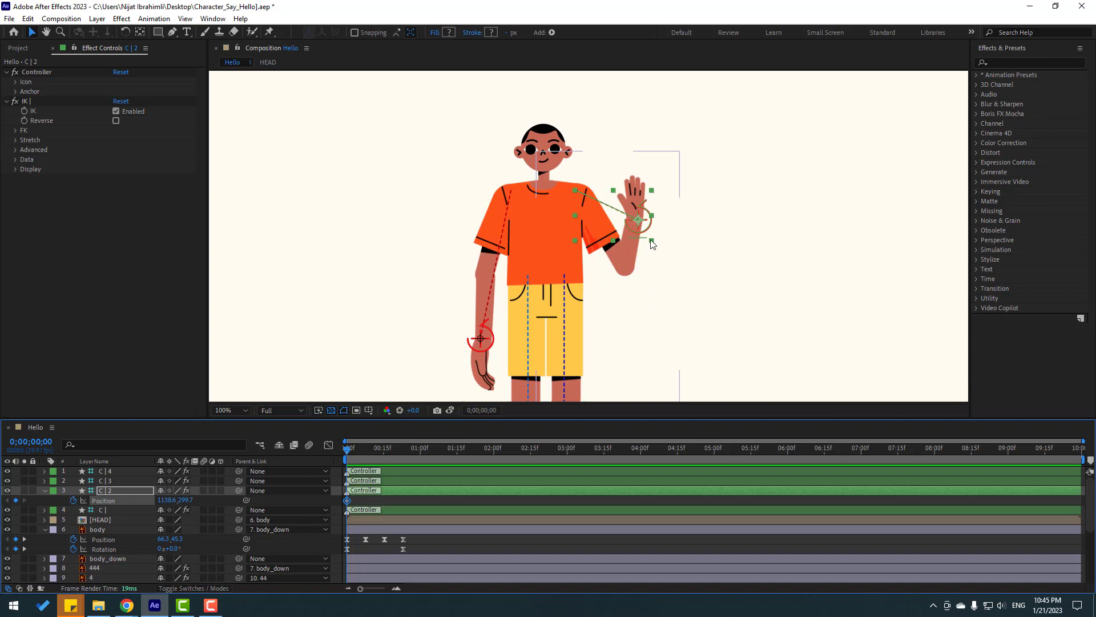
pyautogui.moveTo(648, 223); pyautogui.dragTo(670, 284)
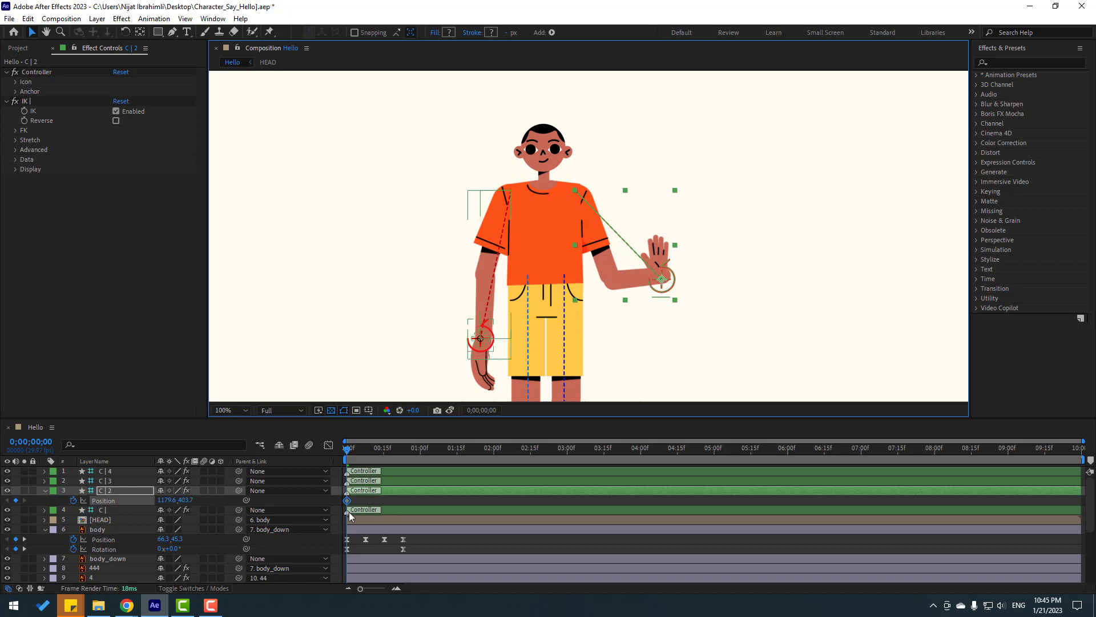
# Step: Add a Rotation keyframe of 79° to controller C | 2 at 0;00;00;00
pyautogui.hotkey('shift', 'r')
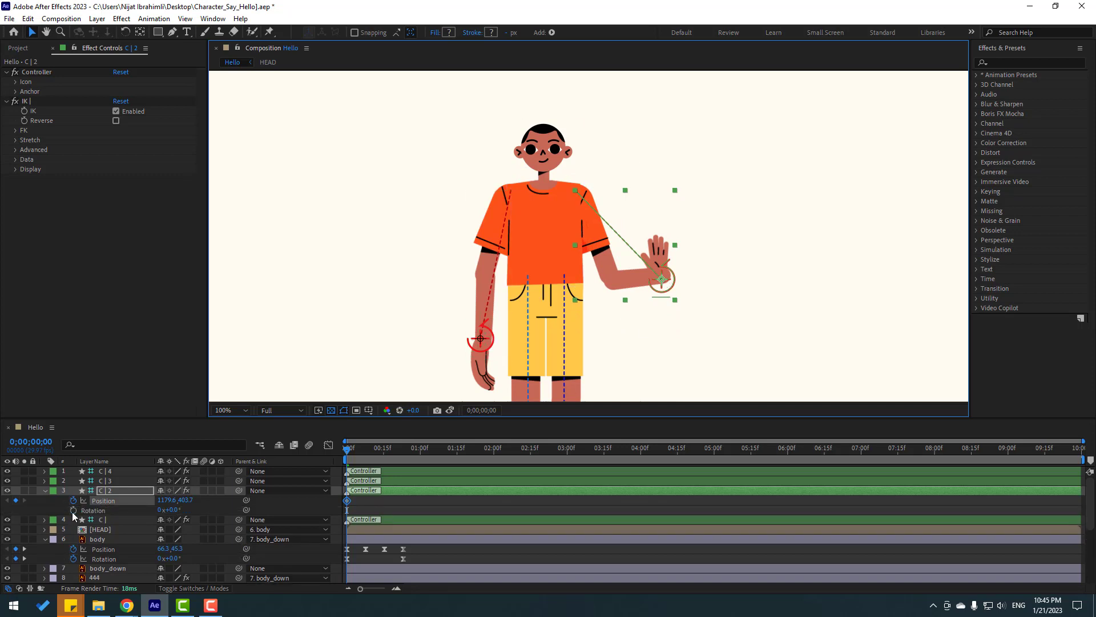
pyautogui.click(94, 509)
pyautogui.moveTo(176, 515); pyautogui.dragTo(222, 513)
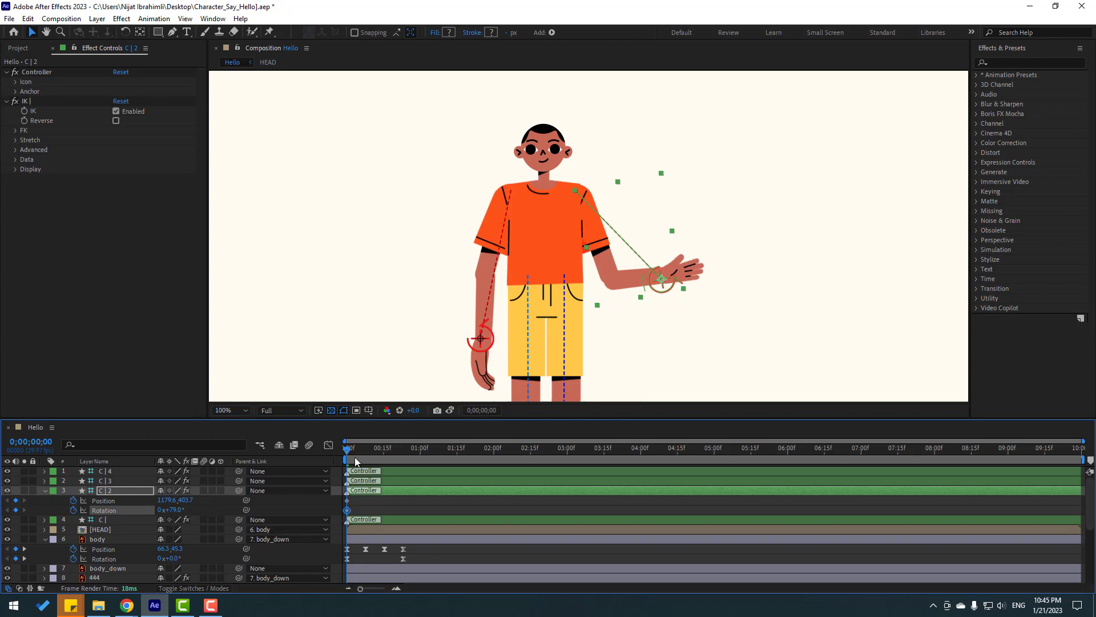
# Step: Keyframe C | 2 at 0;00;00;15 with Position 1146.6, 245.7 and Rotation -14°, and preview the arm raise
pyautogui.moveTo(358, 460); pyautogui.dragTo(383, 461)
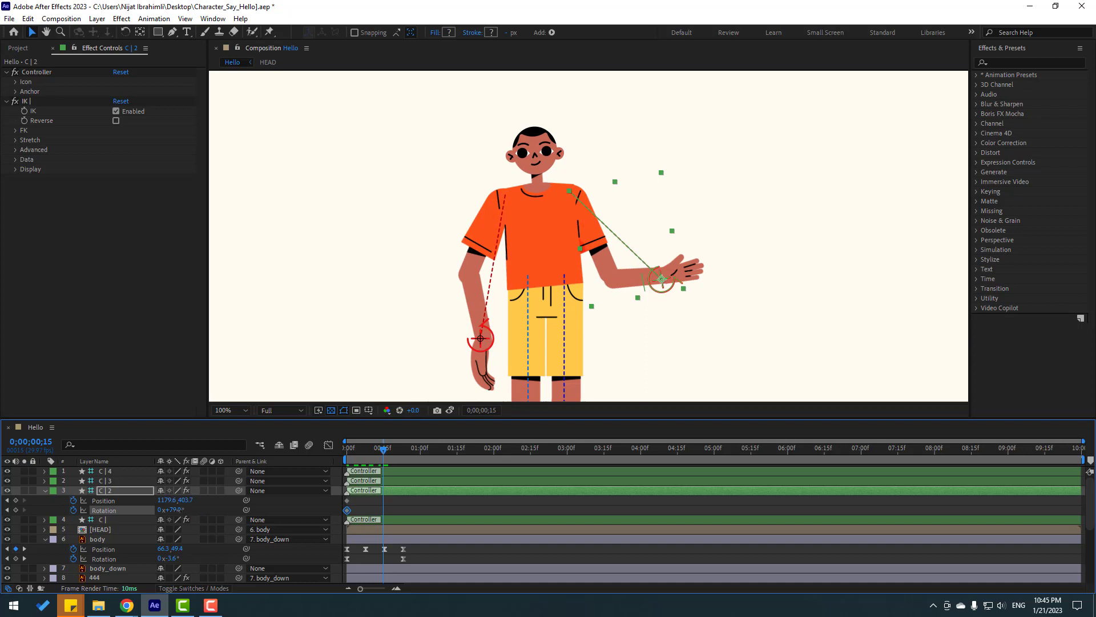
pyautogui.moveTo(175, 509); pyautogui.dragTo(88, 502)
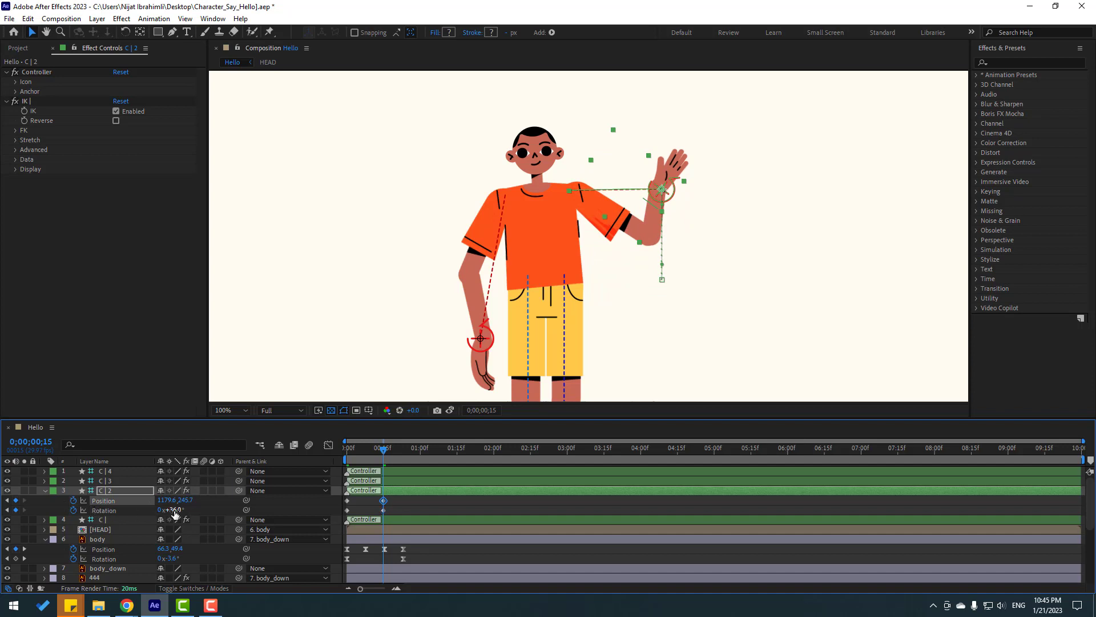
pyautogui.moveTo(172, 510); pyautogui.dragTo(146, 500)
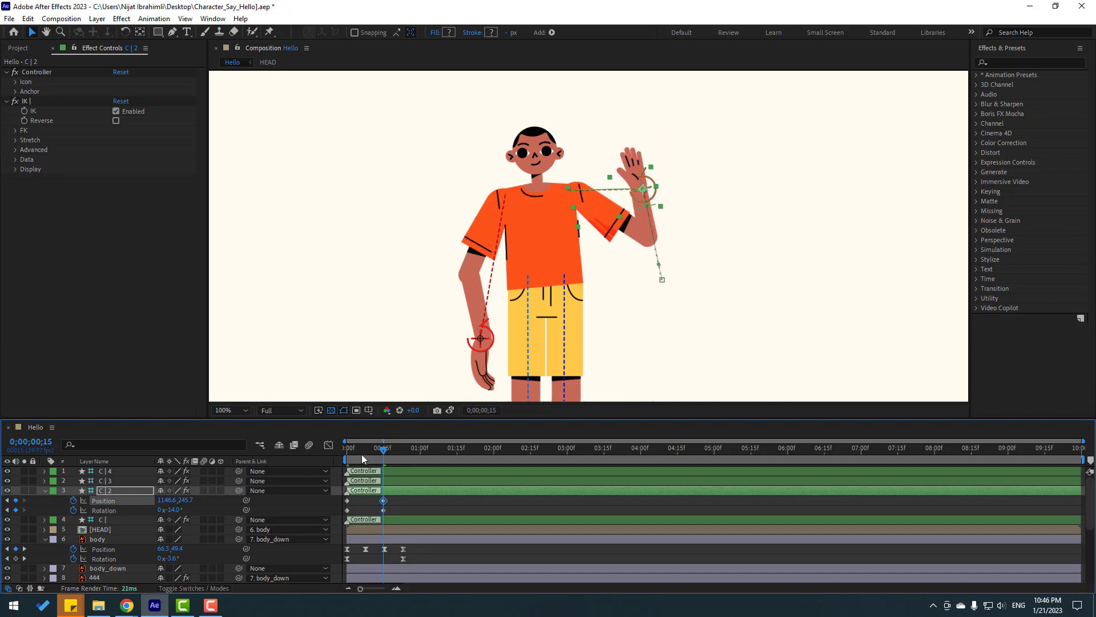
pyautogui.press('Home')
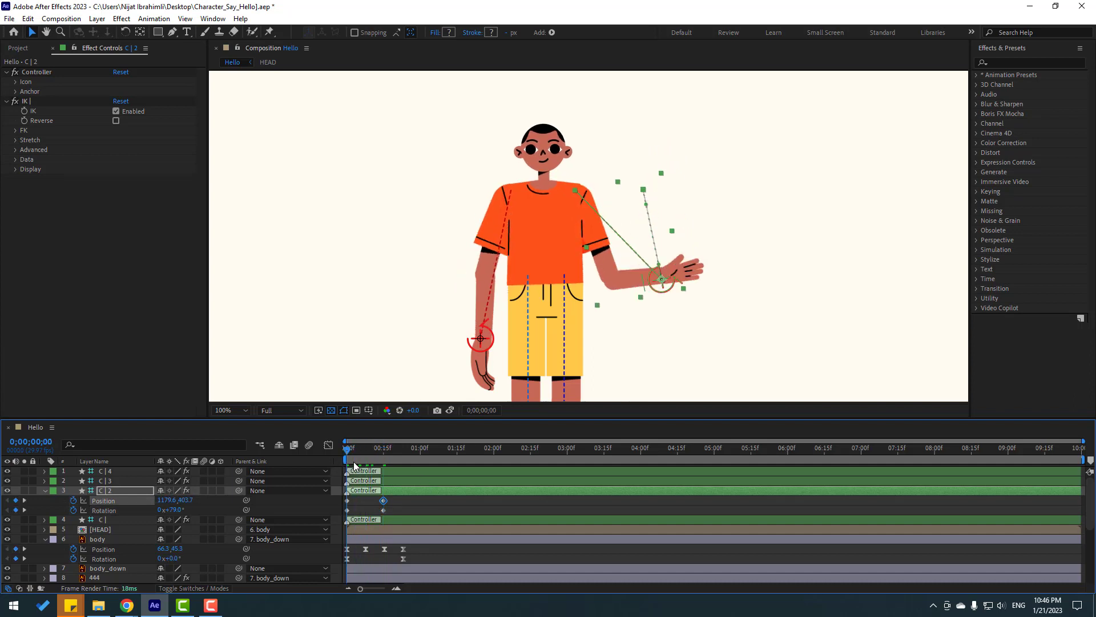
pyautogui.moveTo(354, 464); pyautogui.dragTo(382, 460)
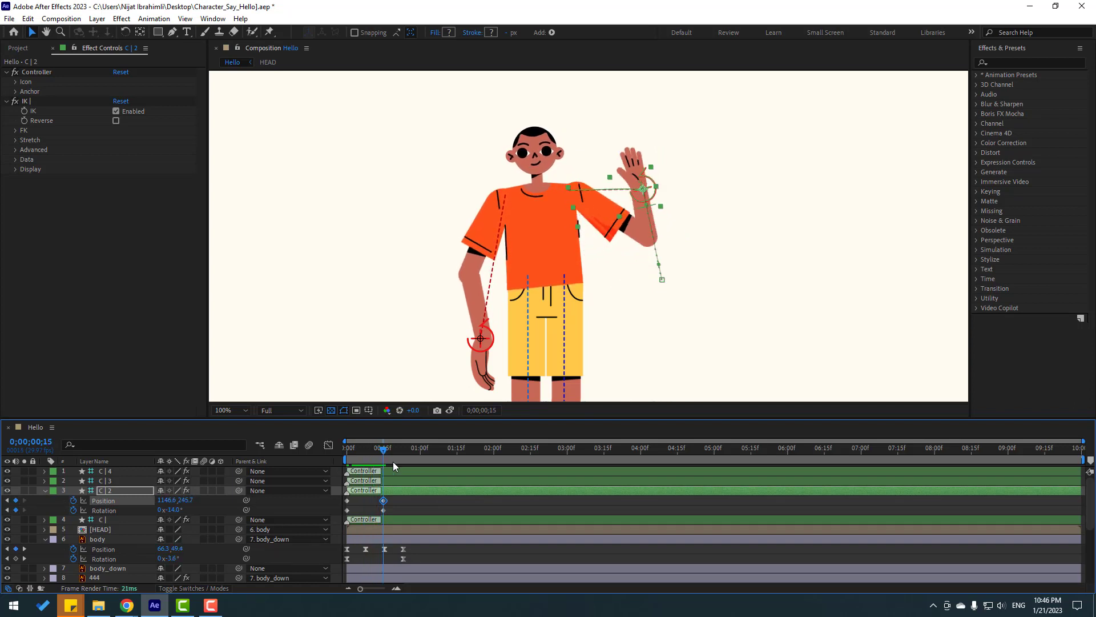
pyautogui.press('space')
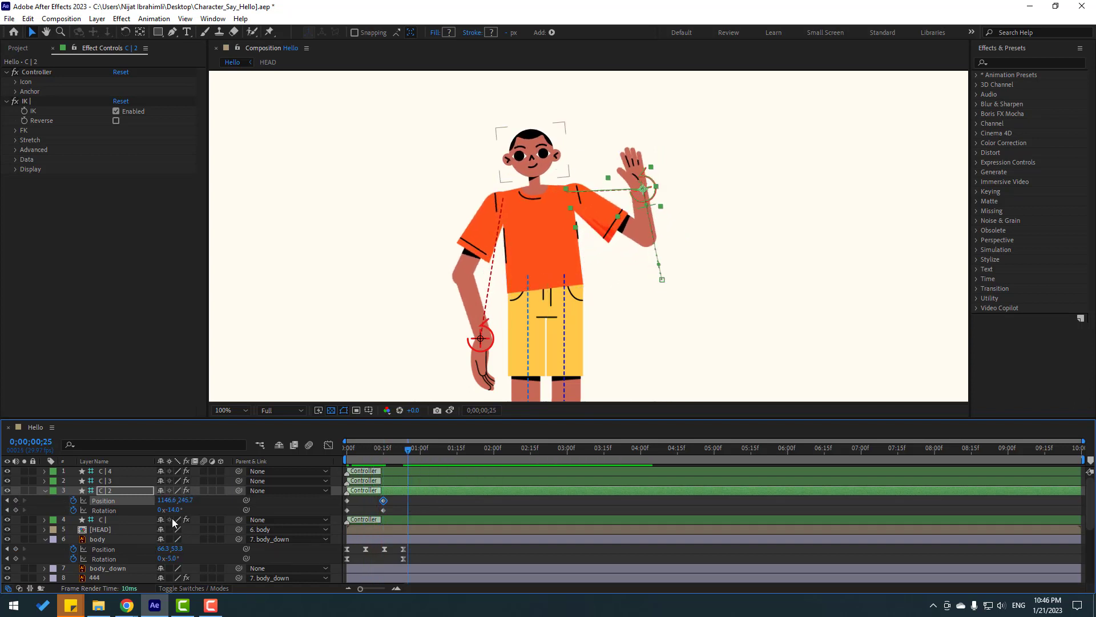
# Step: Add alternating wave keyframes for C | 2 every 10 frames through 0;00;01;25, ending at Position 1159.6, 245.7 and Rotation -25°, and preview them
pyautogui.moveTo(169, 502)
pyautogui.mouseDown()
pyautogui.moveTo(192, 498)
pyautogui.moveTo(181, 510)
pyautogui.moveTo(201, 513)
pyautogui.moveTo(148, 501)
pyautogui.moveTo(166, 514)
pyautogui.moveTo(150, 515)
pyautogui.moveTo(174, 508)
pyautogui.moveTo(189, 524)
pyautogui.moveTo(203, 514)
pyautogui.moveTo(147, 504)
pyautogui.moveTo(162, 510)
pyautogui.mouseUp()
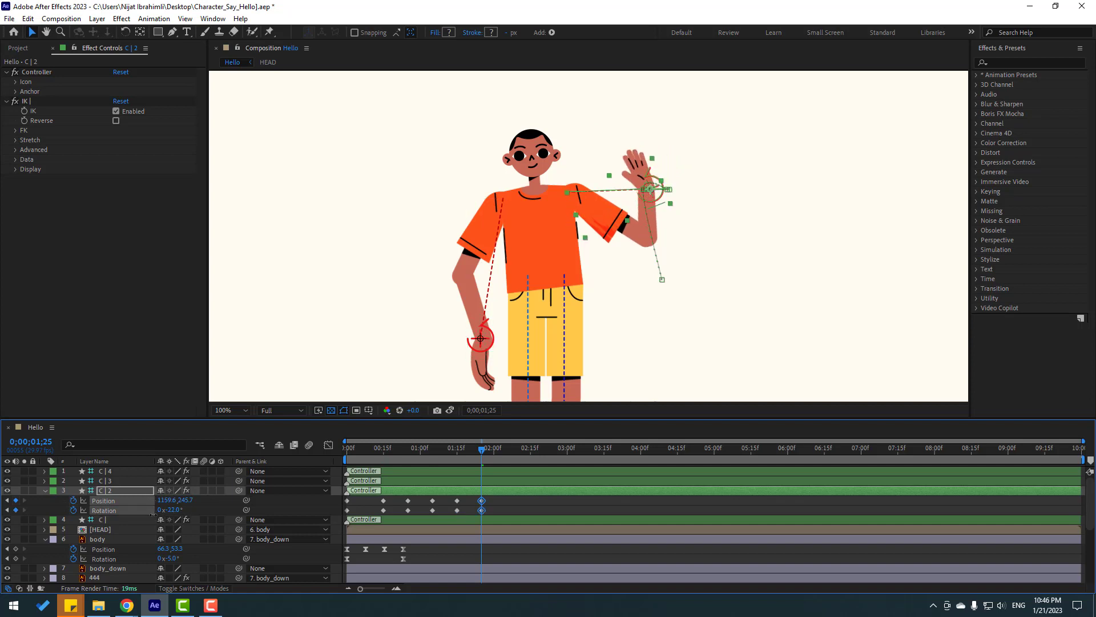
pyautogui.click(151, 514)
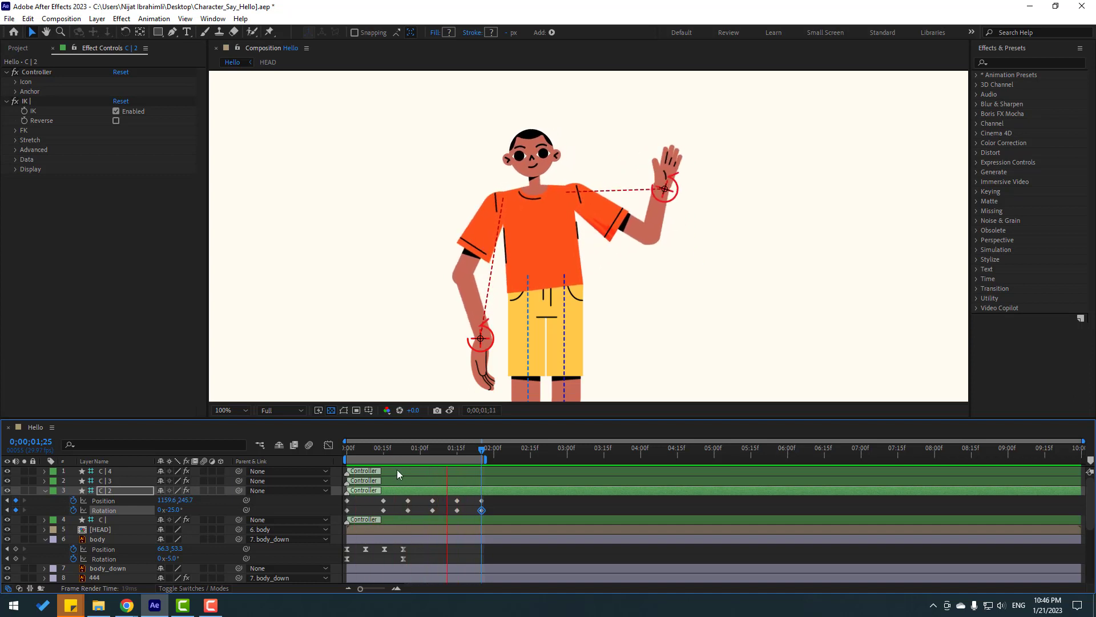
pyautogui.click(476, 448)
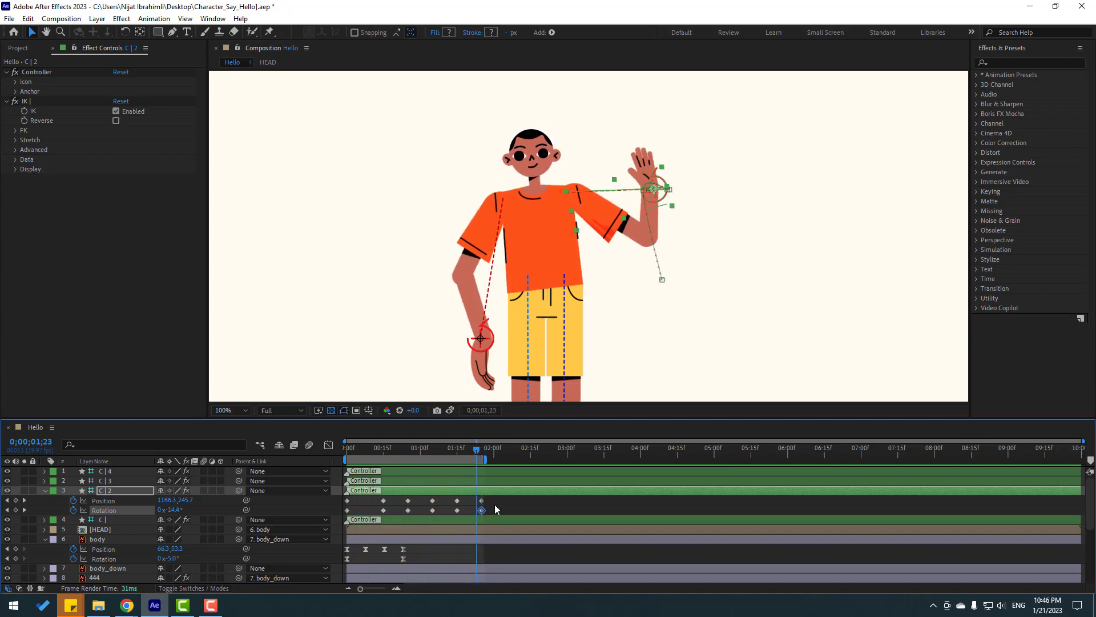
# Step: Apply Easy Ease to all Position and Rotation keyframes of C | 2 and preview the wave
pyautogui.moveTo(495, 504); pyautogui.dragTo(343, 524)
pyautogui.rightClick(408, 501)
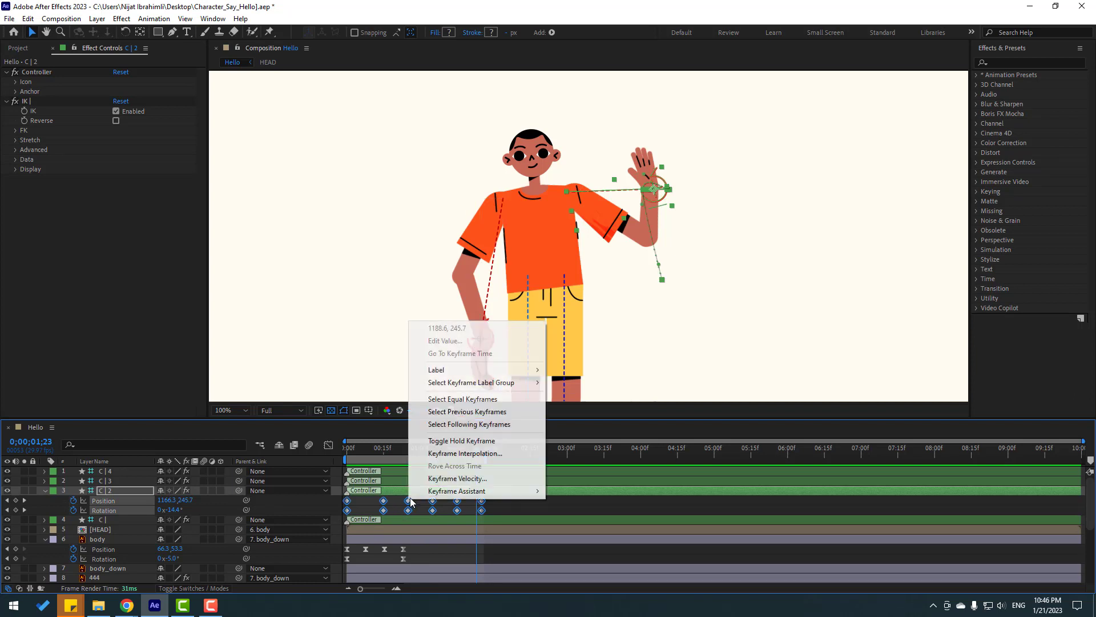
pyautogui.moveTo(456, 491)
pyautogui.click(577, 524)
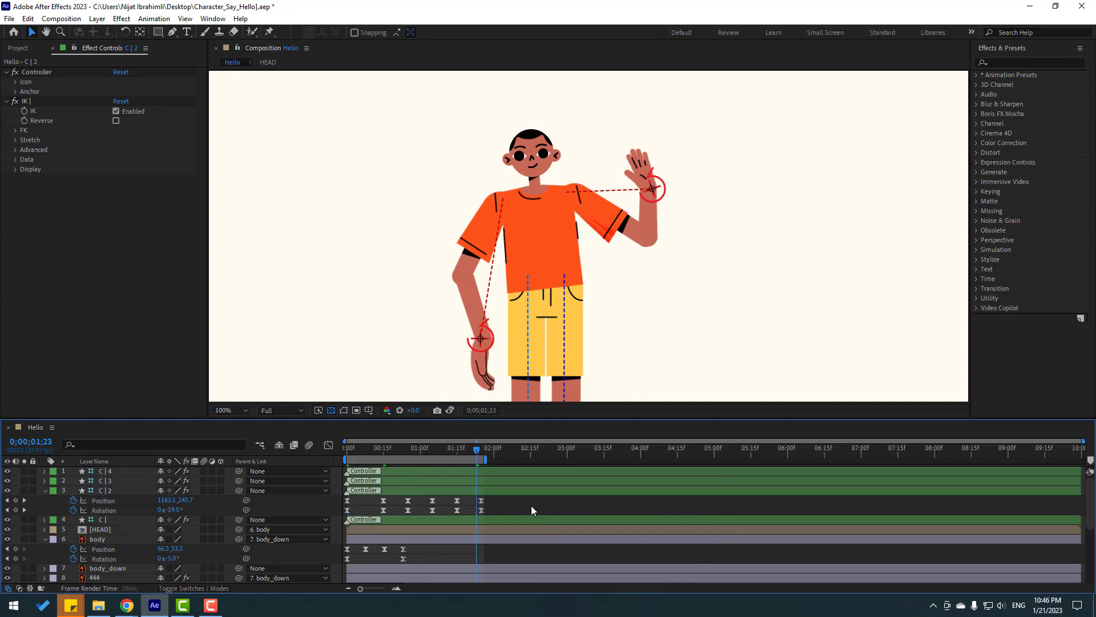
pyautogui.press('space')
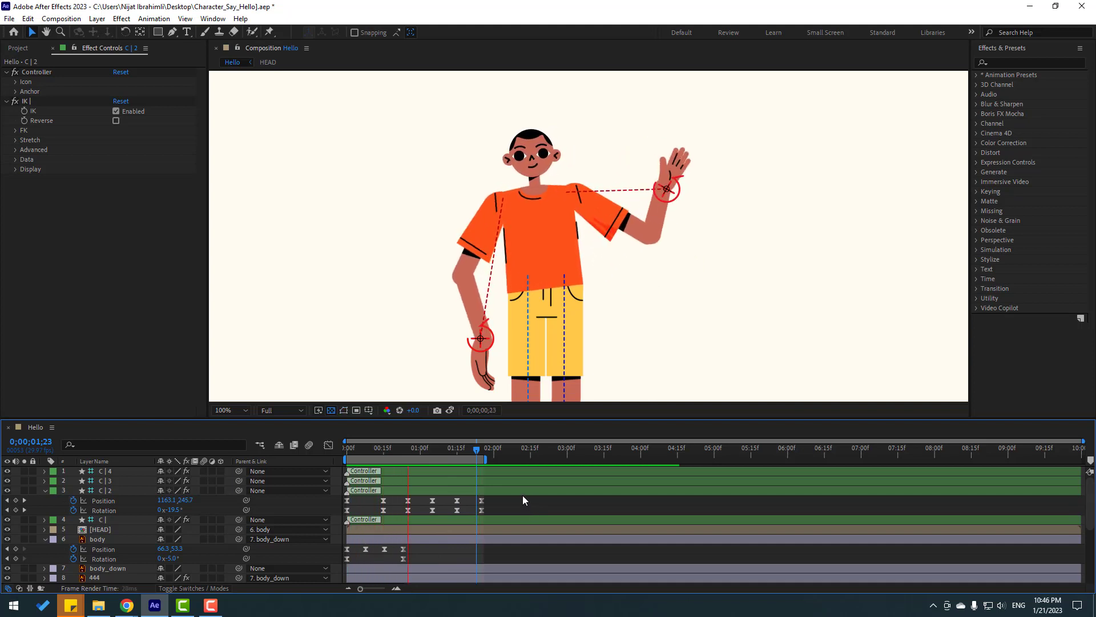
# Step: Keyframe the body_down layer's Rotation from 0° at 0;00;00;00 to -3° at 0;00;00;23
pyautogui.moveTo(413, 451); pyautogui.dragTo(256, 474)
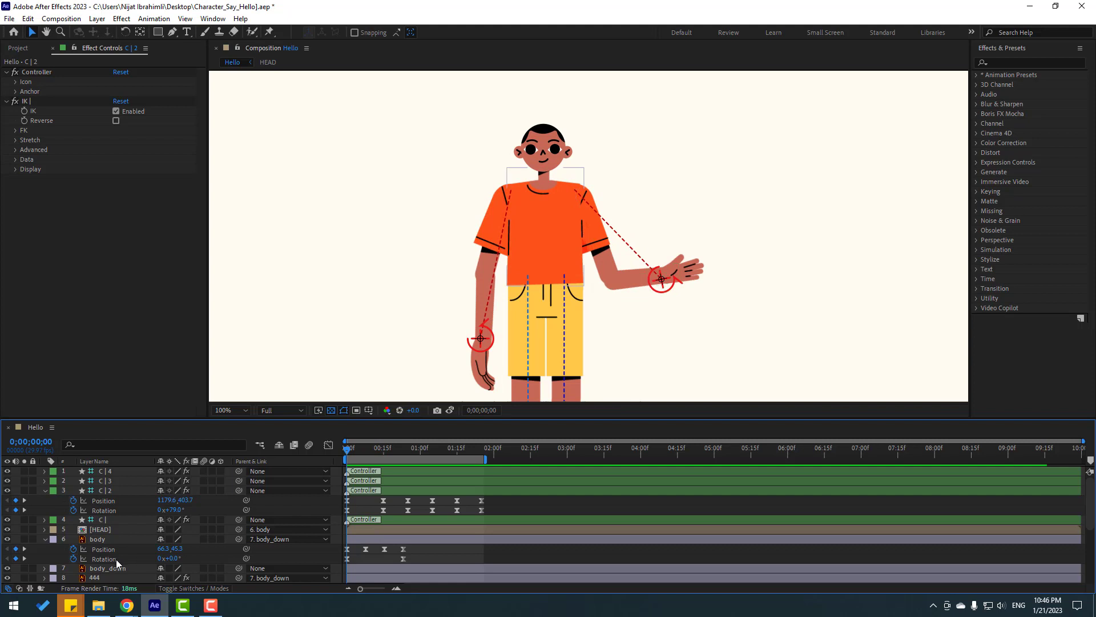
pyautogui.click(102, 568)
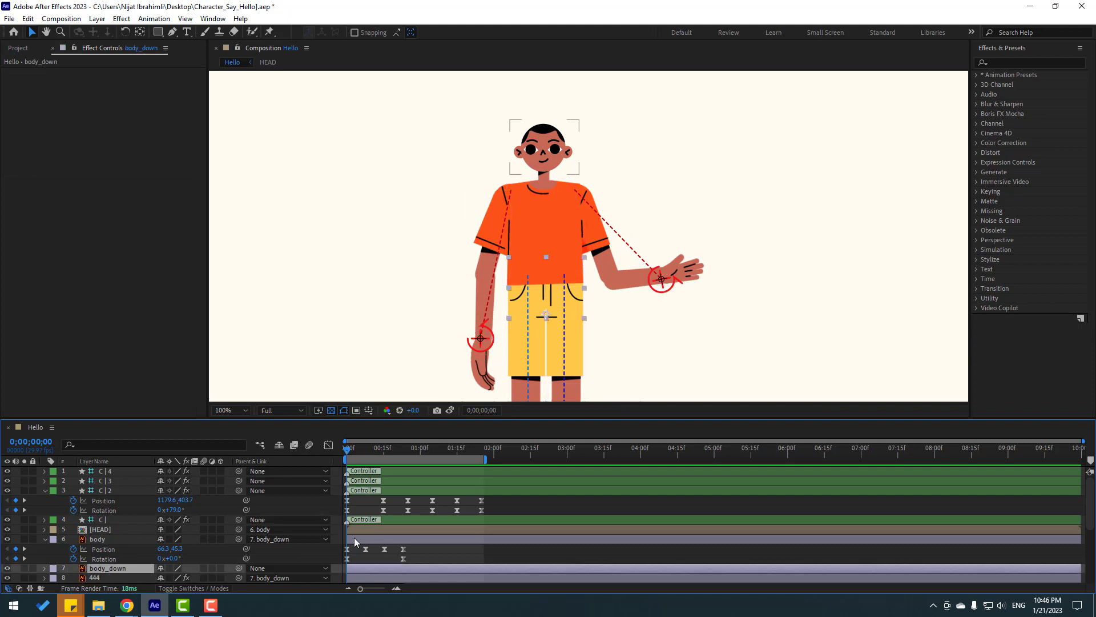
pyautogui.press('p')
pyautogui.scroll(-1, 191, 540)
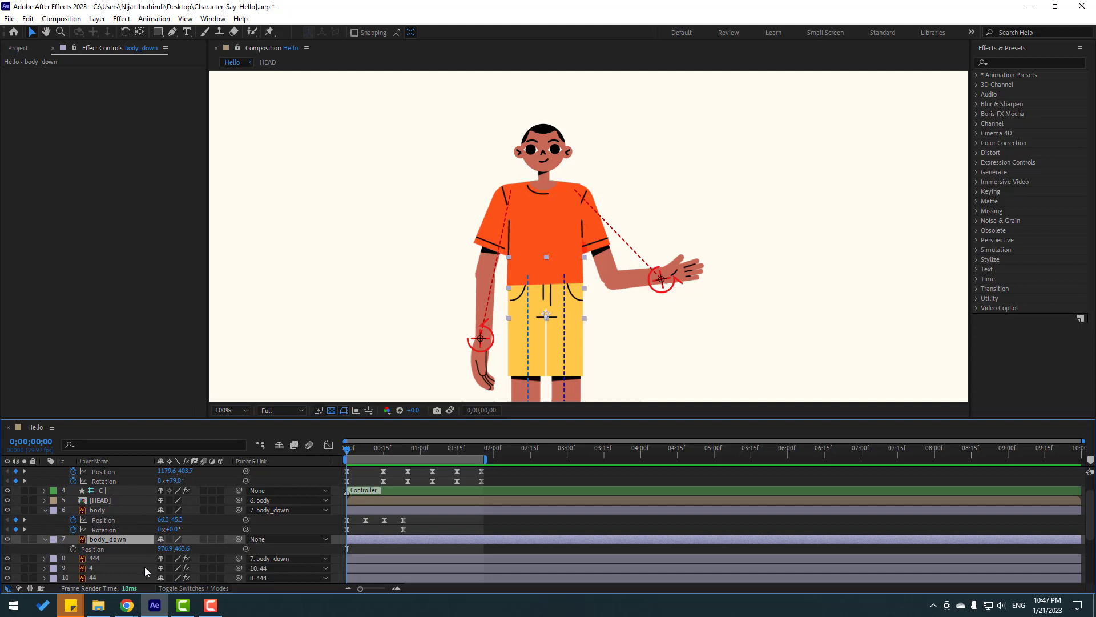
pyautogui.hotkey('alt', 'shift', 'r')
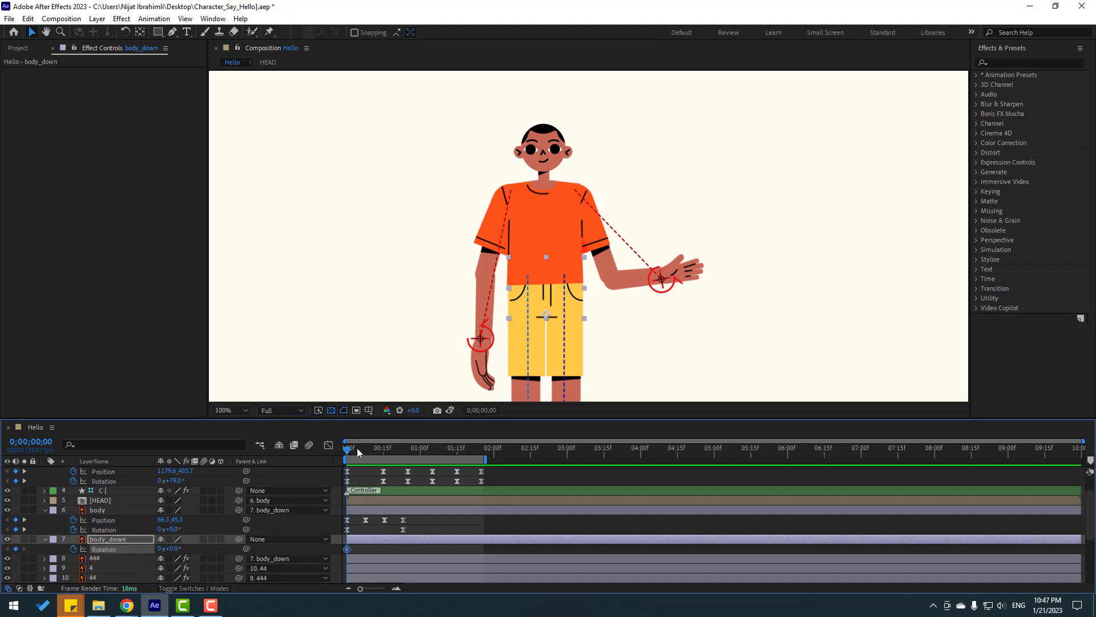
pyautogui.moveTo(357, 453); pyautogui.dragTo(405, 451)
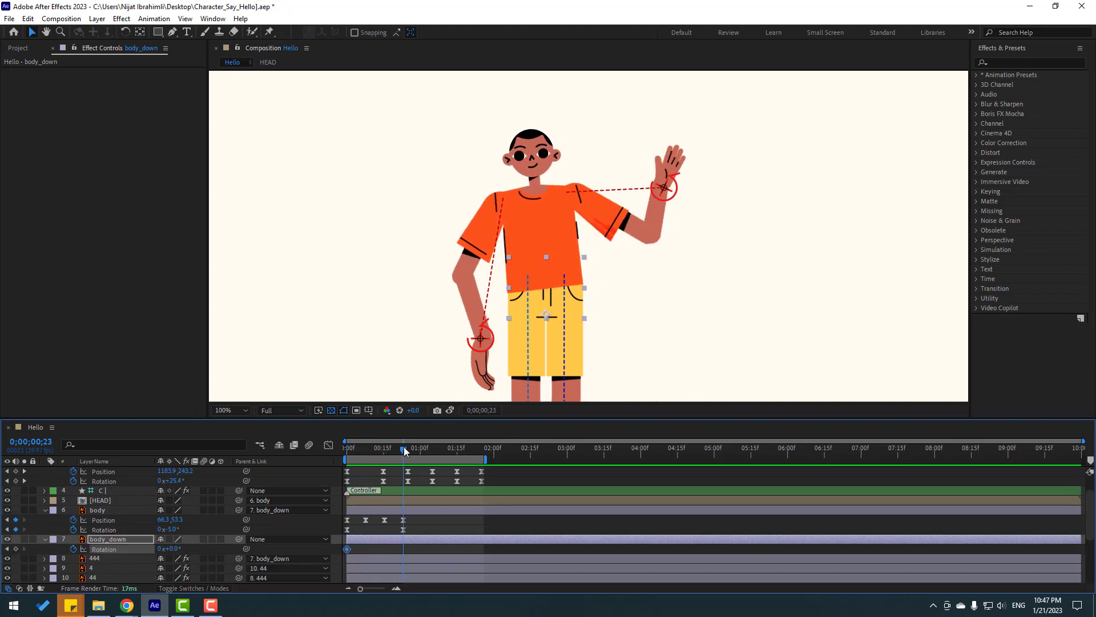
pyautogui.click(175, 549)
pyautogui.write('-3')
pyautogui.press('Return')
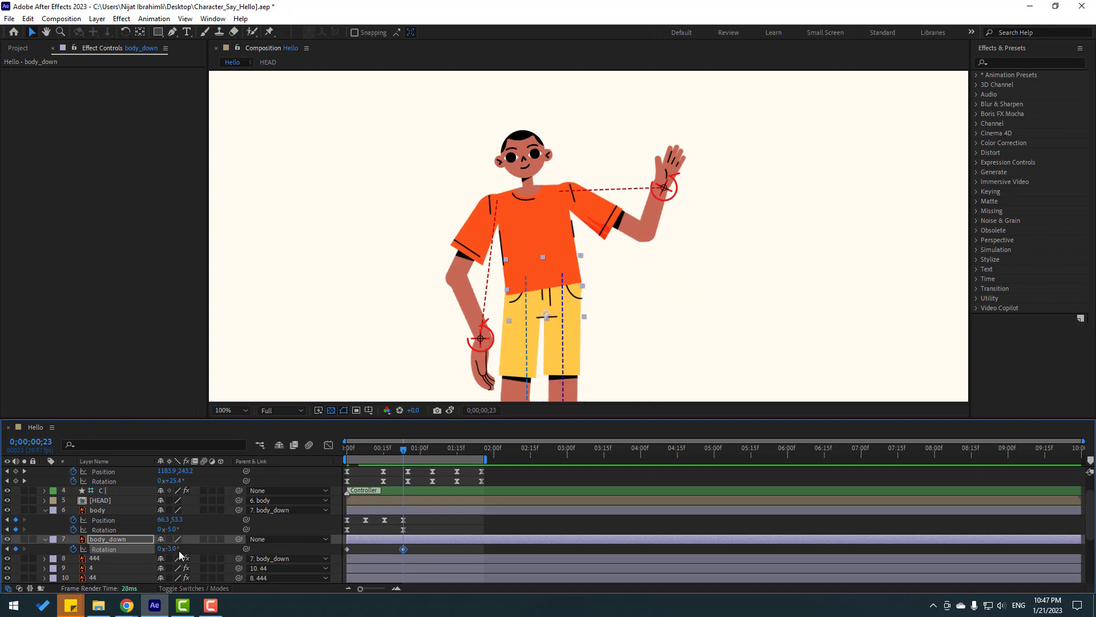
# Step: Preview the hip rotation and apply Easy Ease to both Rotation keyframes of body_down
pyautogui.click(376, 450)
pyautogui.press('space')
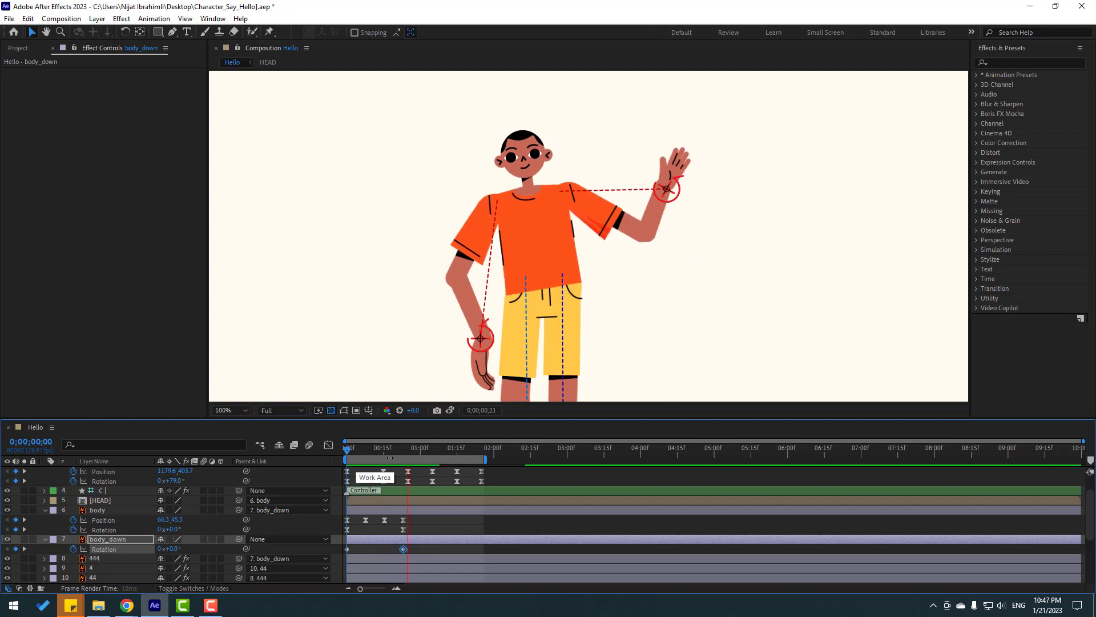
pyautogui.press('space')
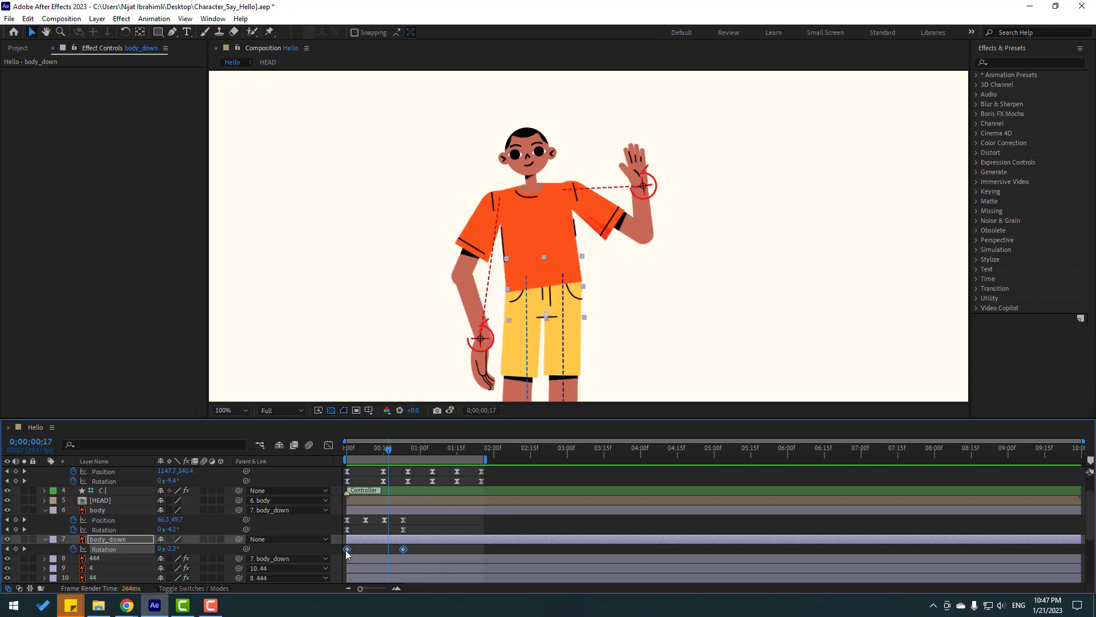
pyautogui.rightClick(347, 550)
pyautogui.moveTo(411, 541)
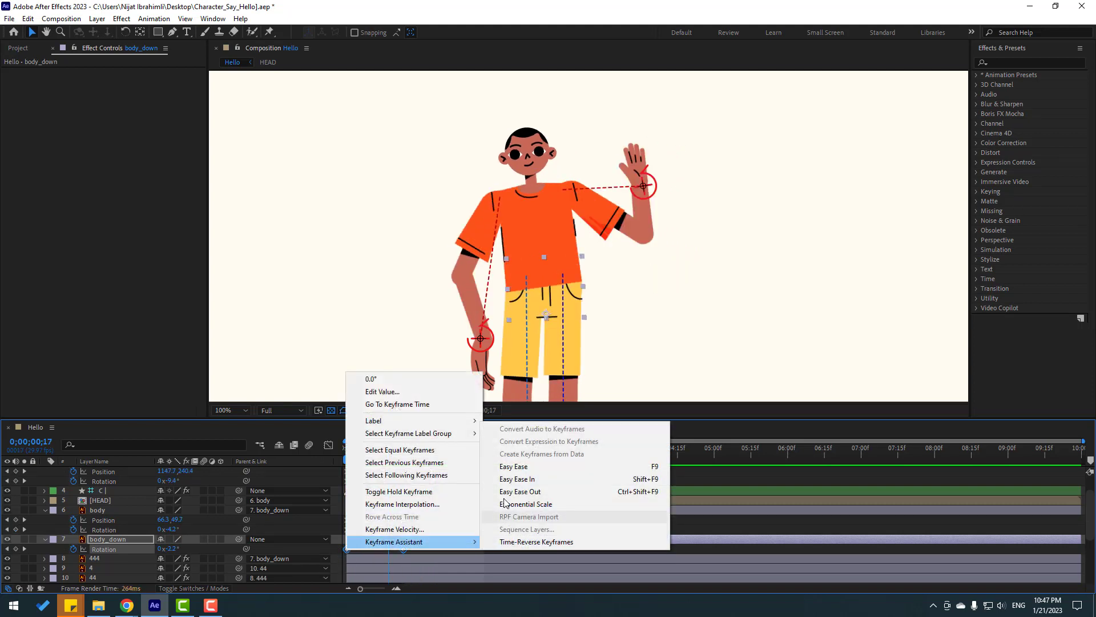
pyautogui.click(624, 470)
pyautogui.press('space')
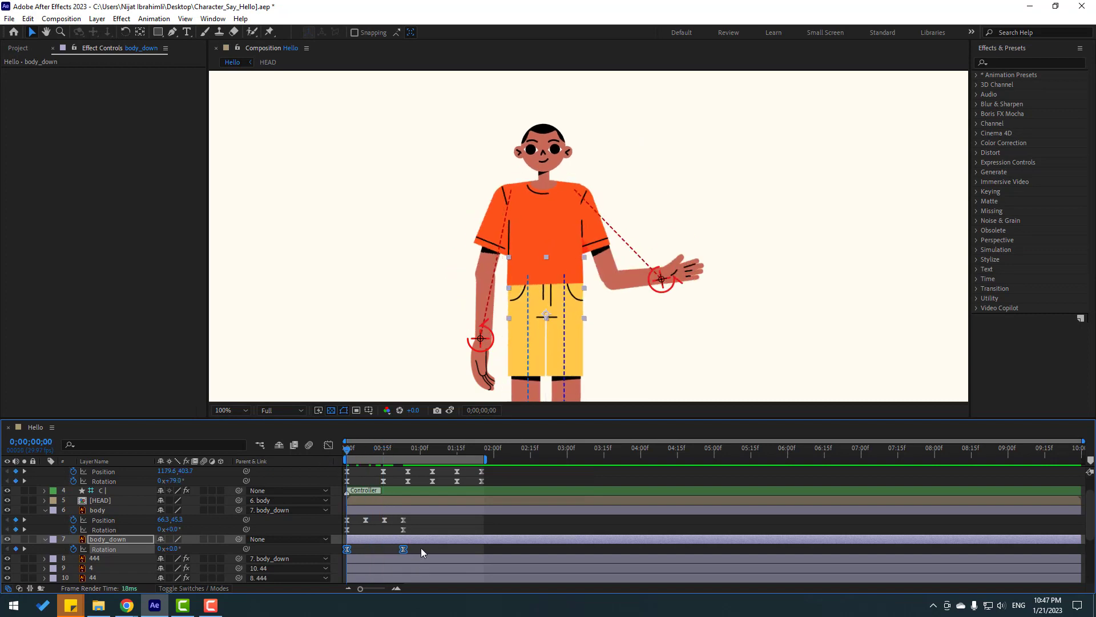
# Step: Keyframe body_down's Position at 976.9, 463.6 on frame 0, 976.9, 467.6 midway, and 976.9, 463.6 at 0;00;00;23
pyautogui.hotkey('shift', 'p')
pyautogui.click(113, 547)
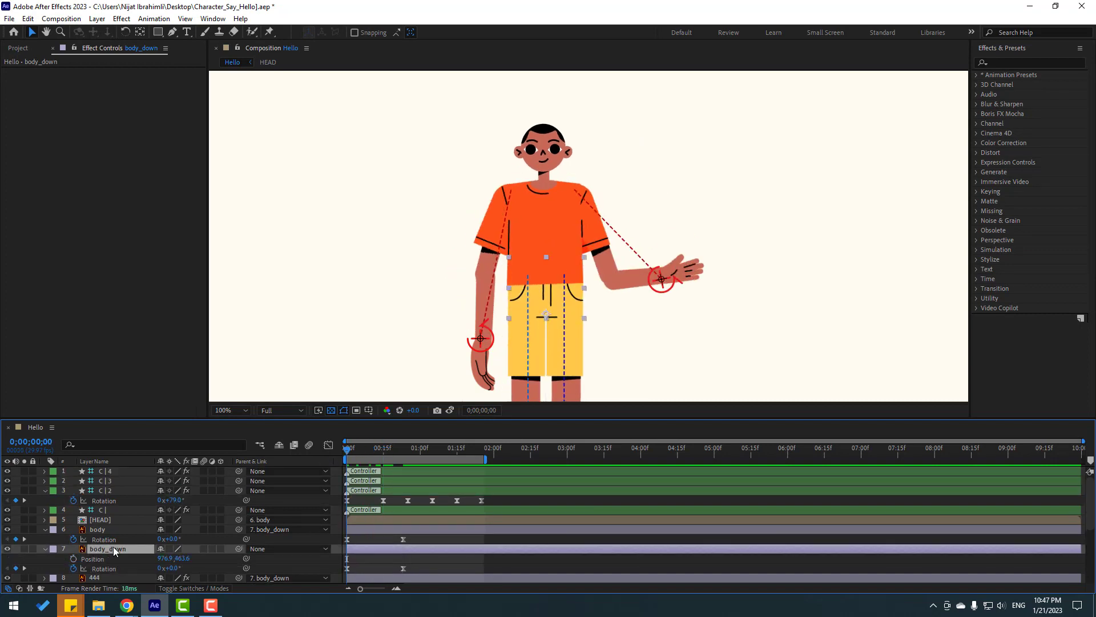
pyautogui.click(74, 559)
pyautogui.moveTo(362, 450); pyautogui.dragTo(402, 451)
pyautogui.press('Down')
pyautogui.press('Down')
pyautogui.click(347, 558)
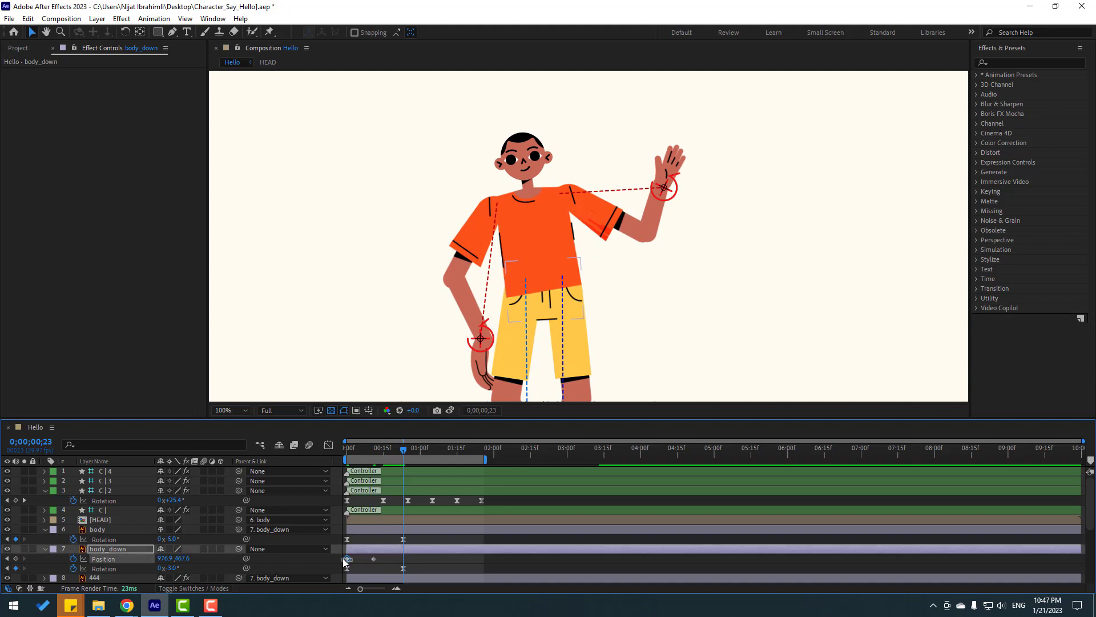
pyautogui.press('Up')
pyautogui.press('Up')
pyautogui.press('Up')
pyautogui.press('Up')
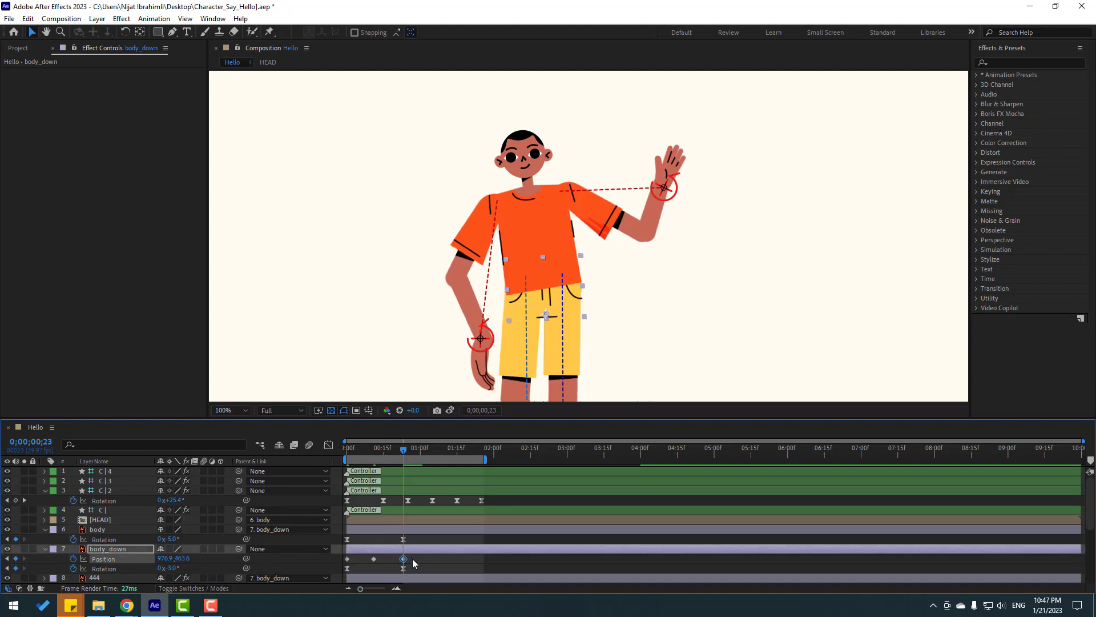
# Step: Apply Easy Ease to body_down's three Position keyframes and preview the animation with the whole composition in view
pyautogui.rightClick(375, 560)
pyautogui.moveTo(411, 551)
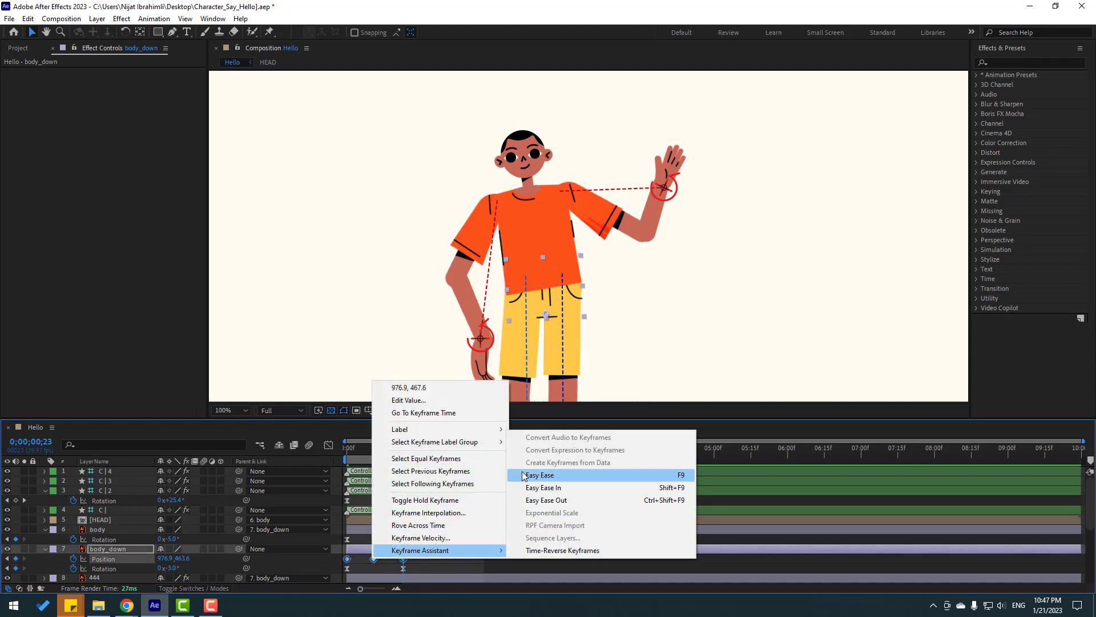
pyautogui.click(563, 472)
pyautogui.click(245, 410)
pyautogui.click(245, 221)
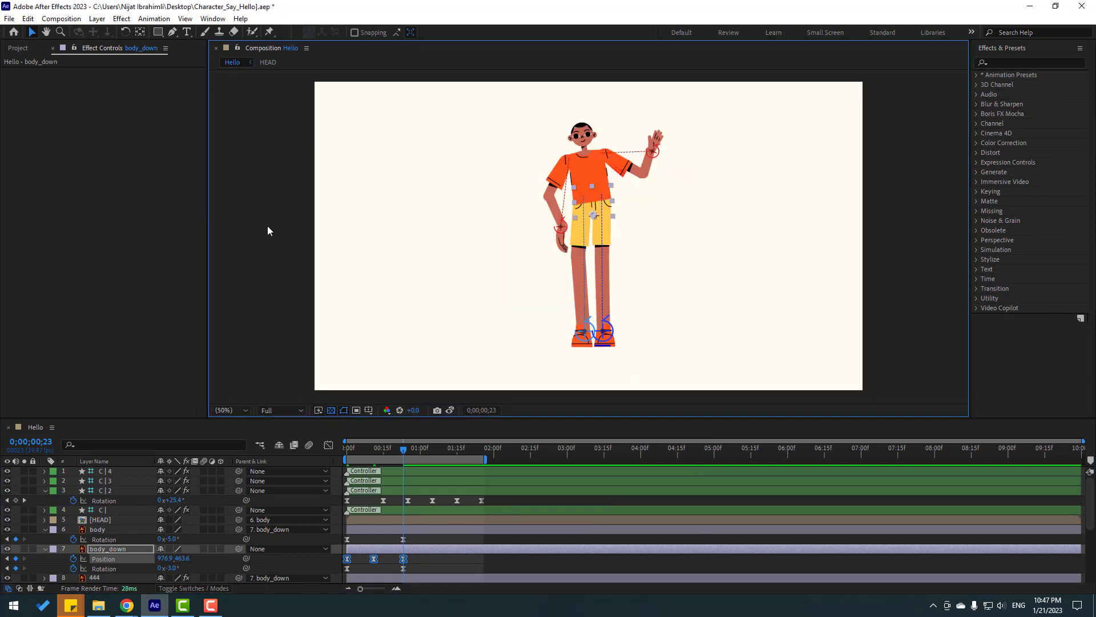
pyautogui.press('space')
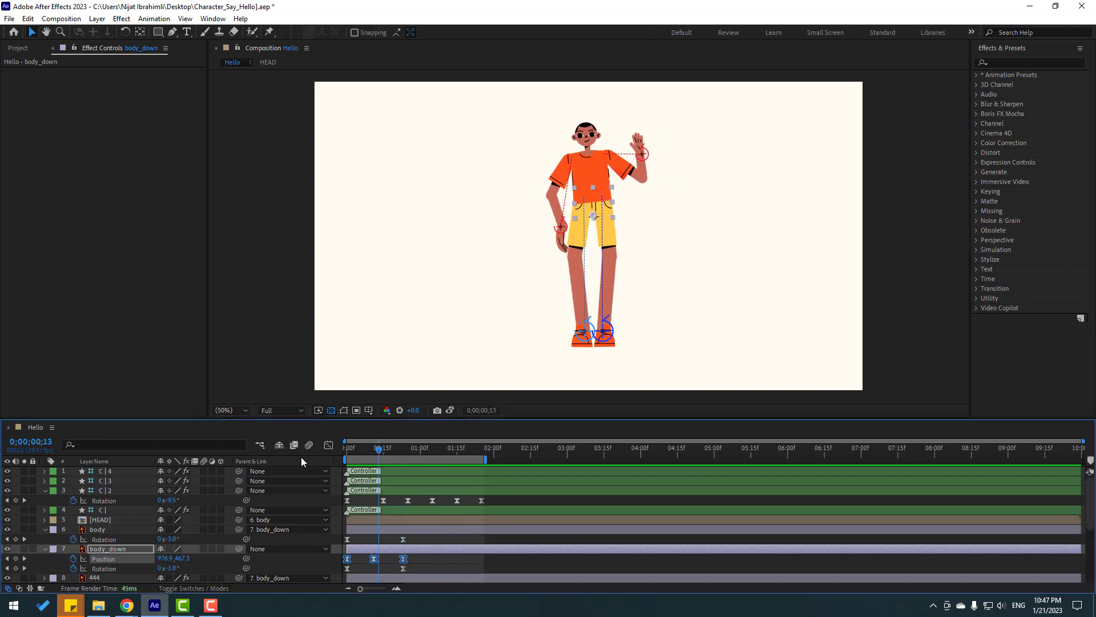
pyautogui.press('Home')
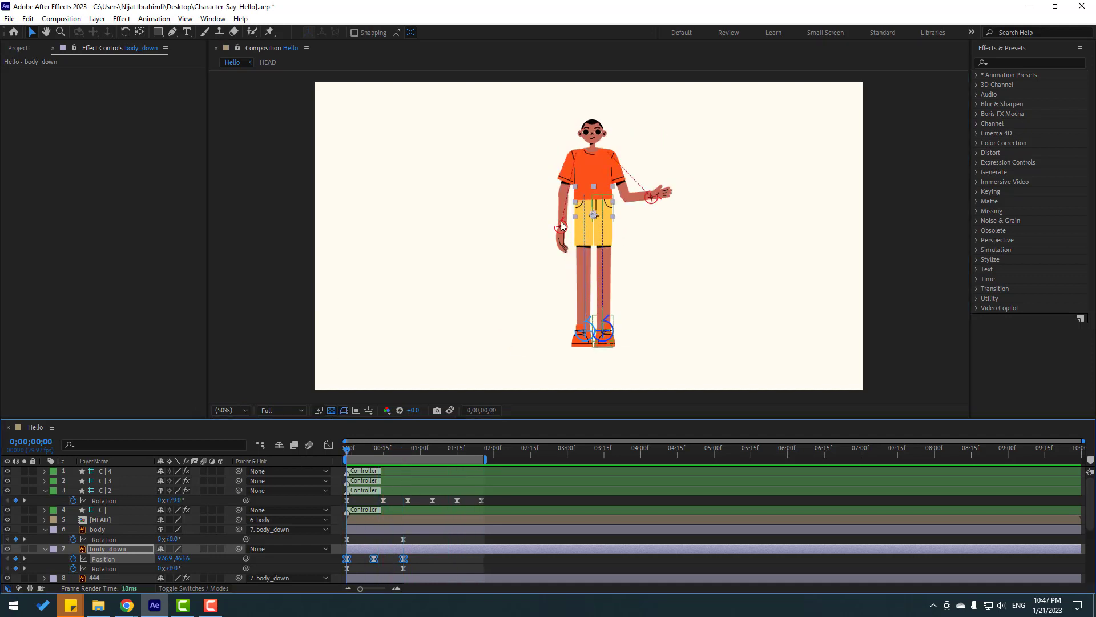
# Step: Start keyframing Position at 0;00;00;00 on C |, the IK controller of the lowered arm
pyautogui.scroll(4, 512, 236)
pyautogui.scroll(-2, 512, 237)
pyautogui.click(534, 224)
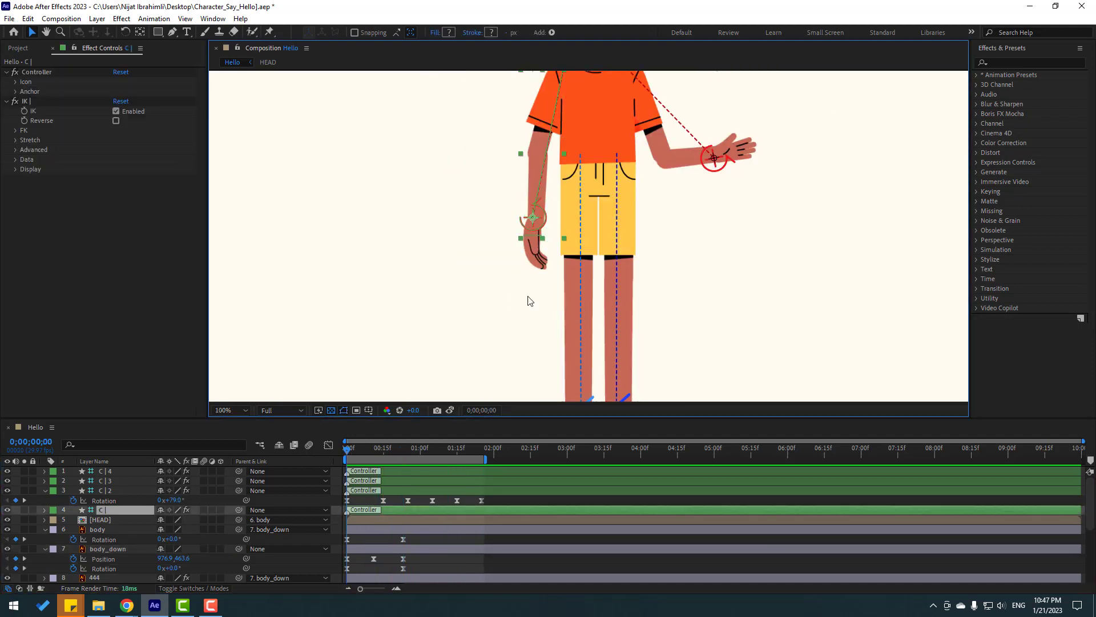
pyautogui.press('p')
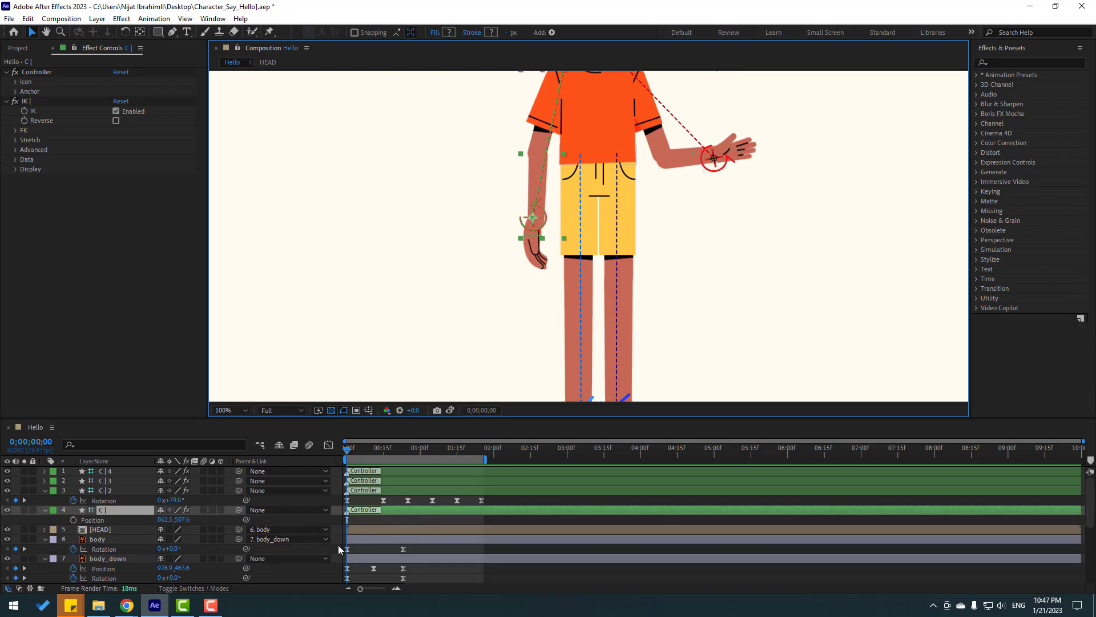
pyautogui.click(74, 520)
pyautogui.press('space')
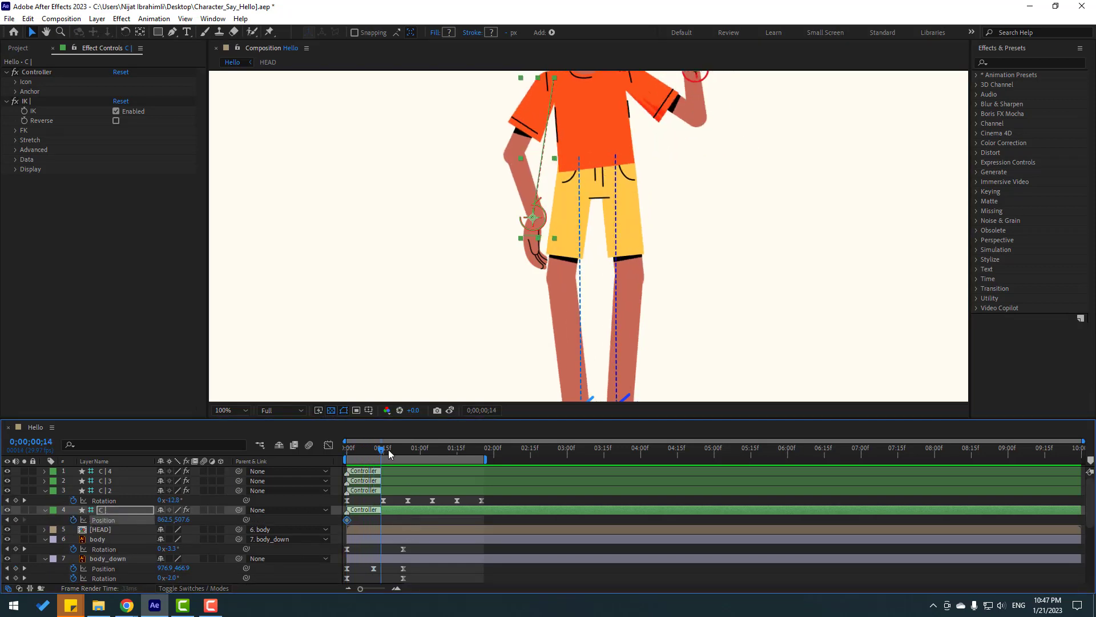
# Step: Add Position keyframes to the lowered arm's controller at about frame 8 and frame 19 so the hand swings with the body
pyautogui.moveTo(176, 524); pyautogui.dragTo(186, 524)
pyautogui.moveTo(370, 457)
pyautogui.mouseDown()
pyautogui.moveTo(348, 457)
pyautogui.moveTo(394, 457)
pyautogui.moveTo(368, 450)
pyautogui.mouseUp()
pyautogui.moveTo(167, 524); pyautogui.dragTo(158, 524)
pyautogui.press('space')
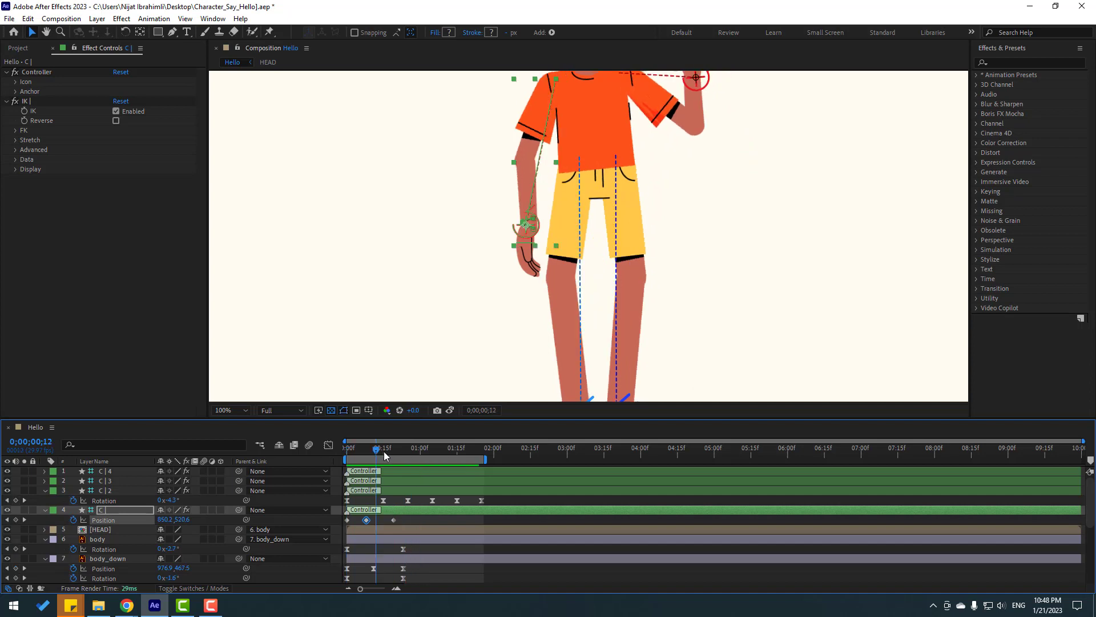
pyautogui.press('space')
# Step: Keyframe the lowered arm controller's Position at 0;00;01;04 and at 858.5, 526.6 on 0;00;01;19
pyautogui.moveTo(418, 455); pyautogui.dragTo(431, 451)
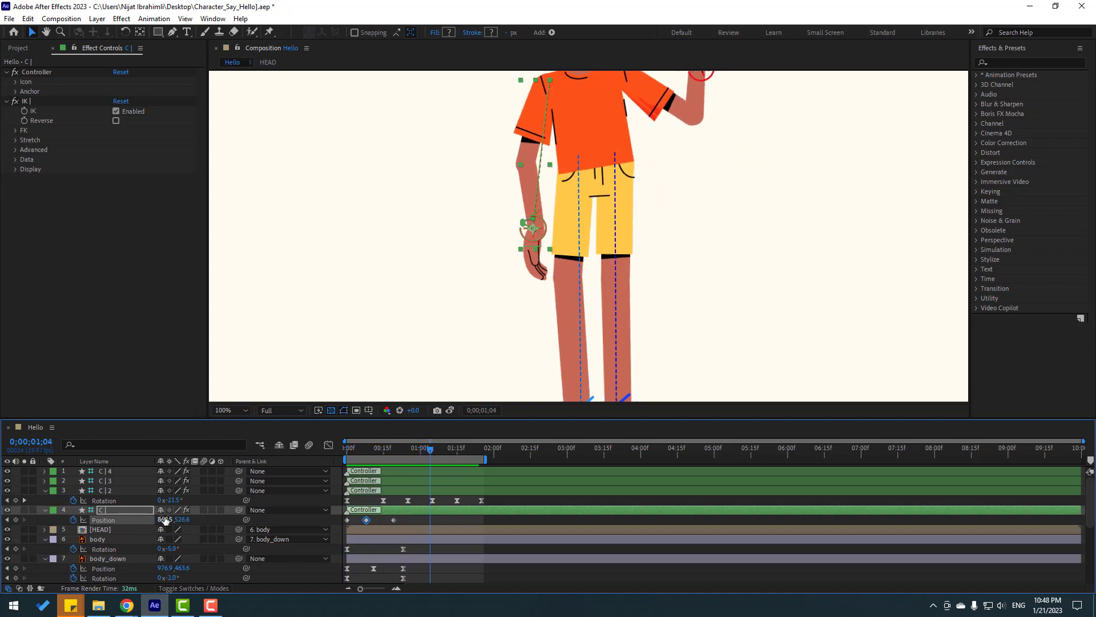
pyautogui.moveTo(165, 519)
pyautogui.mouseDown()
pyautogui.moveTo(153, 519)
pyautogui.moveTo(176, 519)
pyautogui.mouseUp()
pyautogui.press('space')
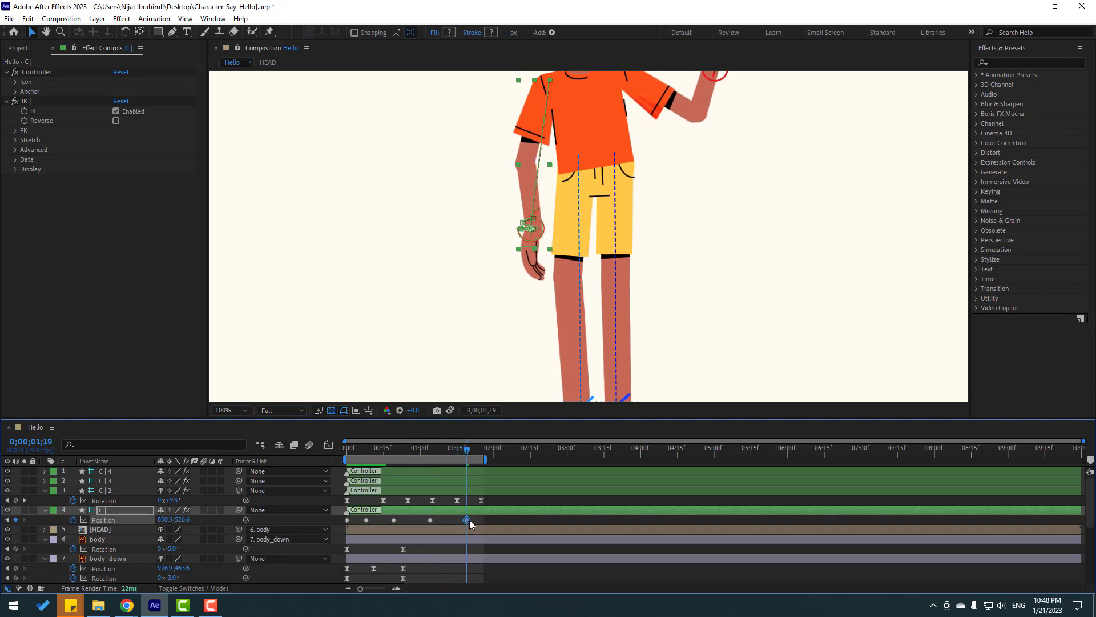
# Step: Apply Easy Ease to all five Position keyframes of the lowered arm's controller and preview with the whole composition in view
pyautogui.moveTo(477, 521); pyautogui.dragTo(347, 519)
pyautogui.rightClick(369, 519)
pyautogui.moveTo(468, 509)
pyautogui.click(537, 437)
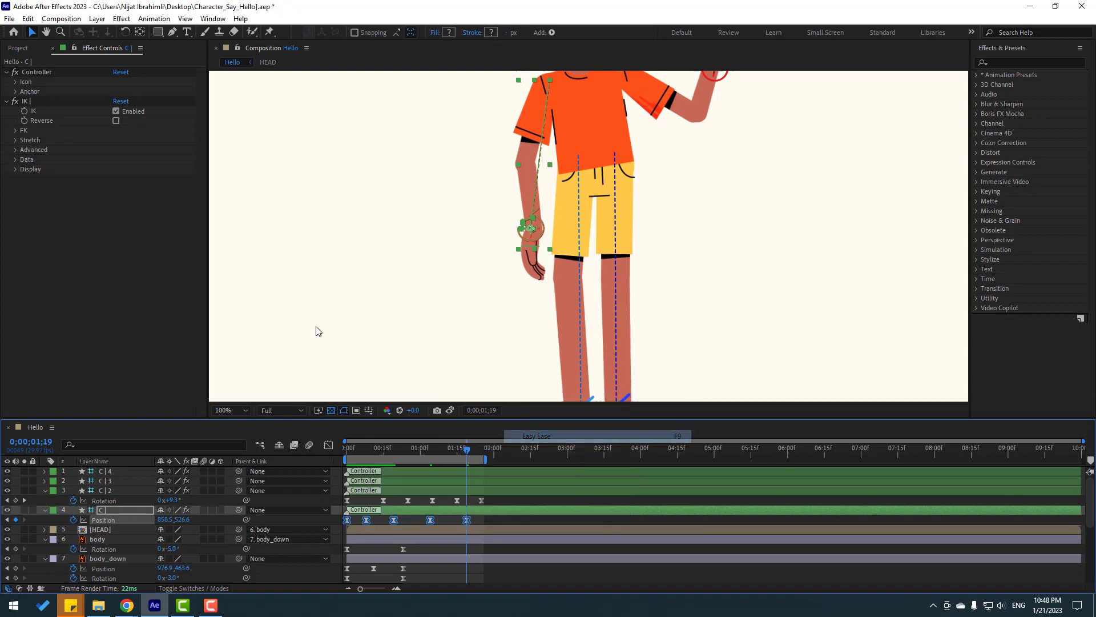
pyautogui.click(231, 410)
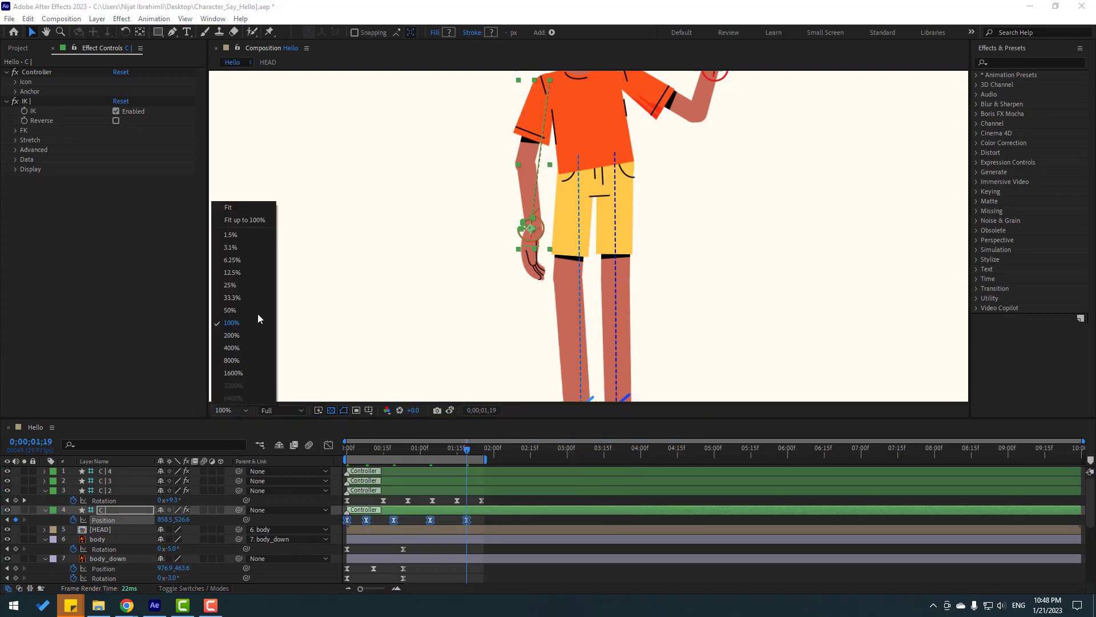
pyautogui.click(247, 222)
pyautogui.click(525, 519)
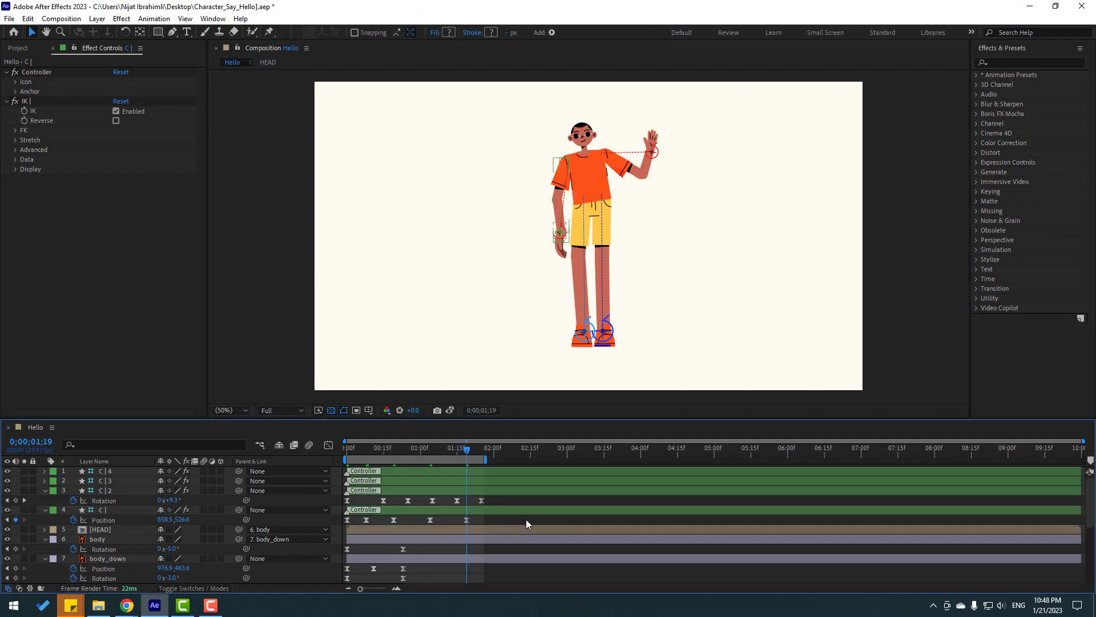
pyautogui.press('space')
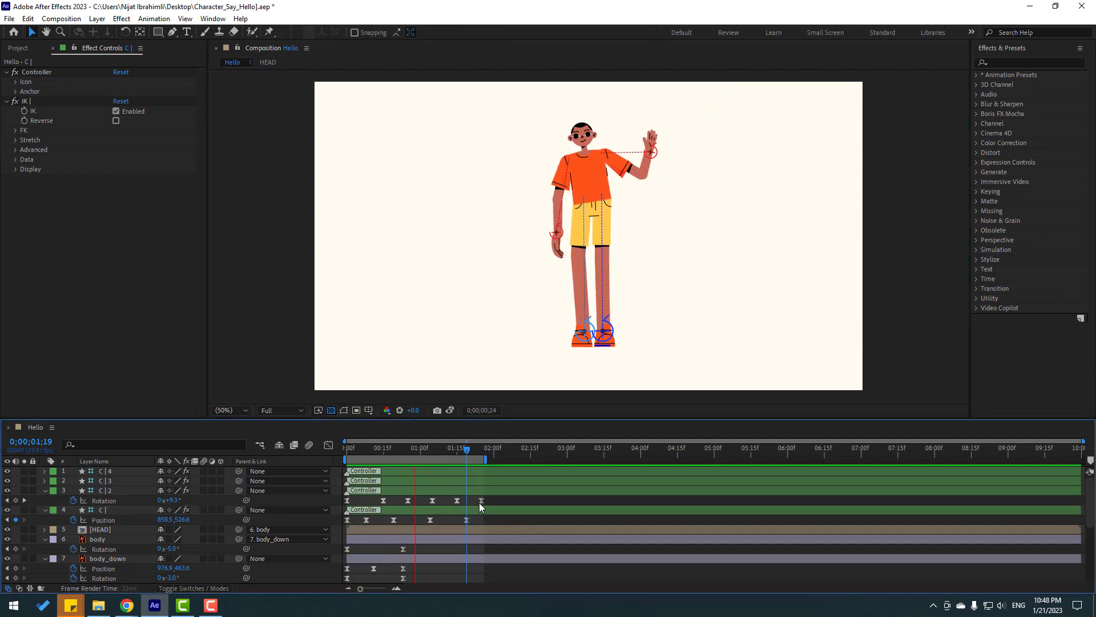
pyautogui.press('space')
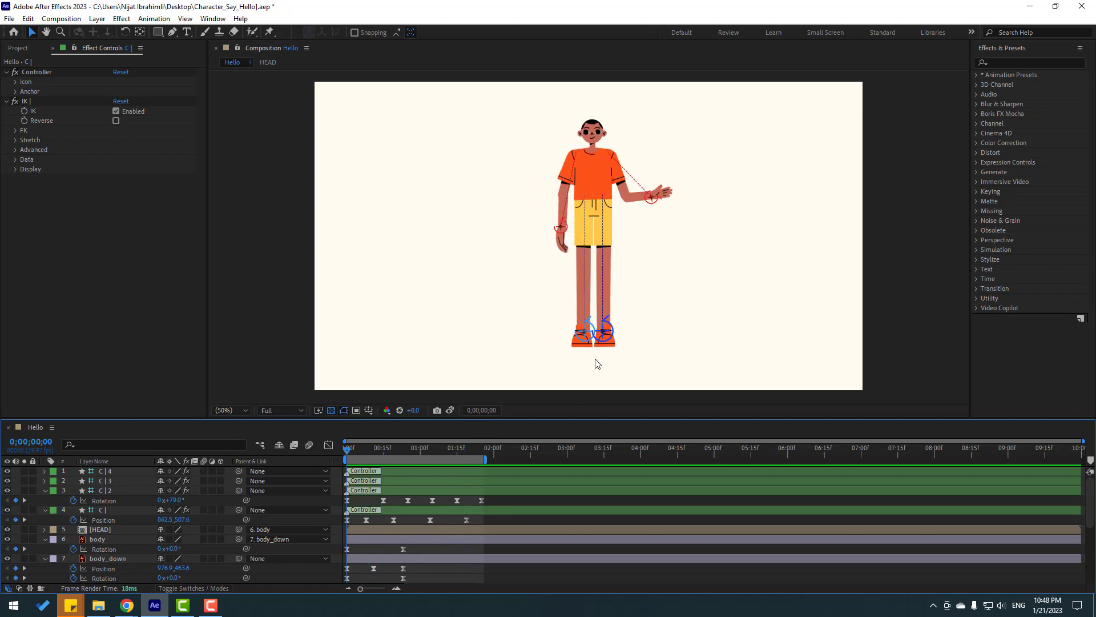
# Step: Keyframe foot controller C | 4's Position at 1008.9, 872.5 on frame 0 and 1035.9, 872.5 on 0;00;00;23
pyautogui.click(608, 338)
pyautogui.press('p')
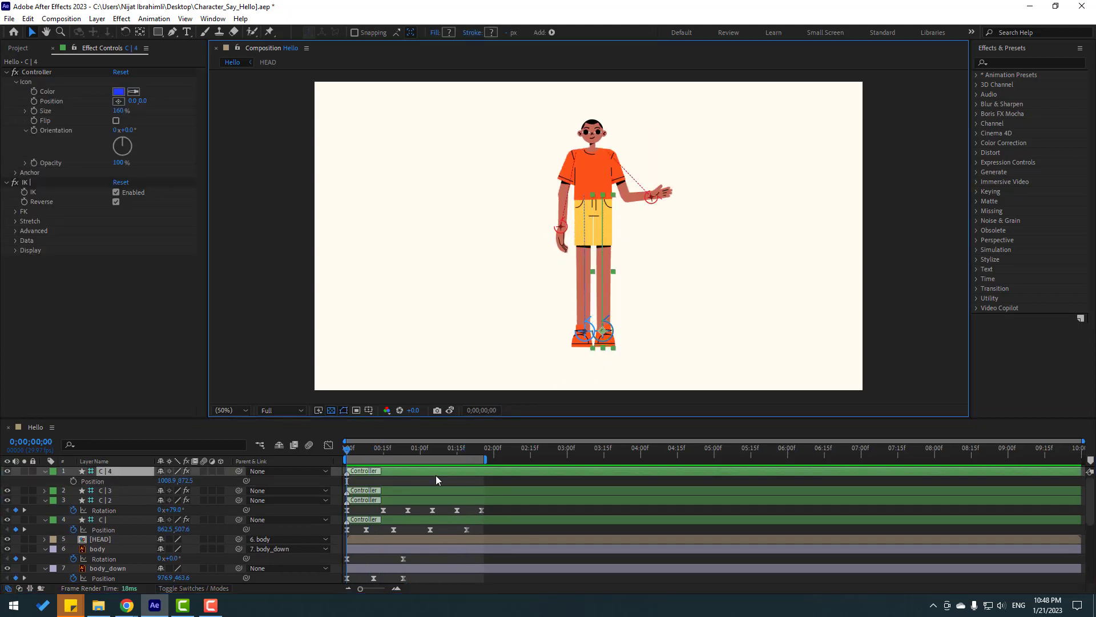
pyautogui.click(73, 481)
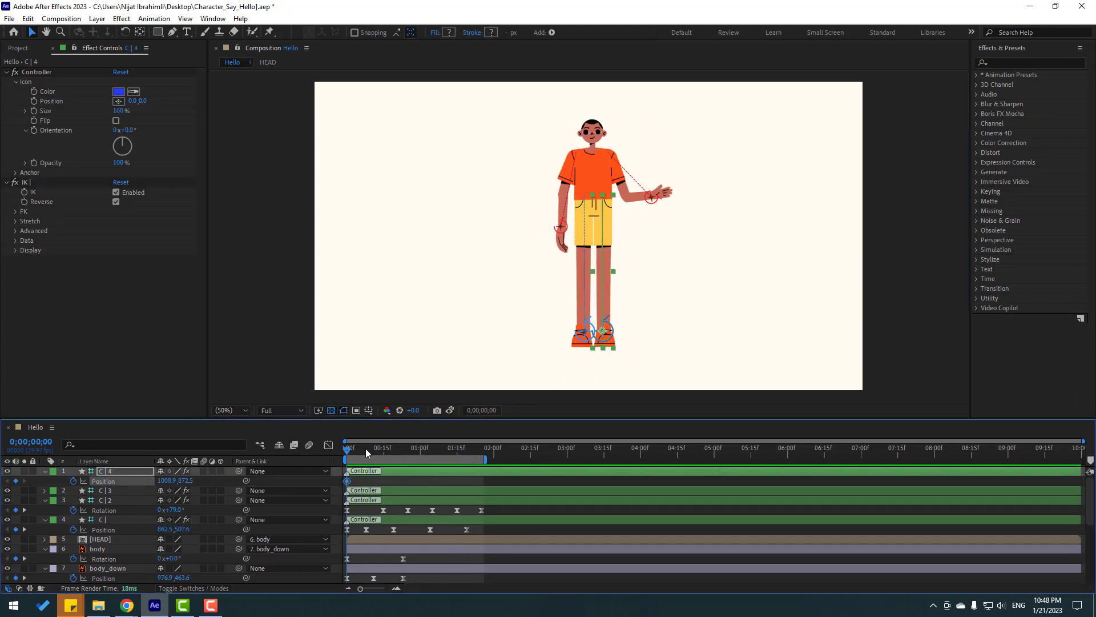
pyautogui.moveTo(354, 454); pyautogui.dragTo(404, 452)
pyautogui.moveTo(162, 481); pyautogui.dragTo(178, 482)
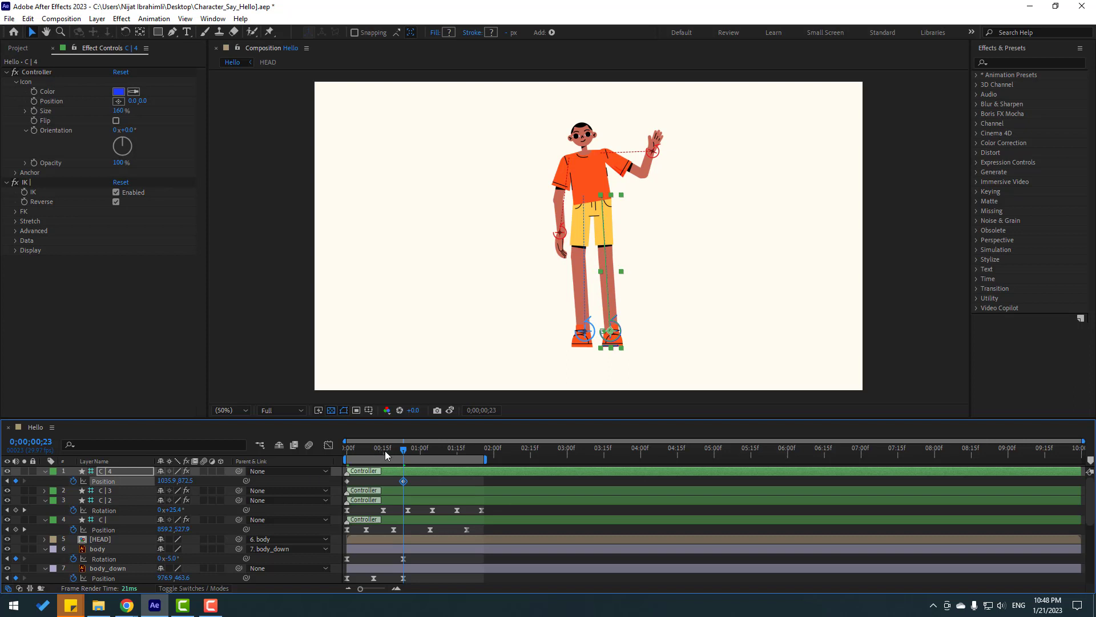
# Step: Add a Position keyframe to C | 4 at 0;00;00;10 that lifts the foot, and preview the side step
pyautogui.press('space')
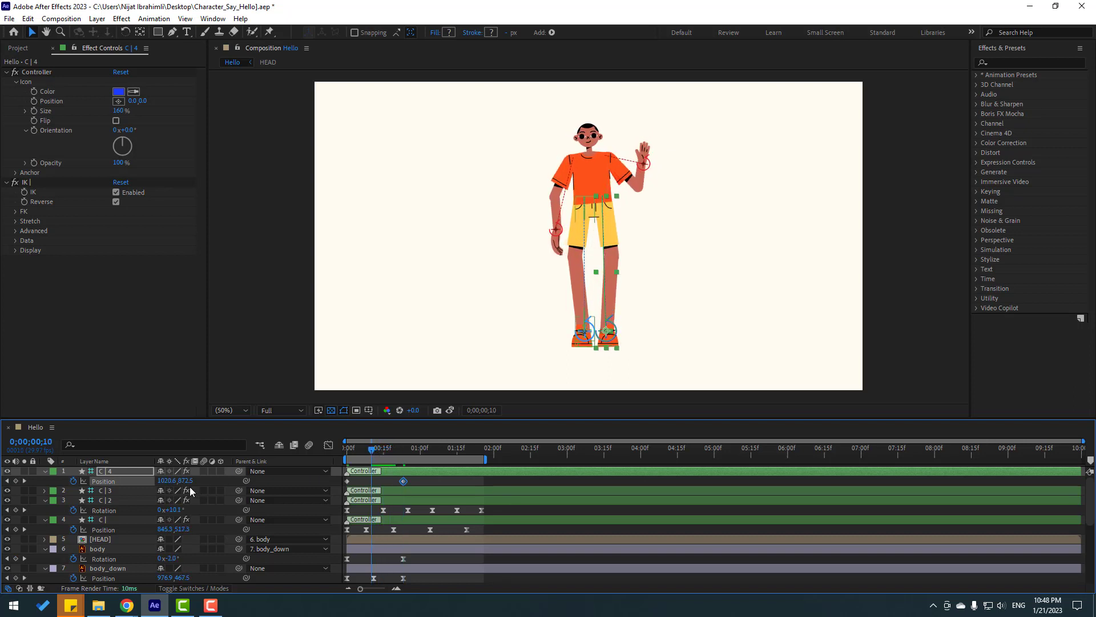
pyautogui.moveTo(187, 481); pyautogui.dragTo(179, 481)
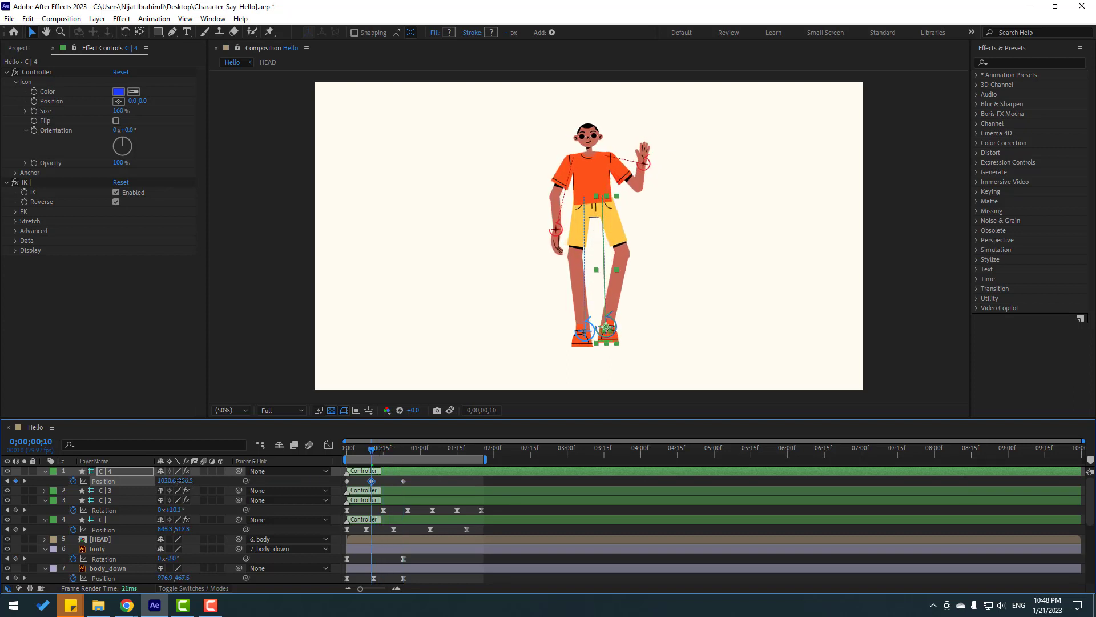
pyautogui.press('space')
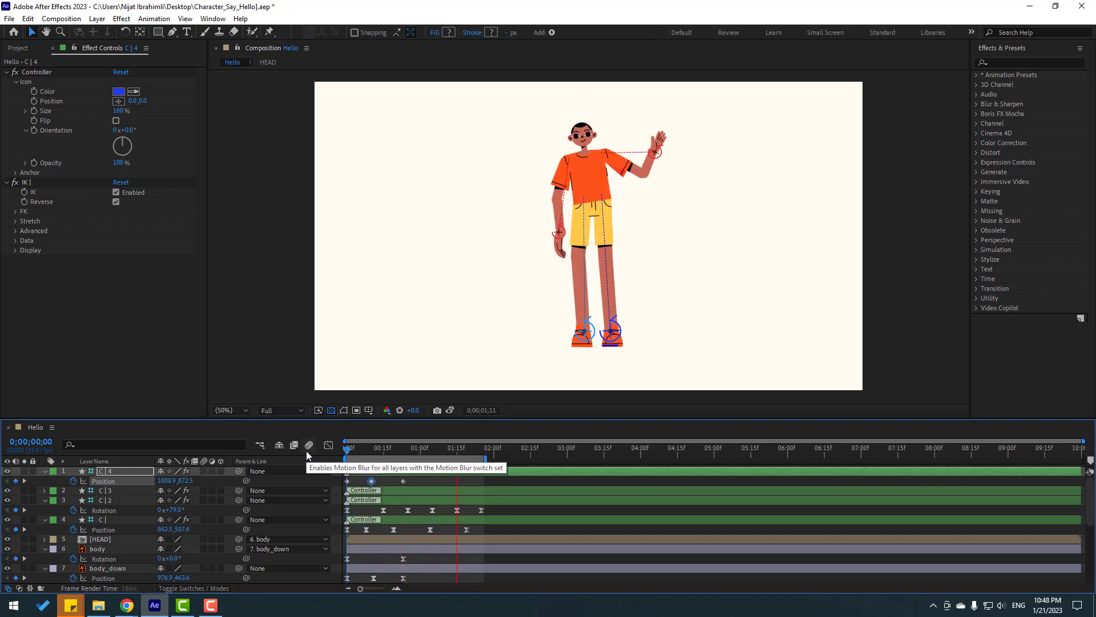
pyautogui.press('space')
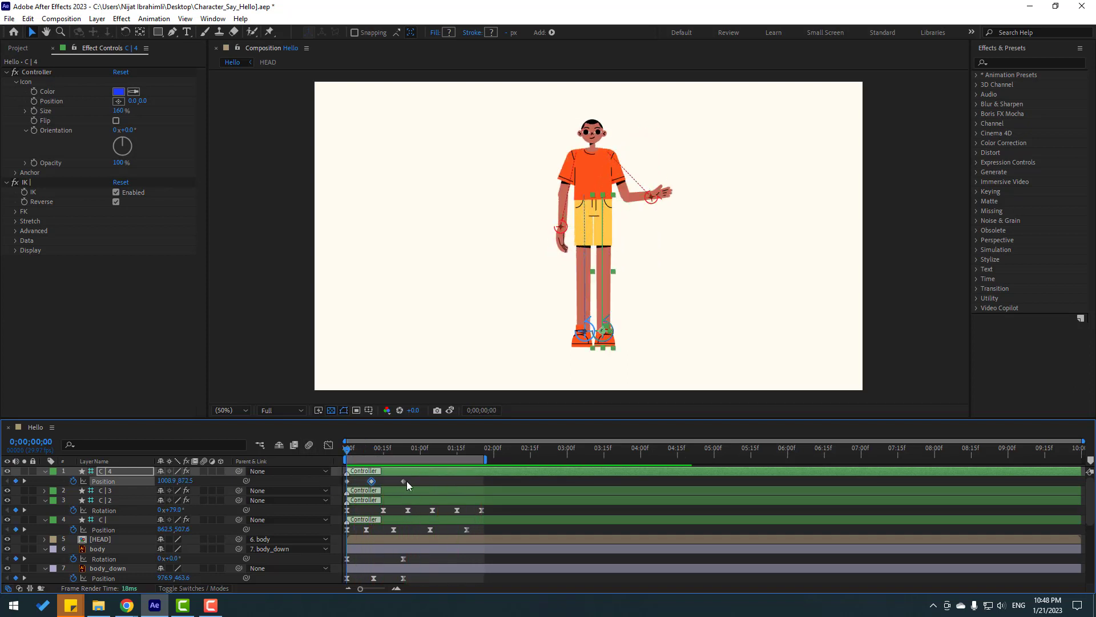
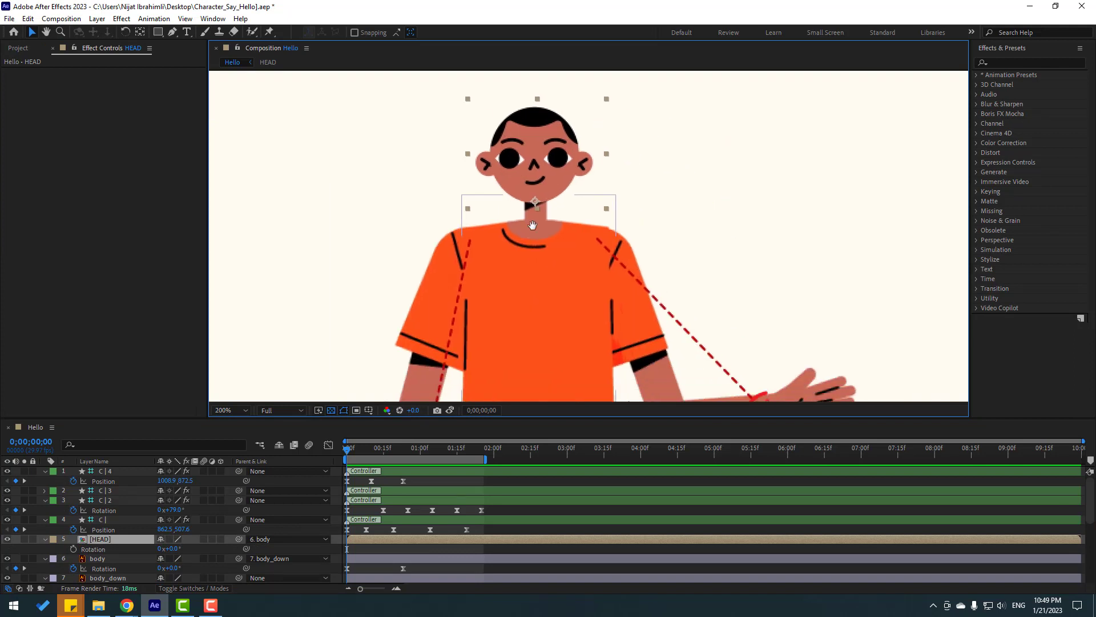
# Step: Keyframe the HEAD layer's Rotation from 0° at frame 0 to -16° at 0;00;00;23 and apply Easy Ease to both keyframes
pyautogui.hotkey('alt', 'shift', 'r')
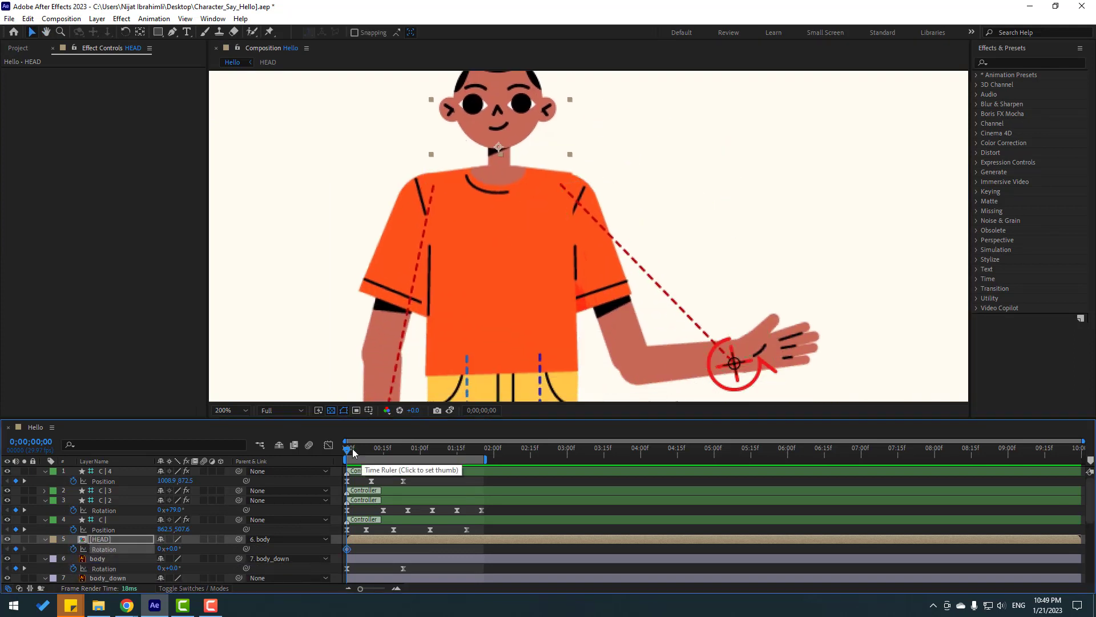
pyautogui.moveTo(358, 451); pyautogui.dragTo(405, 453)
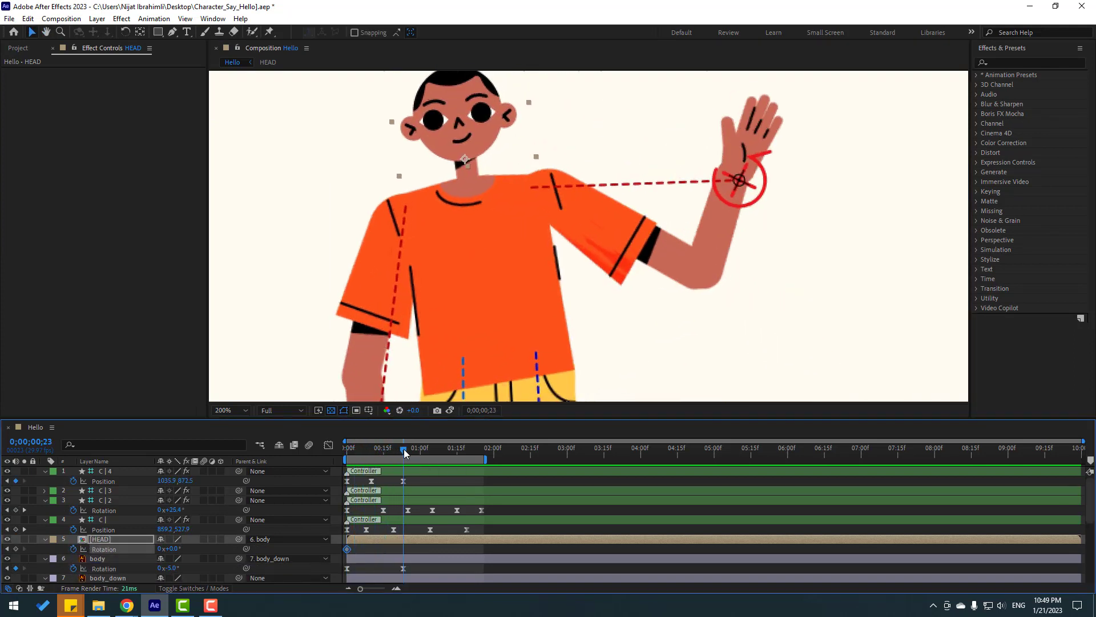
pyautogui.moveTo(169, 548); pyautogui.dragTo(163, 548)
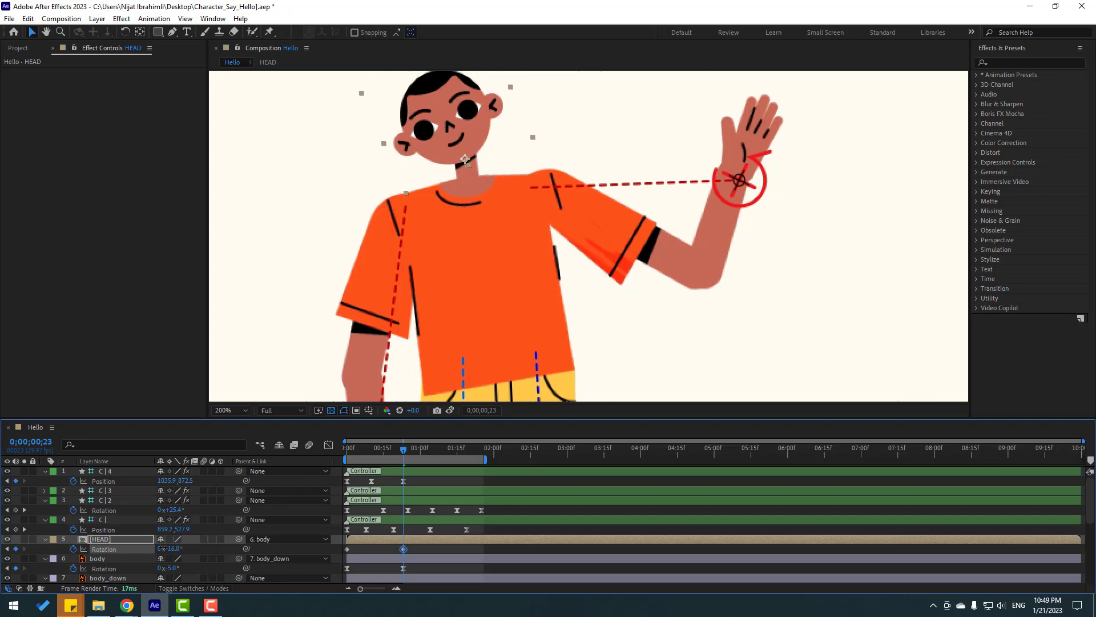
pyautogui.moveTo(420, 549); pyautogui.dragTo(340, 561)
pyautogui.rightClick(346, 549)
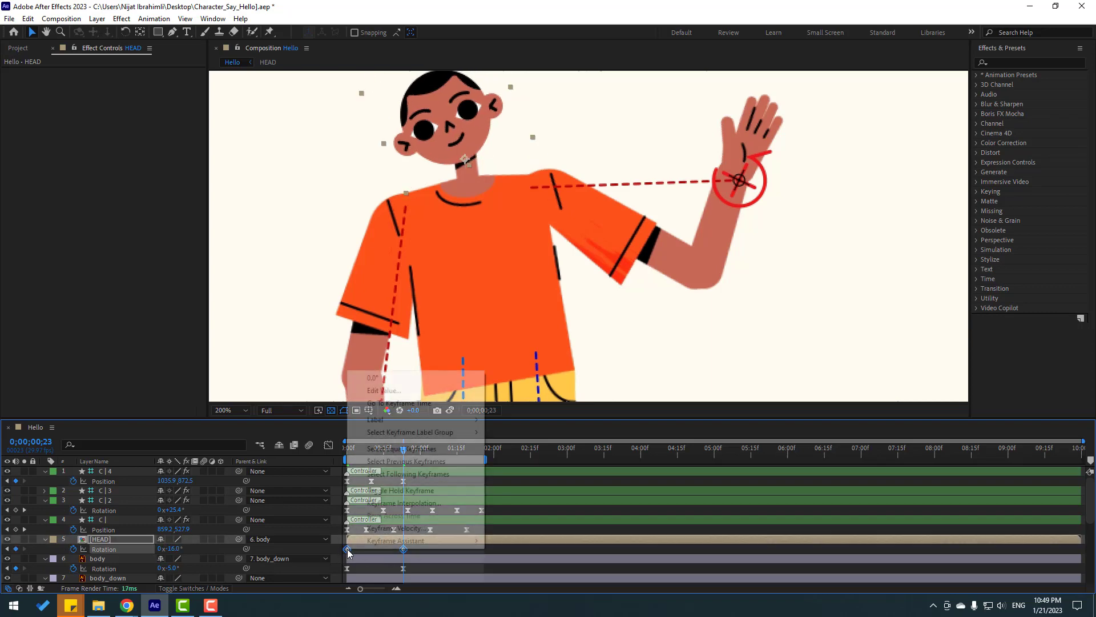
pyautogui.moveTo(420, 540)
pyautogui.click(515, 465)
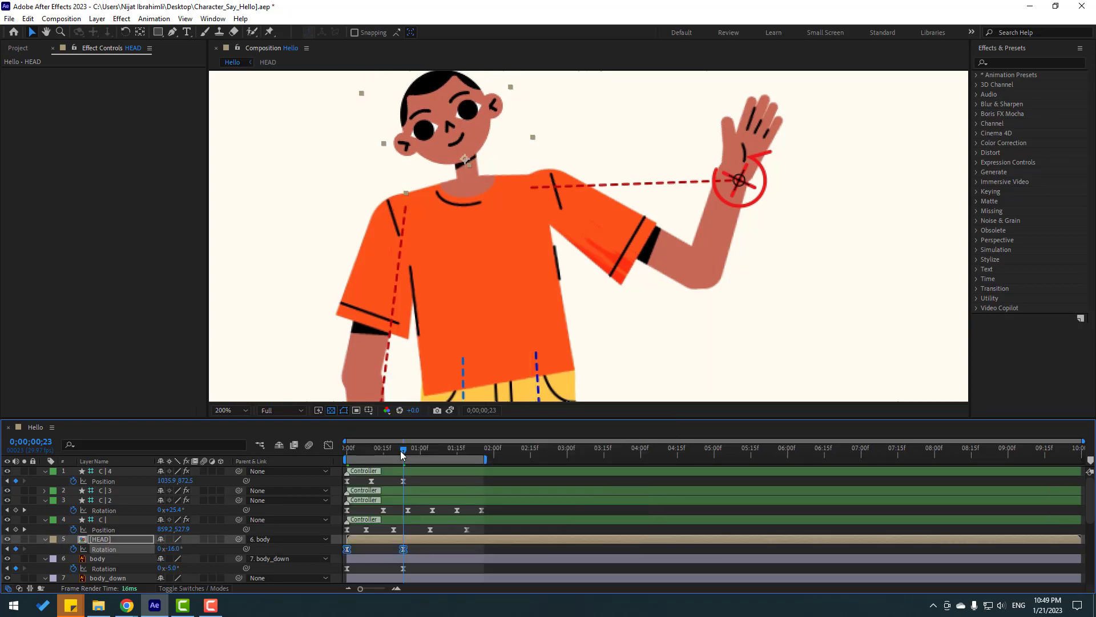
# Step: Keyframe the HEAD layer's Position at 64.2, 5.5 on frame 0 and 63.9, 9.0 on 0;00;00;12
pyautogui.moveTo(399, 450); pyautogui.dragTo(331, 461)
pyautogui.hotkey('shift', 'p')
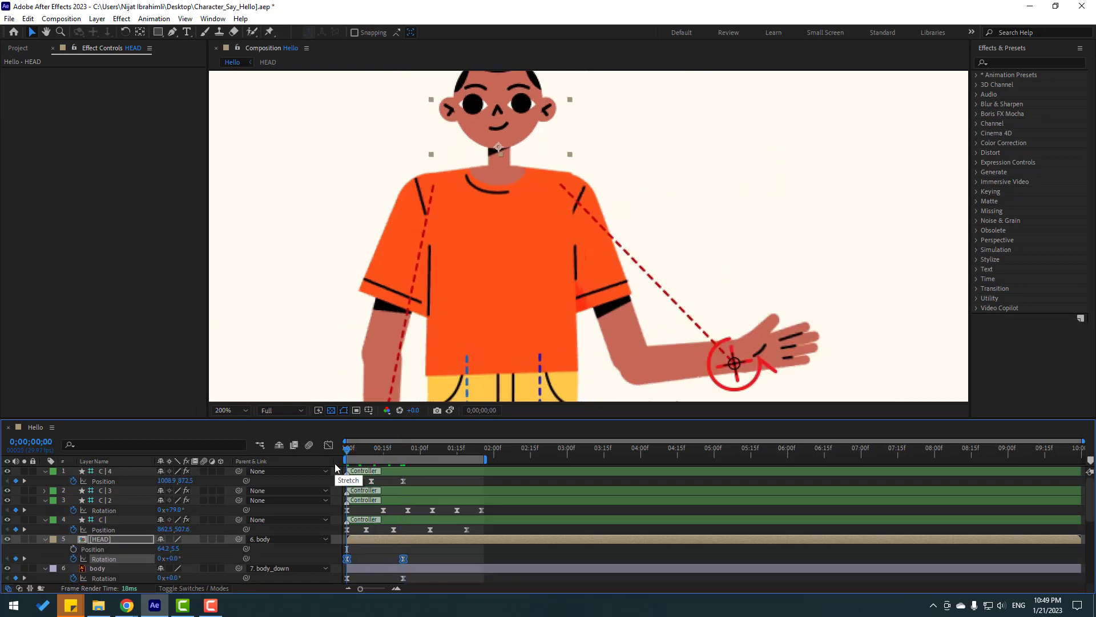
pyautogui.click(73, 549)
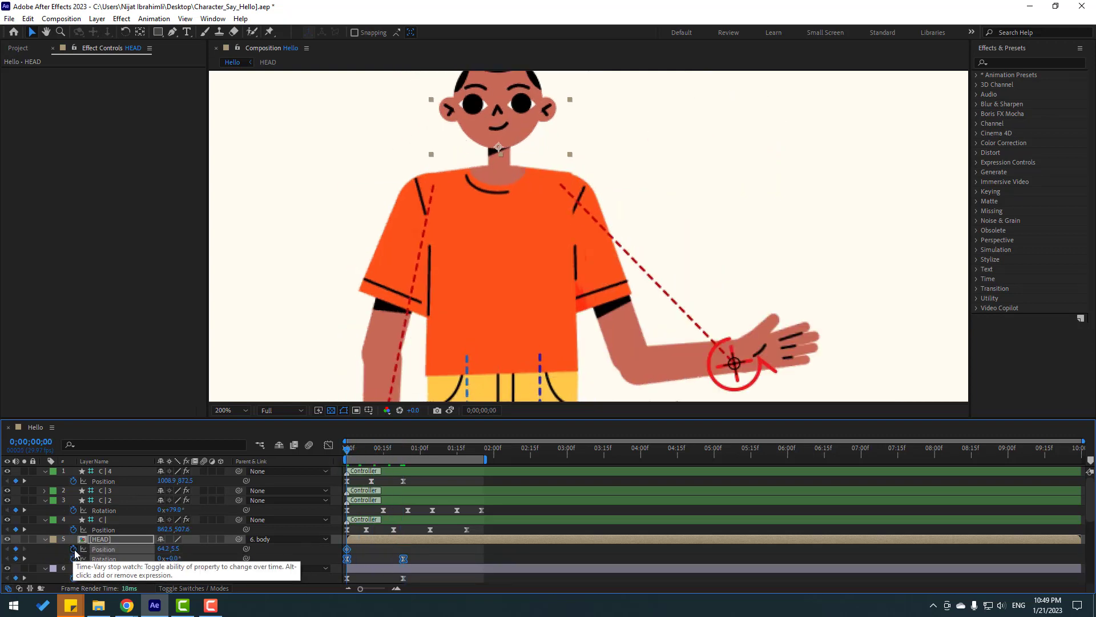
pyautogui.click(370, 452)
pyautogui.moveTo(370, 454); pyautogui.dragTo(377, 457)
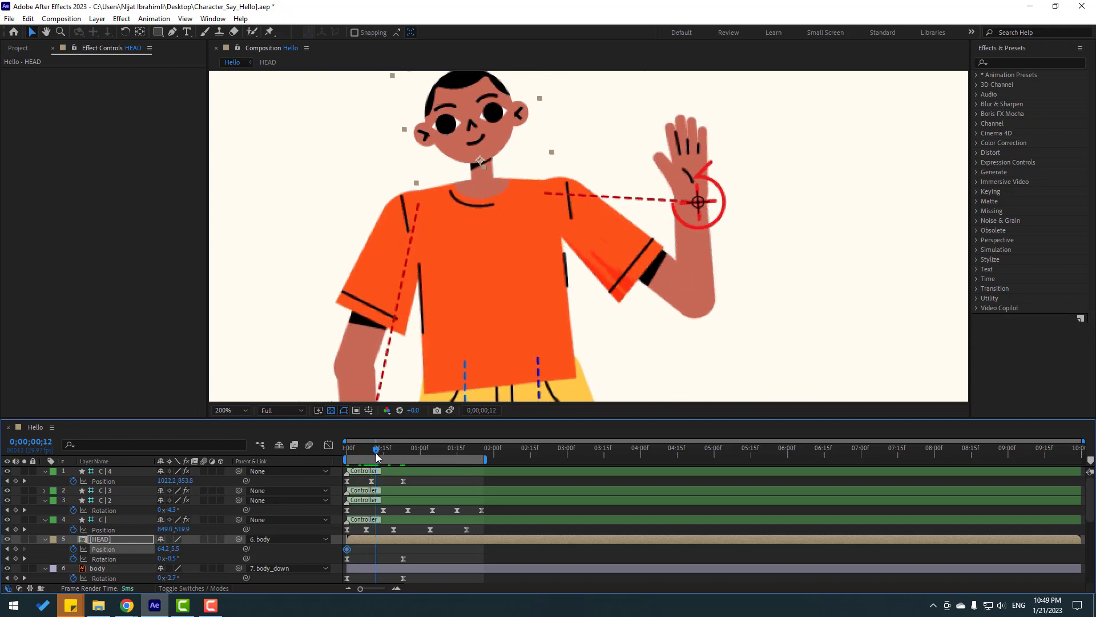
pyautogui.press('Down')
pyautogui.press('Down')
pyautogui.press('Down')
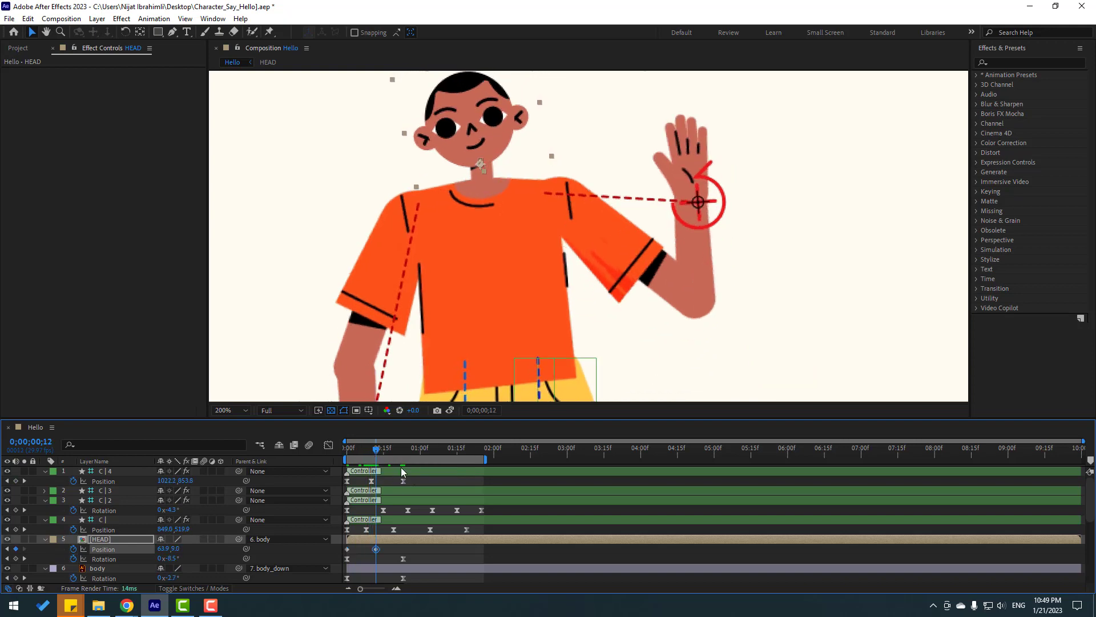
# Step: Copy HEAD's starting Position keyframe, 64.2, 5.5, to 0;00;00;23
pyautogui.moveTo(379, 452); pyautogui.dragTo(403, 451)
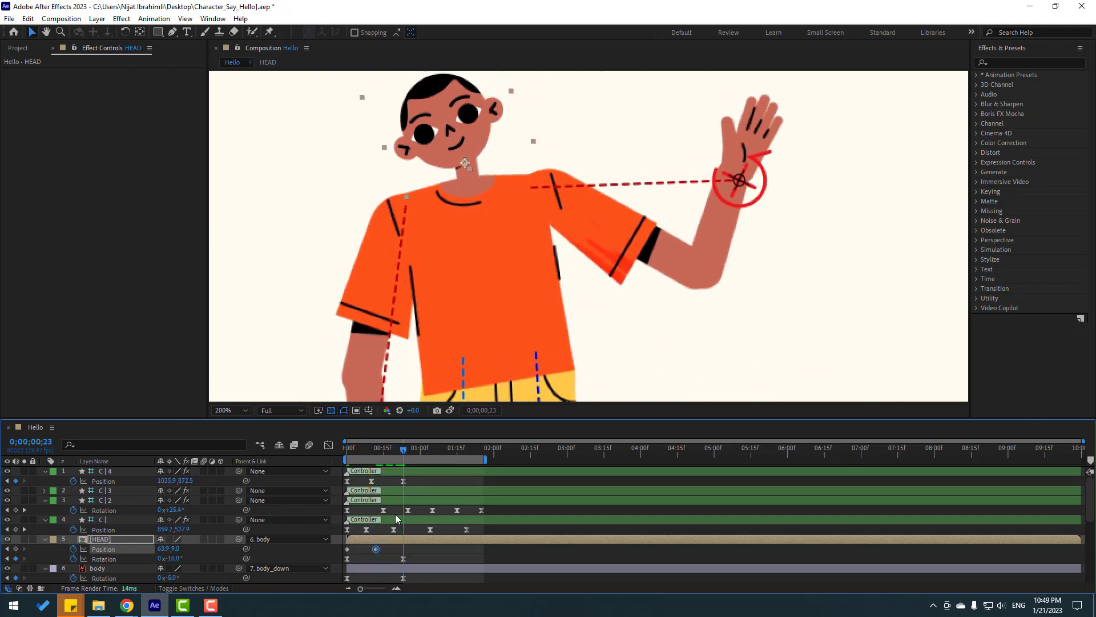
pyautogui.hotkey('ctrl', 'c')
pyautogui.hotkey('ctrl', 'v')
pyautogui.click(338, 547)
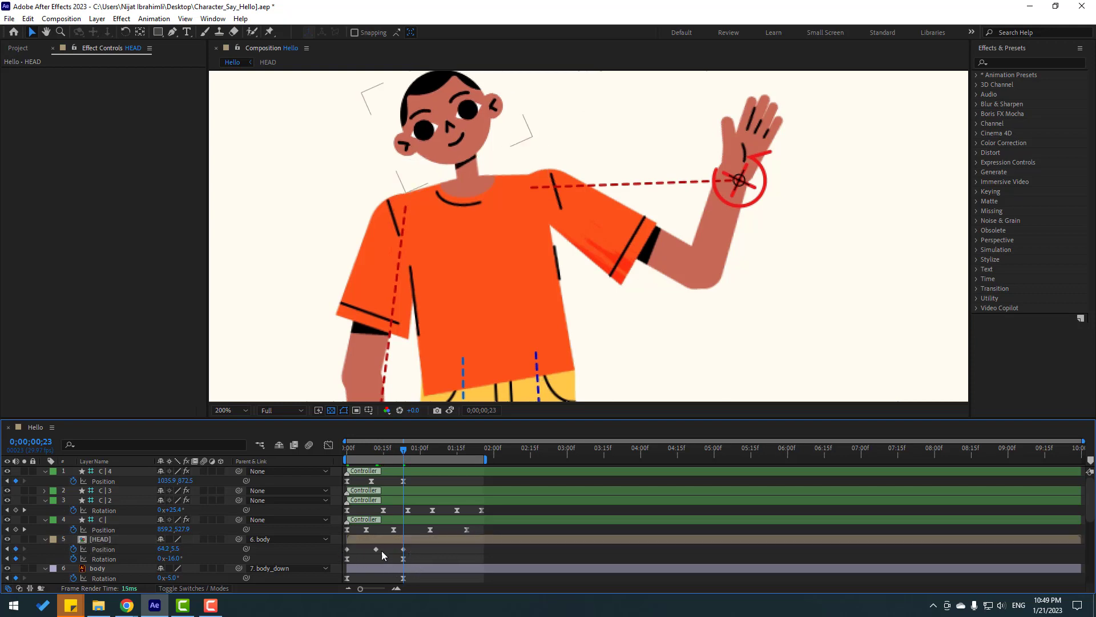
# Step: Apply Easy Ease to HEAD's three Position keyframes and preview the full-figure animation
pyautogui.moveTo(409, 546); pyautogui.dragTo(340, 552)
pyautogui.rightClick(346, 548)
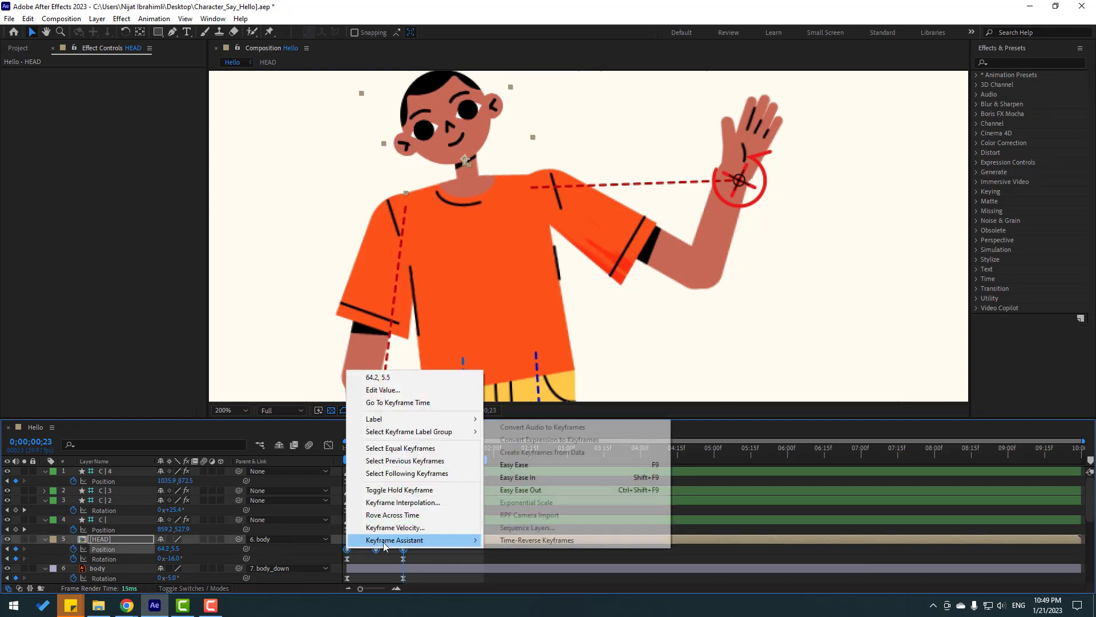
pyautogui.click(540, 471)
pyautogui.click(459, 556)
pyautogui.press('space')
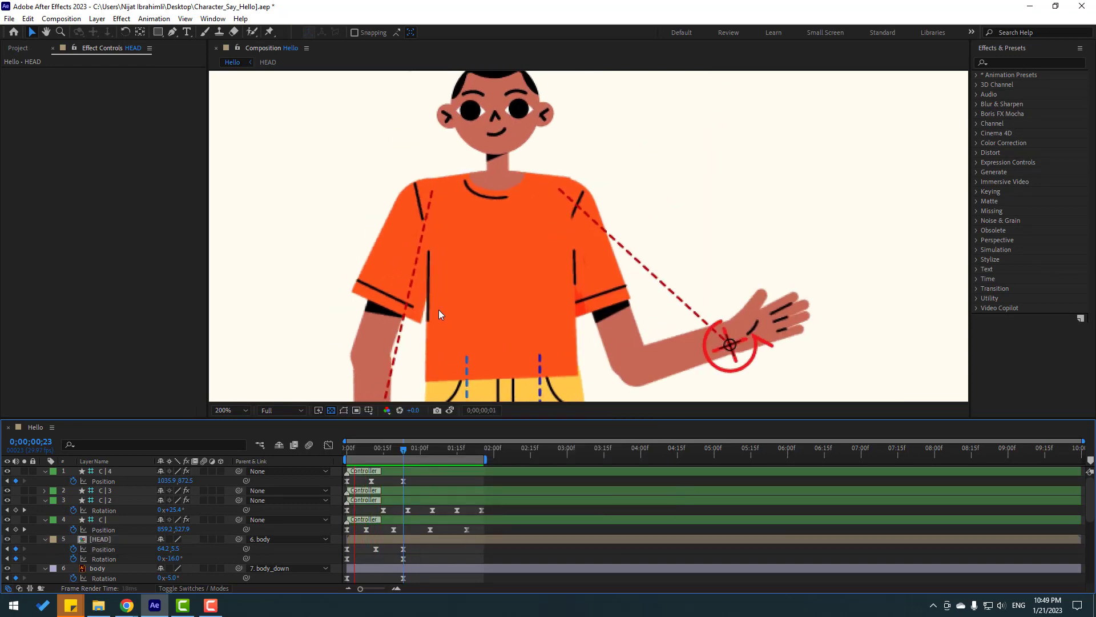
pyautogui.scroll(-4, 400, 314)
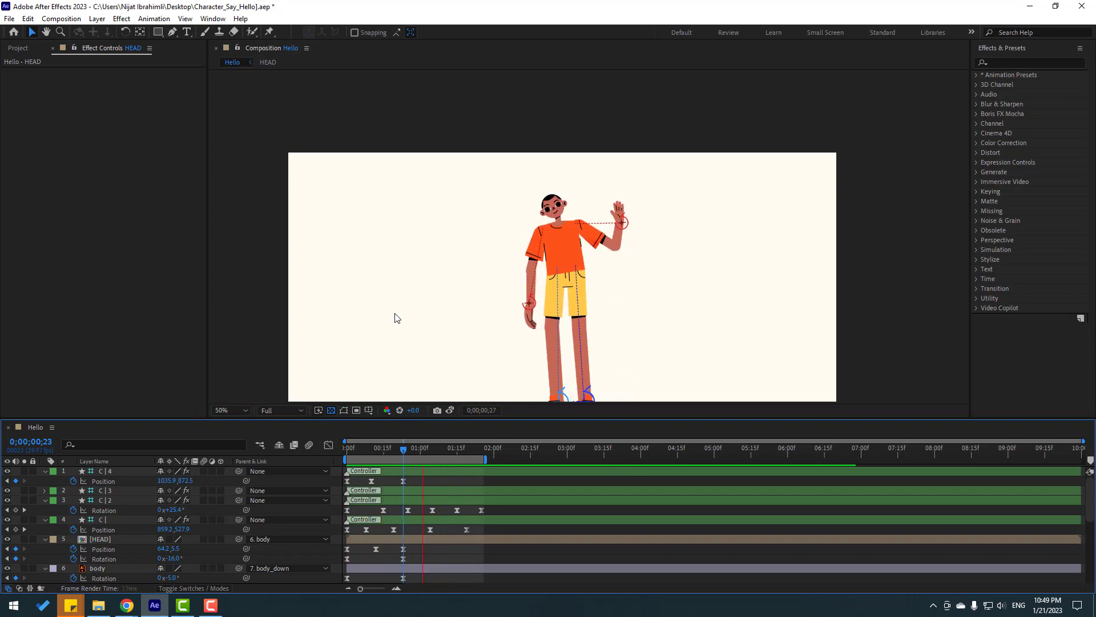
# Step: Open the HEAD precomposition with the playhead at 0;00;00;15
pyautogui.click(383, 448)
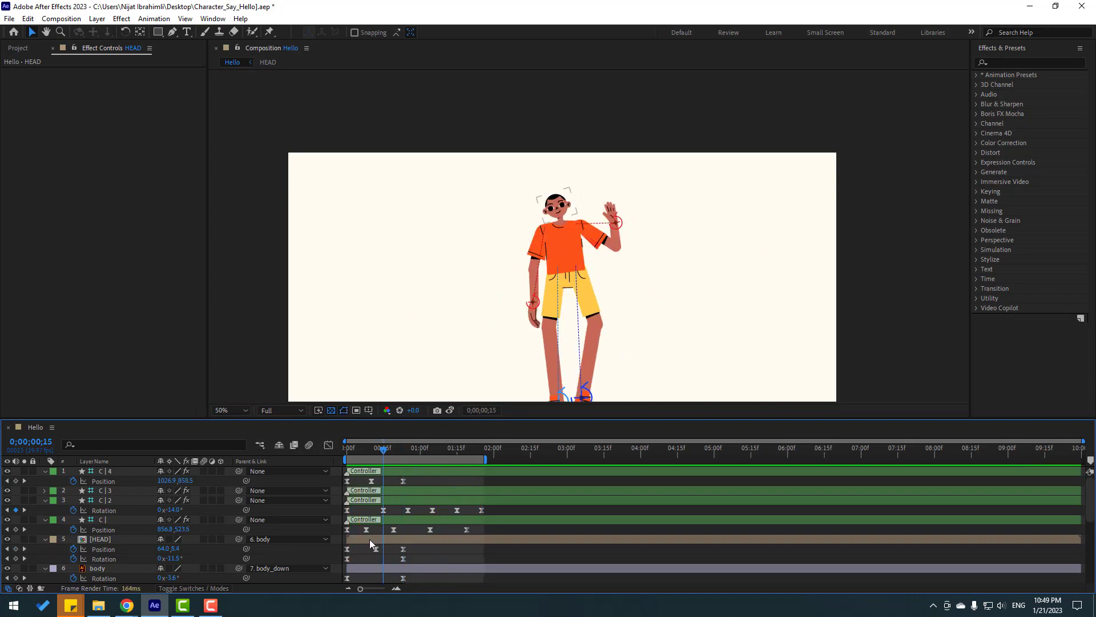
pyautogui.doubleClick(368, 539)
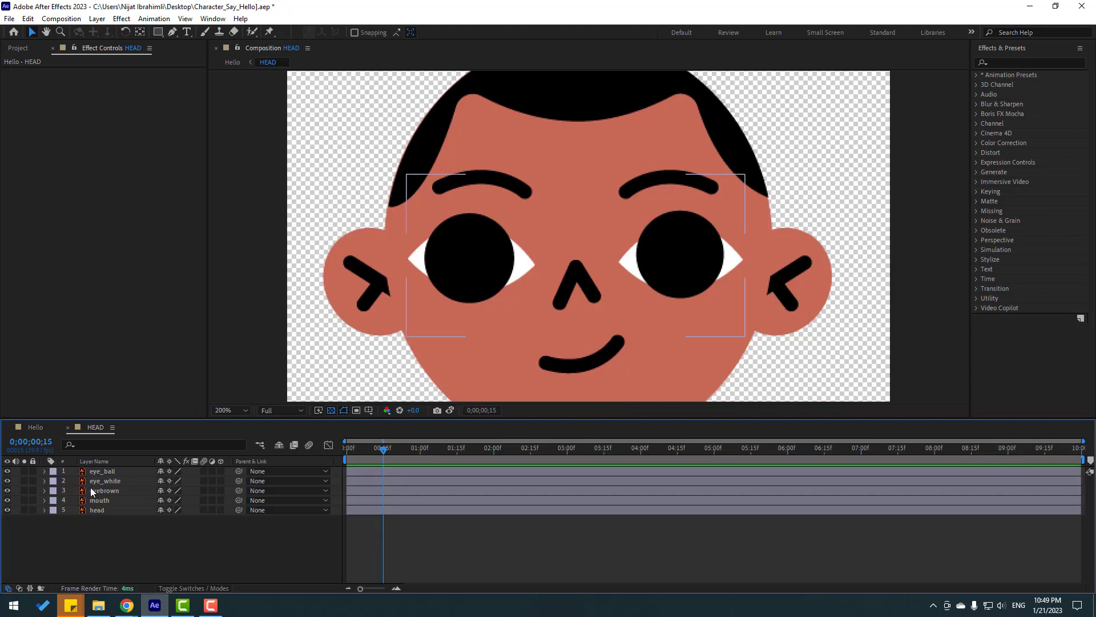
# Step: Set eye_white as the track matte for eye_ball and turn eye_white's visibility back on
pyautogui.click(100, 472)
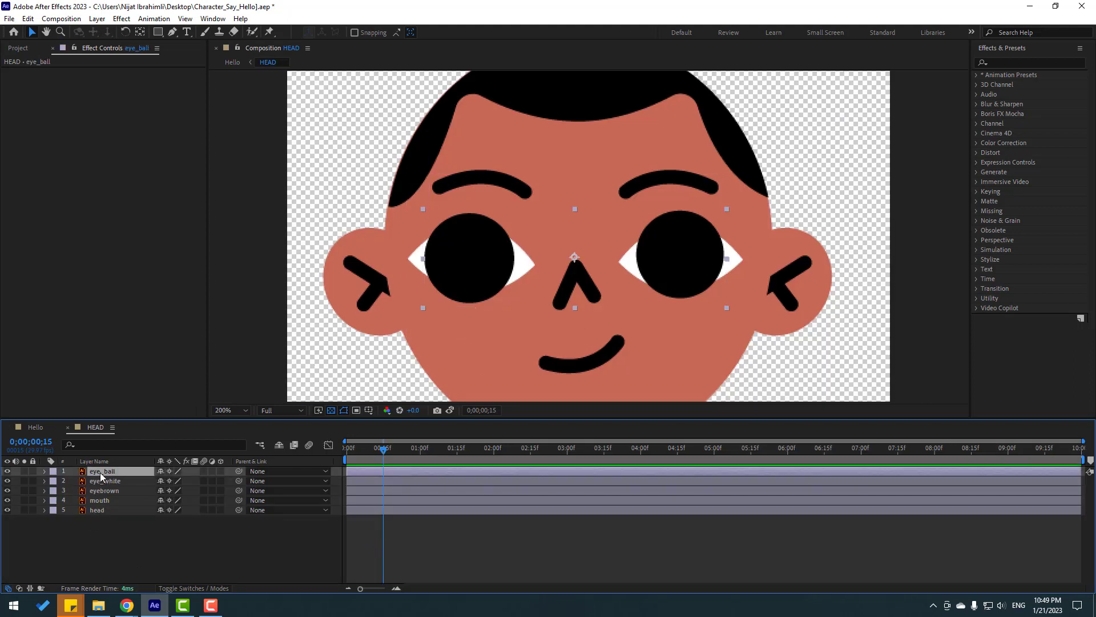
pyautogui.click(186, 588)
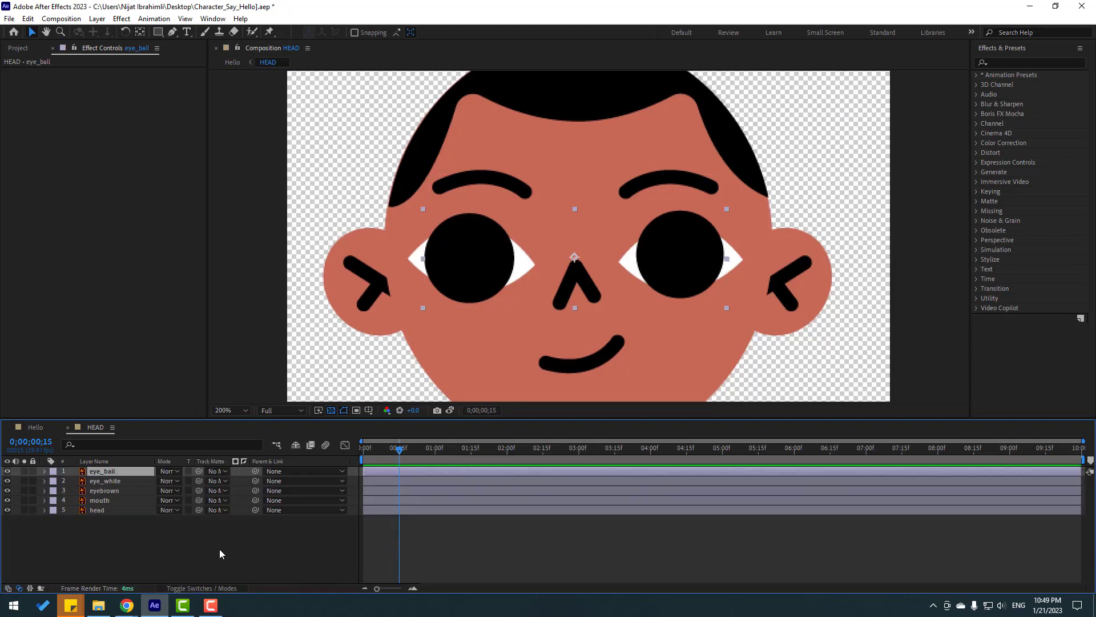
pyautogui.click(216, 472)
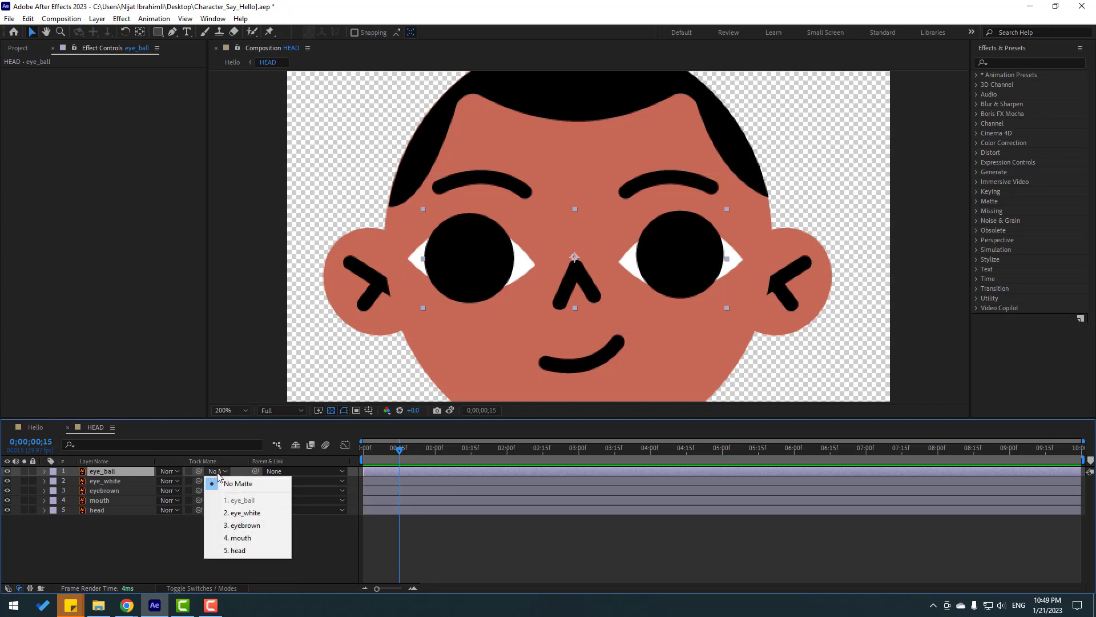
pyautogui.click(252, 513)
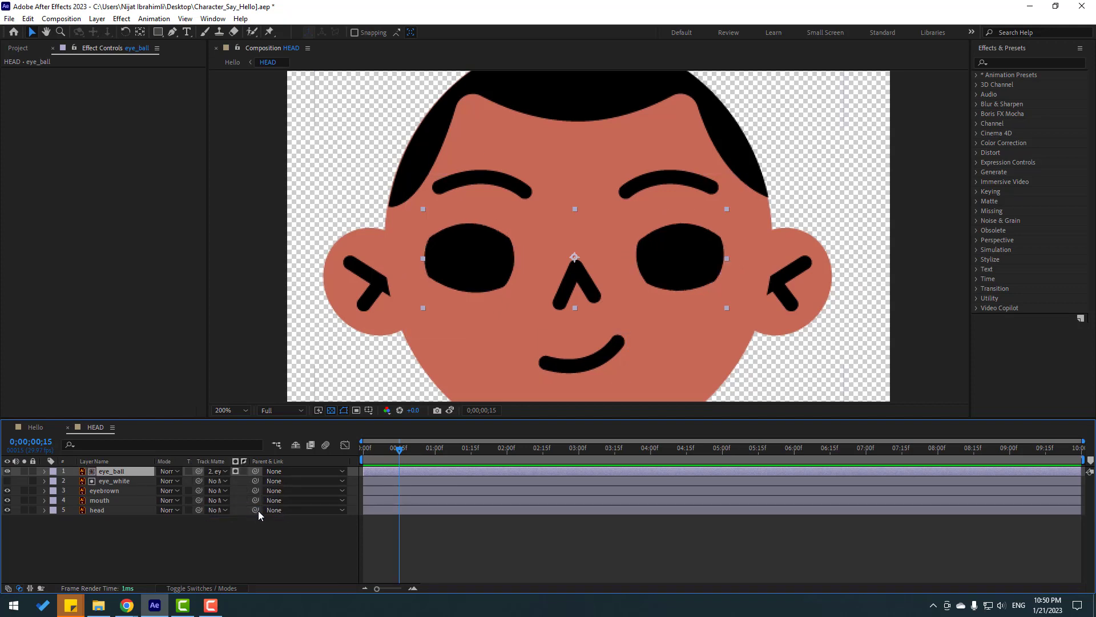
pyautogui.click(123, 481)
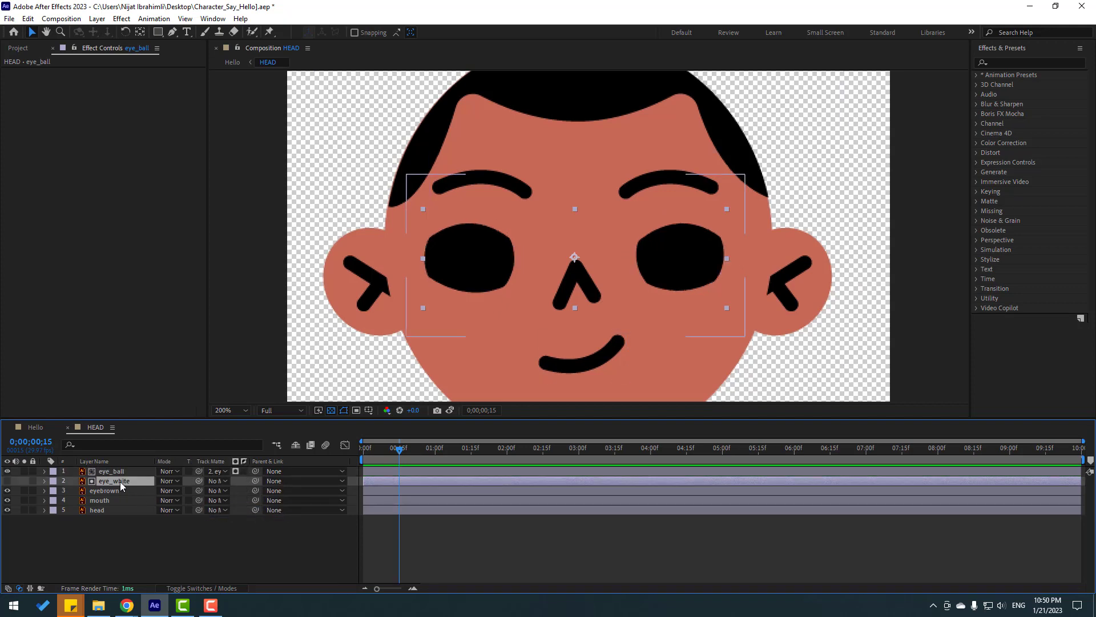
pyautogui.click(7, 481)
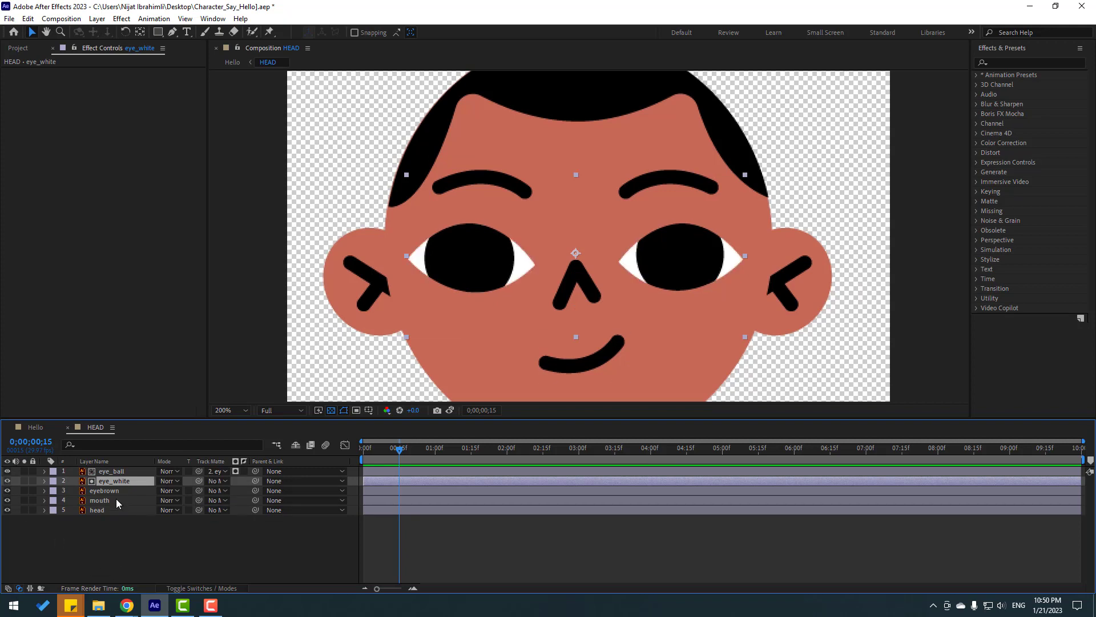
pyautogui.click(111, 474)
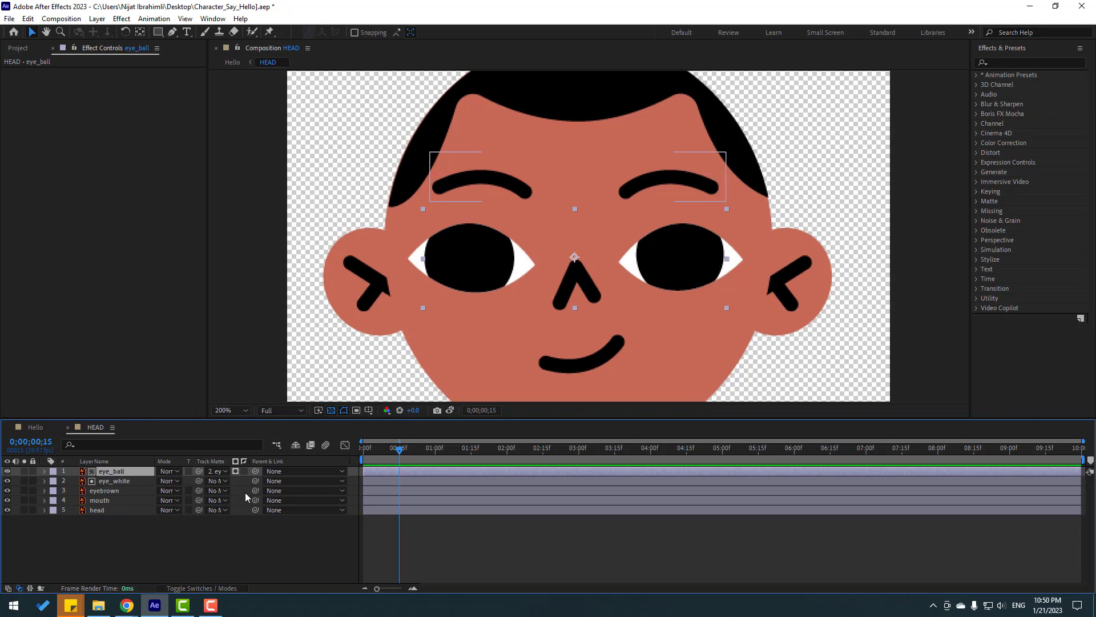
# Step: Set the time to 0;00;00;04 in the Hello composition and start Scale keyframes for eye_white in HEAD at 618%
pyautogui.click(35, 427)
pyautogui.moveTo(367, 450); pyautogui.dragTo(357, 451)
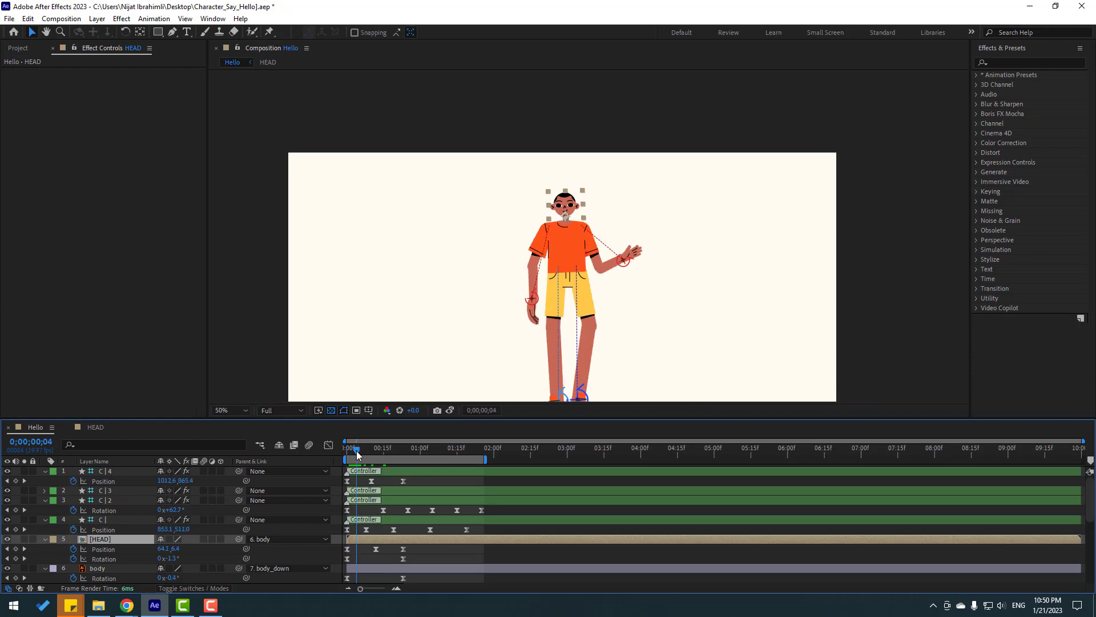
pyautogui.click(96, 427)
pyautogui.click(122, 482)
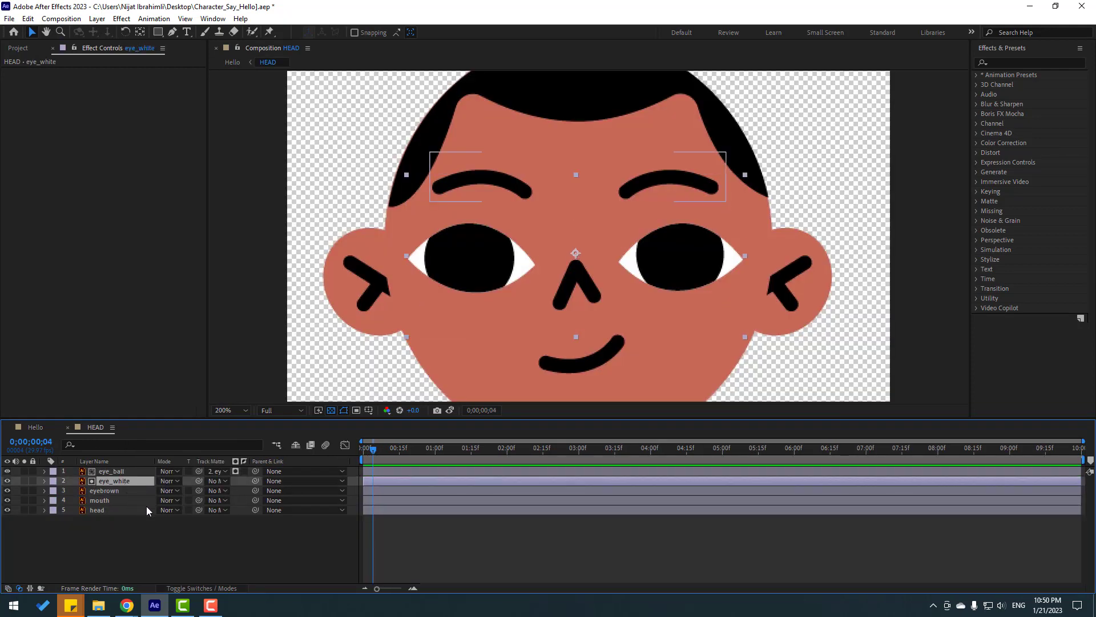
pyautogui.press('s')
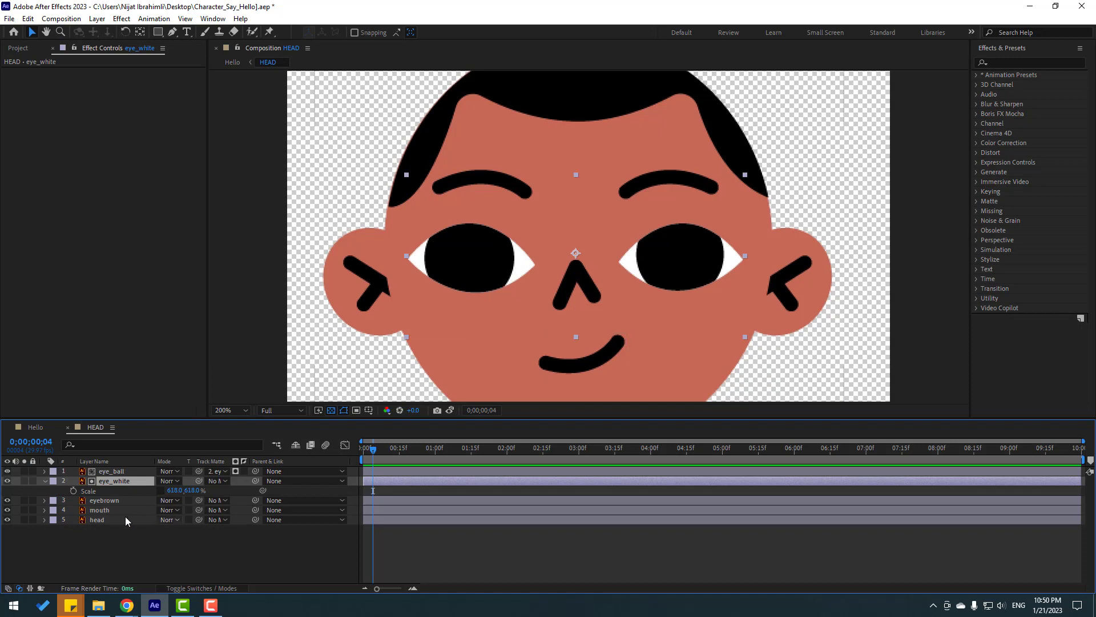
pyautogui.click(73, 490)
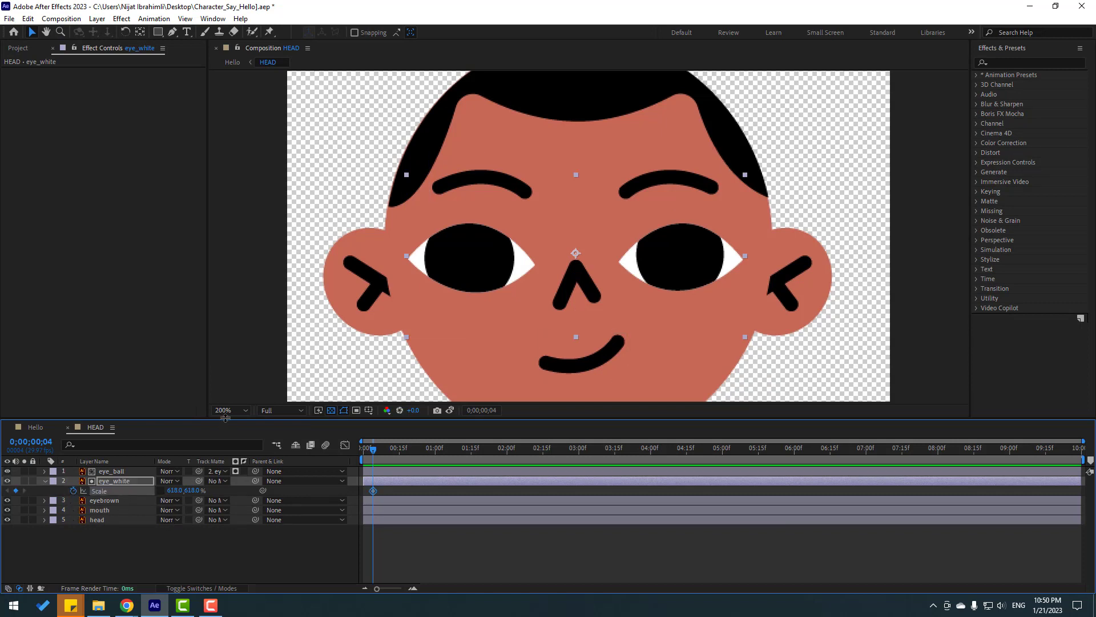
# Step: At 0;00;00;07, squash eye_white vertically with a Scale keyframe of 618.0, 53.0%
pyautogui.press('pagedown')
pyautogui.press('pagedown')
pyautogui.press('pagedown')
pyautogui.moveTo(191, 493); pyautogui.dragTo(34, 492)
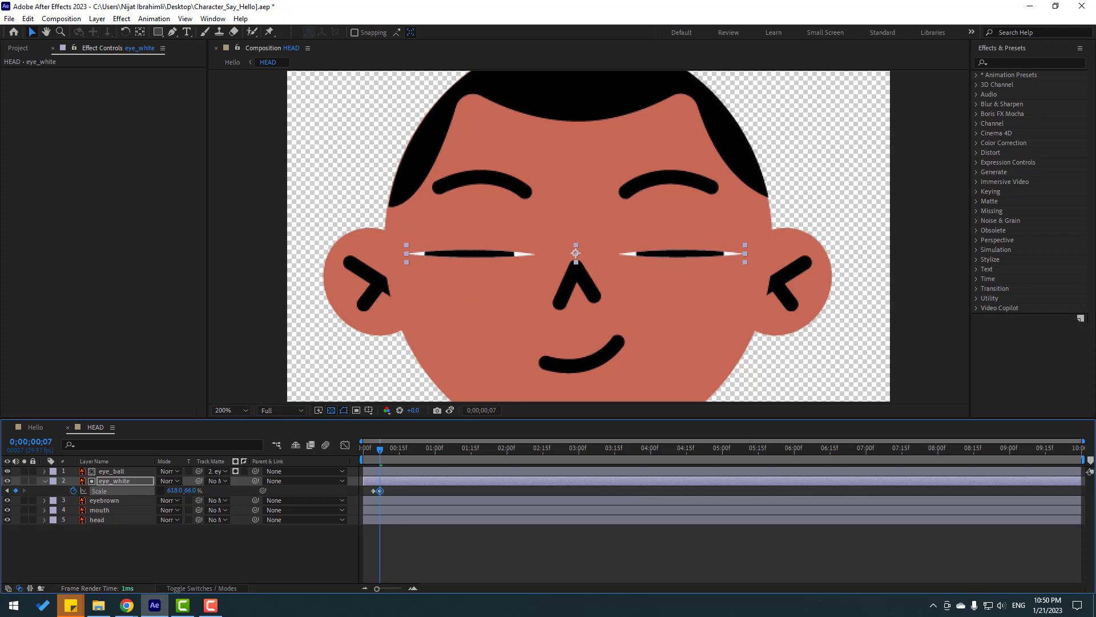
pyautogui.moveTo(183, 490); pyautogui.dragTo(132, 514)
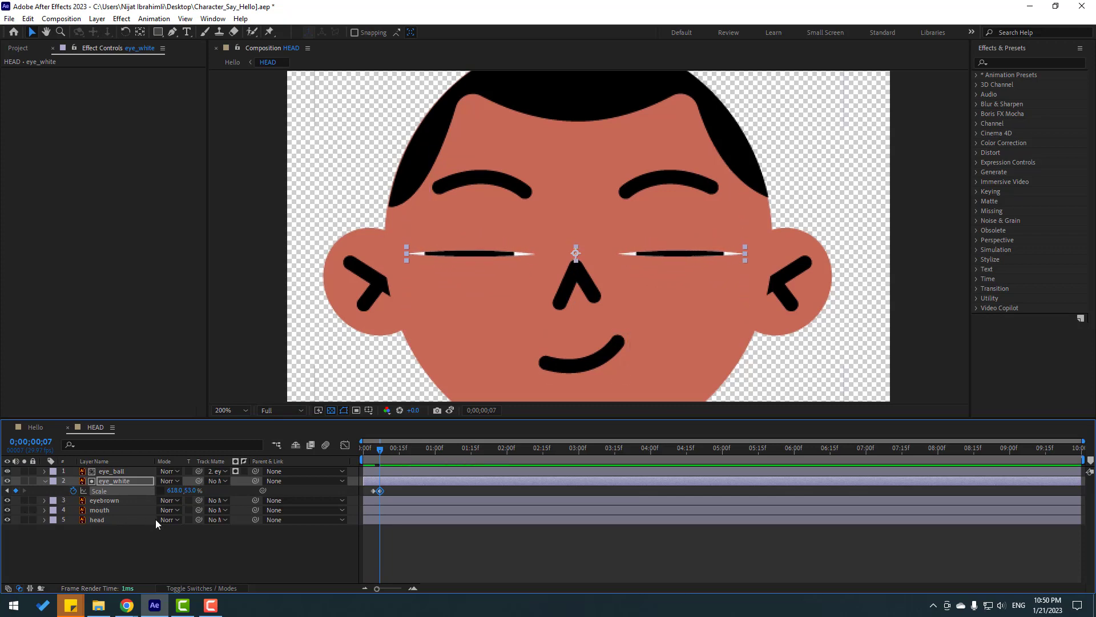
# Step: Copy eye_white's starting Scale keyframe to 0;00;00;10 and apply Easy Ease to all three Scale keyframes
pyautogui.click(374, 491)
pyautogui.hotkey('ctrl', 'c')
pyautogui.hotkey('ctrl', 'v')
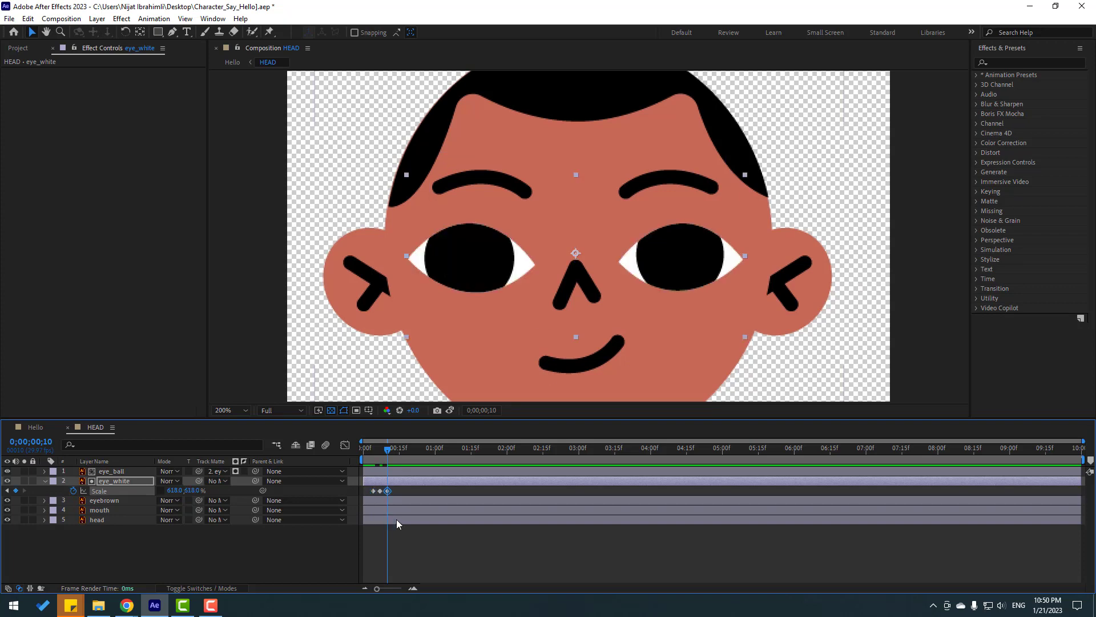
pyautogui.rightClick(390, 492)
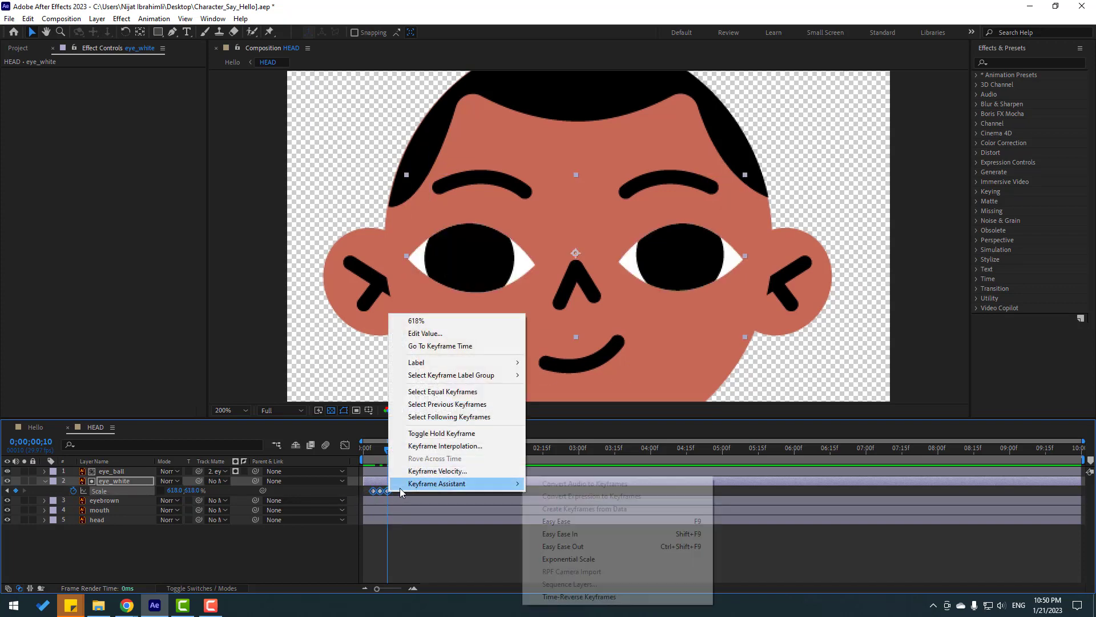
pyautogui.moveTo(457, 484)
pyautogui.click(556, 514)
pyautogui.click(193, 553)
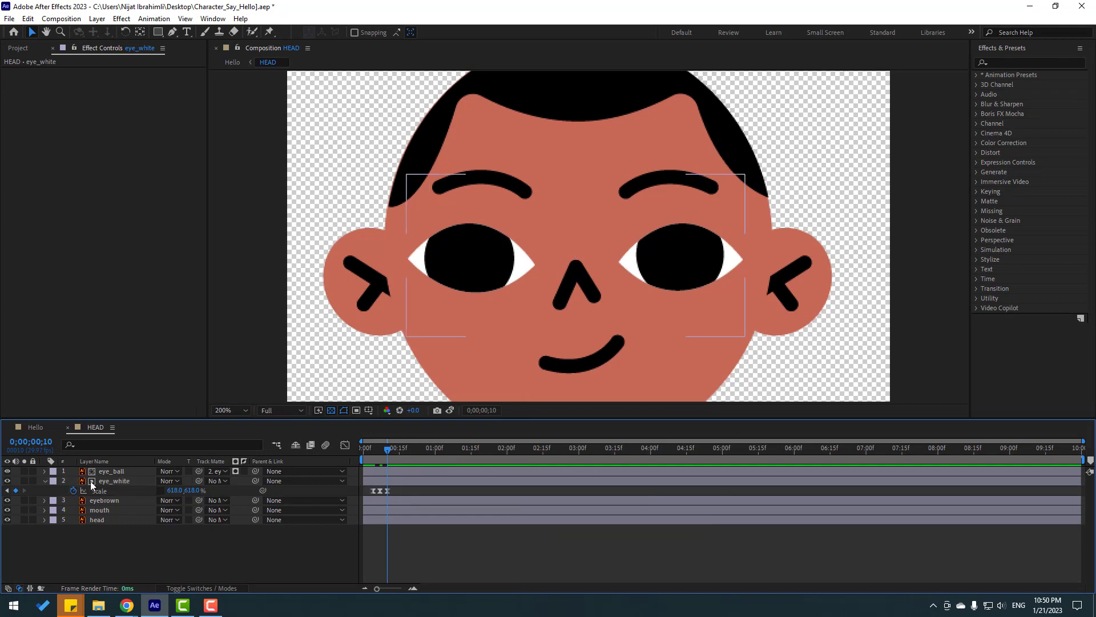
# Step: Keyframe eye_ball's Position at 251.4, 226.3 on 0;00;00;10 and about 281.4, 227.3 on 0;00;00;12
pyautogui.click(108, 472)
pyautogui.press('p')
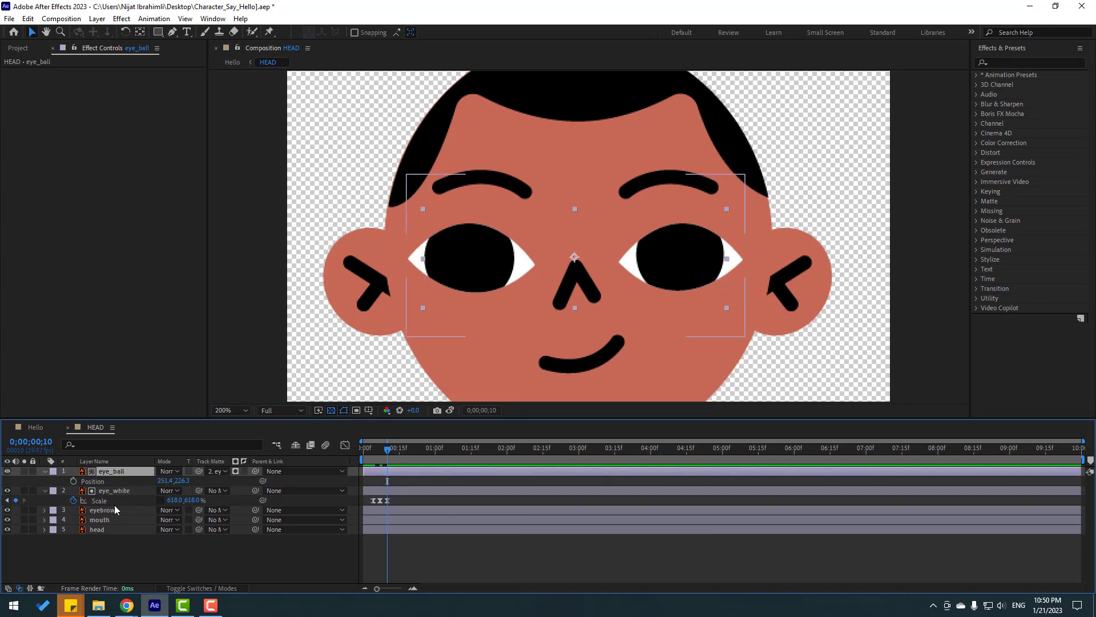
pyautogui.click(73, 480)
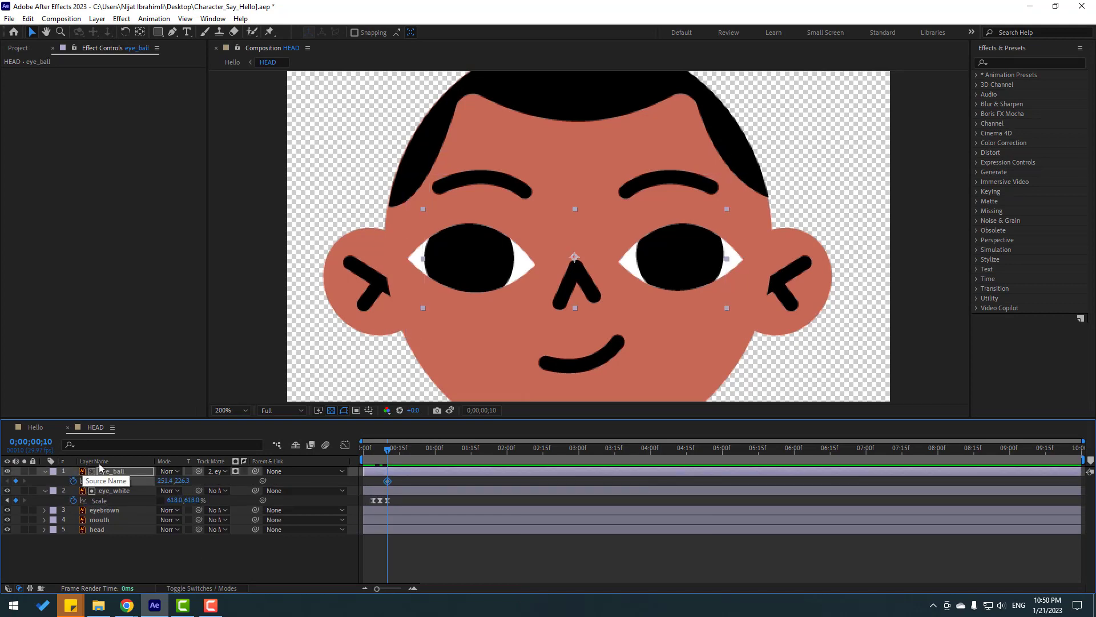
pyautogui.press('pagedown')
pyautogui.press('pagedown')
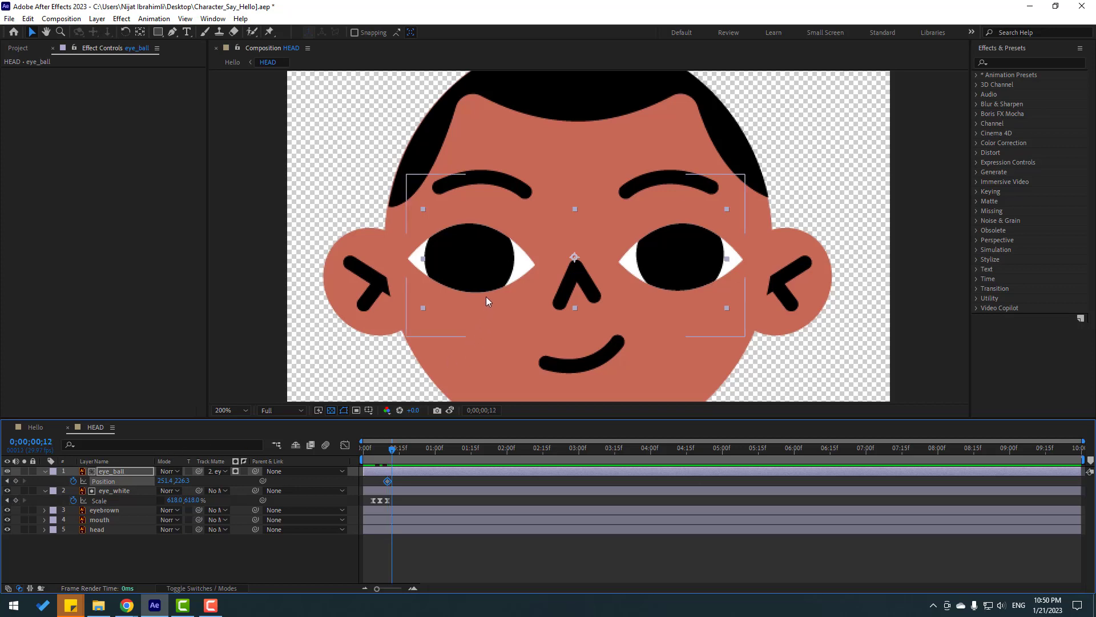
pyautogui.moveTo(466, 279); pyautogui.dragTo(500, 280)
# Step: Shift eye_ball's two Position keyframes earlier to frames 6 and 8 and preview the blink
pyautogui.scroll(4, 413, 569)
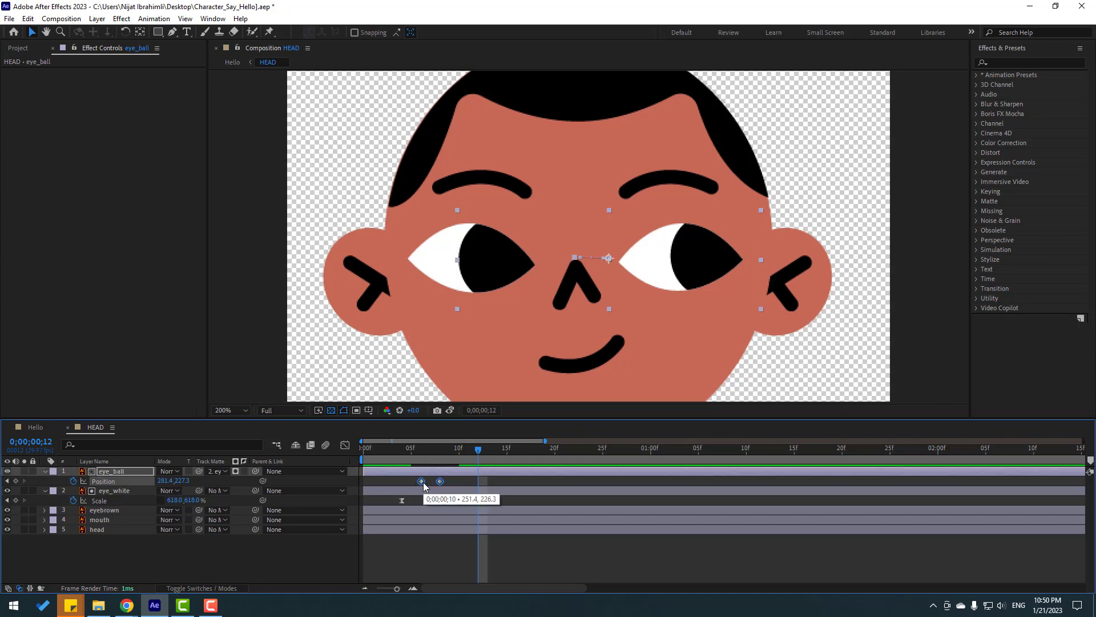
pyautogui.scroll(-3, 441, 517)
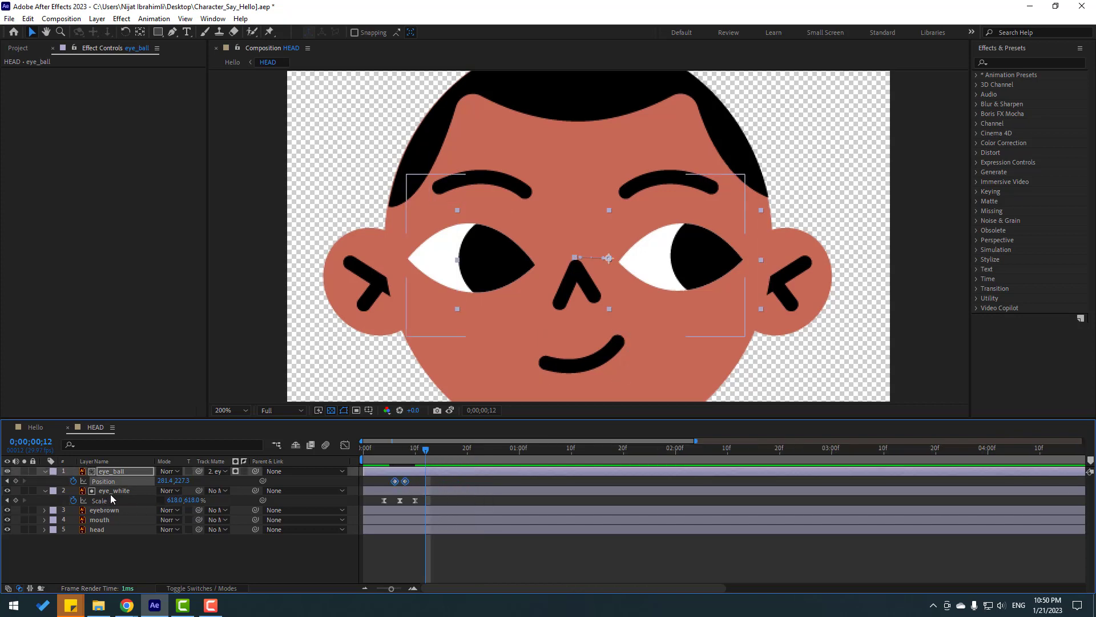
pyautogui.scroll(-3, 431, 565)
pyautogui.press('space')
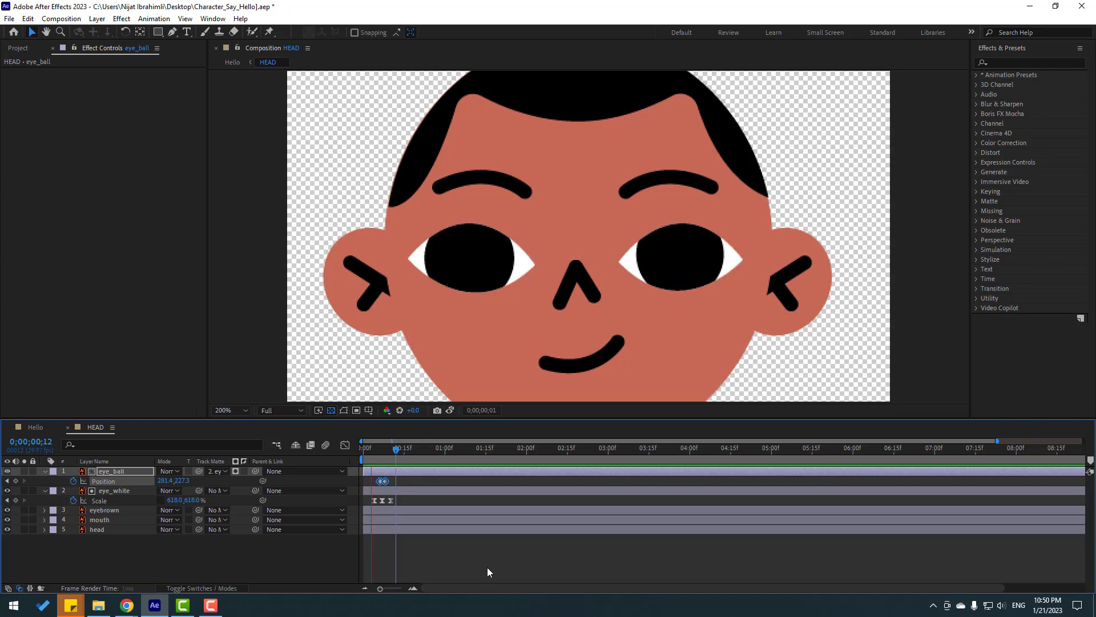
pyautogui.press('space')
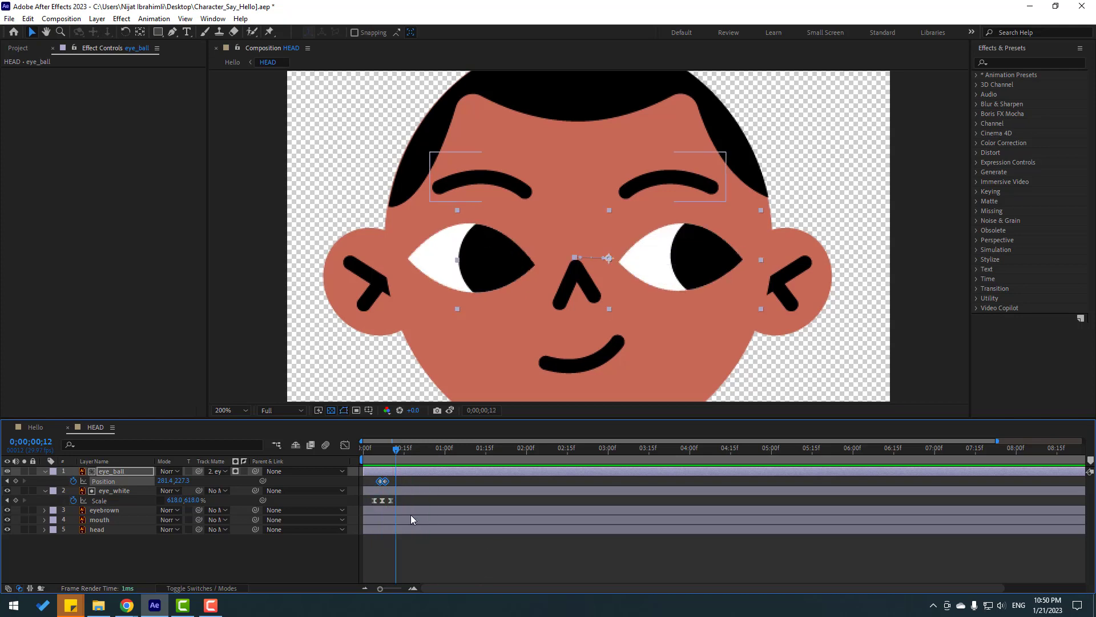
# Step: Preview the blink and sideways glance on the full figure in the Hello composition
pyautogui.click(36, 427)
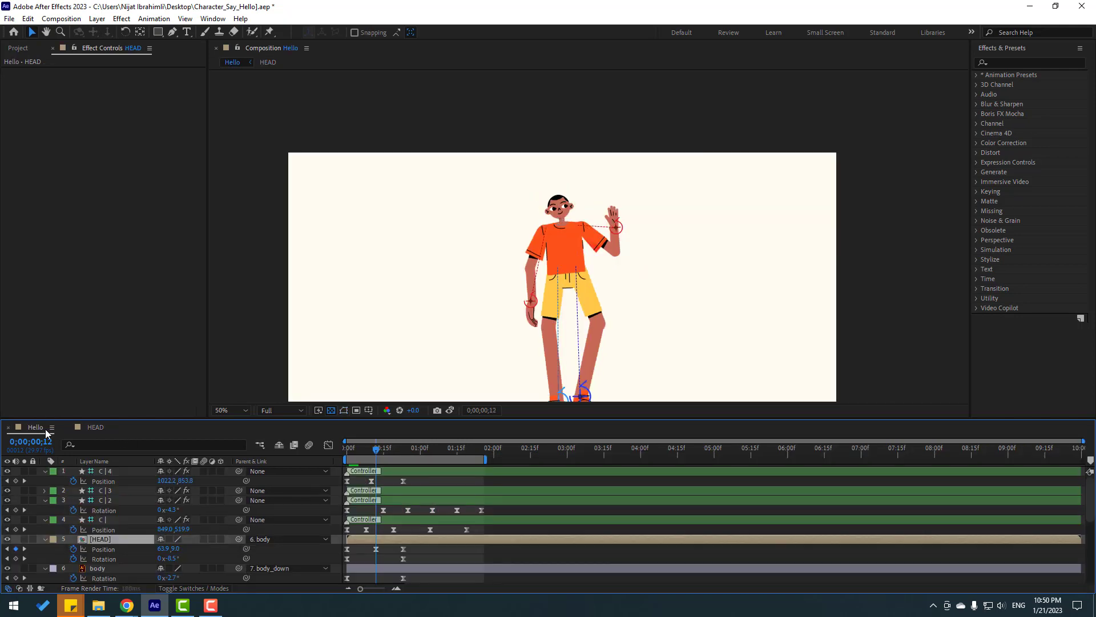
pyautogui.press('space')
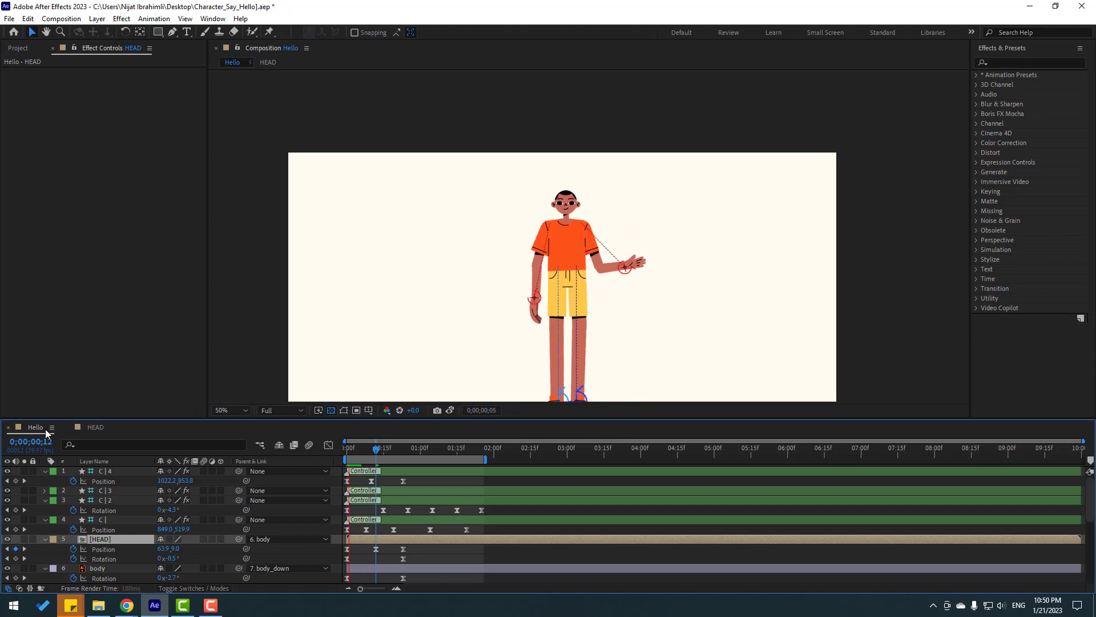
pyautogui.press('space')
pyautogui.press('space')
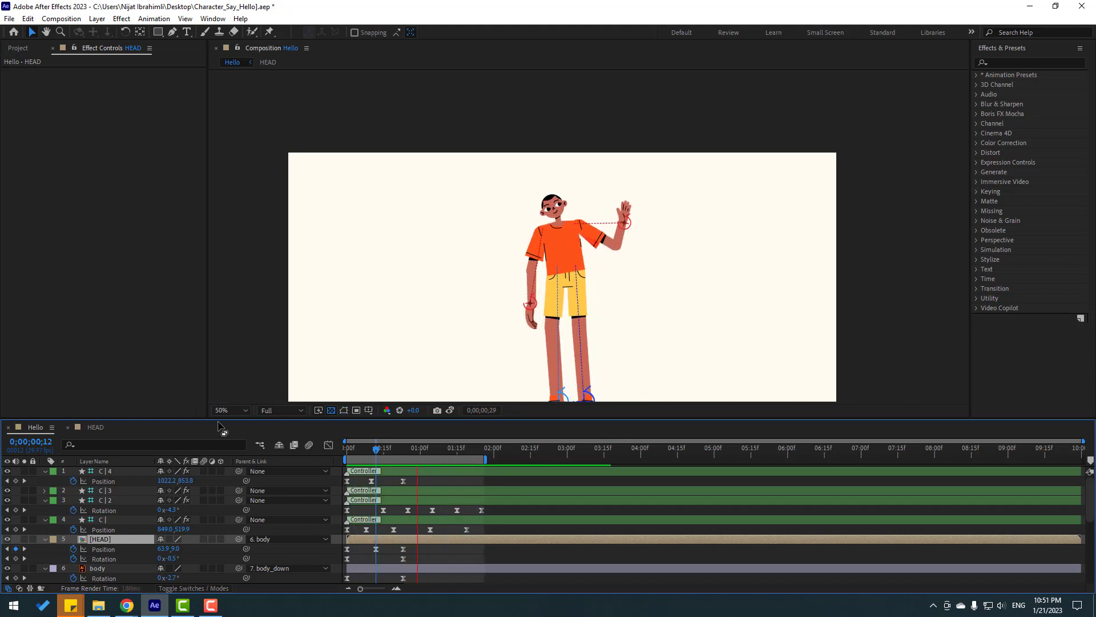
pyautogui.press('space')
# Step: Copy eye_white's three Scale keyframes in HEAD to 0;00;00;19 for a second blink
pyautogui.click(95, 428)
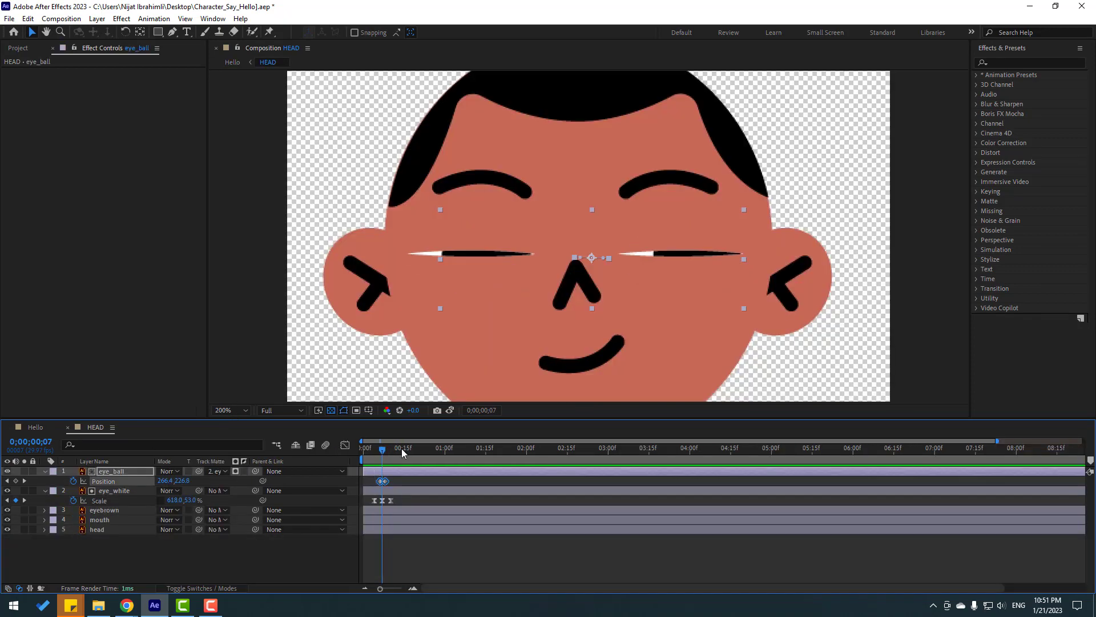
pyautogui.click(400, 451)
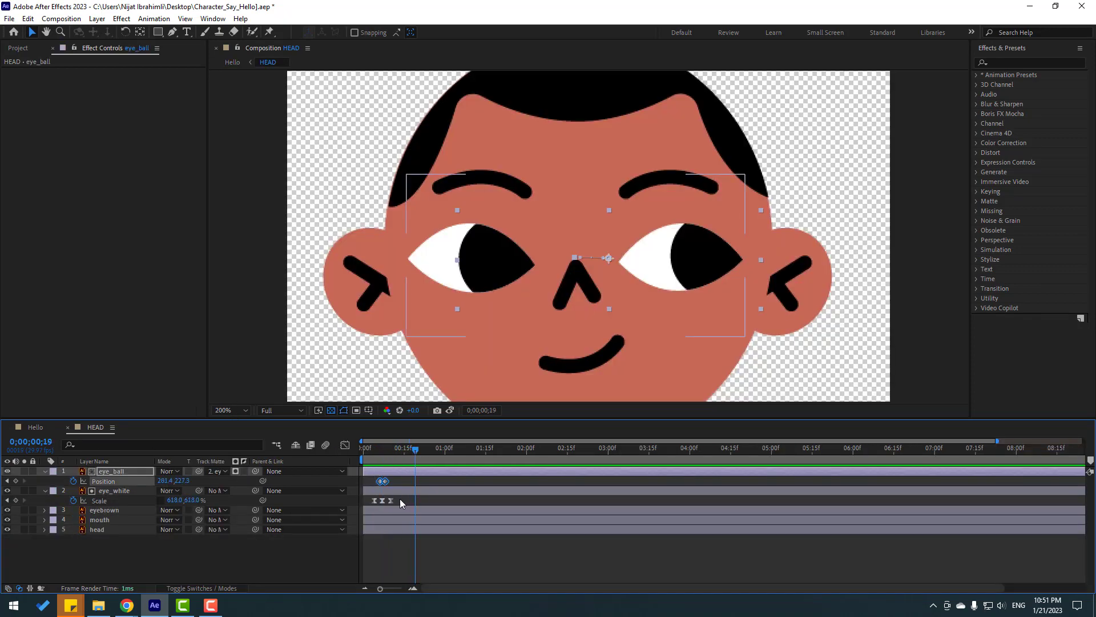
pyautogui.moveTo(399, 497); pyautogui.dragTo(370, 511)
pyautogui.hotkey('ctrl', 'v')
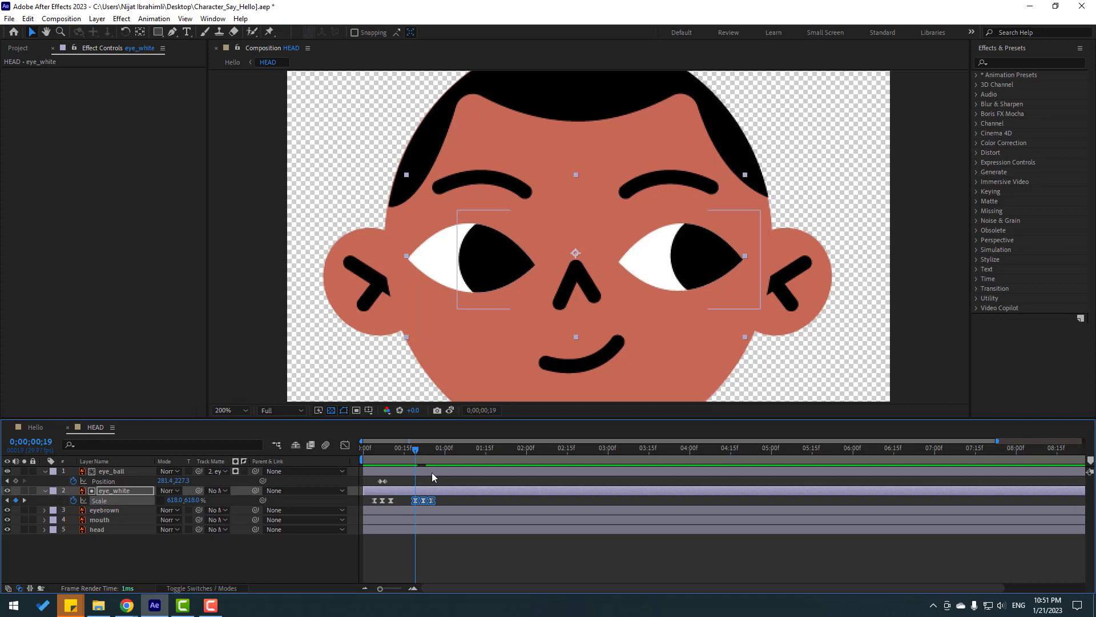
pyautogui.click(196, 533)
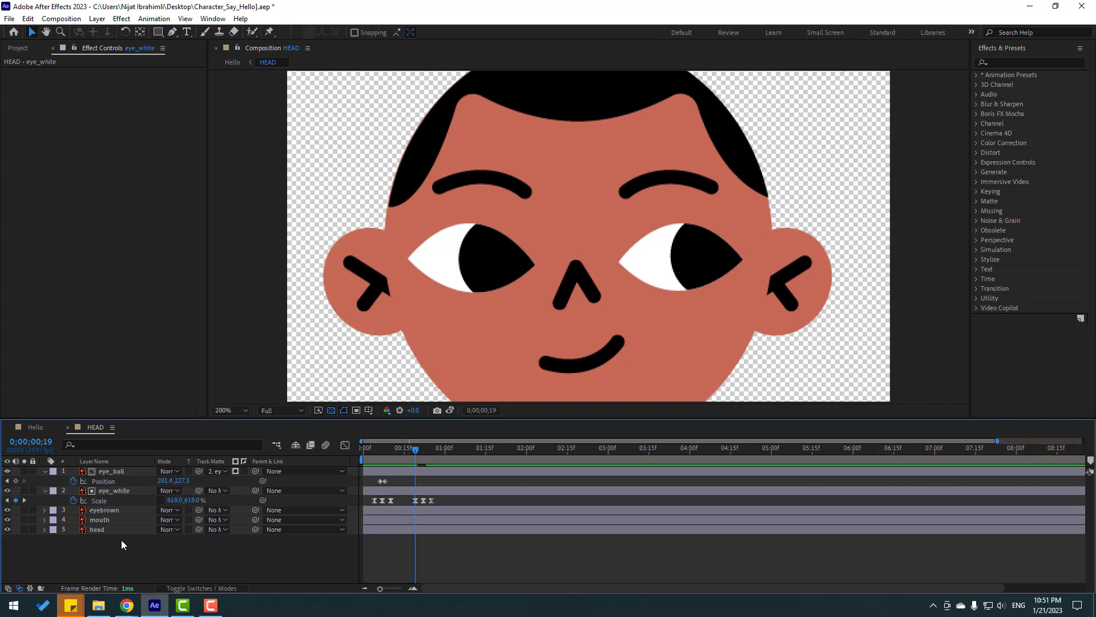
# Step: Hold eye_ball's Position with a keyframe at 0;00;00;19 and move it to about 279.4, 244.3 at 0;00;00;21
pyautogui.click(16, 480)
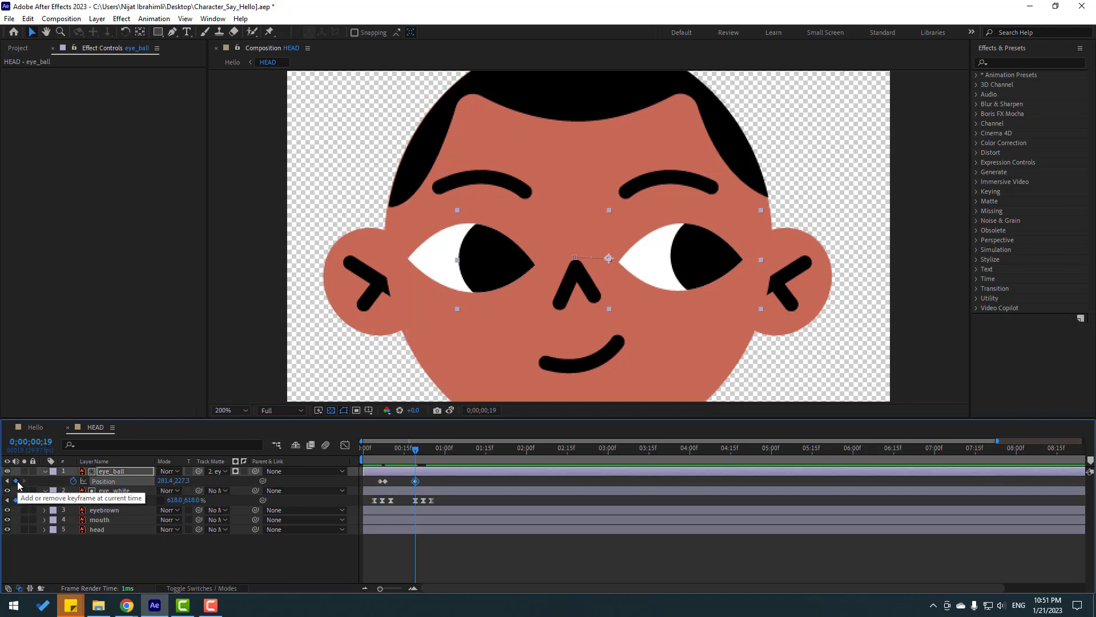
pyautogui.press('pagedown')
pyautogui.press('pagedown')
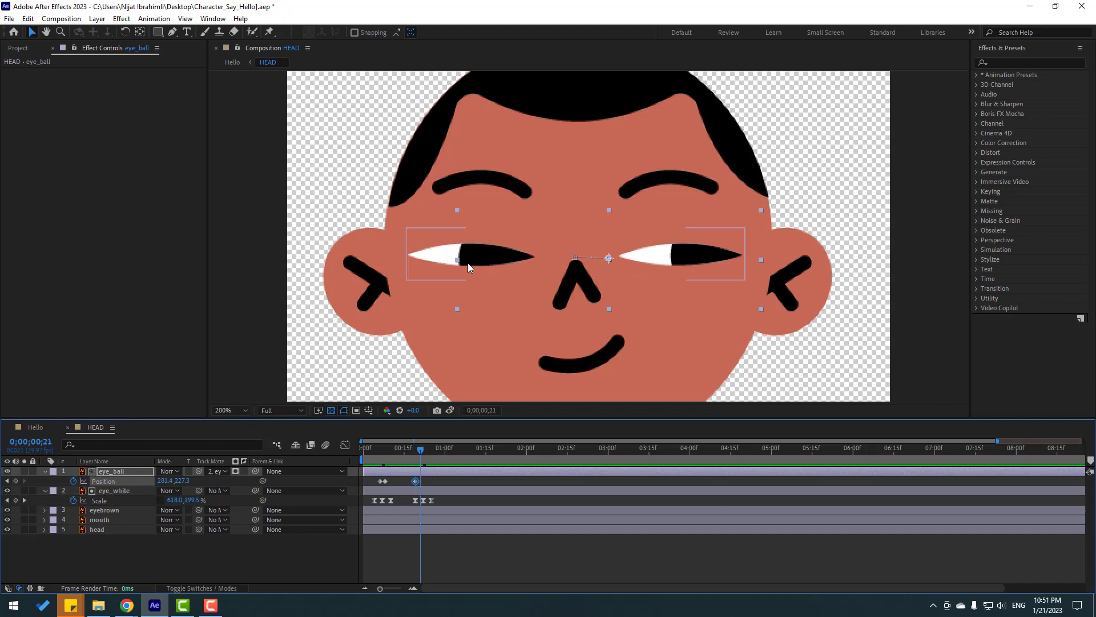
pyautogui.moveTo(495, 268); pyautogui.dragTo(489, 287)
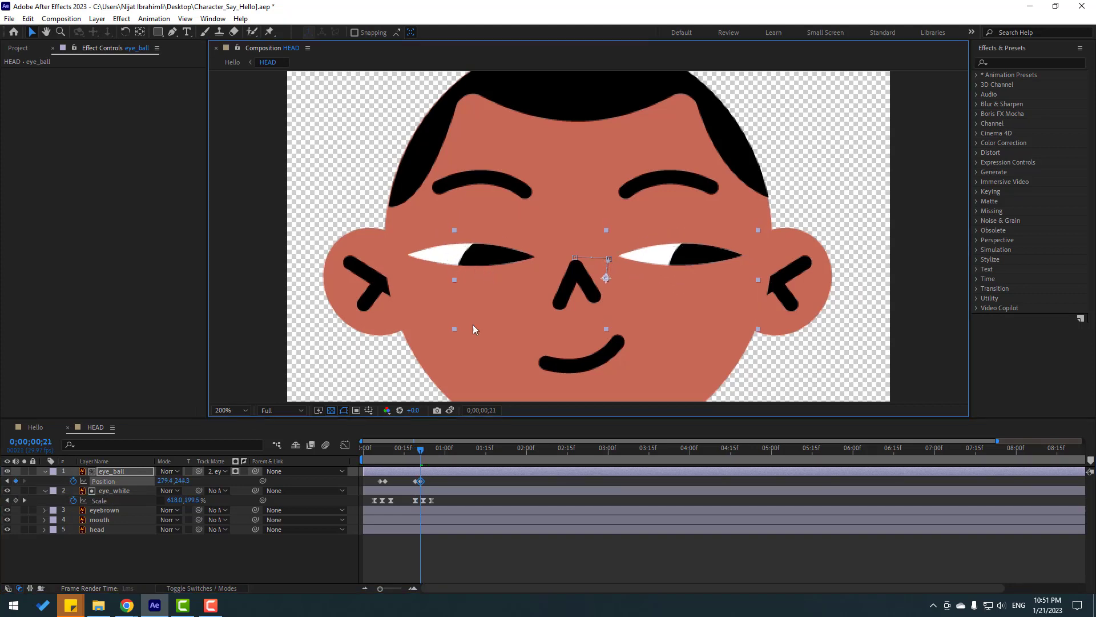
# Step: Shift eye_ball's last two Position keyframes later to frames 21 and 23 and preview the face animation
pyautogui.click(421, 481)
pyautogui.click(441, 486)
pyautogui.press('space')
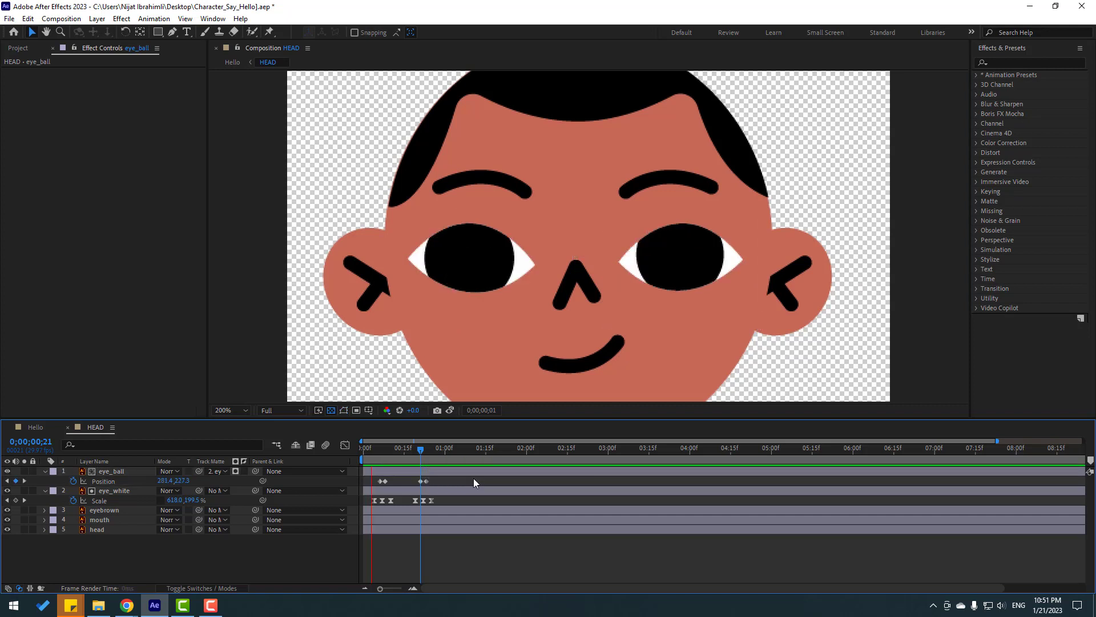
pyautogui.press('space')
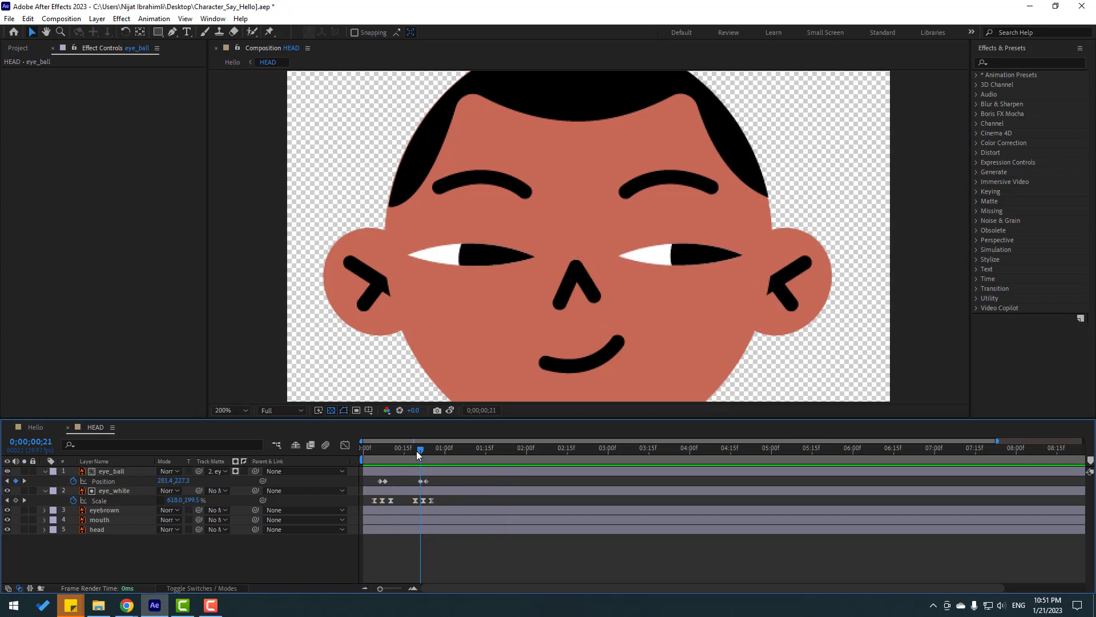
# Step: Play the Hello composition to check both blinks and the eye movement on the waving character
pyautogui.click(49, 430)
pyautogui.press('space')
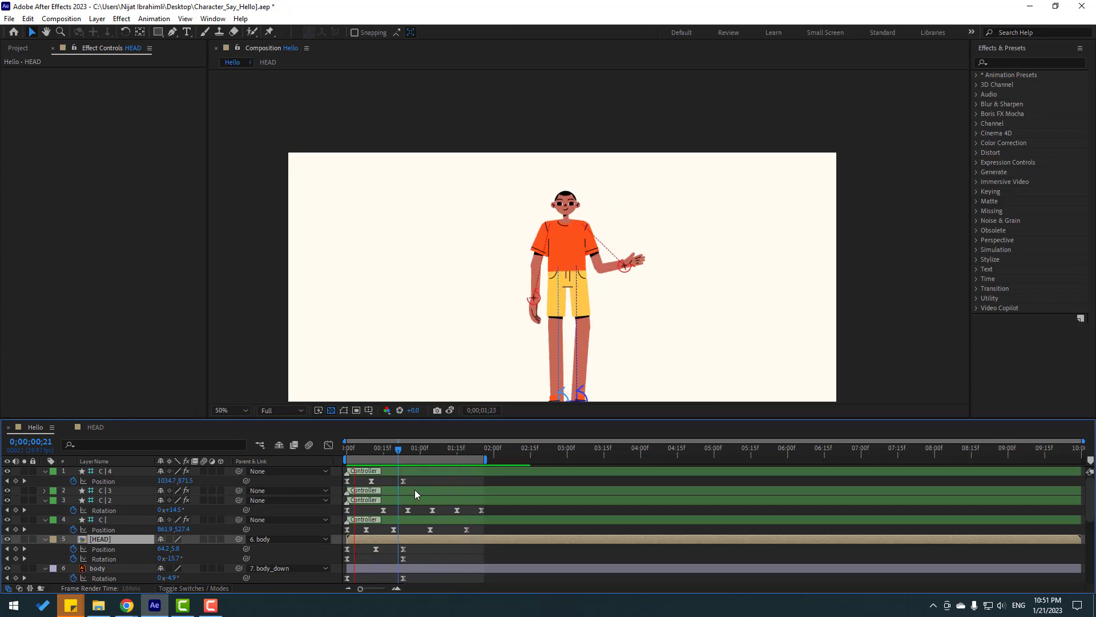
pyautogui.press('space')
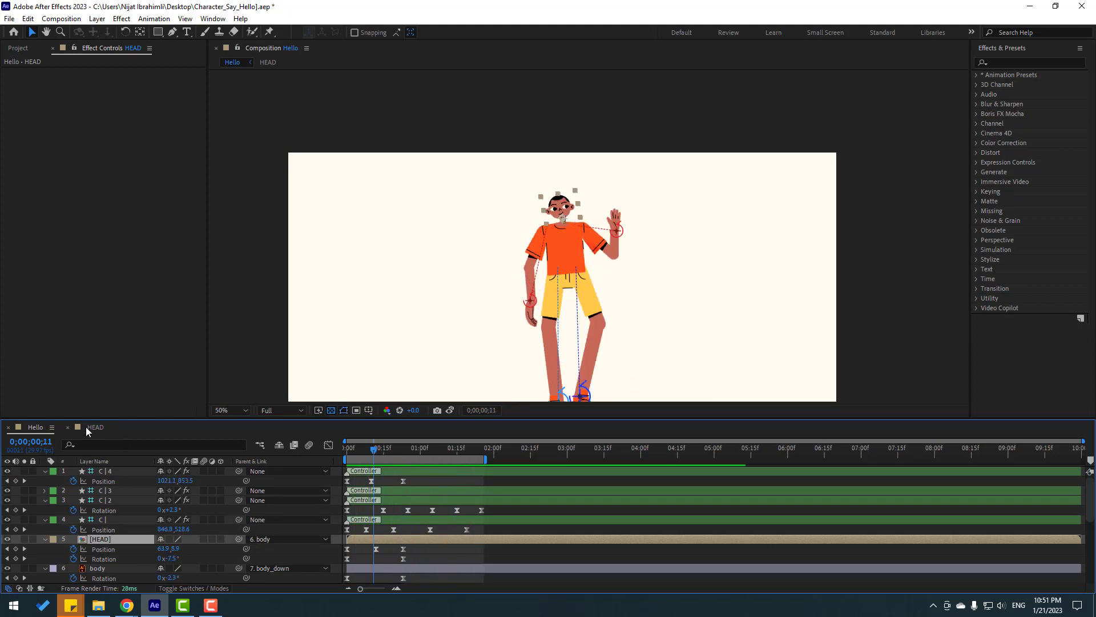
# Step: Select the second blink's eye_ball and eye_white keyframes in HEAD and replay the Hello composition
pyautogui.click(102, 428)
pyautogui.moveTo(408, 477); pyautogui.dragTo(449, 507)
pyautogui.click(46, 427)
pyautogui.press('space')
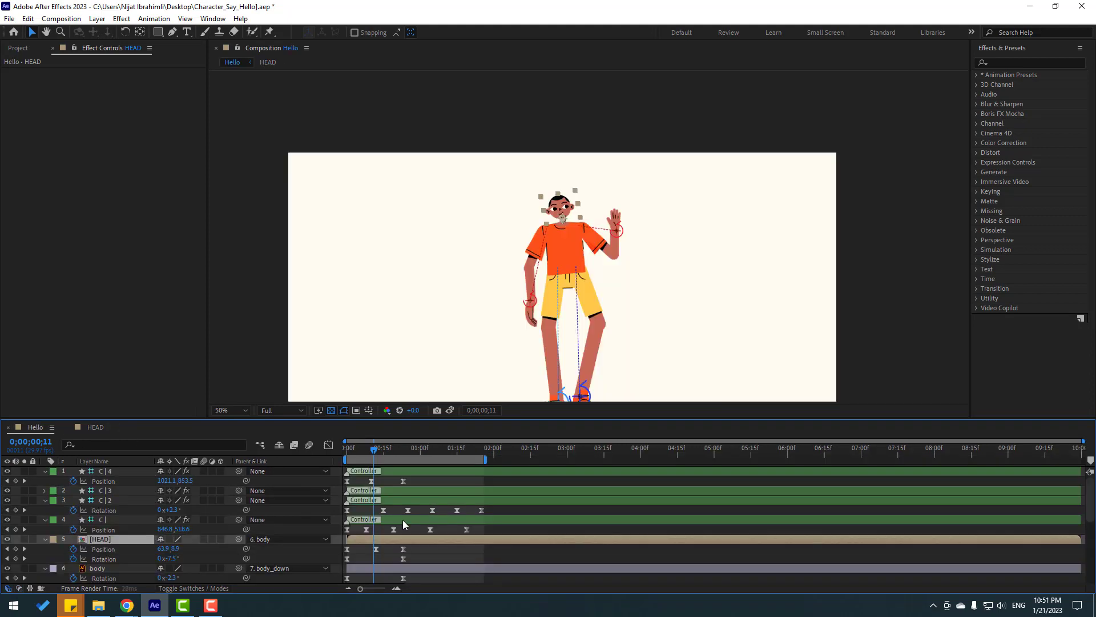